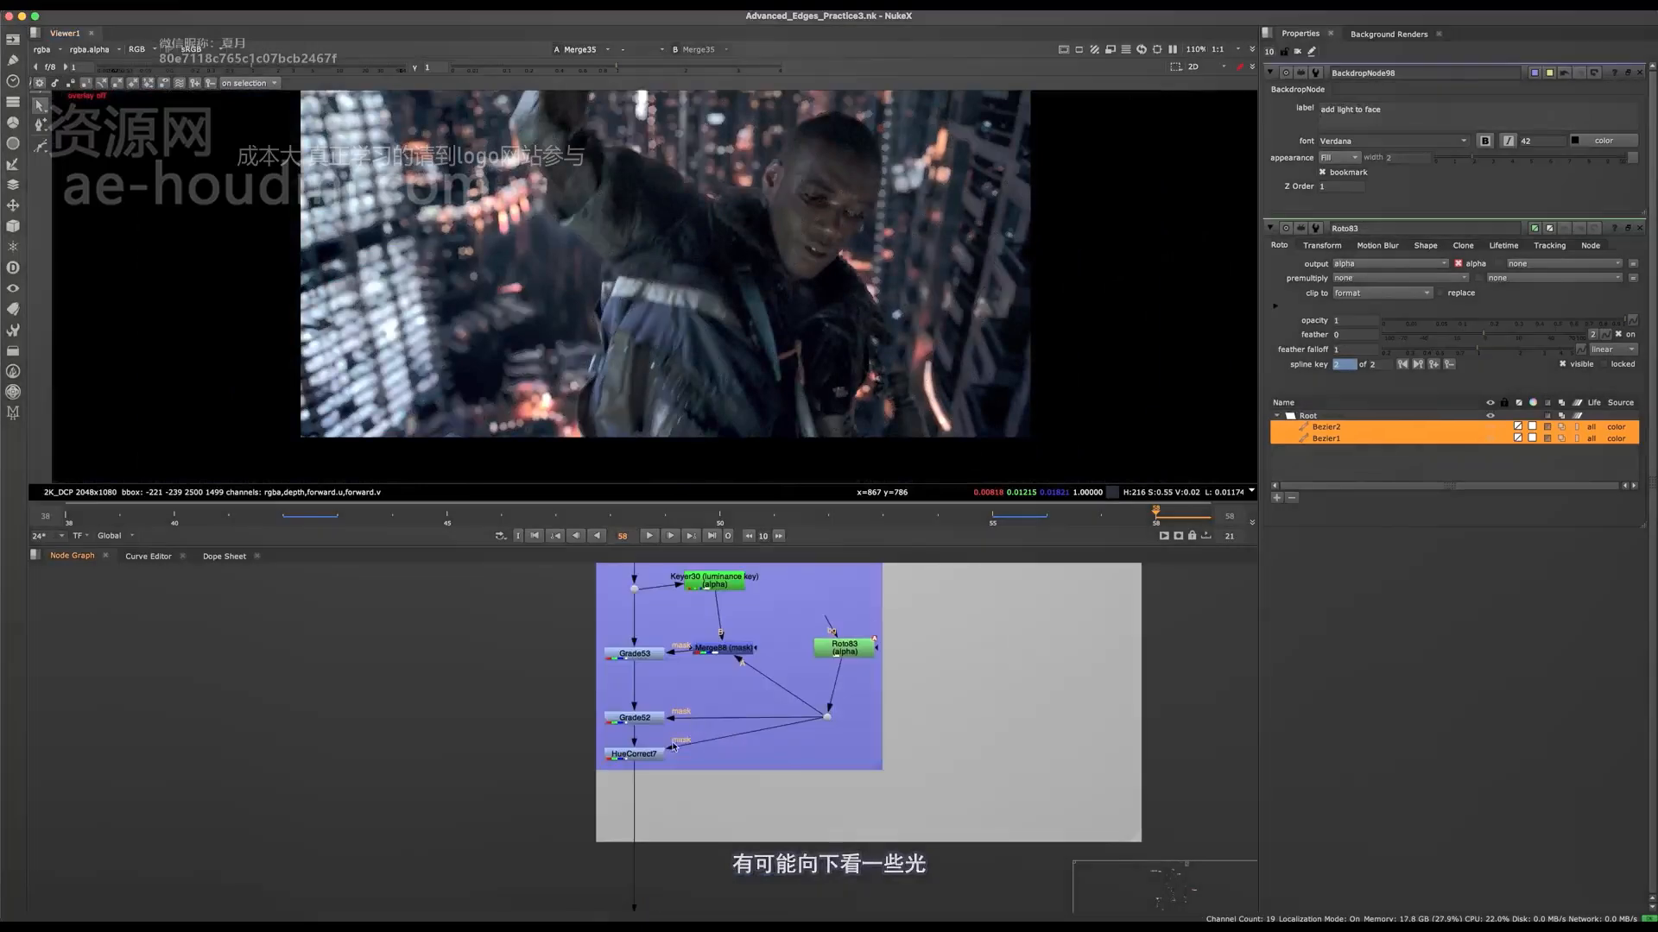
Step: Try raising the gain of Grade52 to 2.5
scroll(661, 661, up, 3)
click(654, 623)
click(659, 710)
double_click(660, 710)
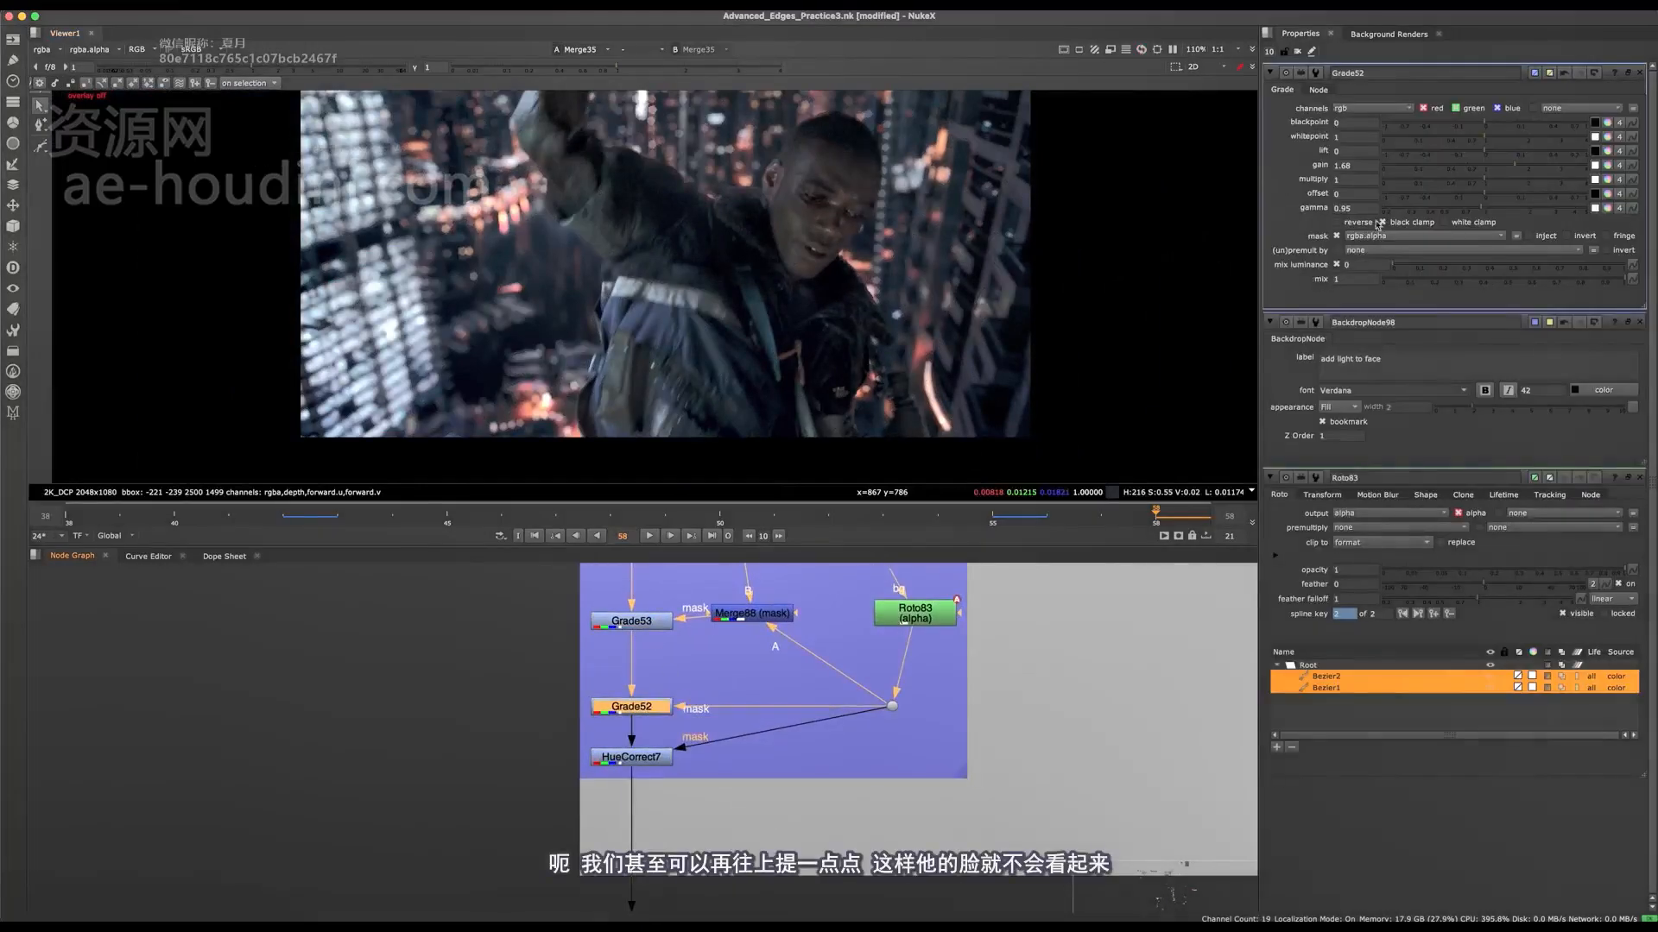
click(1524, 170)
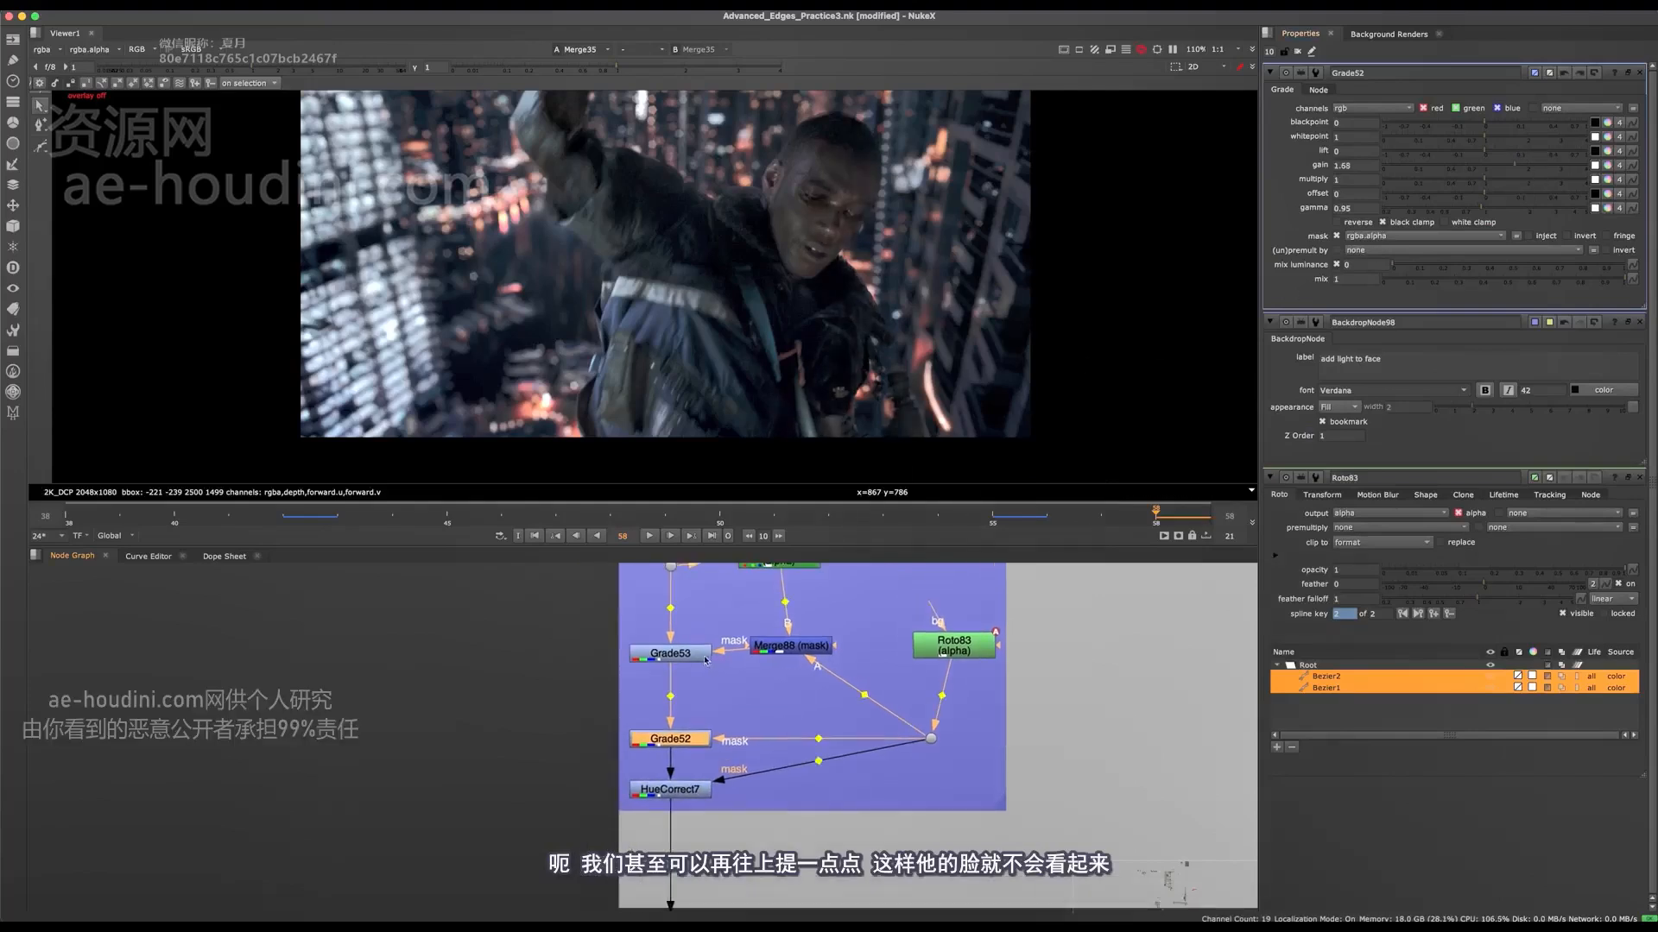
Step: Set the gain of Grade53 to 3.5 and its multiply to 1.66
double_click(698, 657)
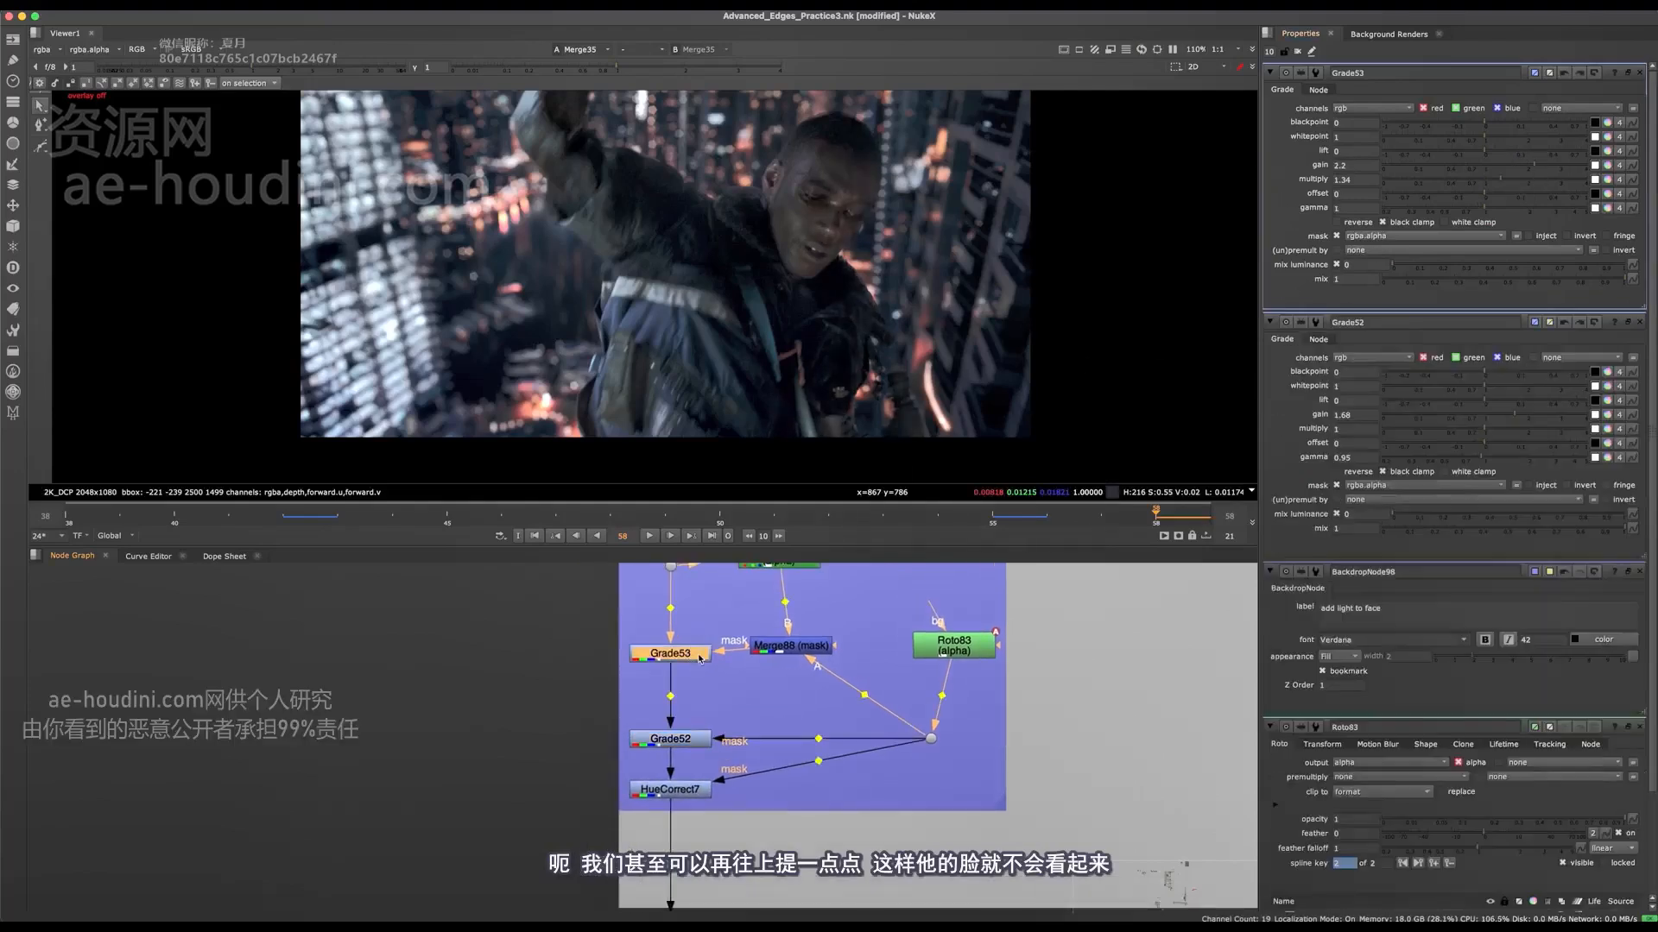
click(1554, 166)
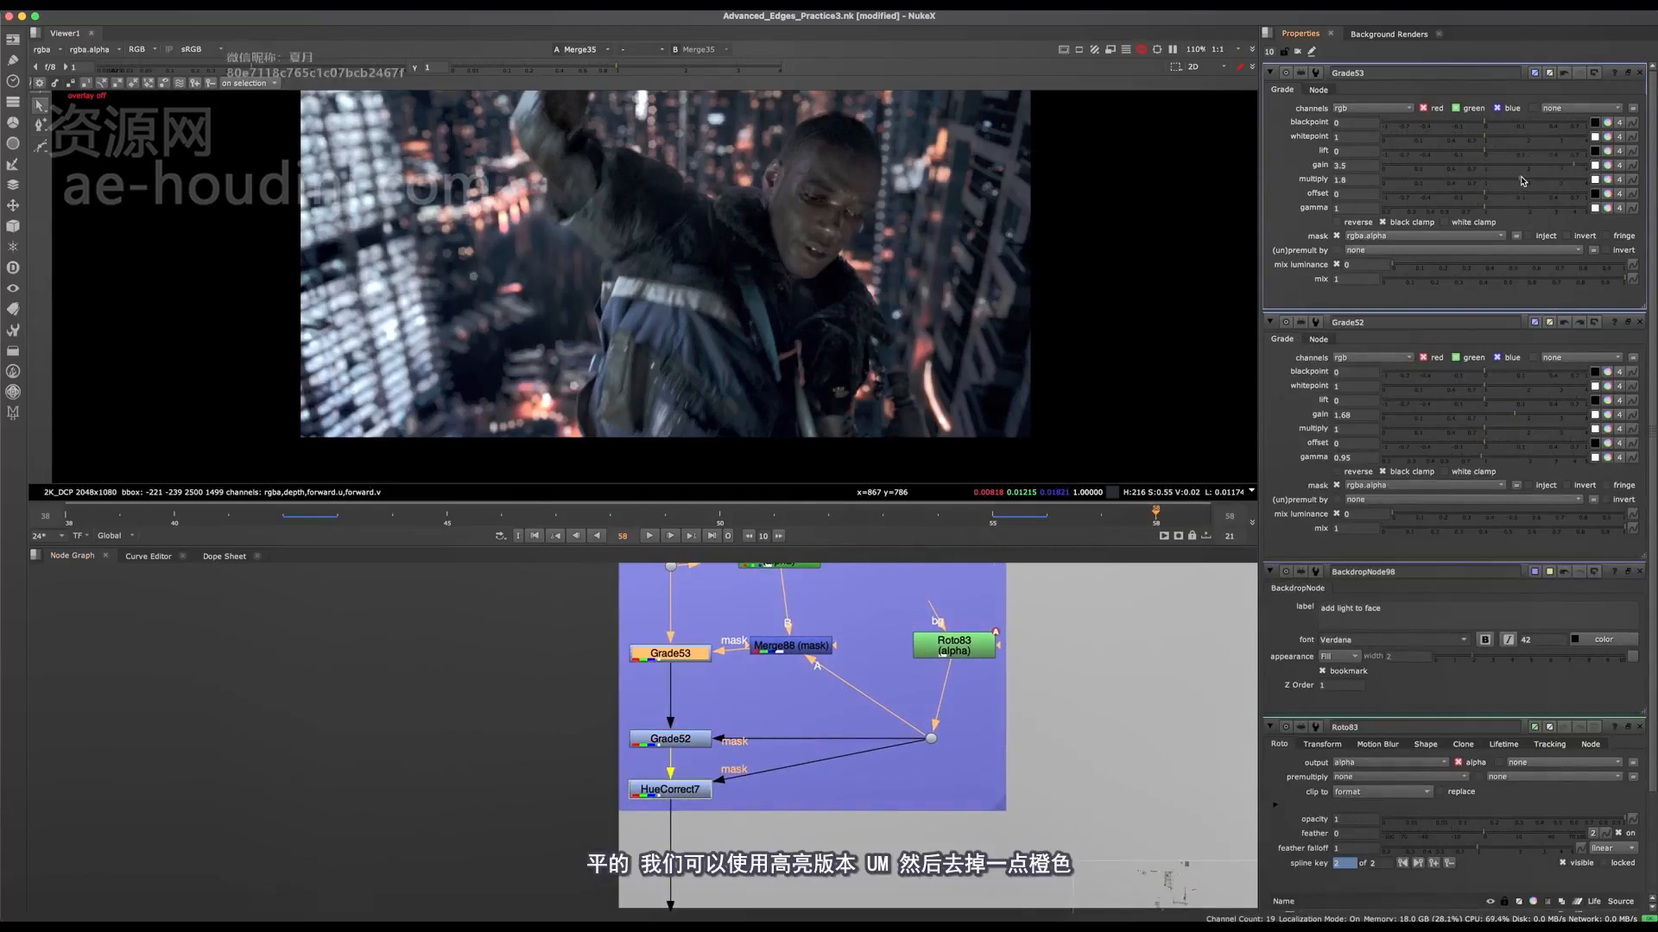
Step: In HueCorrect7, lower the red suppression curve's point at hue 1 to about 0.44 to take red out of the face
double_click(699, 791)
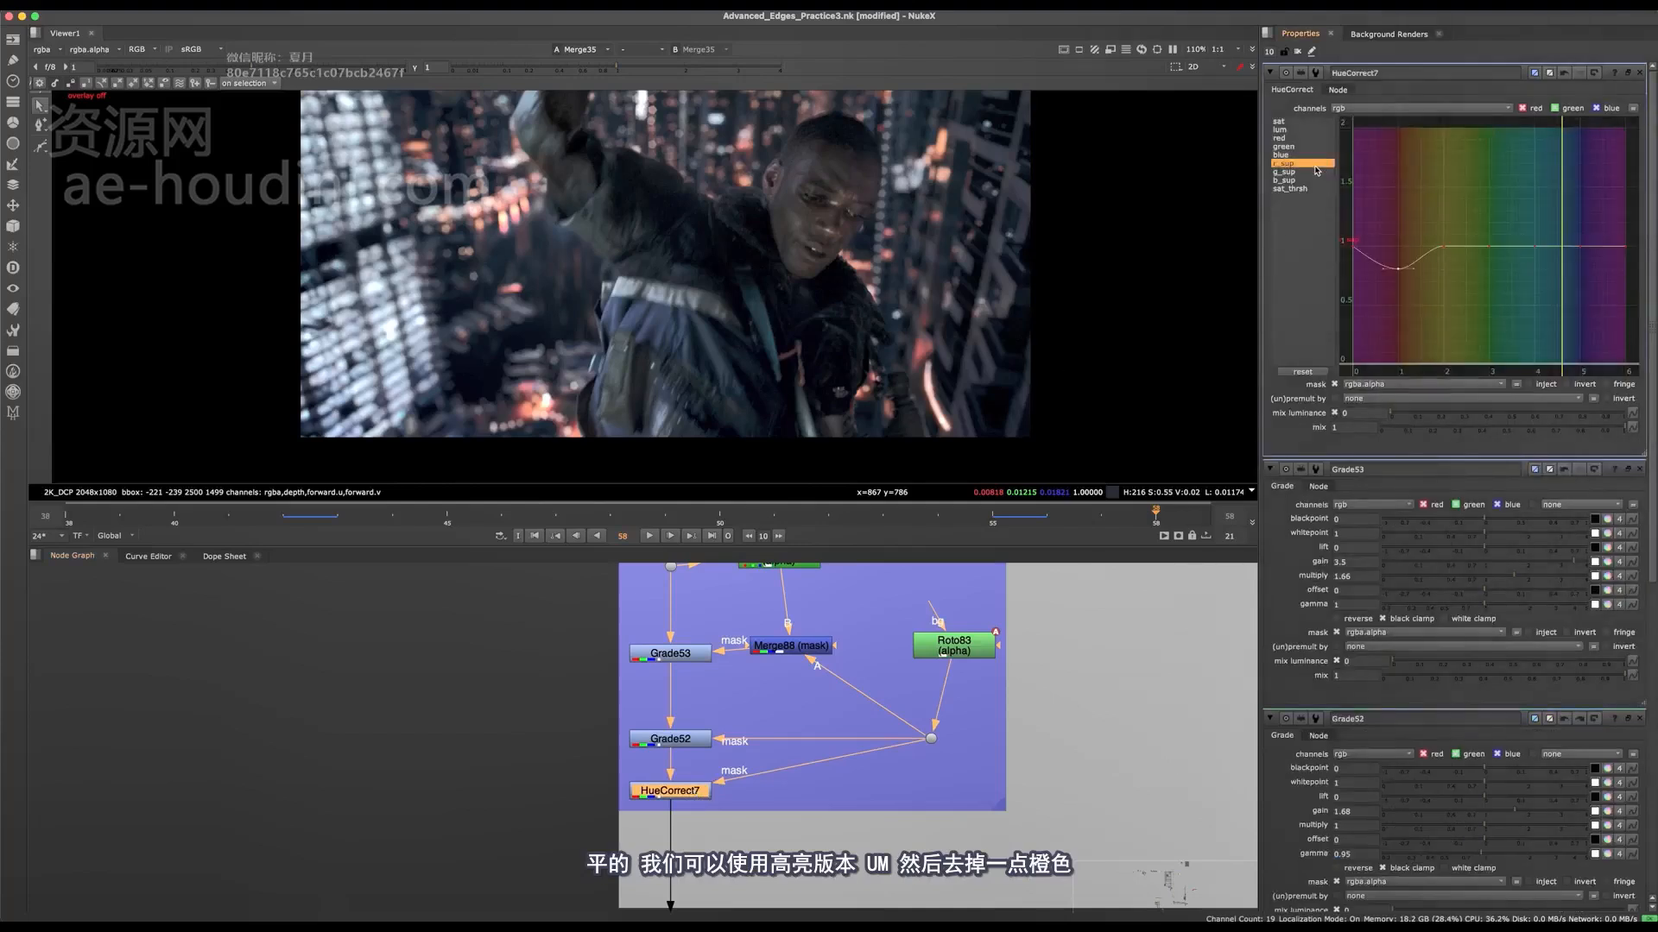
scroll(928, 250, up, 8)
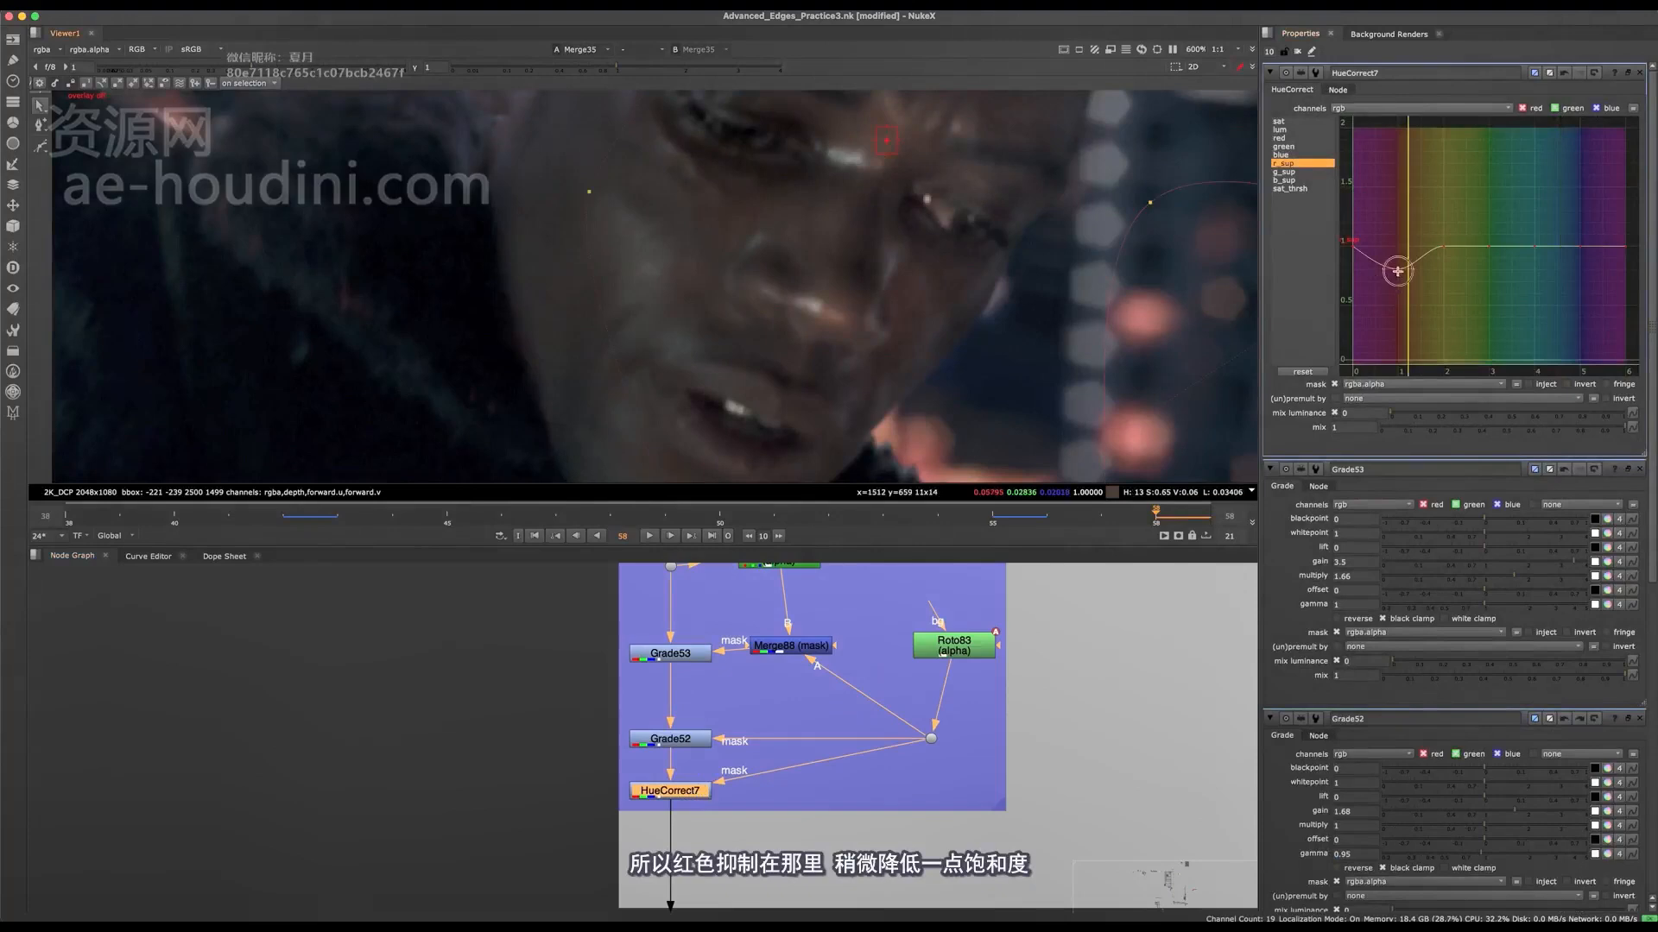
drag(1397, 271, 1398, 311)
scroll(905, 281, down, 7)
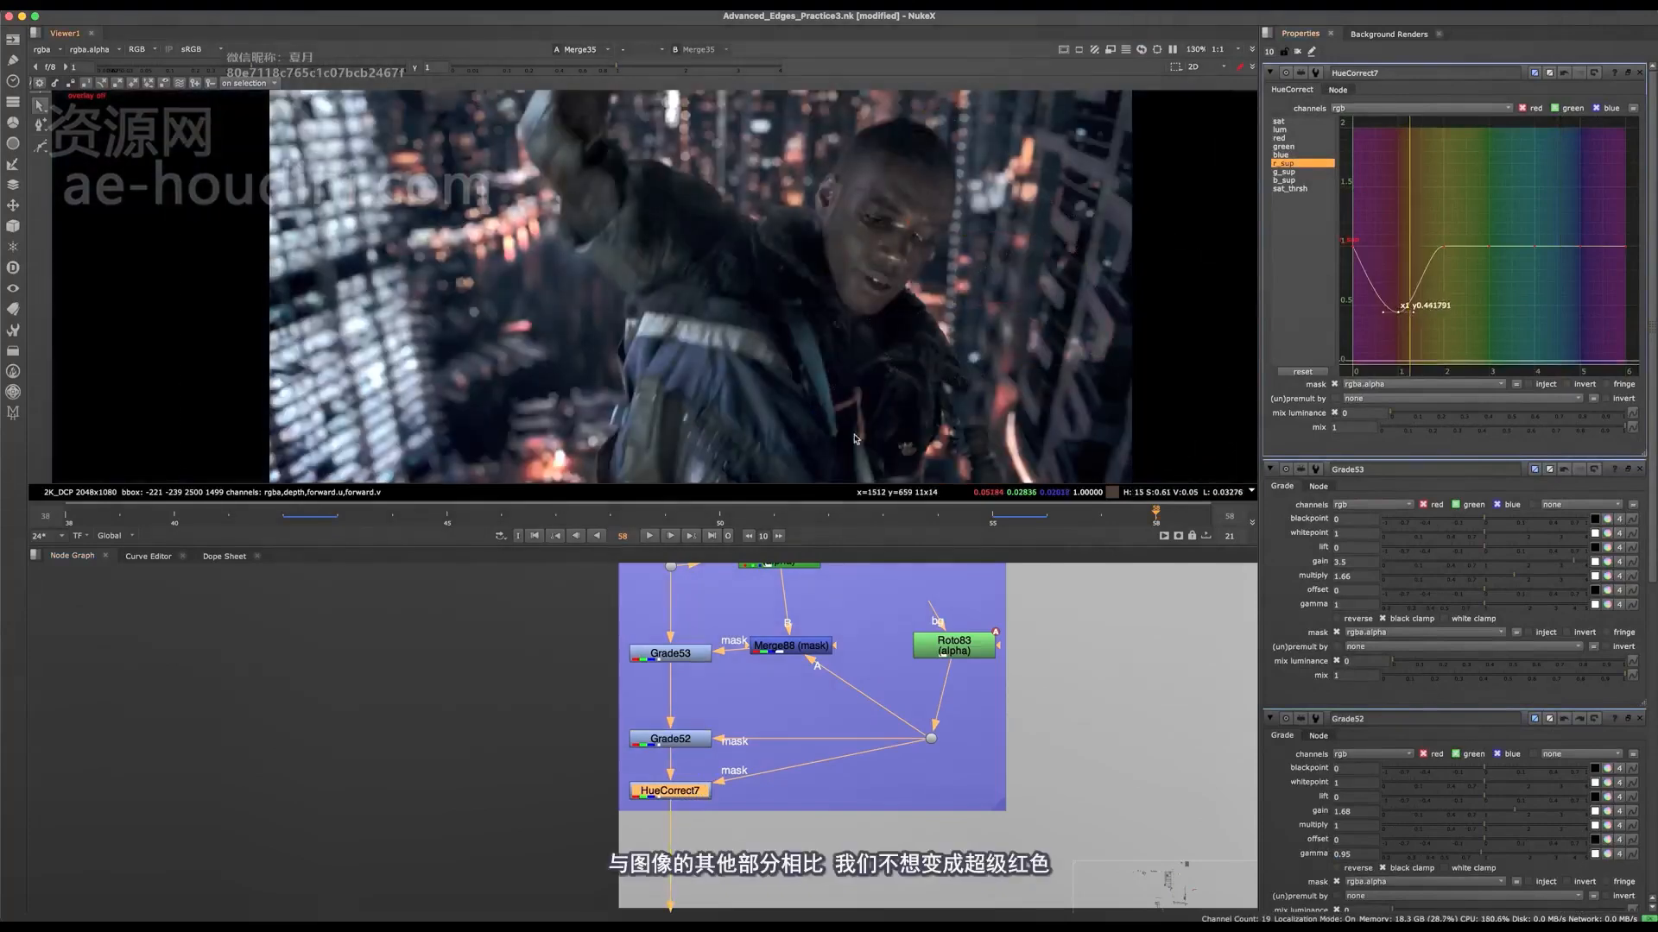
scroll(613, 280, down, 1)
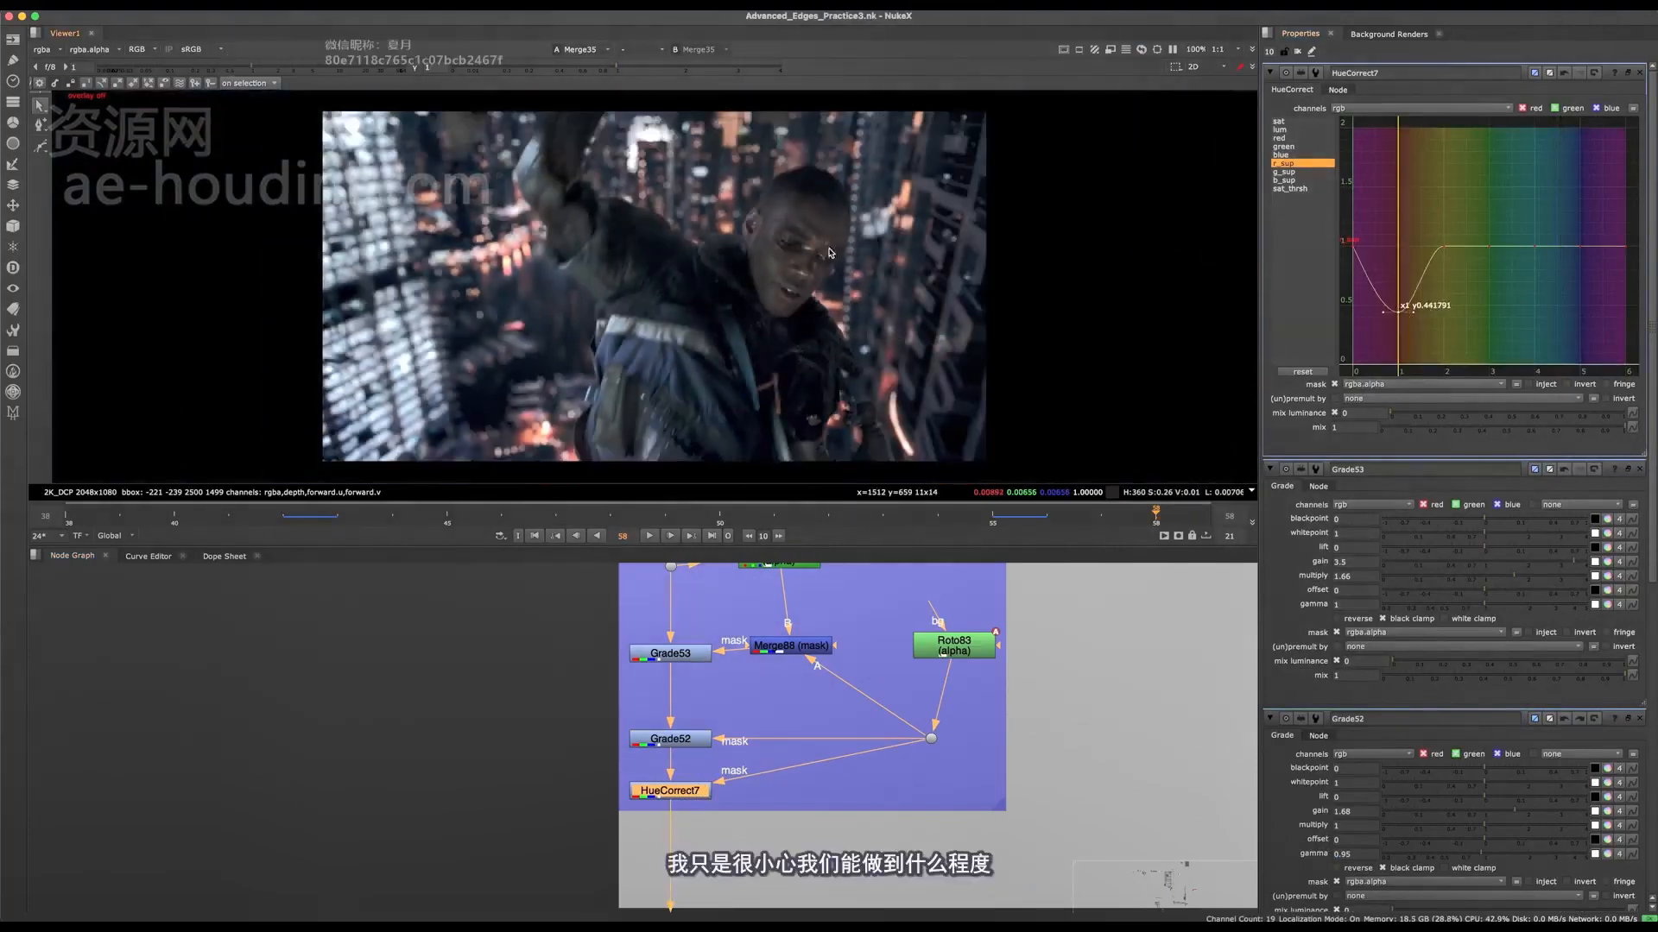
scroll(872, 299, up, 3)
scroll(824, 298, down, 1)
scroll(890, 229, down, 2)
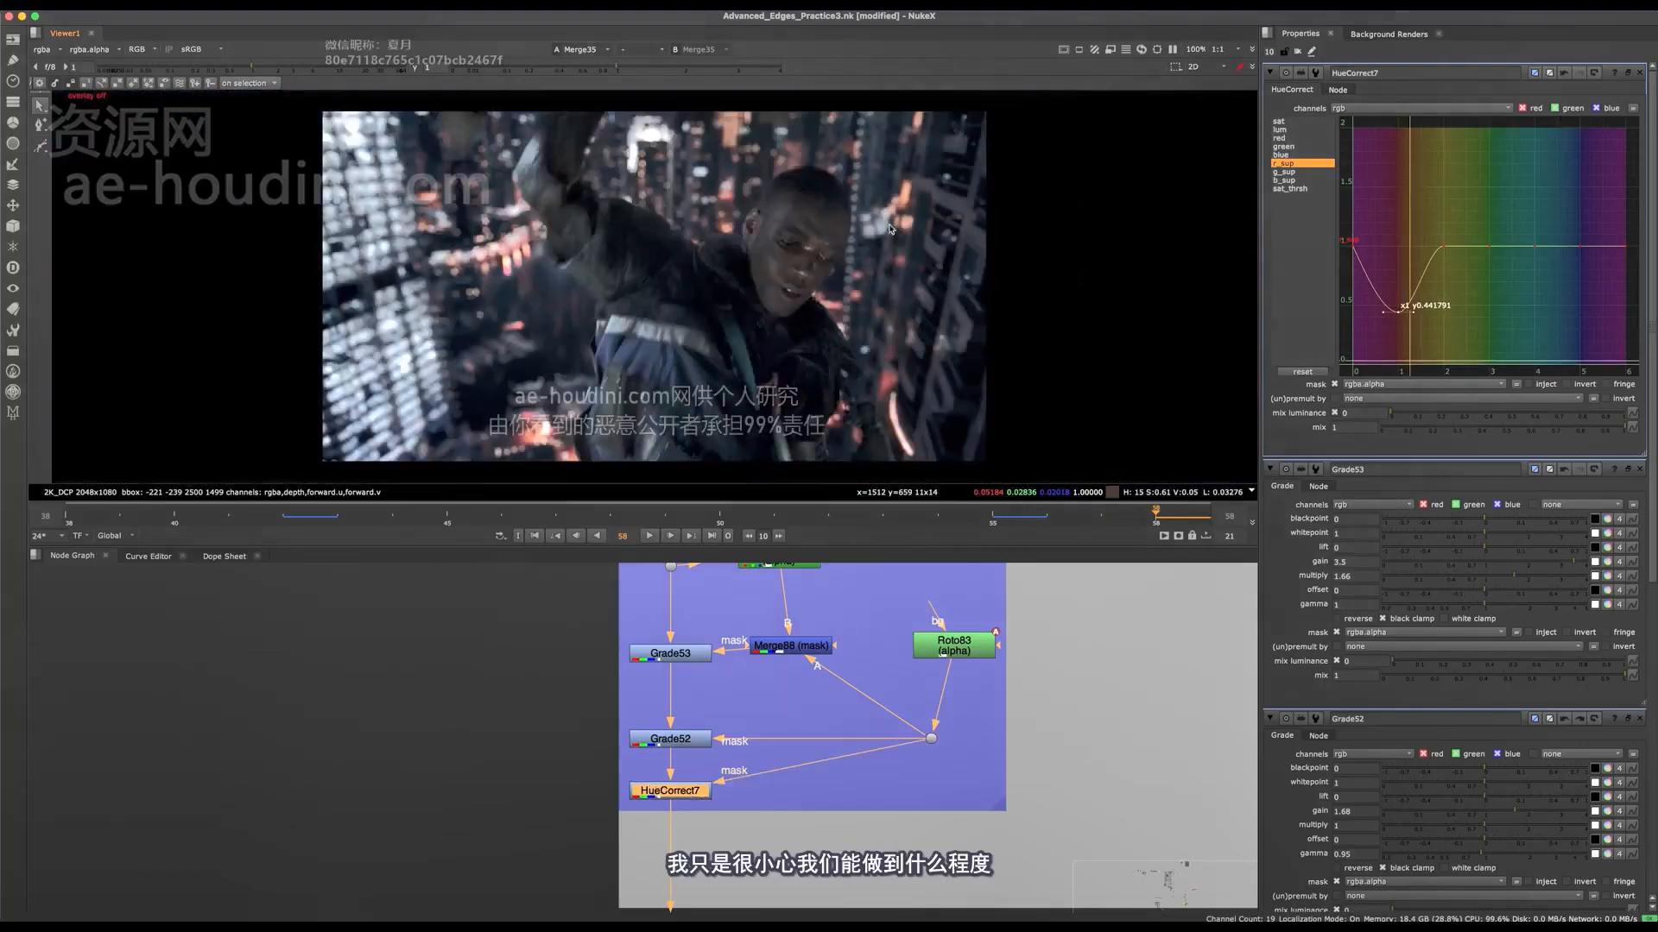
Step: Move the node cluster below the fake rack focus merge further down the graph, leaving room on the main pipe
scroll(821, 686, down, 6)
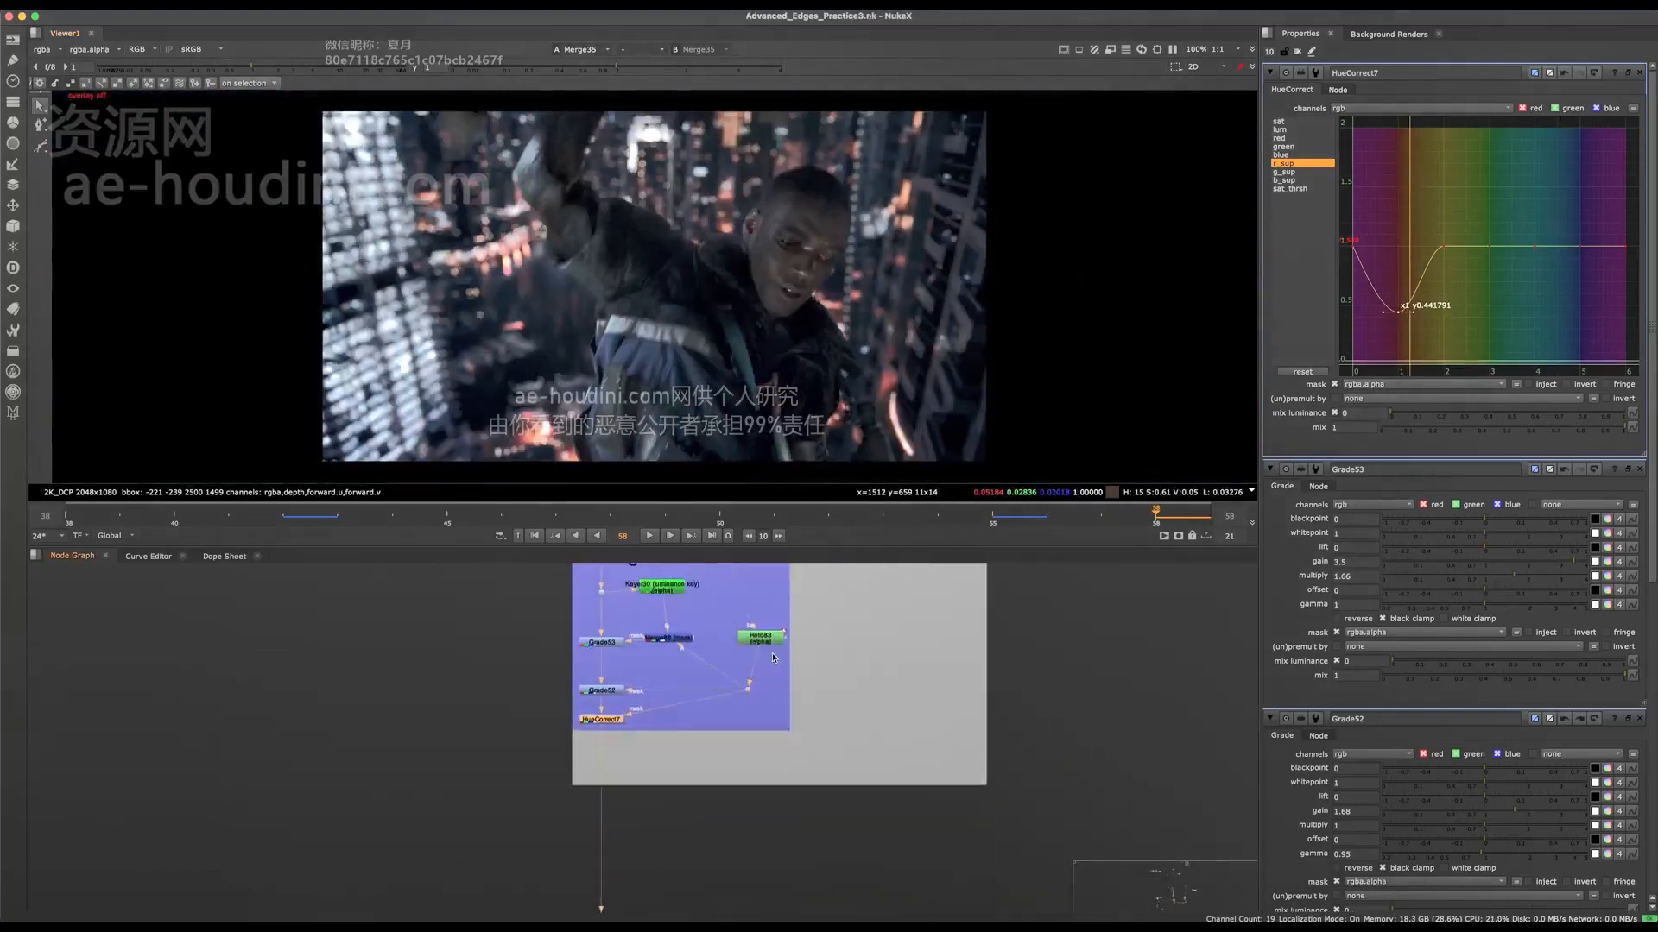
middle_drag(633, 615, 262, 575)
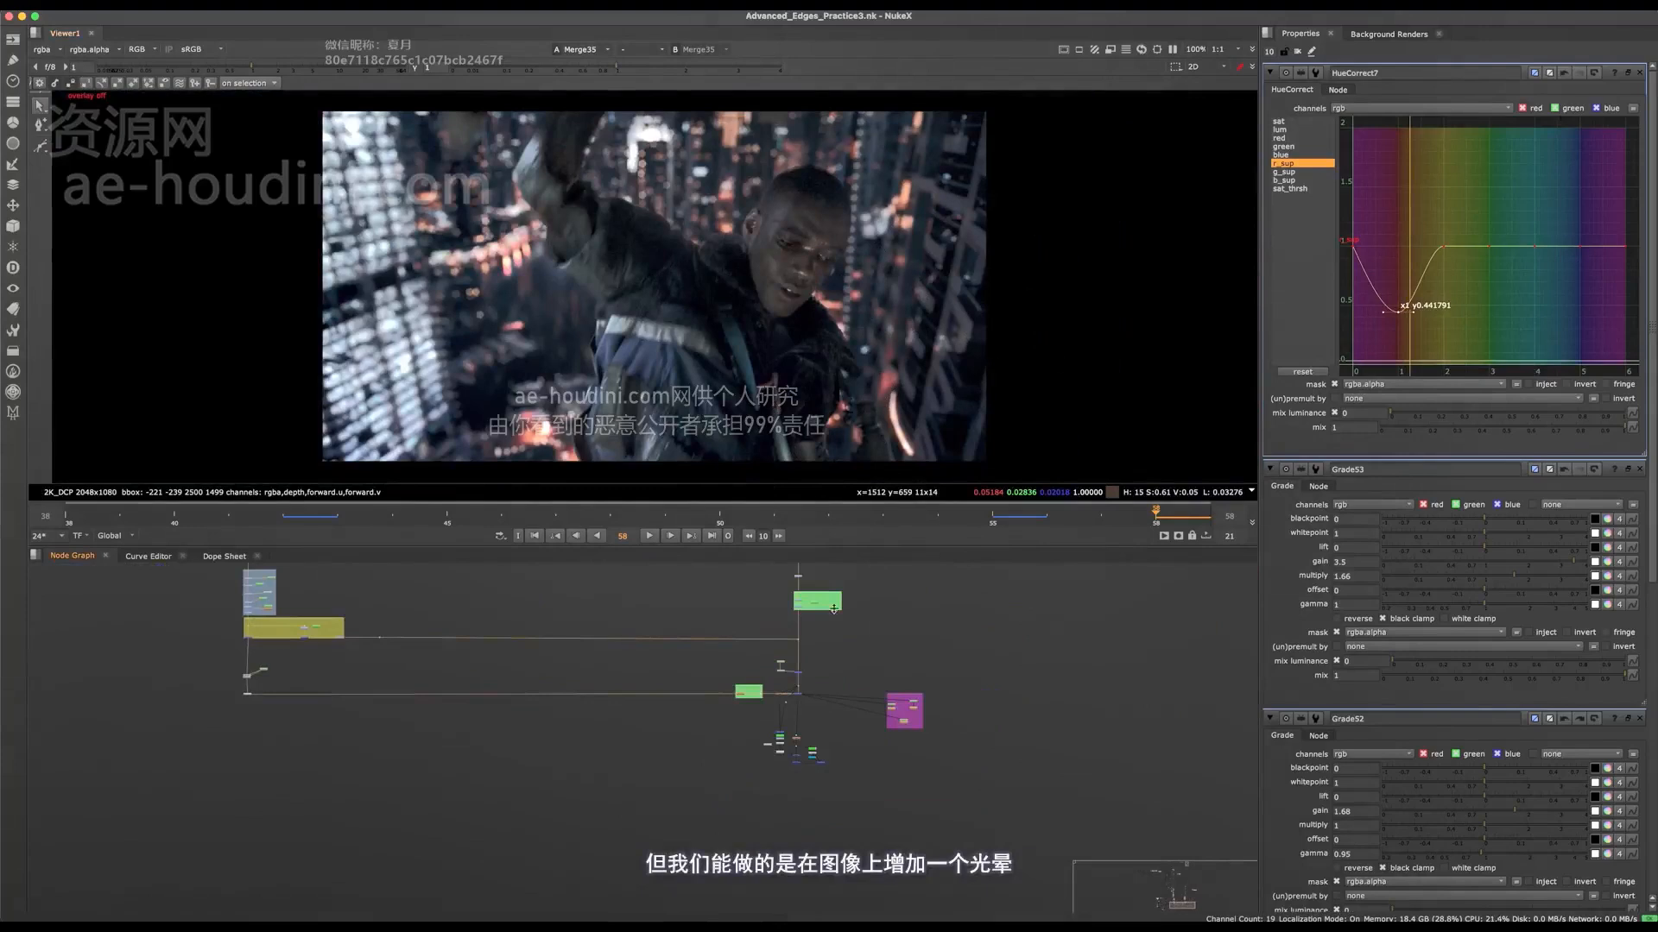
middle_drag(850, 640, 815, 702)
scroll(784, 762, up, 5)
middle_drag(723, 877, 822, 484)
key(space)
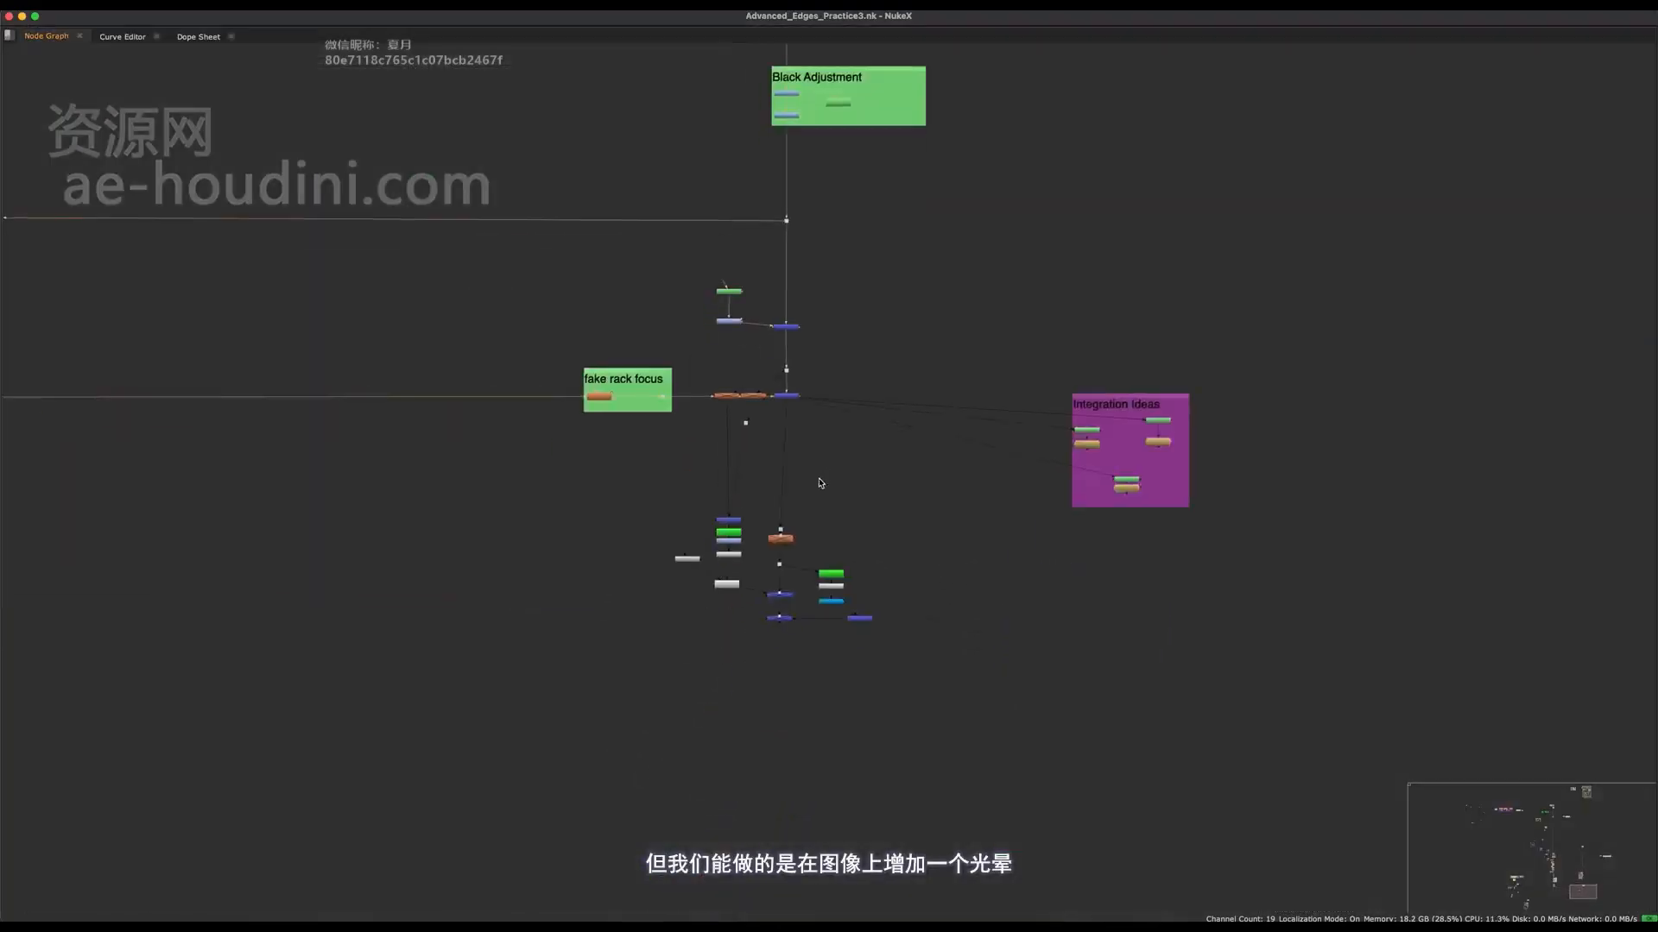
scroll(820, 483, up, 3)
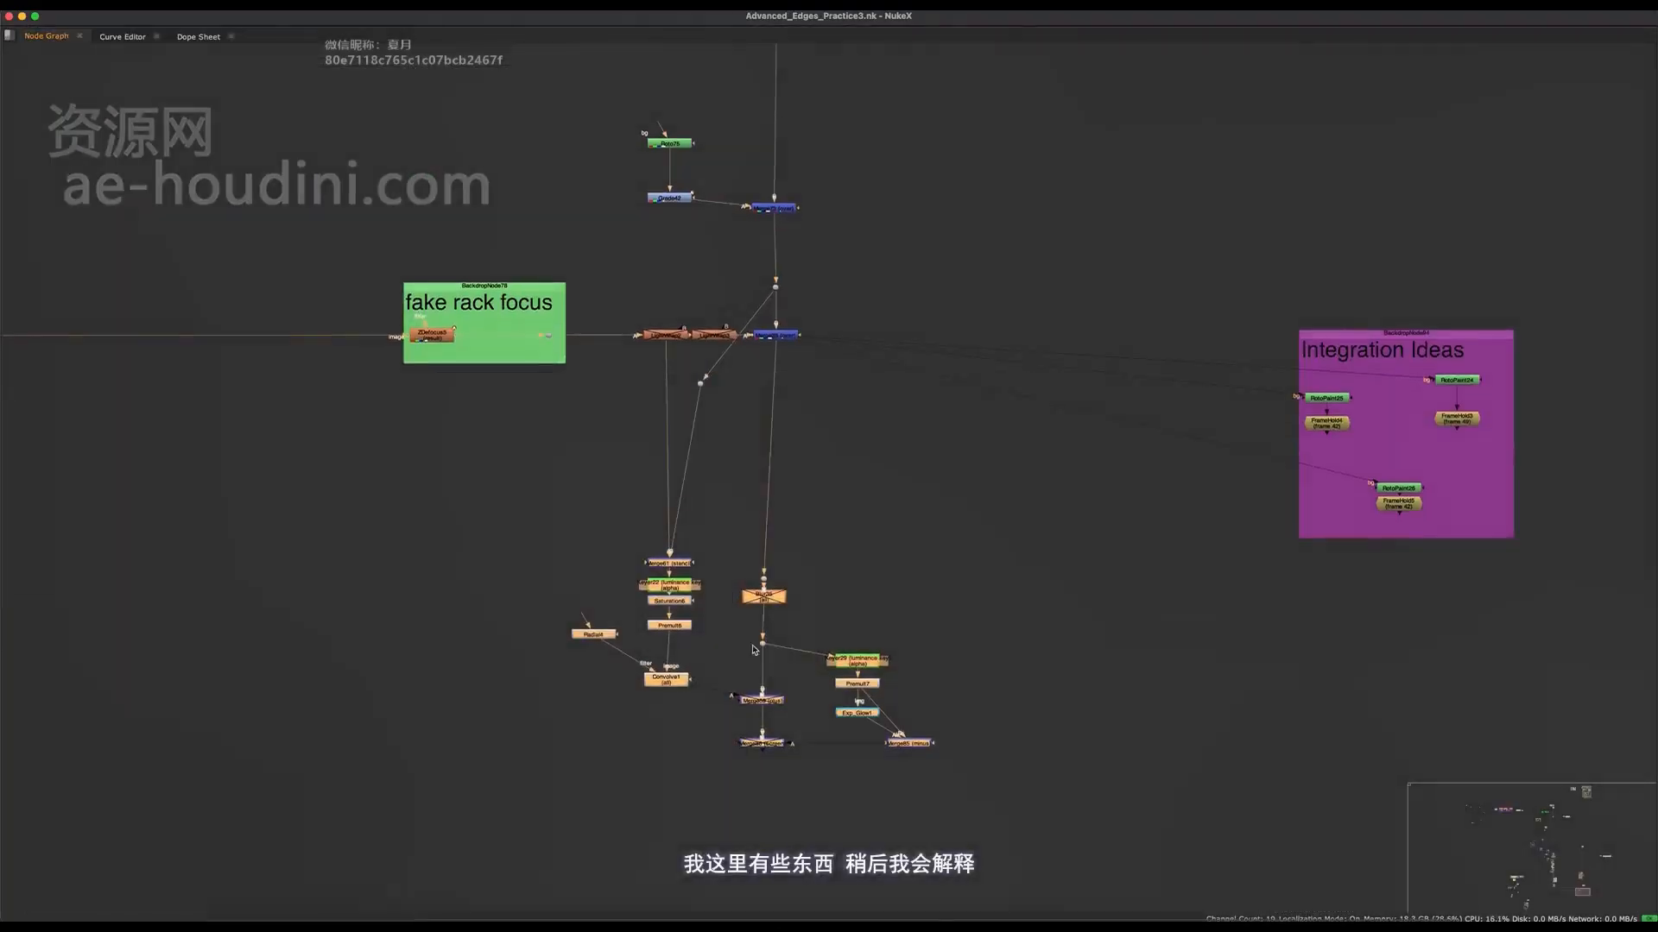
middle_drag(763, 649, 793, 531)
scroll(794, 531, down, 3)
drag(802, 495, 801, 741)
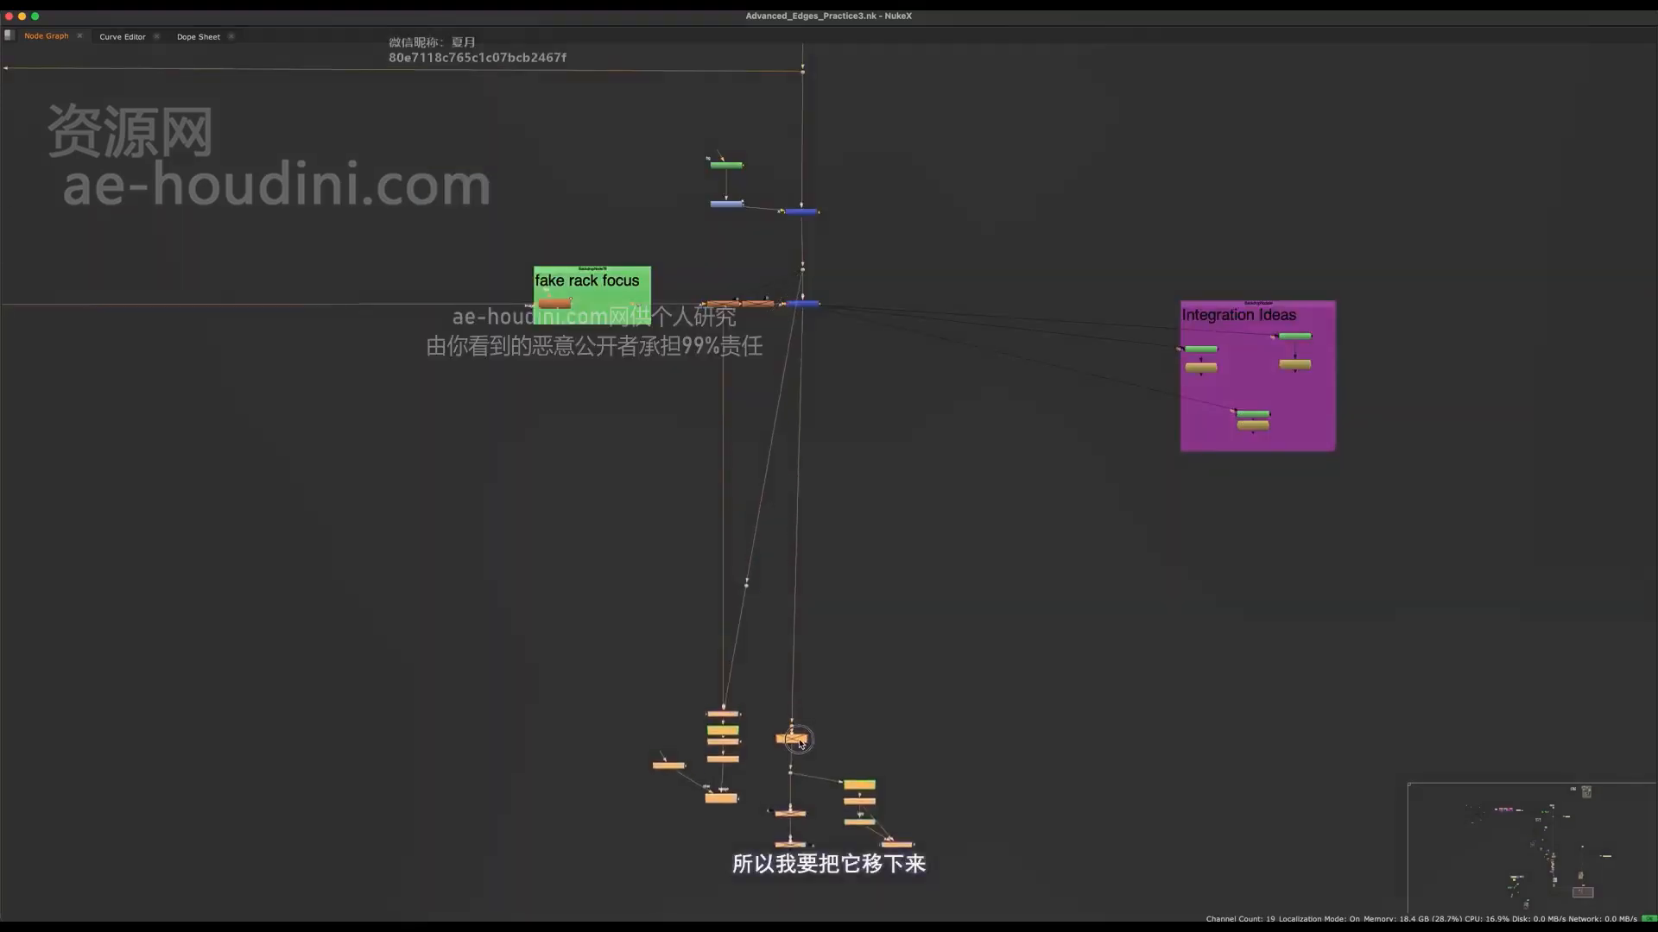
Step: Reposition the branch's dot up near the fake rack focus merge and shift the side branch away from the main pipe
scroll(771, 502, up, 3)
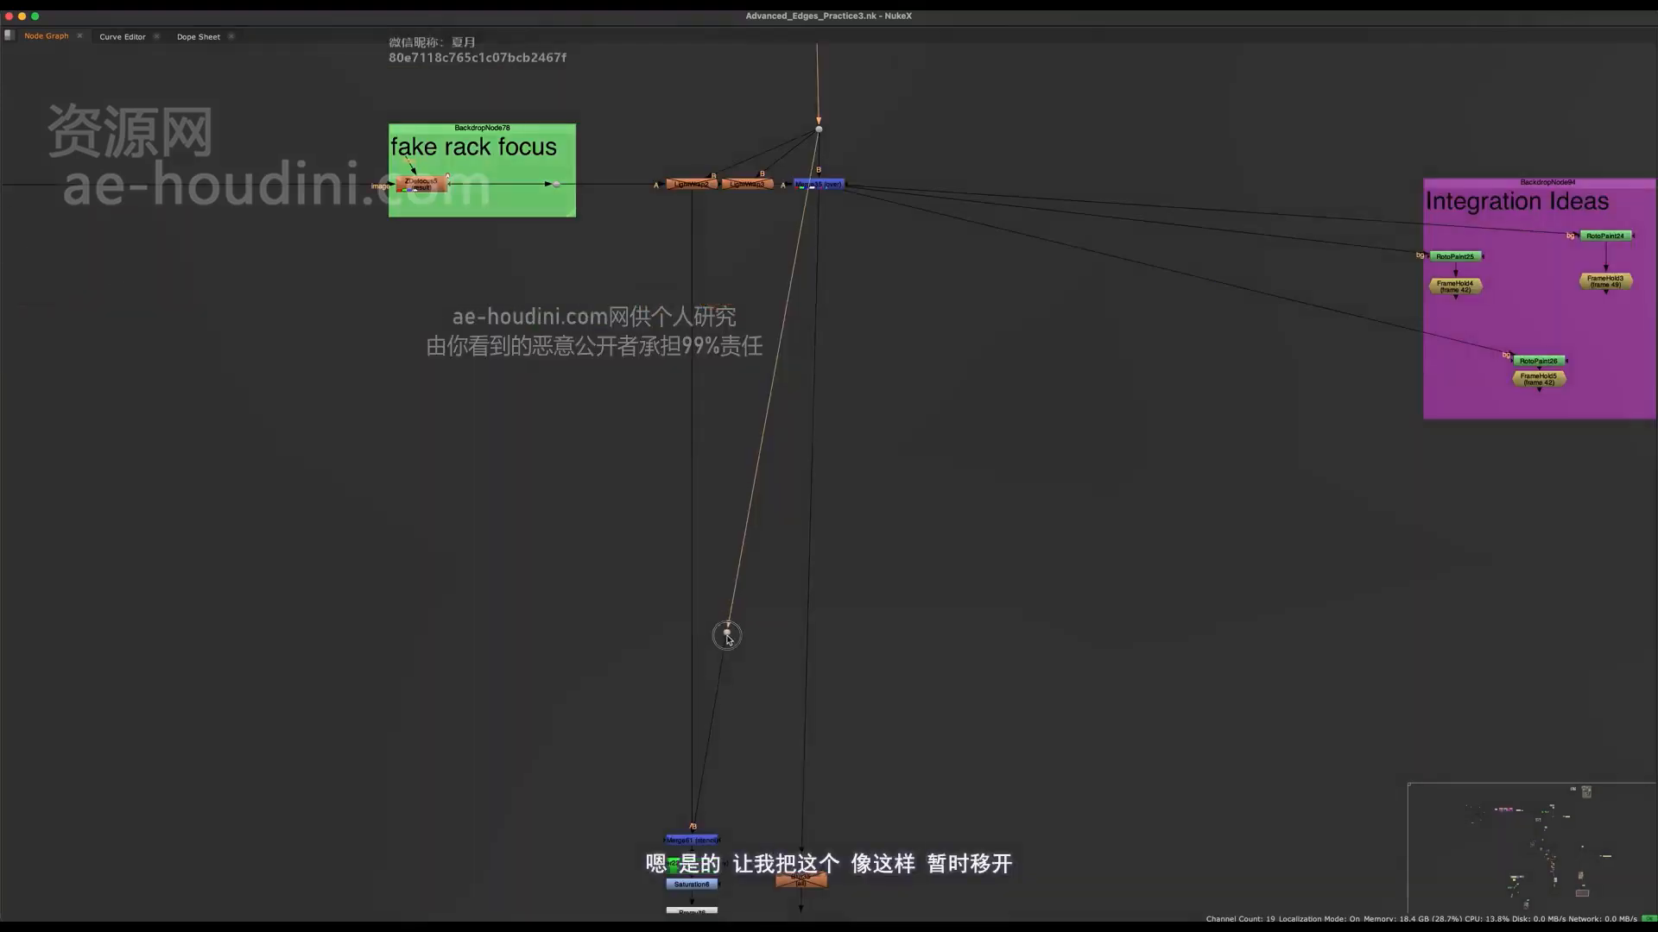
middle_drag(735, 642, 850, 604)
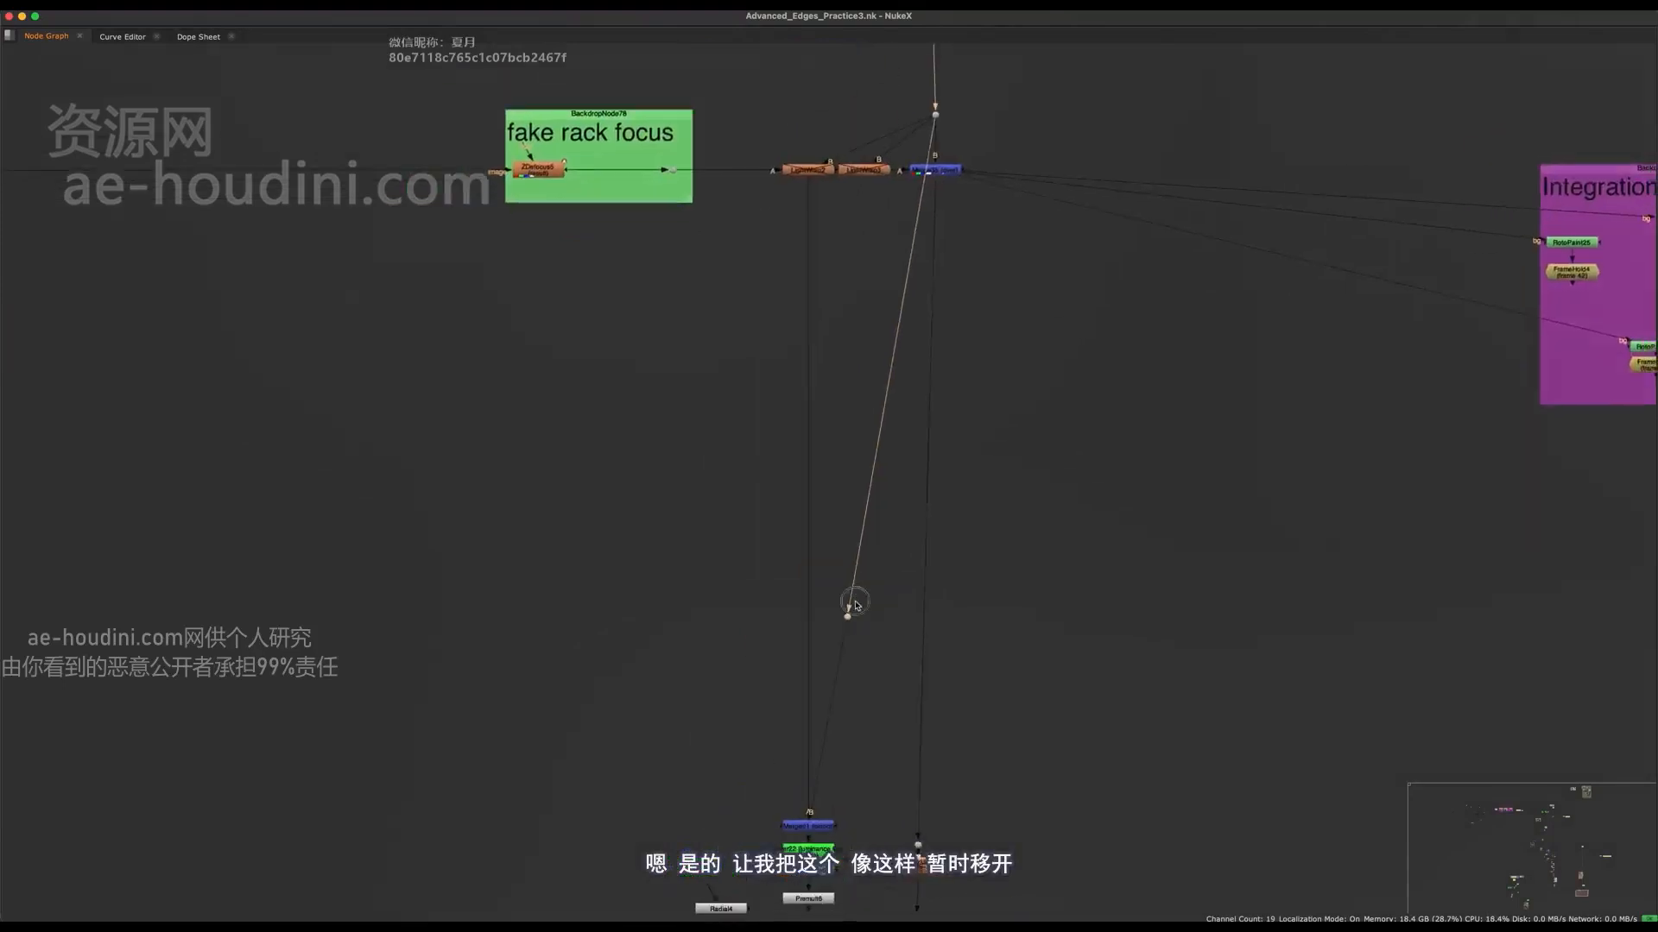
scroll(848, 616, down, 1)
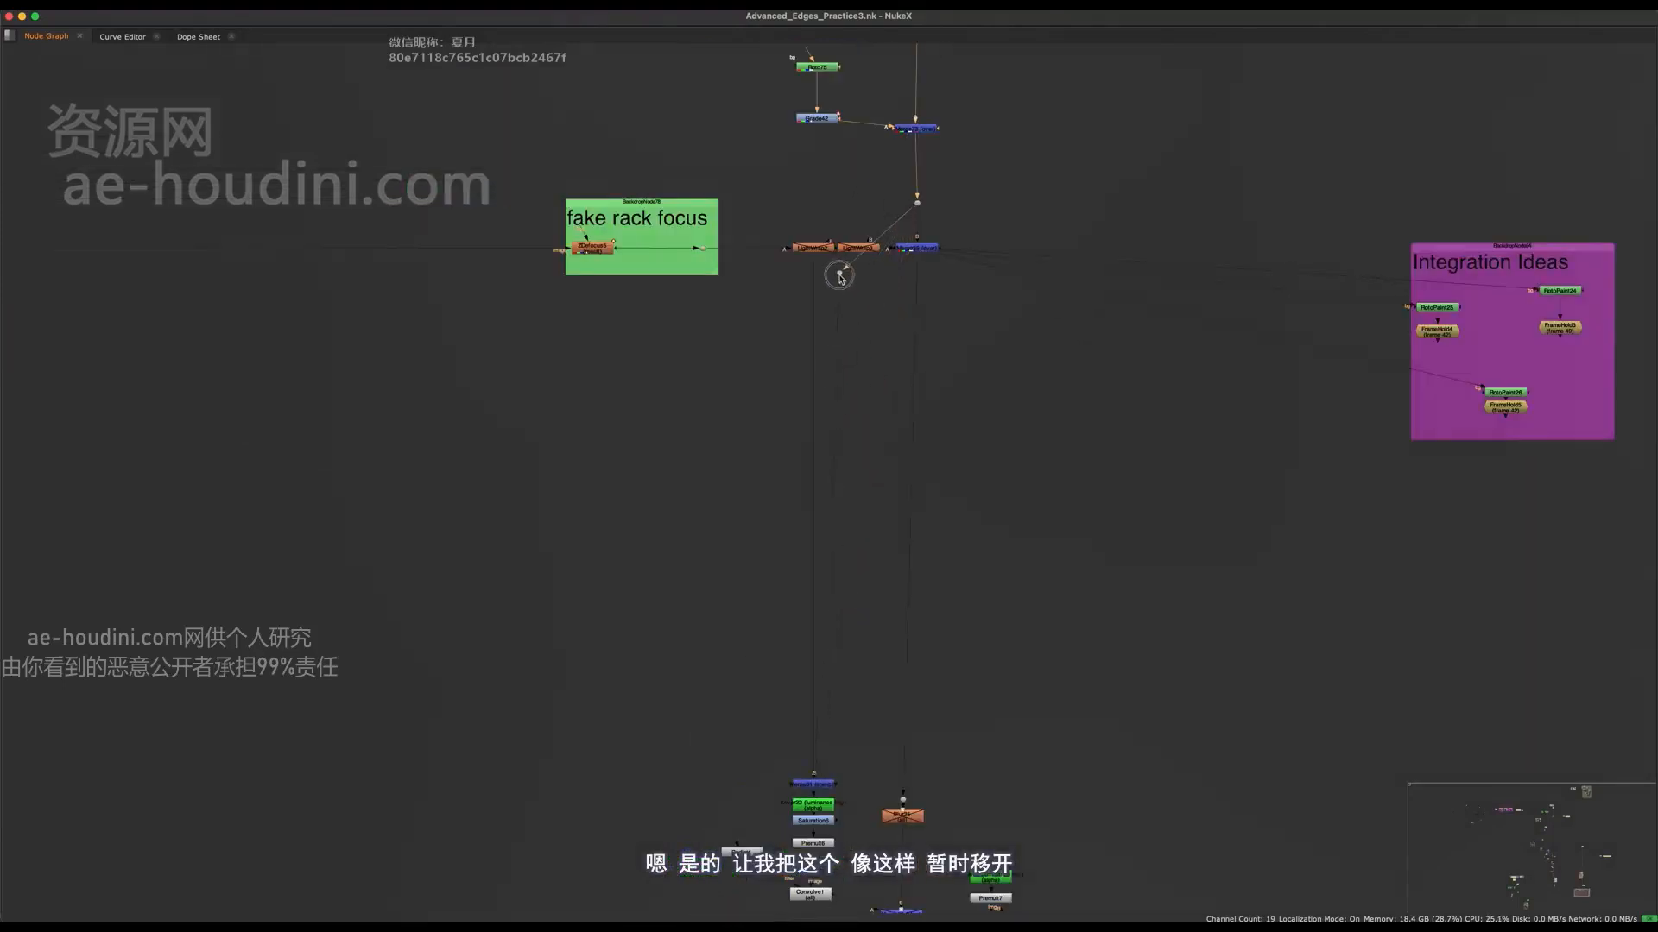
middle_drag(857, 512, 817, 385)
drag(821, 497, 637, 771)
drag(754, 768, 670, 768)
Step: Delete the two light wrap nodes between the fake rack focus backdrop and the merge
scroll(937, 295, up, 4)
middle_drag(954, 285, 847, 592)
click(760, 352)
middle_drag(764, 488, 793, 600)
drag(466, 425, 746, 512)
scroll(688, 484, up, 4)
key(Delete)
scroll(715, 426, down, 8)
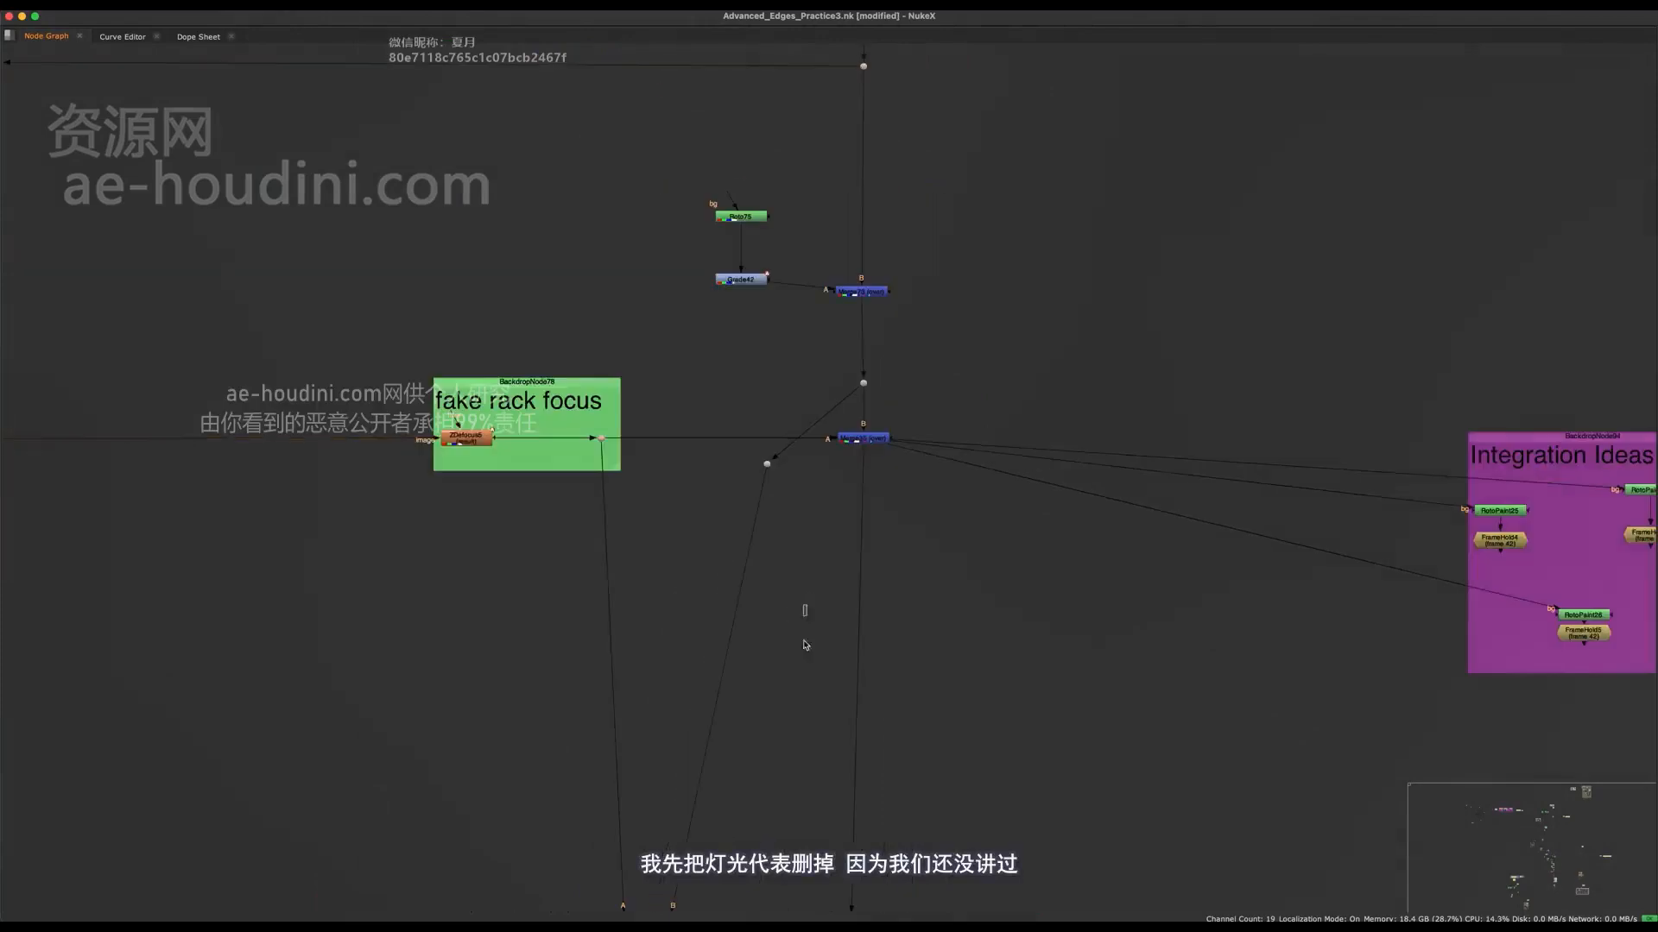
Step: Return to the viewer layout and add a Radial node beside the main pipe below the merge
scroll(805, 296, up, 4)
middle_drag(967, 71, 913, 363)
click(815, 414)
middle_drag(790, 550, 732, 832)
key(space)
click(709, 740)
drag(681, 612, 863, 765)
middle_drag(777, 888, 763, 649)
scroll(803, 725, up, 3)
key(Tab)
text(rad)
key(Return)
Step: Insert a Grade node into the main pipe and connect its mask input to the Radial node
click(678, 720)
key(g)
click(739, 744)
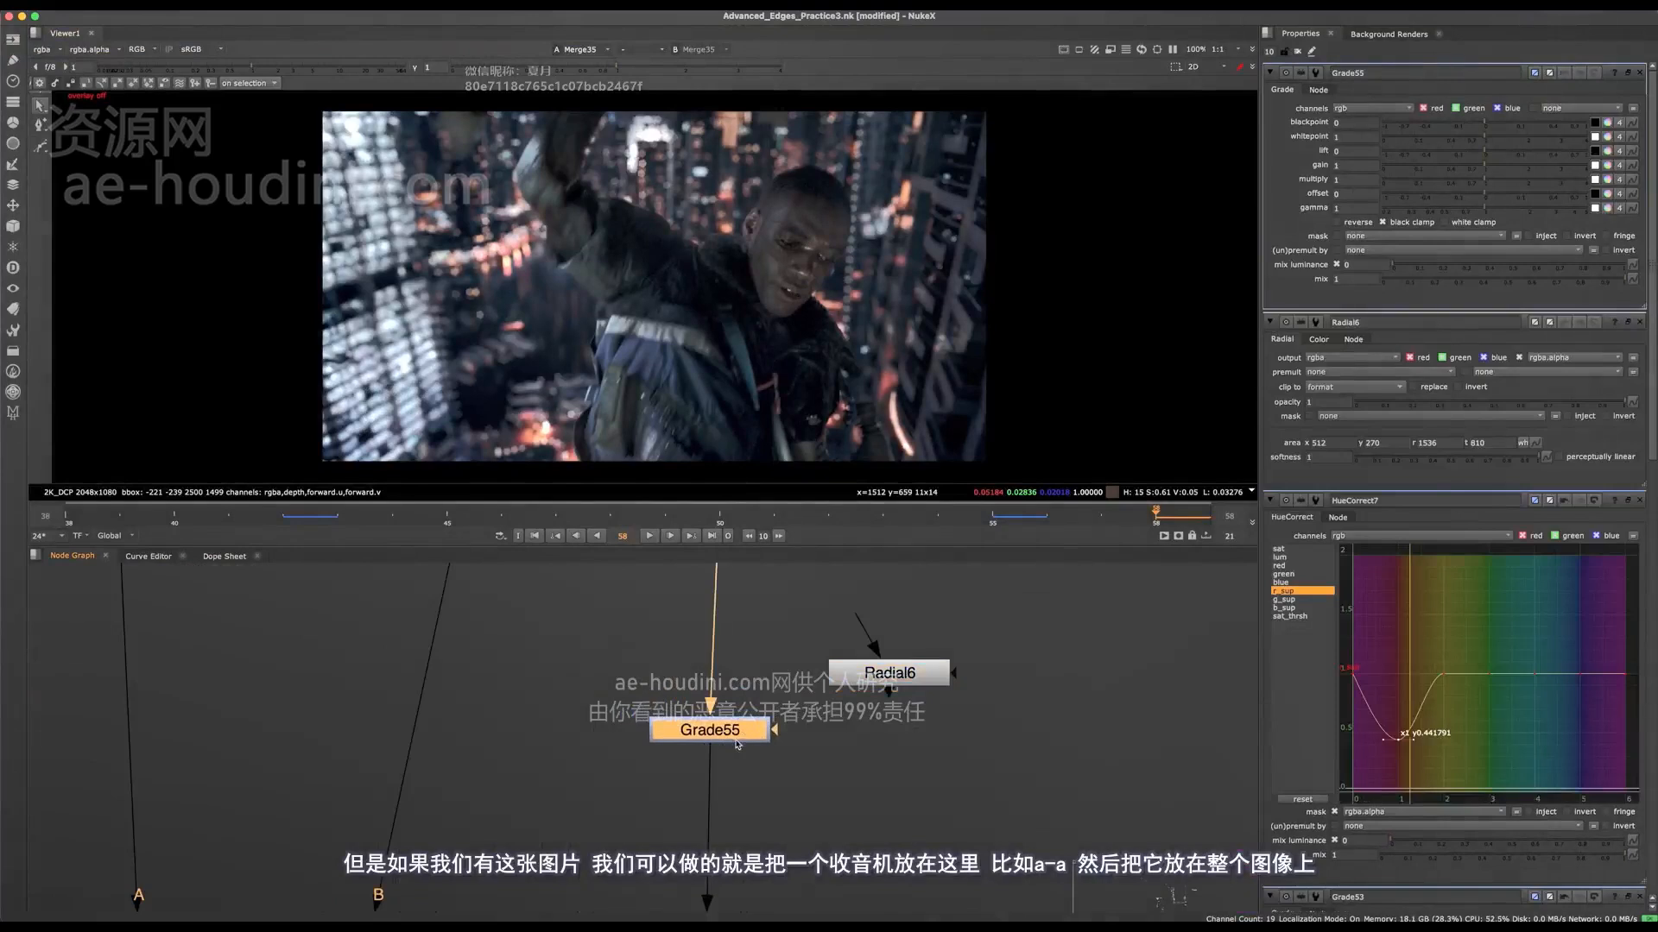
Step: Close the other nodes' properties and place the enlarged radial over the frame's lower-right corner, with area about 824, -510, 2594, 592
double_click(889, 672)
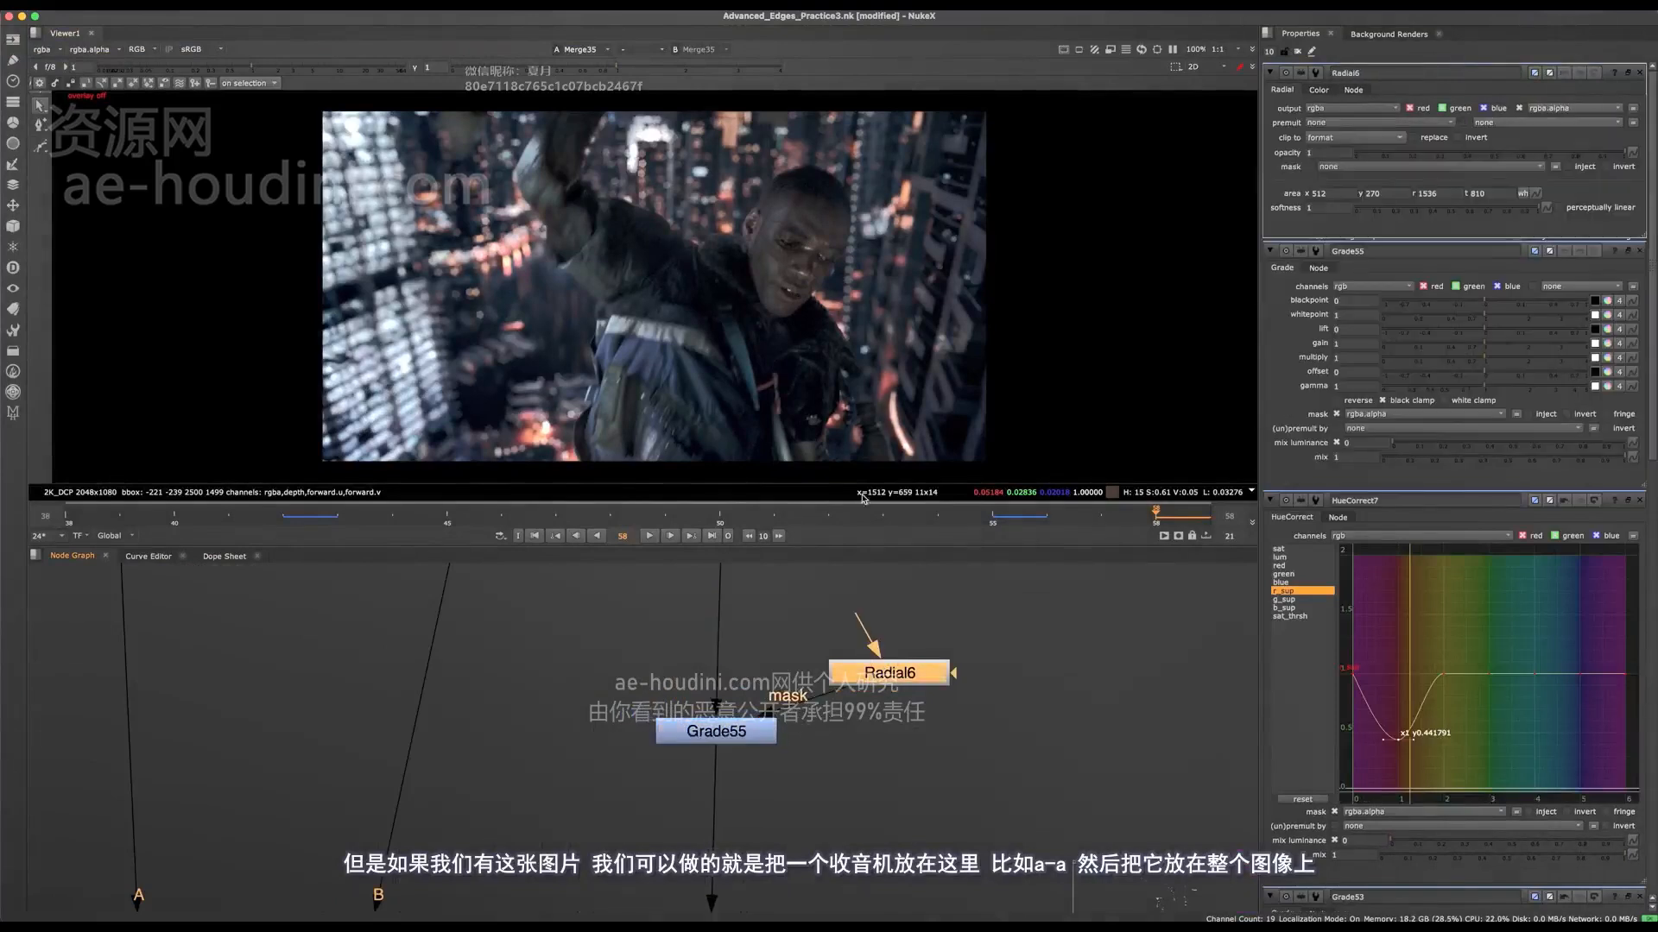
click(1639, 250)
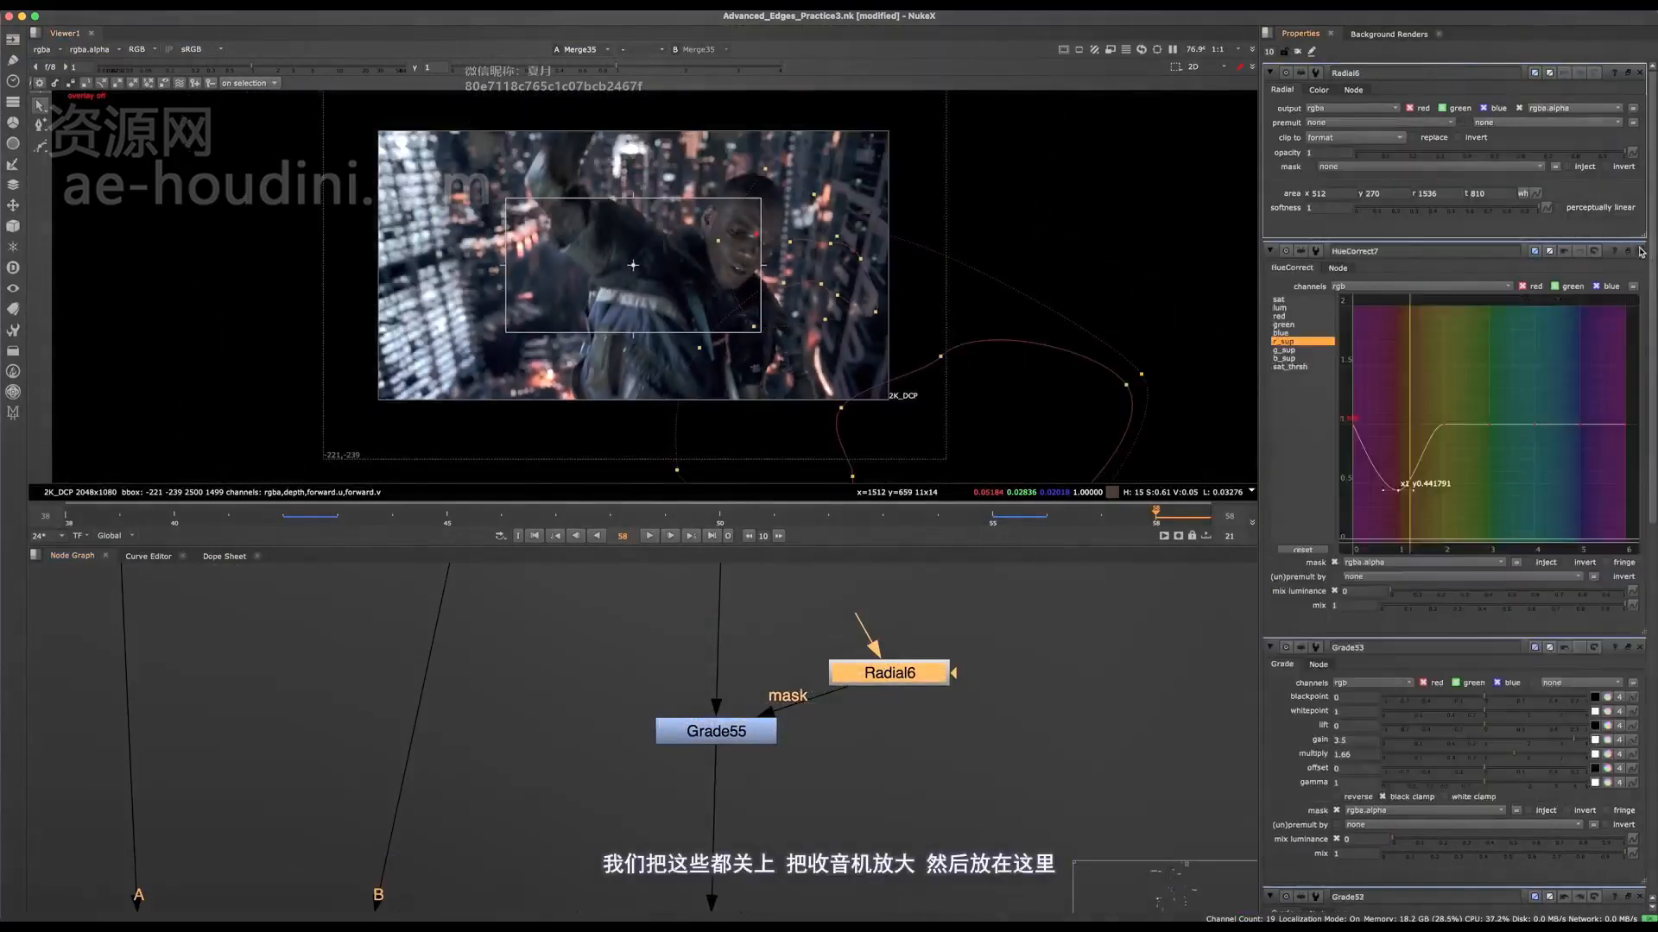
click(1639, 250)
click(1638, 250)
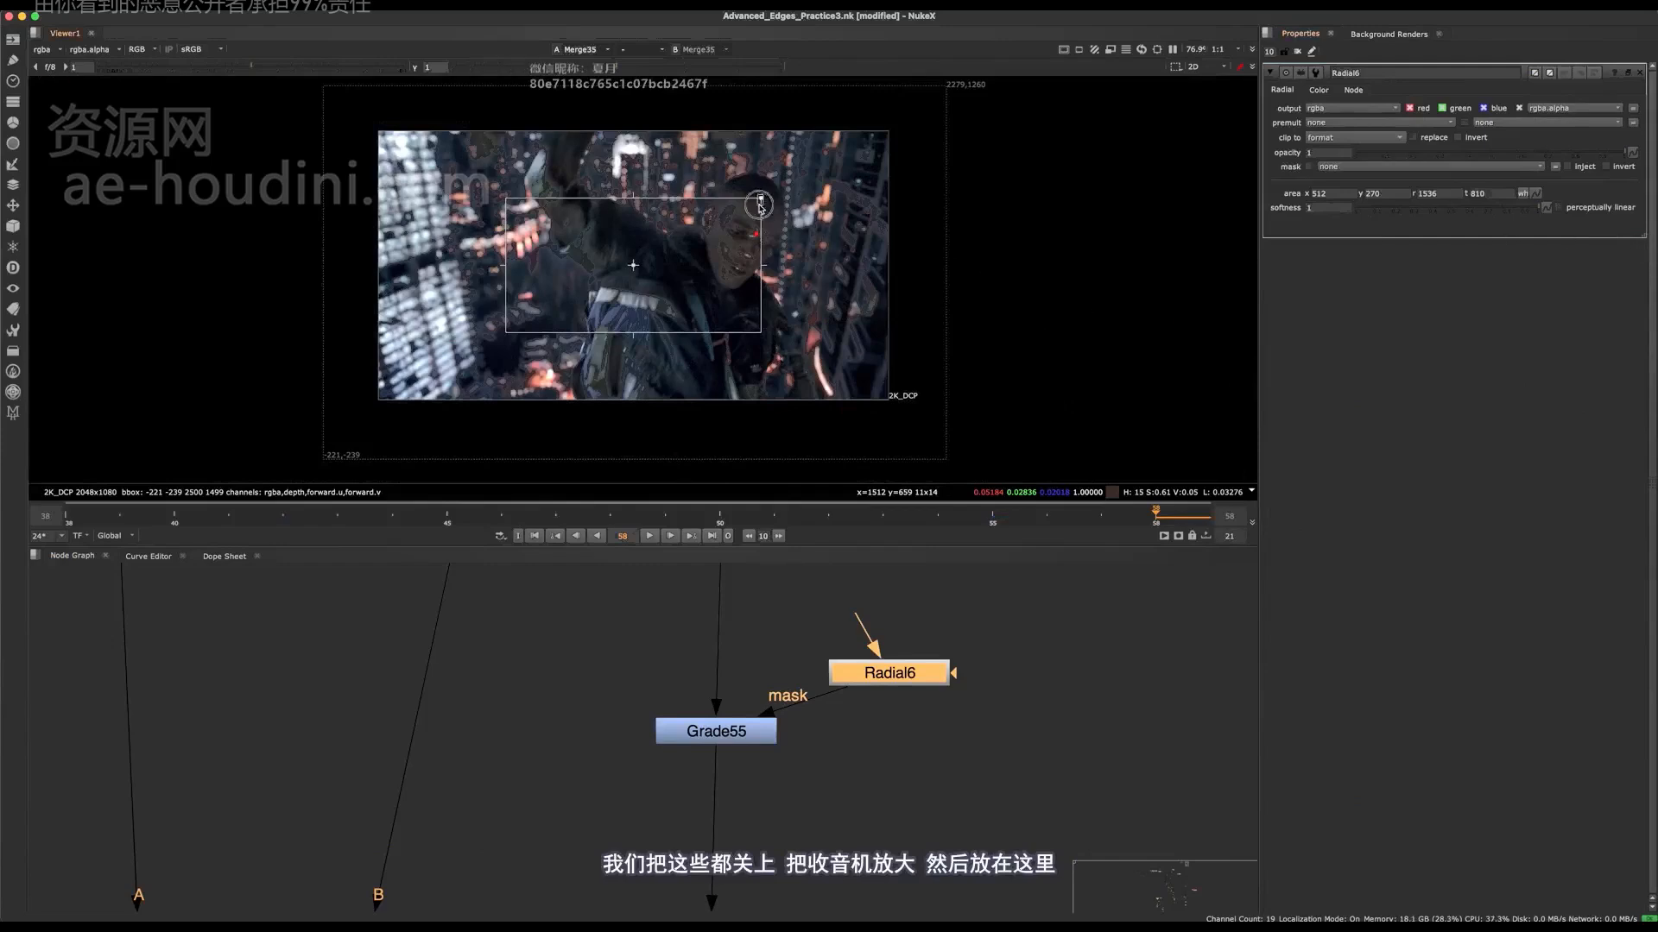
drag(762, 201, 804, 390)
Step: Set the lift of Grade55 to 0.005 and view that node's output
double_click(746, 743)
scroll(844, 408, up, 4)
key(q)
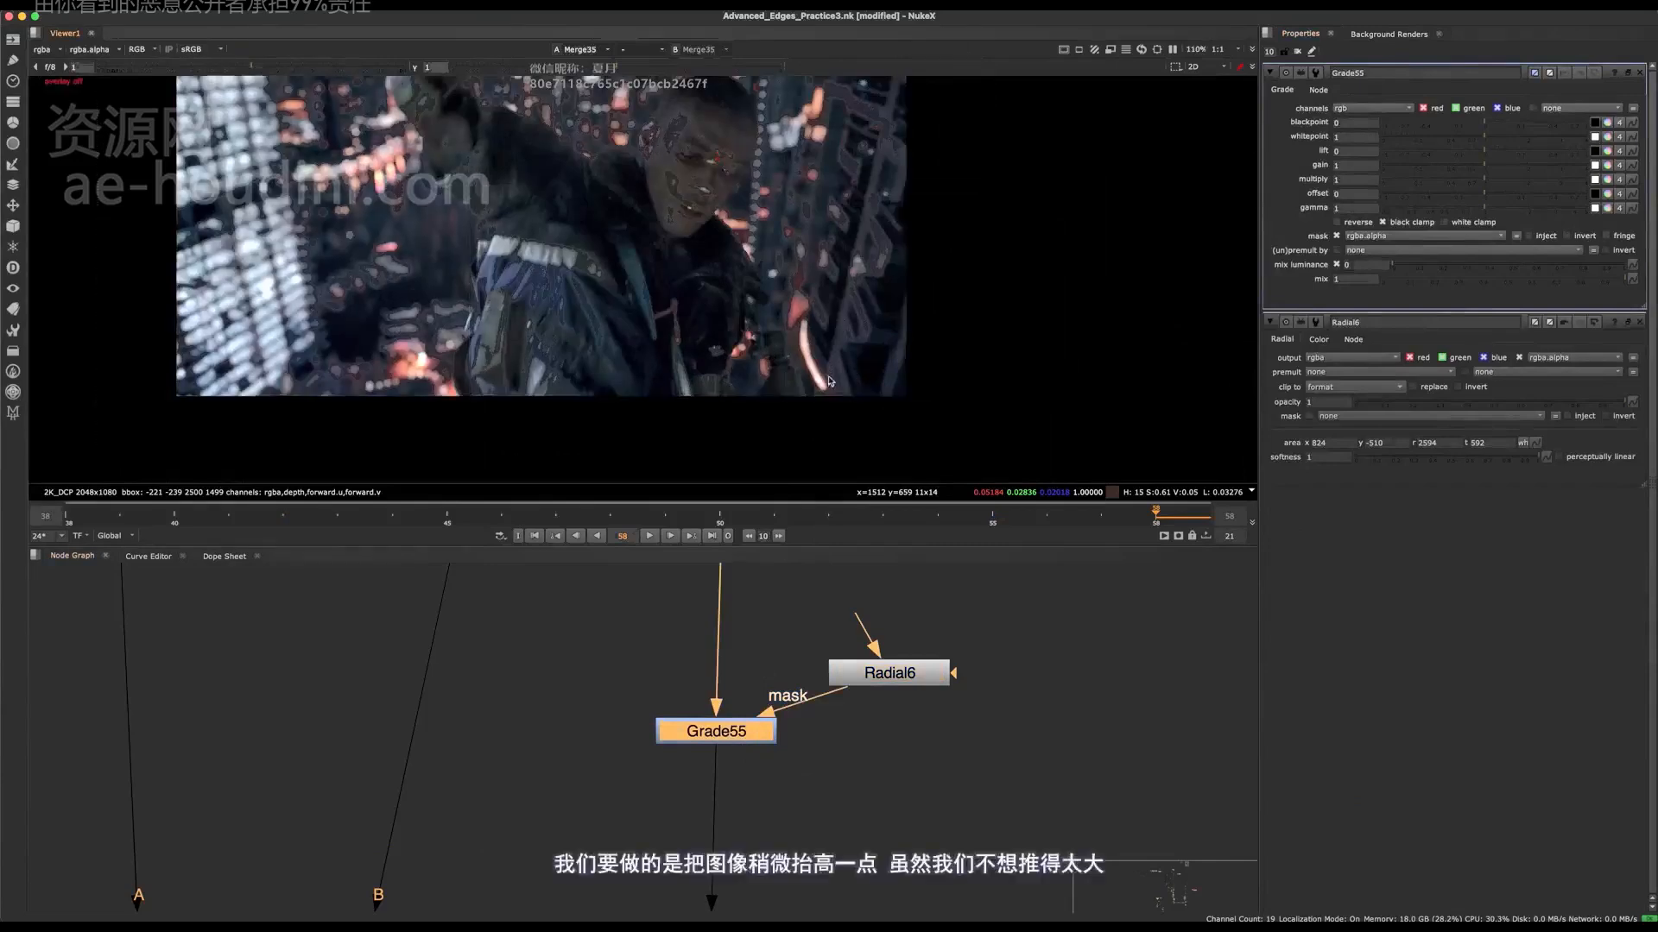
key(q)
middle_drag(844, 398, 876, 477)
drag(1493, 149, 1493, 154)
key(1)
click(941, 643)
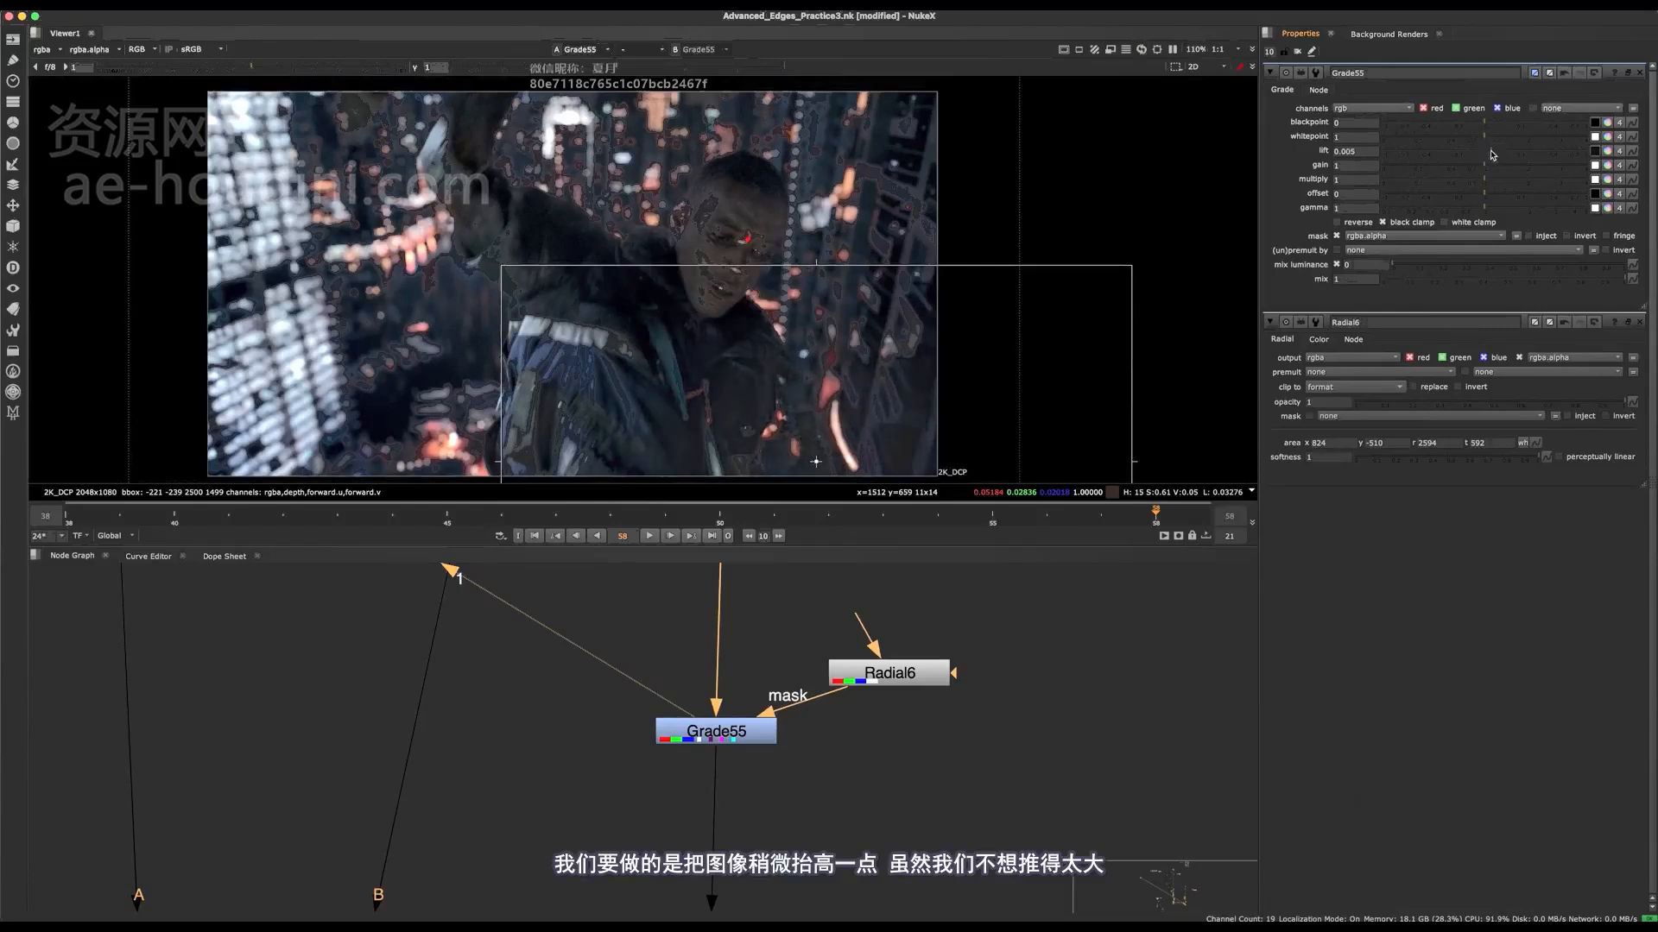
Step: Set the gamma of Grade55 to 1.06
click(1493, 192)
key(super+z)
drag(1495, 184, 1489, 211)
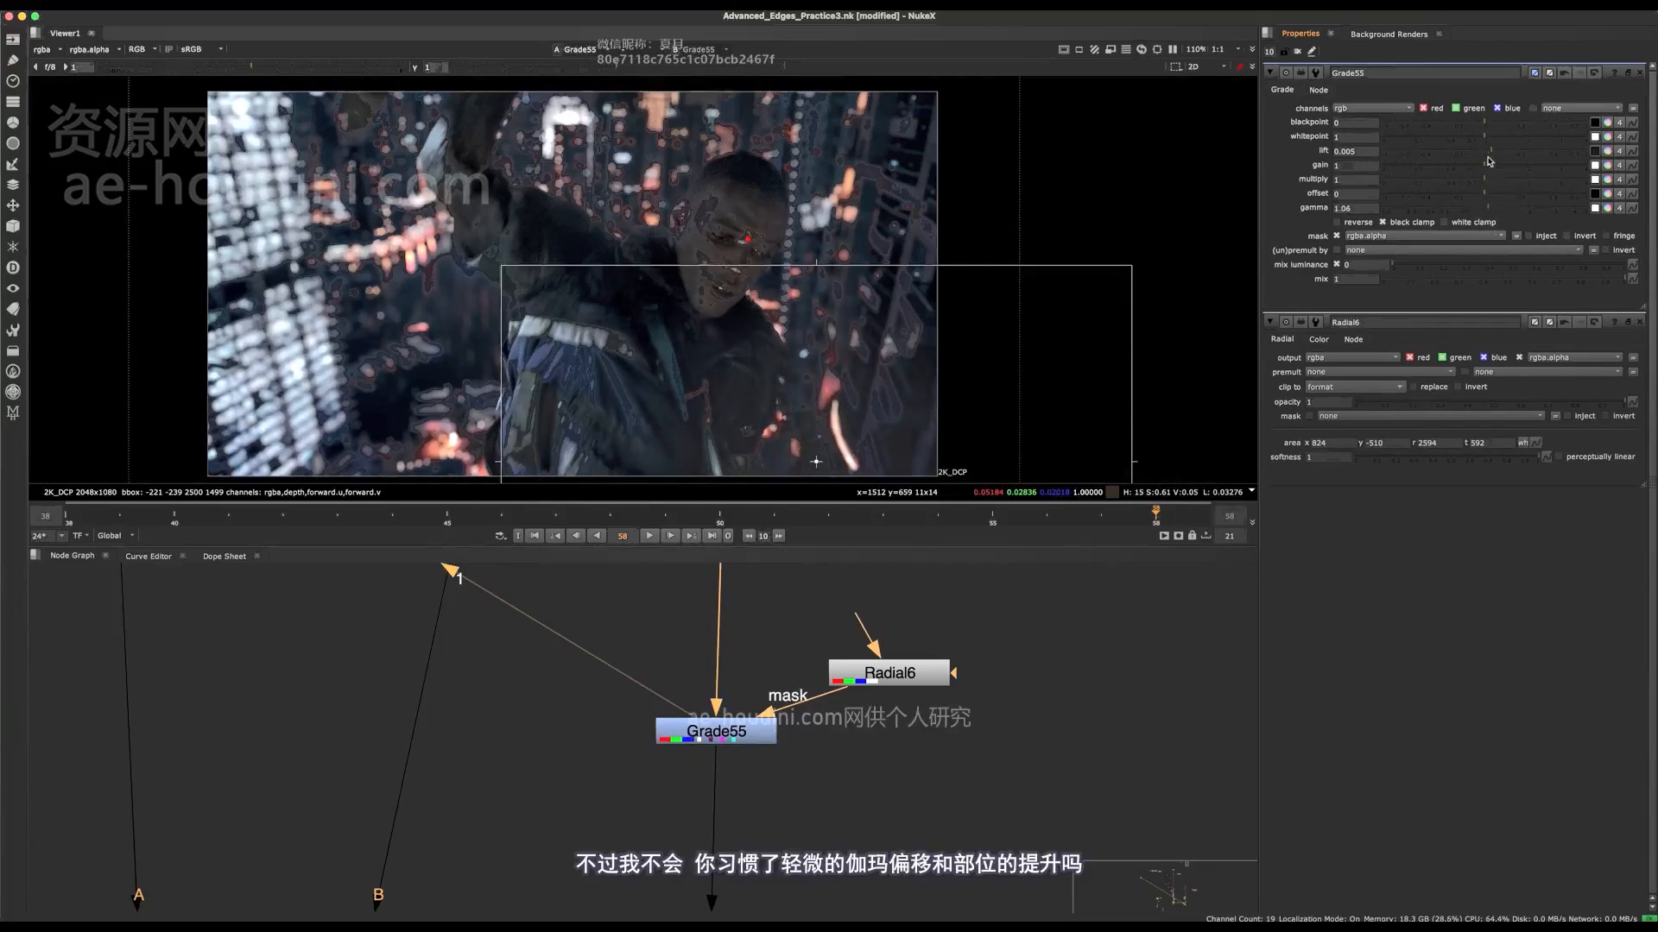
Step: Enlarge the radial and centre it below the frame's lower edge, with area about 688.5, -1110.5, 2953.5, 426.5
click(888, 682)
scroll(794, 172, down, 3)
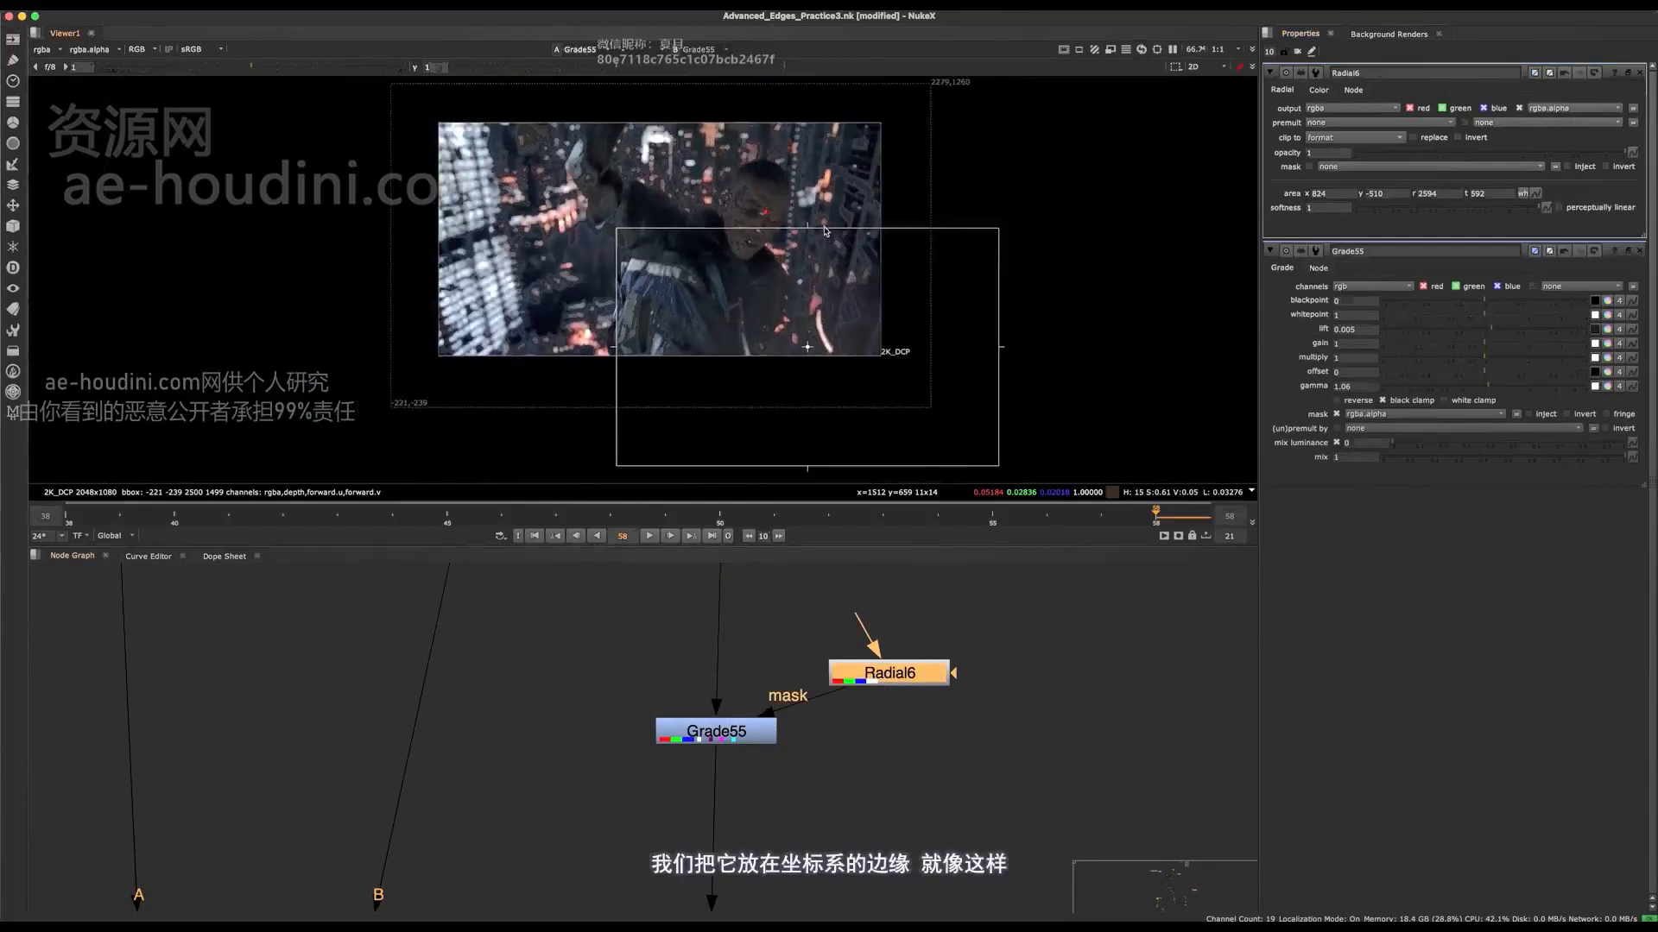
drag(820, 227, 810, 311)
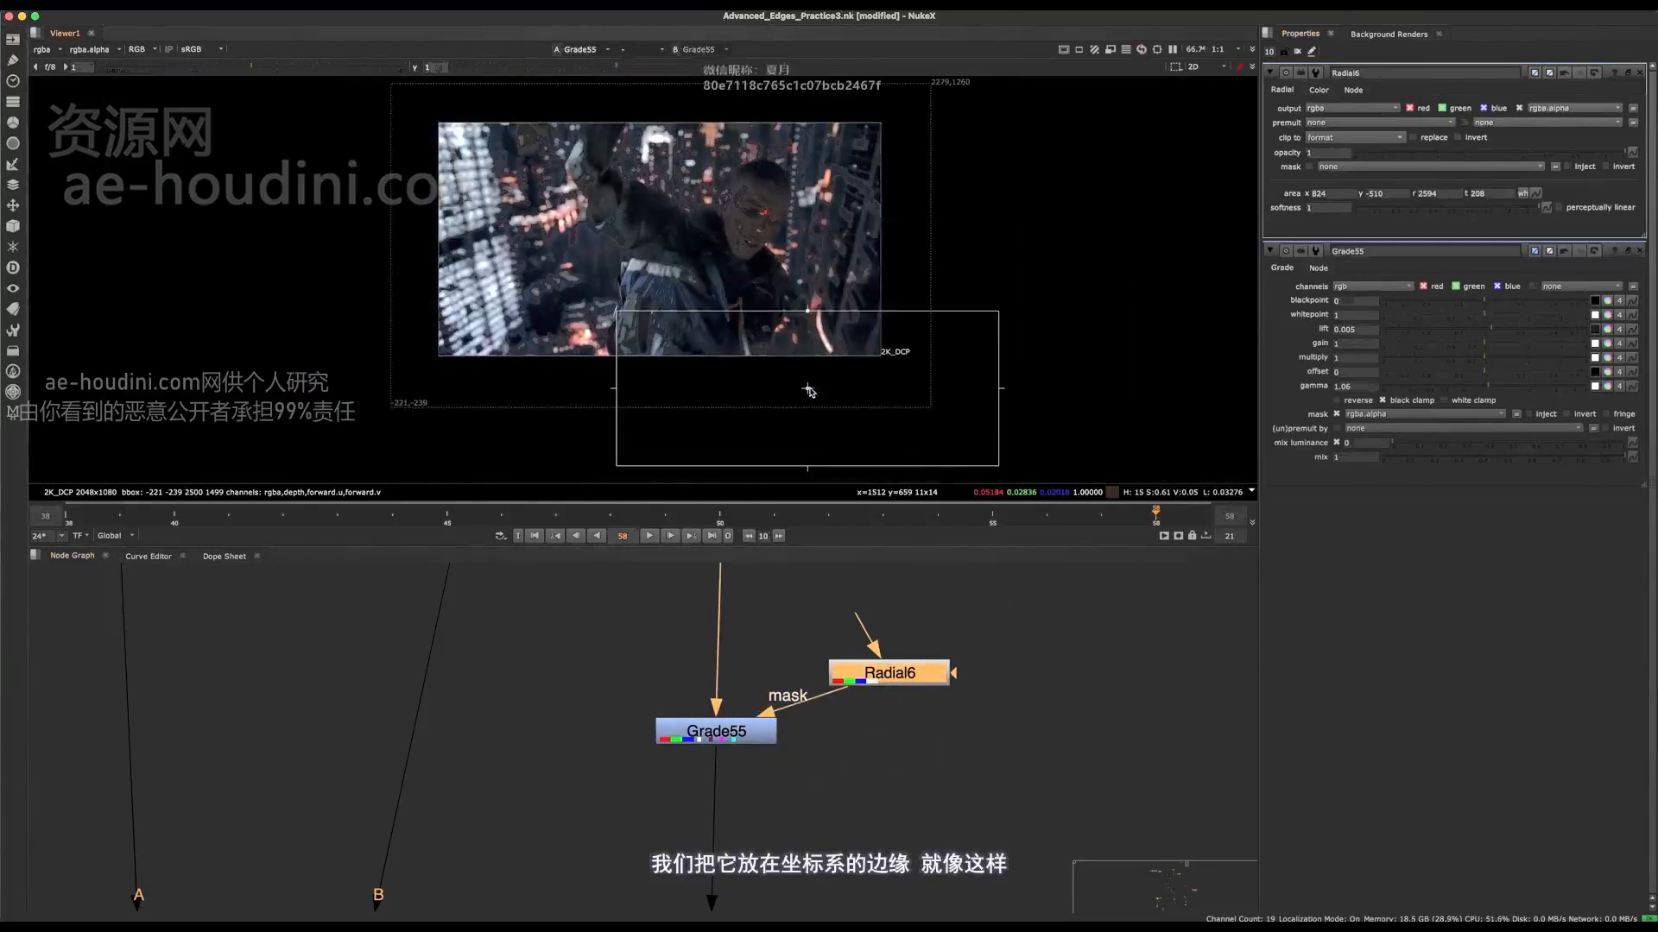
drag(992, 313, 1105, 134)
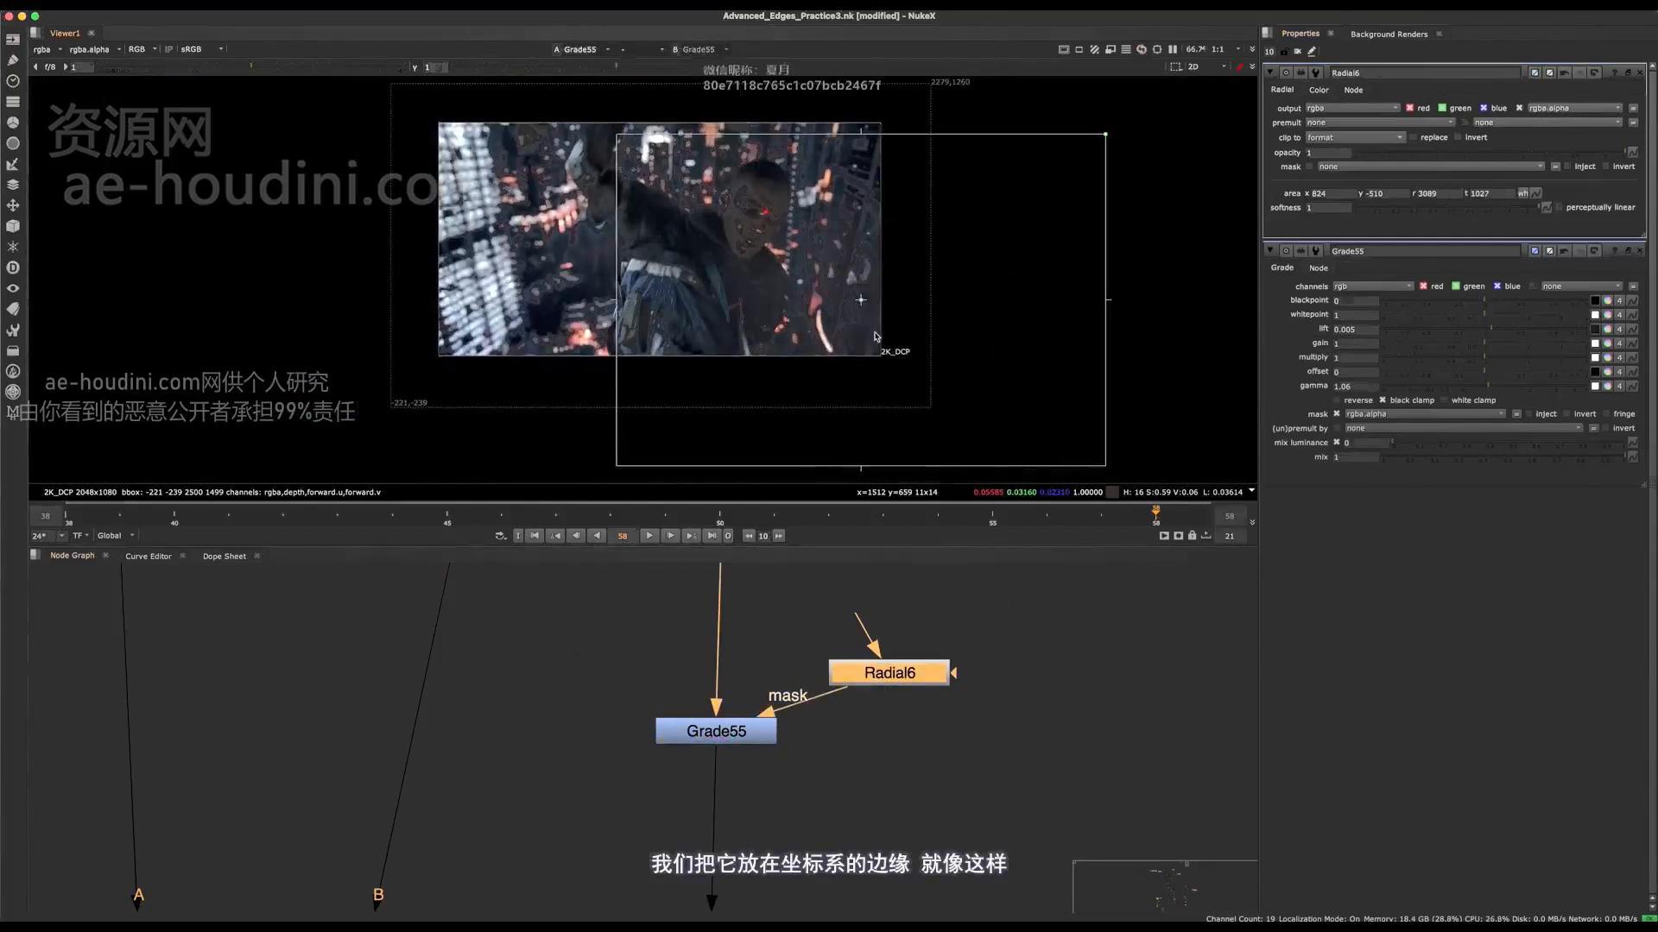
drag(863, 294, 829, 429)
key(o)
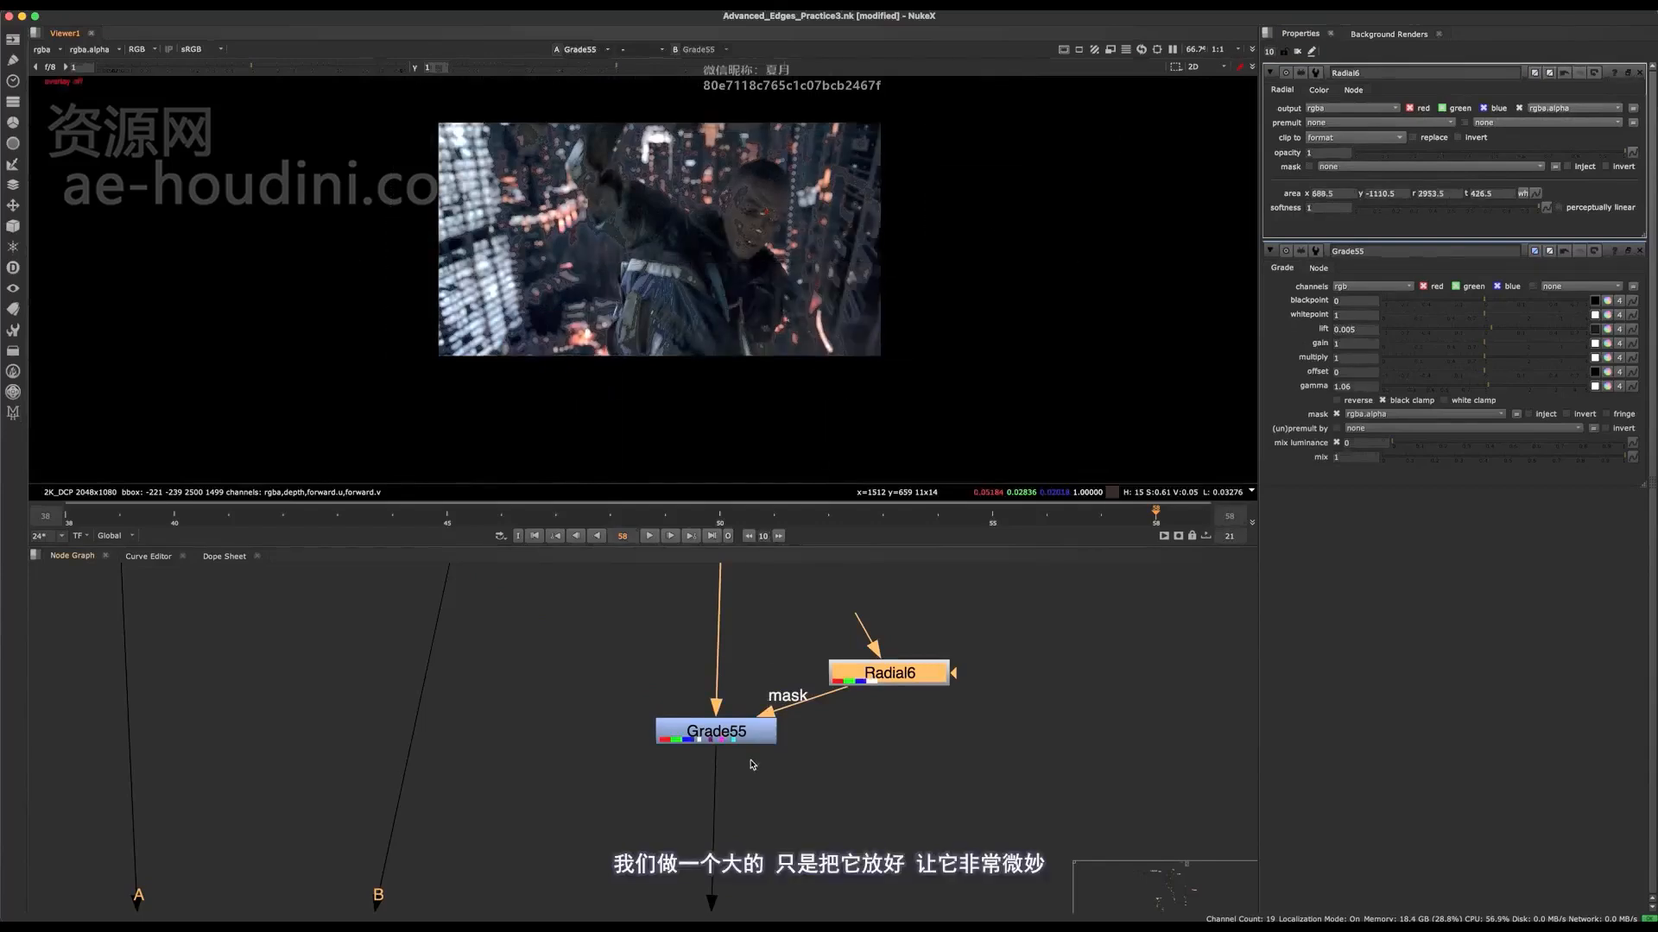
Step: Shift the radial slightly further down and right, to area about 721.5, -1198.5, 2986.5, 338.5
click(736, 733)
scroll(821, 359, up, 1)
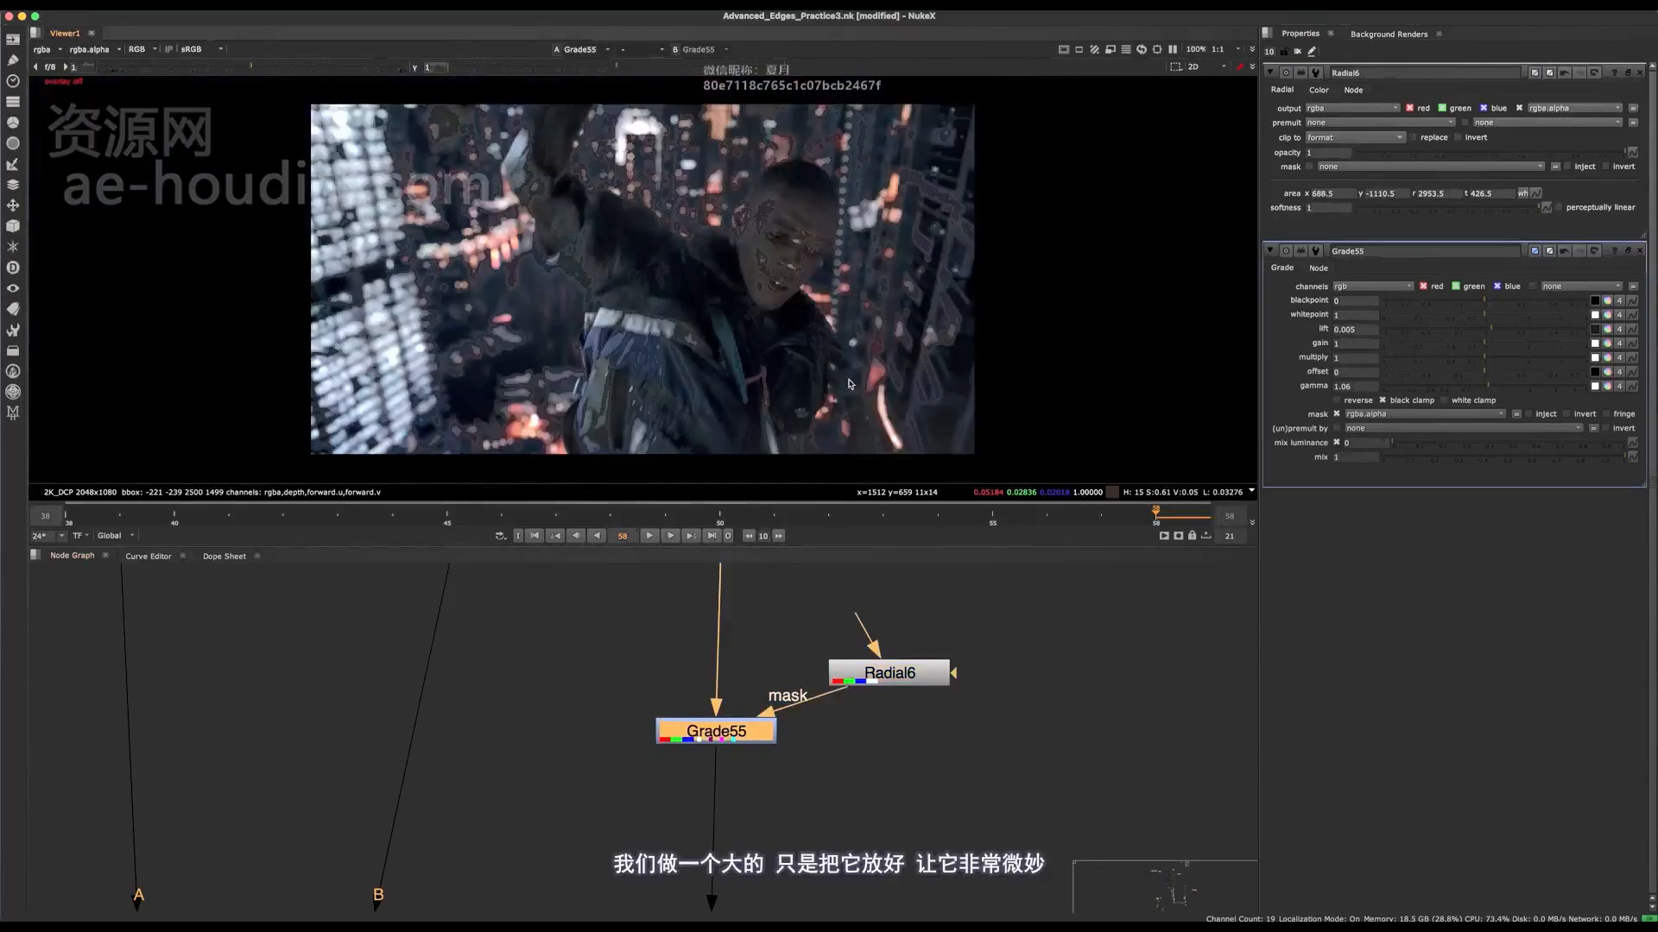
click(889, 682)
middle_drag(889, 423, 835, 389)
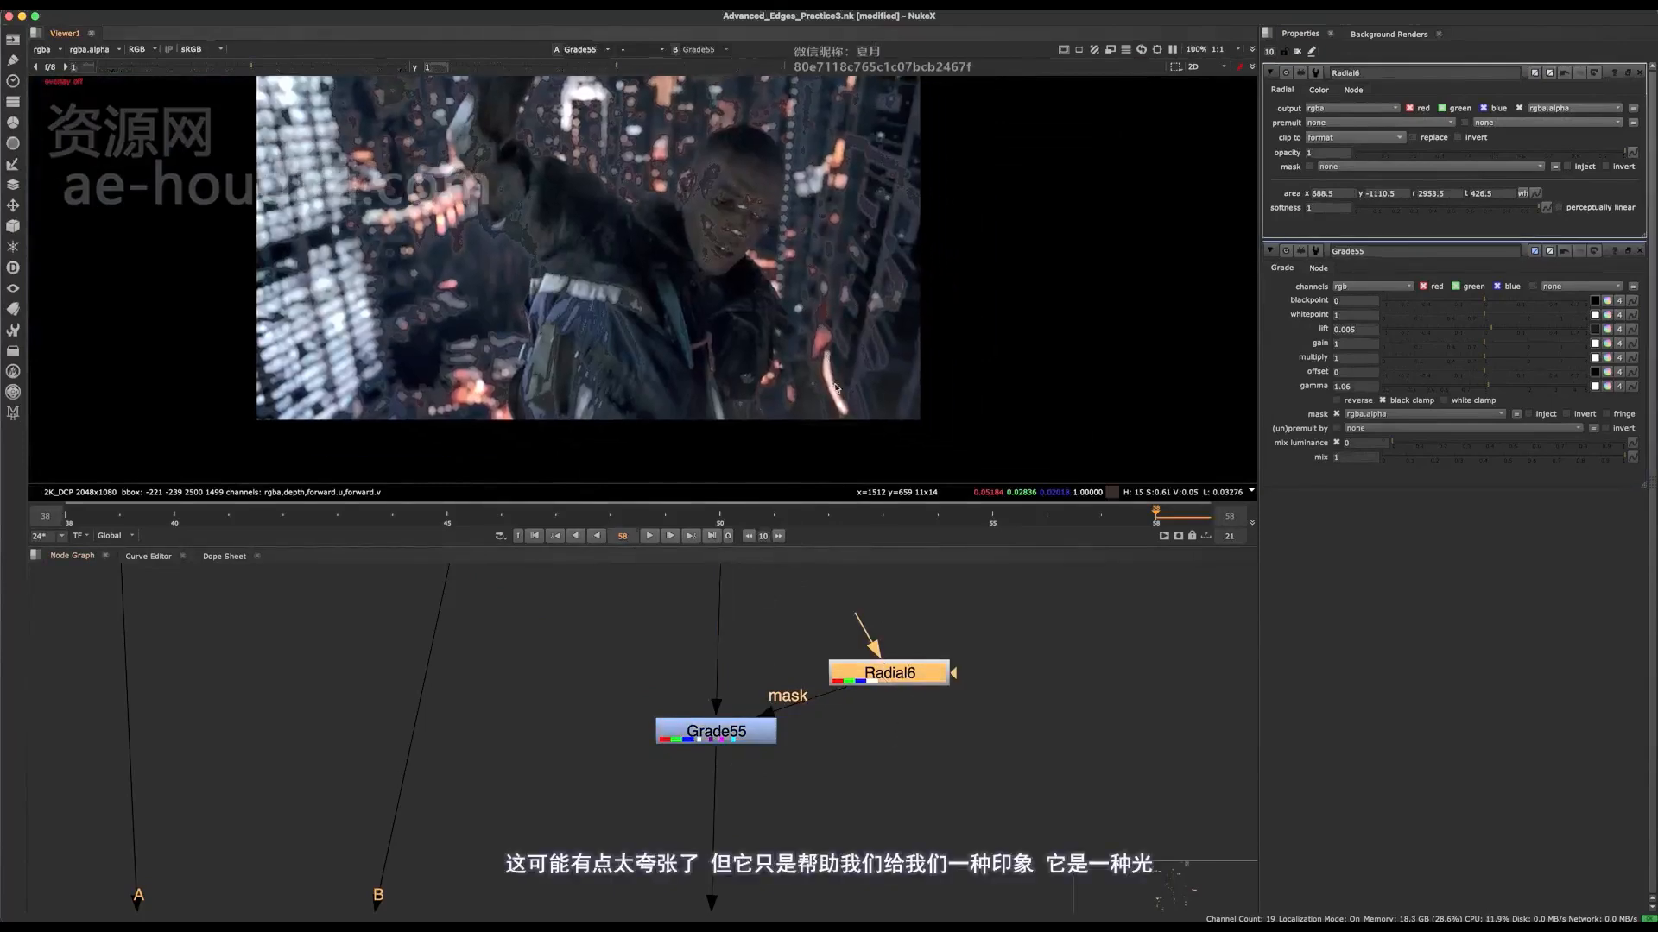
scroll(835, 389, down, 3)
key(o)
drag(800, 362, 804, 377)
key(o)
key(f)
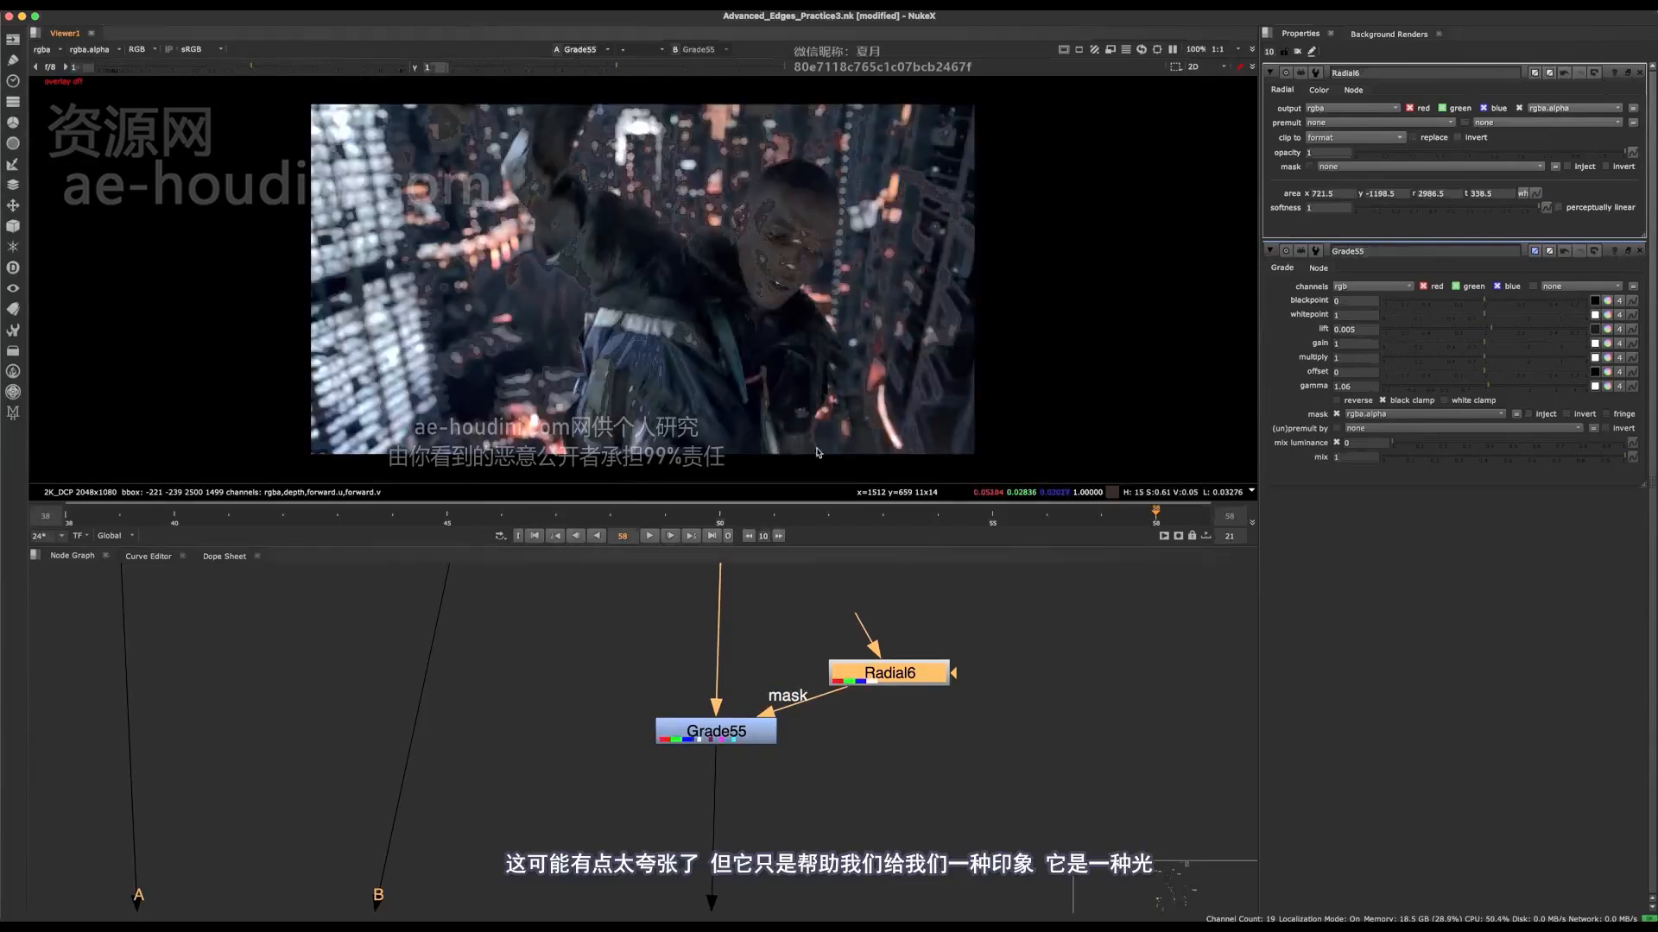
Step: Compare the whole frame with Grade55 disabled and enabled to judge the lifted corner
click(717, 730)
scroll(976, 276, up, 5)
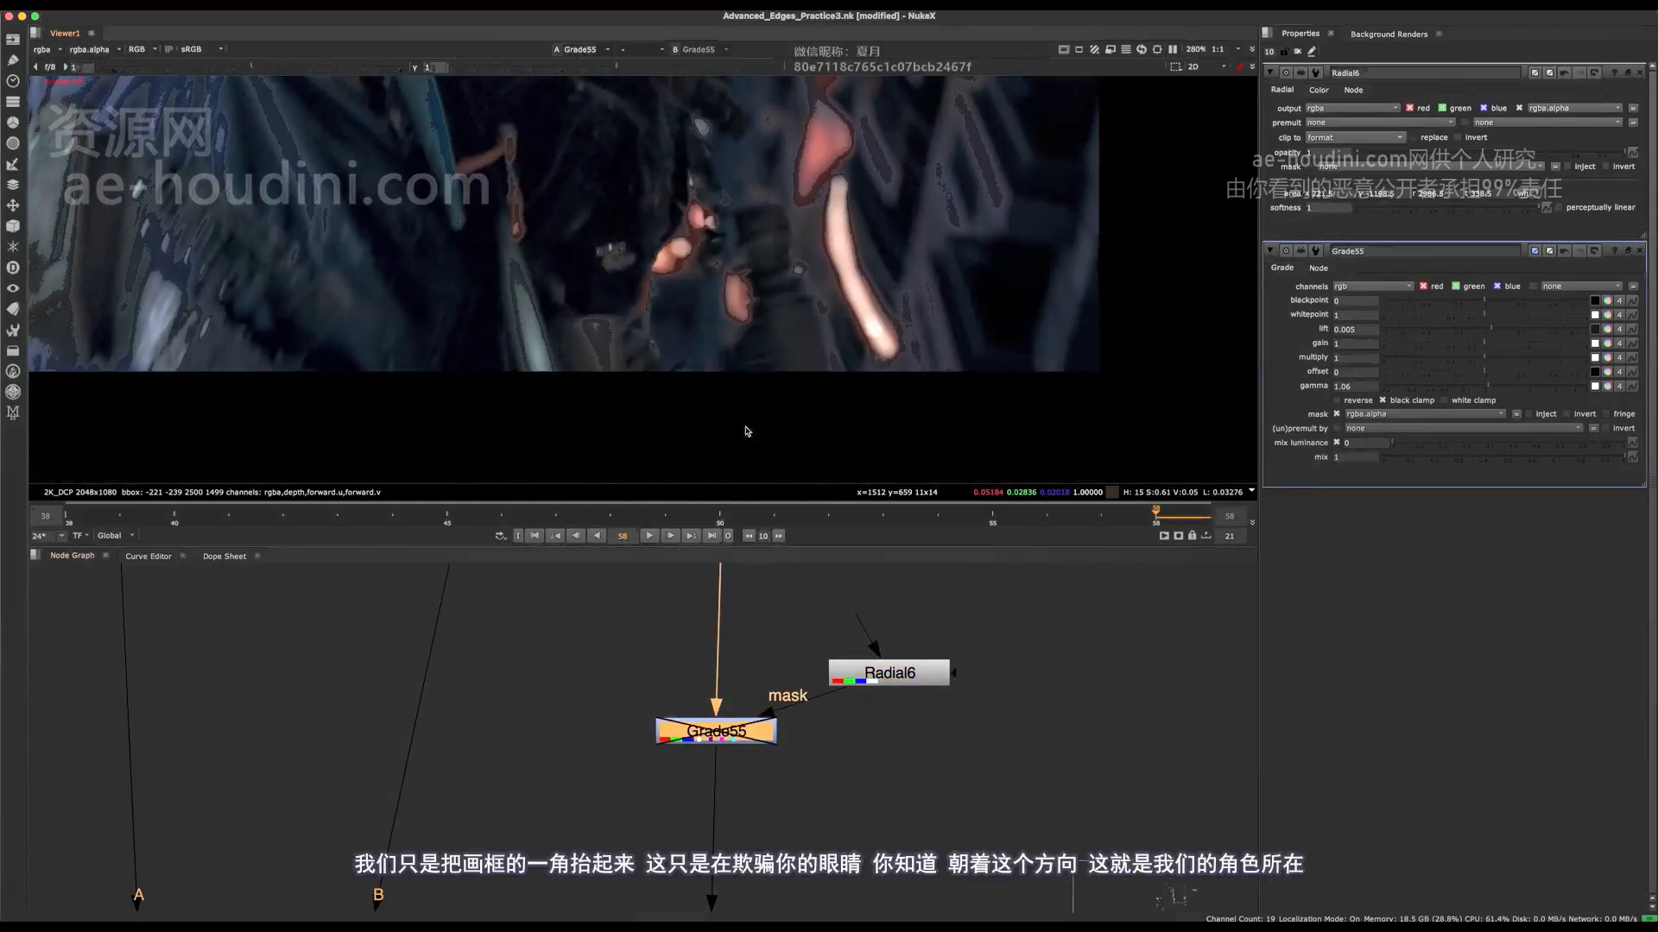
key(f)
key(d)
key(d)
key(d)
key(d)
scroll(844, 318, down, 5)
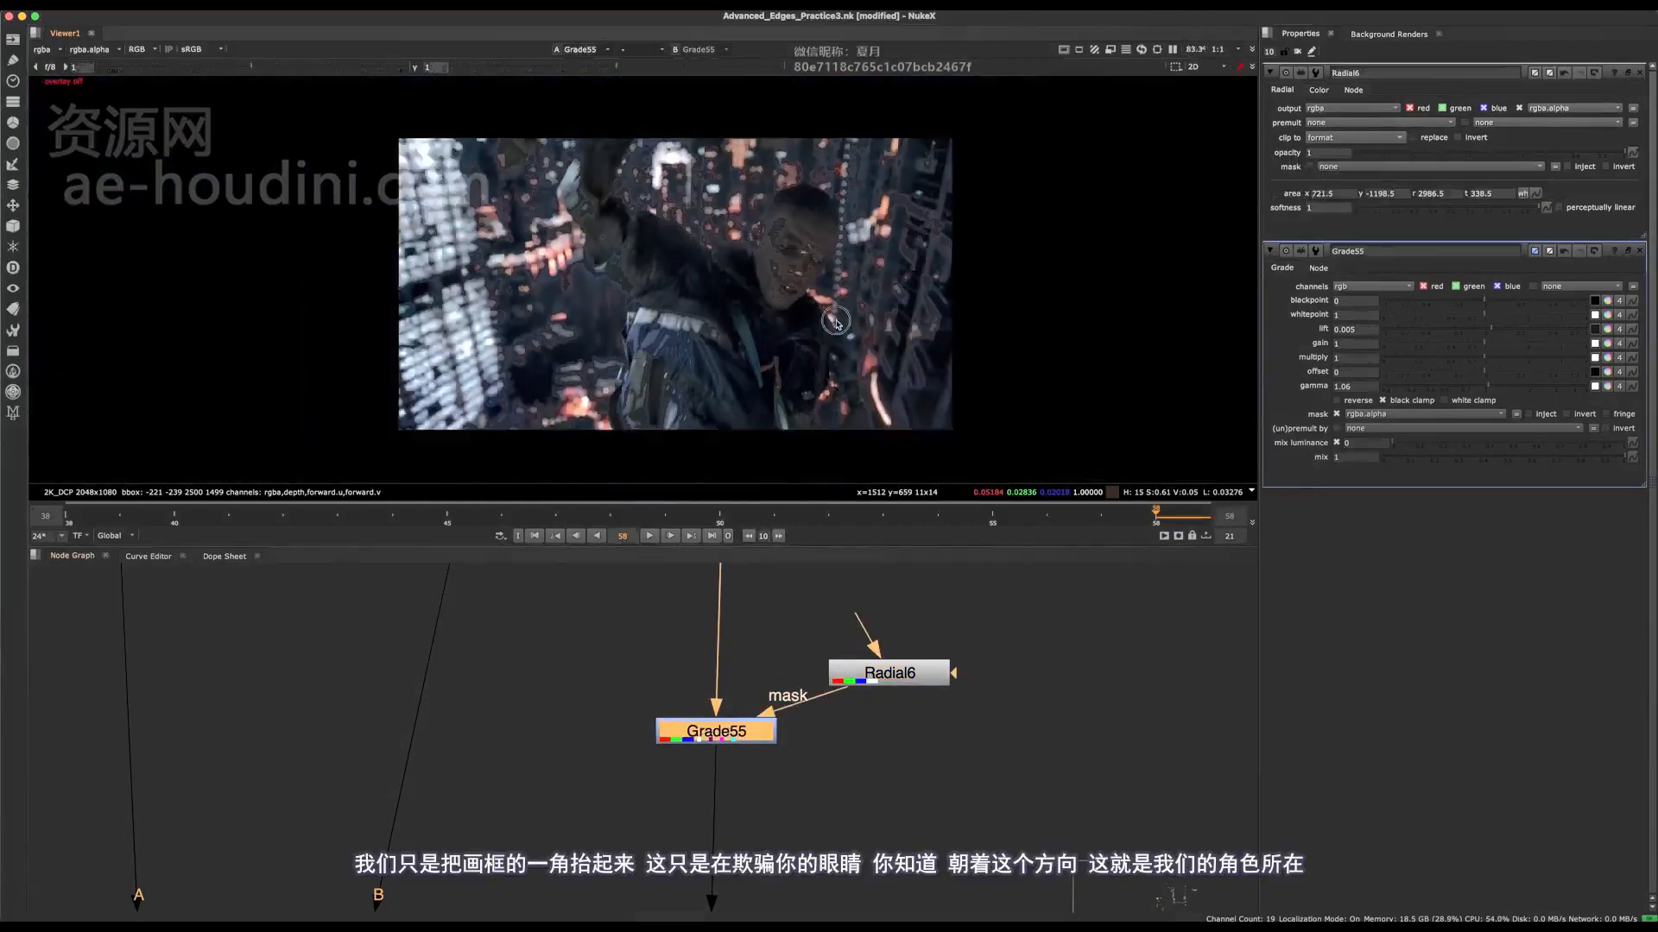
key(f)
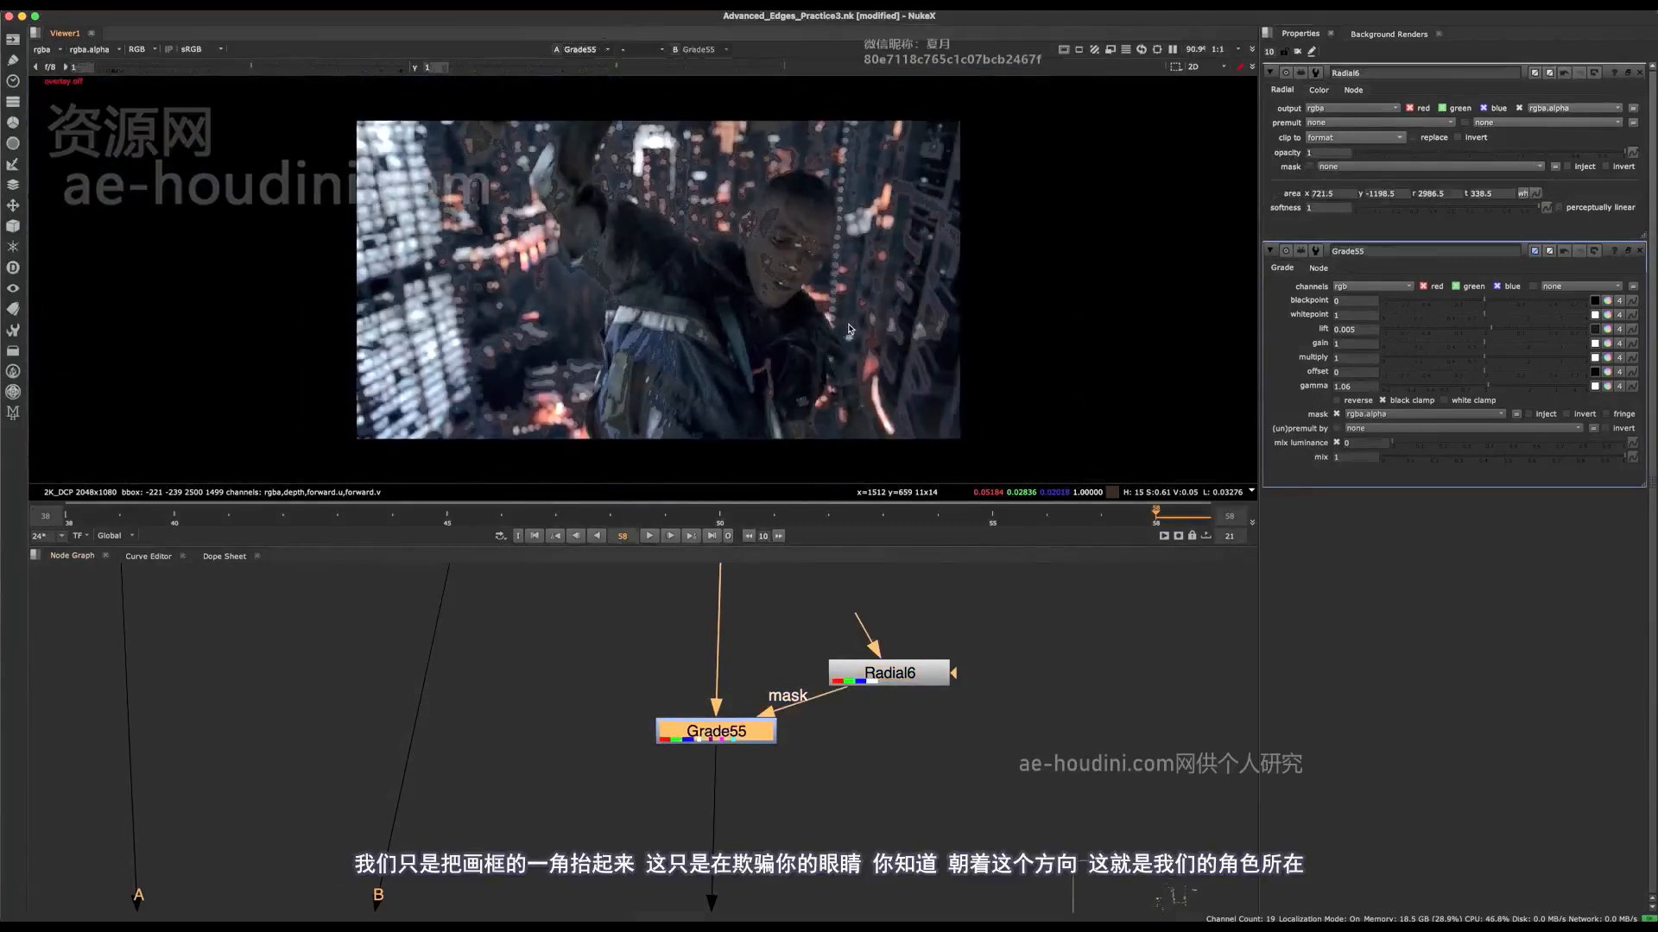
Step: Compare the frame with Grade55 disabled and enabled, and inspect the brightness of the ear against the raised arm
scroll(898, 367, down, 1)
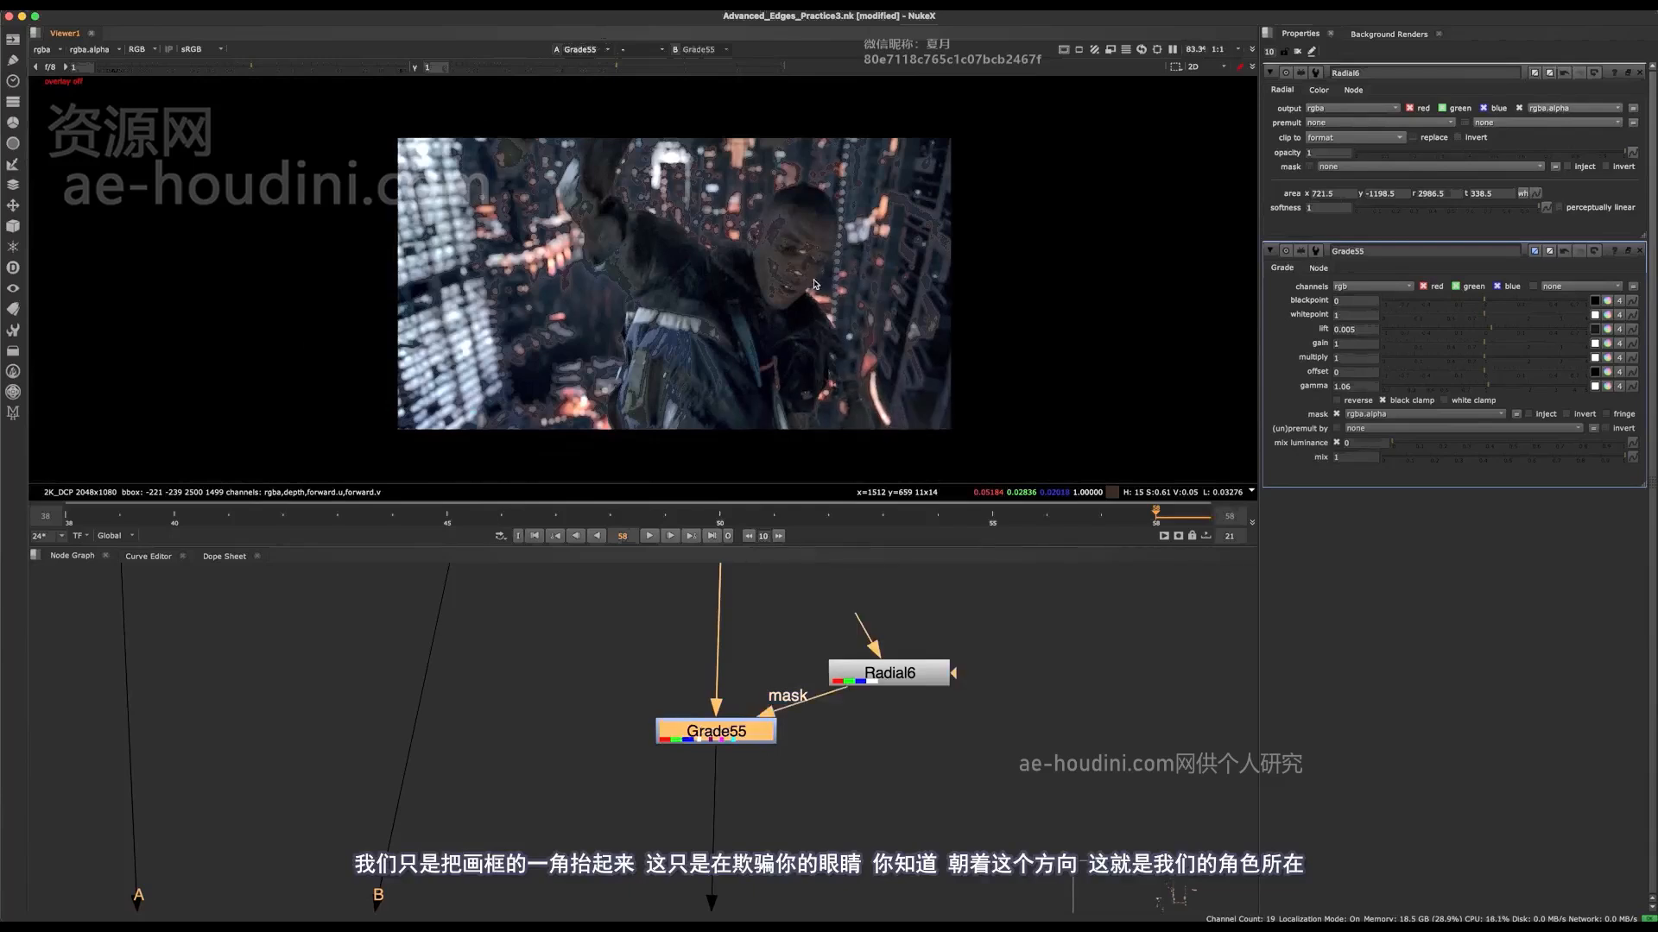
key(d)
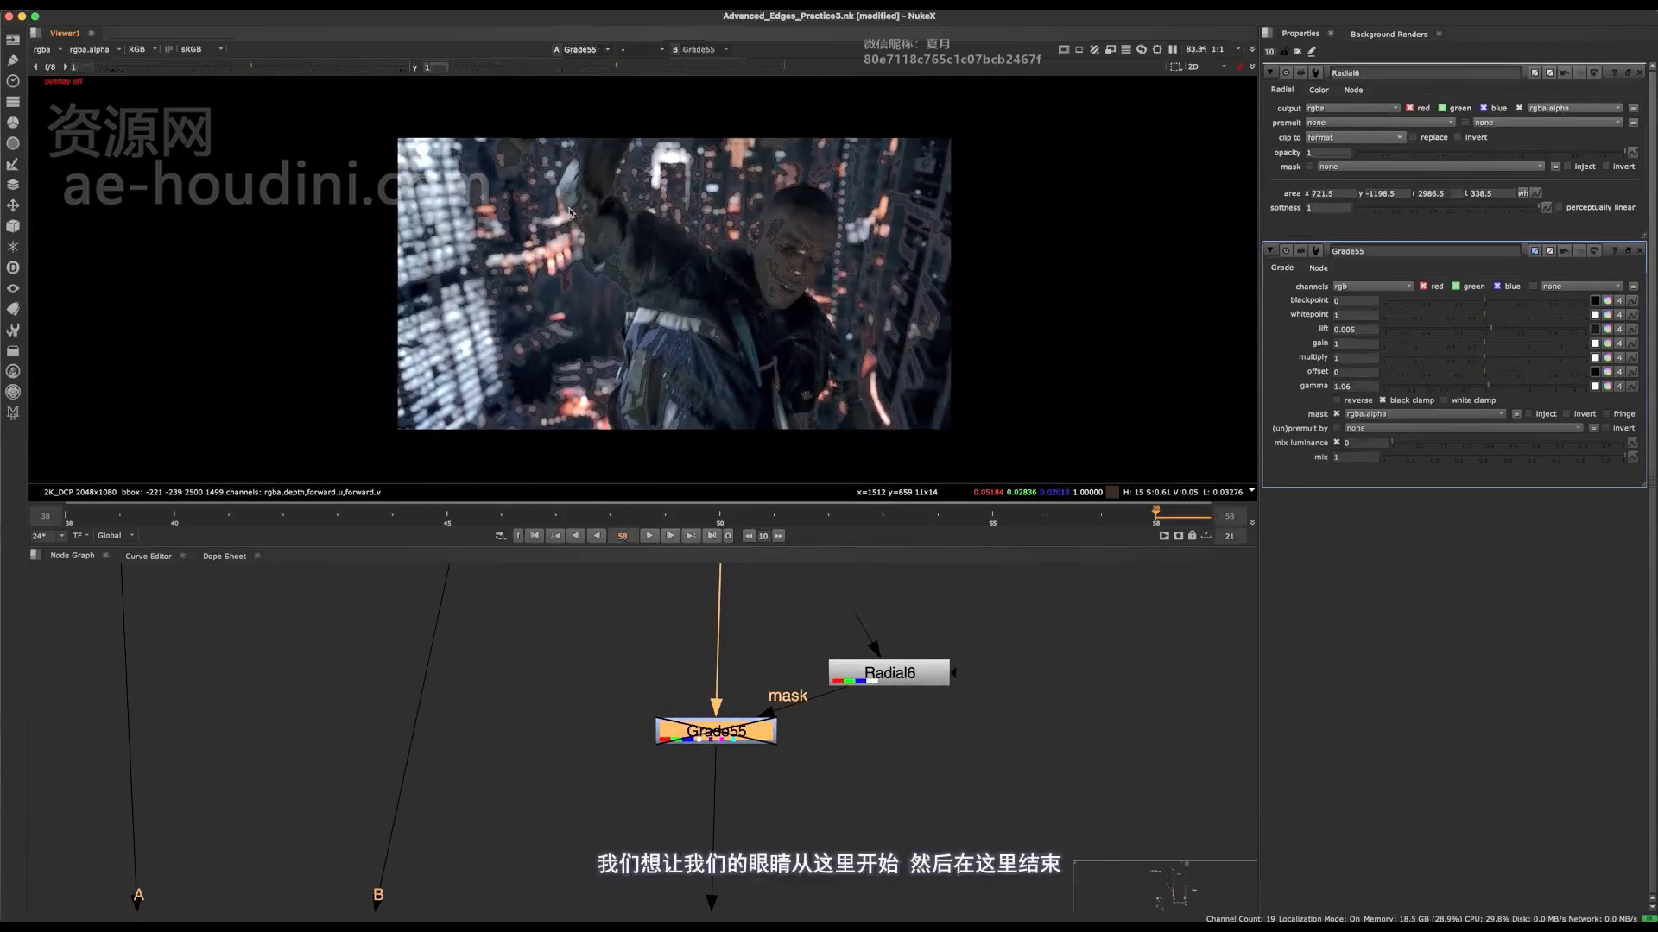
key(d)
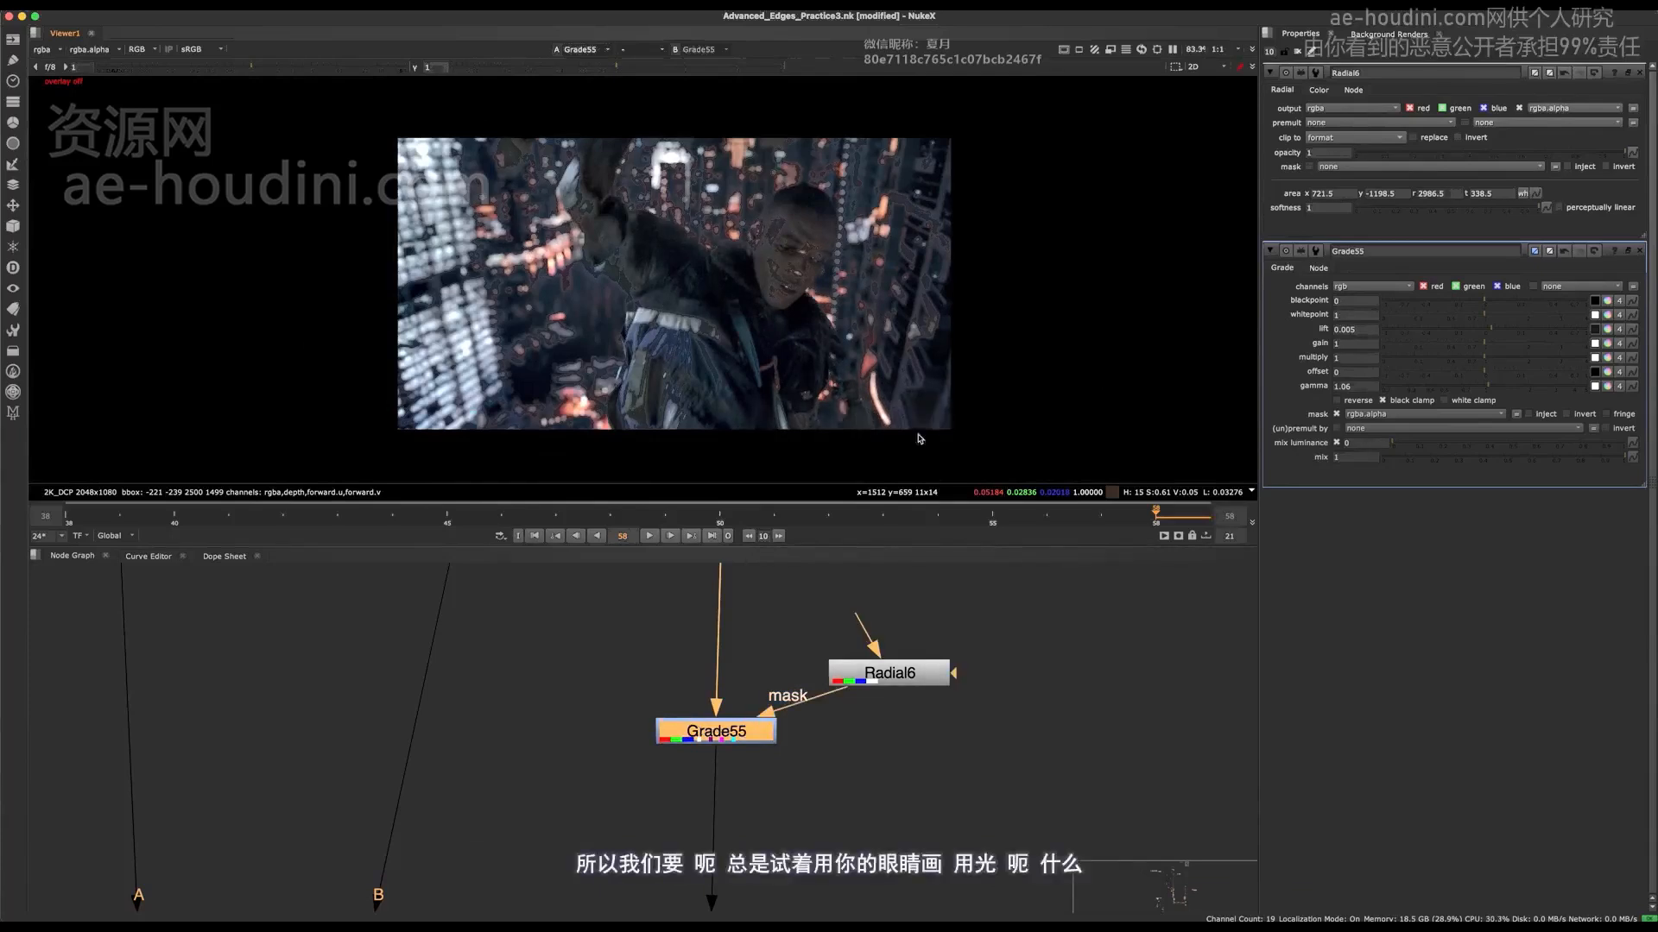
key(d)
key(d)
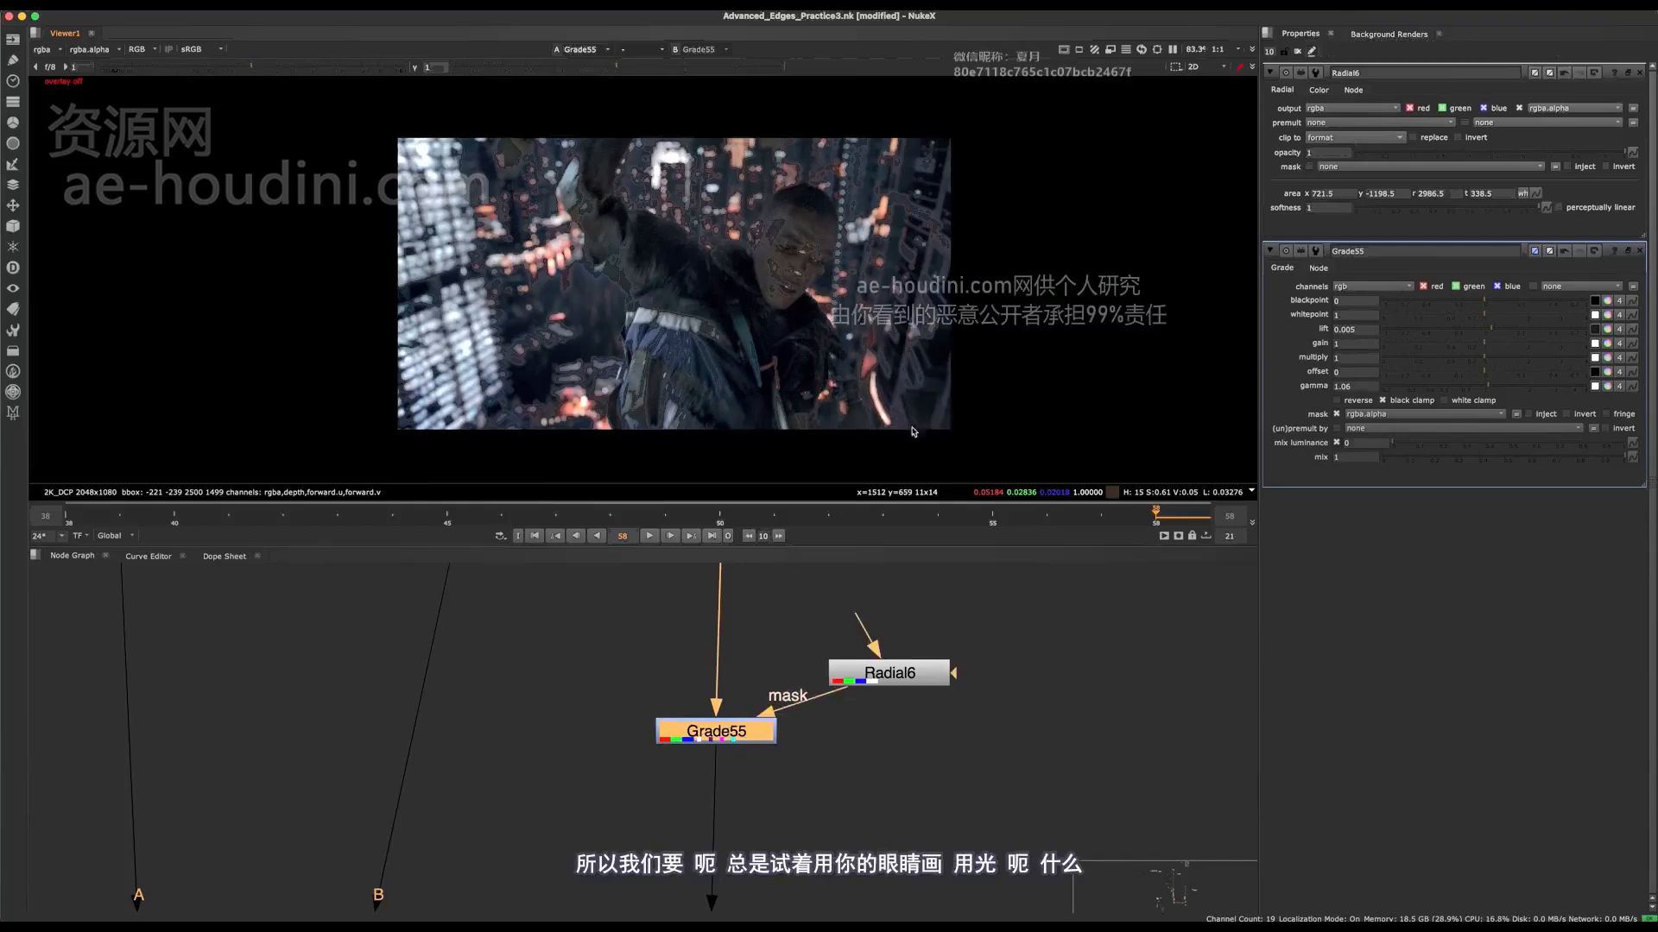
middle_drag(888, 768, 795, 763)
key(d)
key(d)
scroll(814, 288, up, 5)
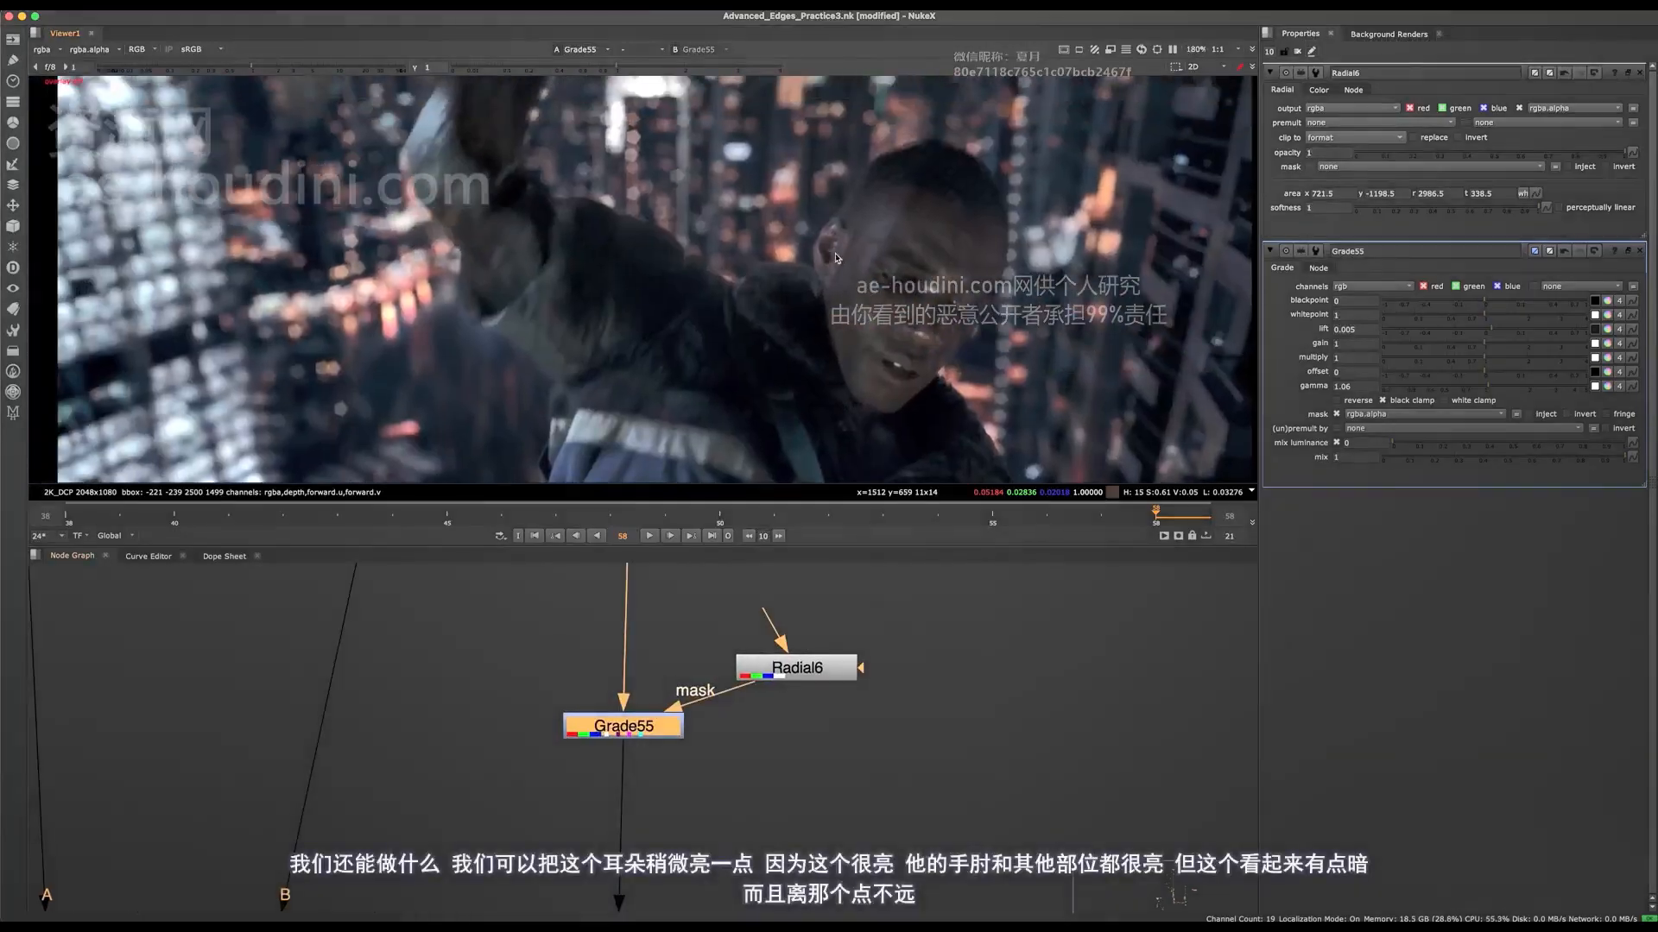
scroll(825, 238, down, 4)
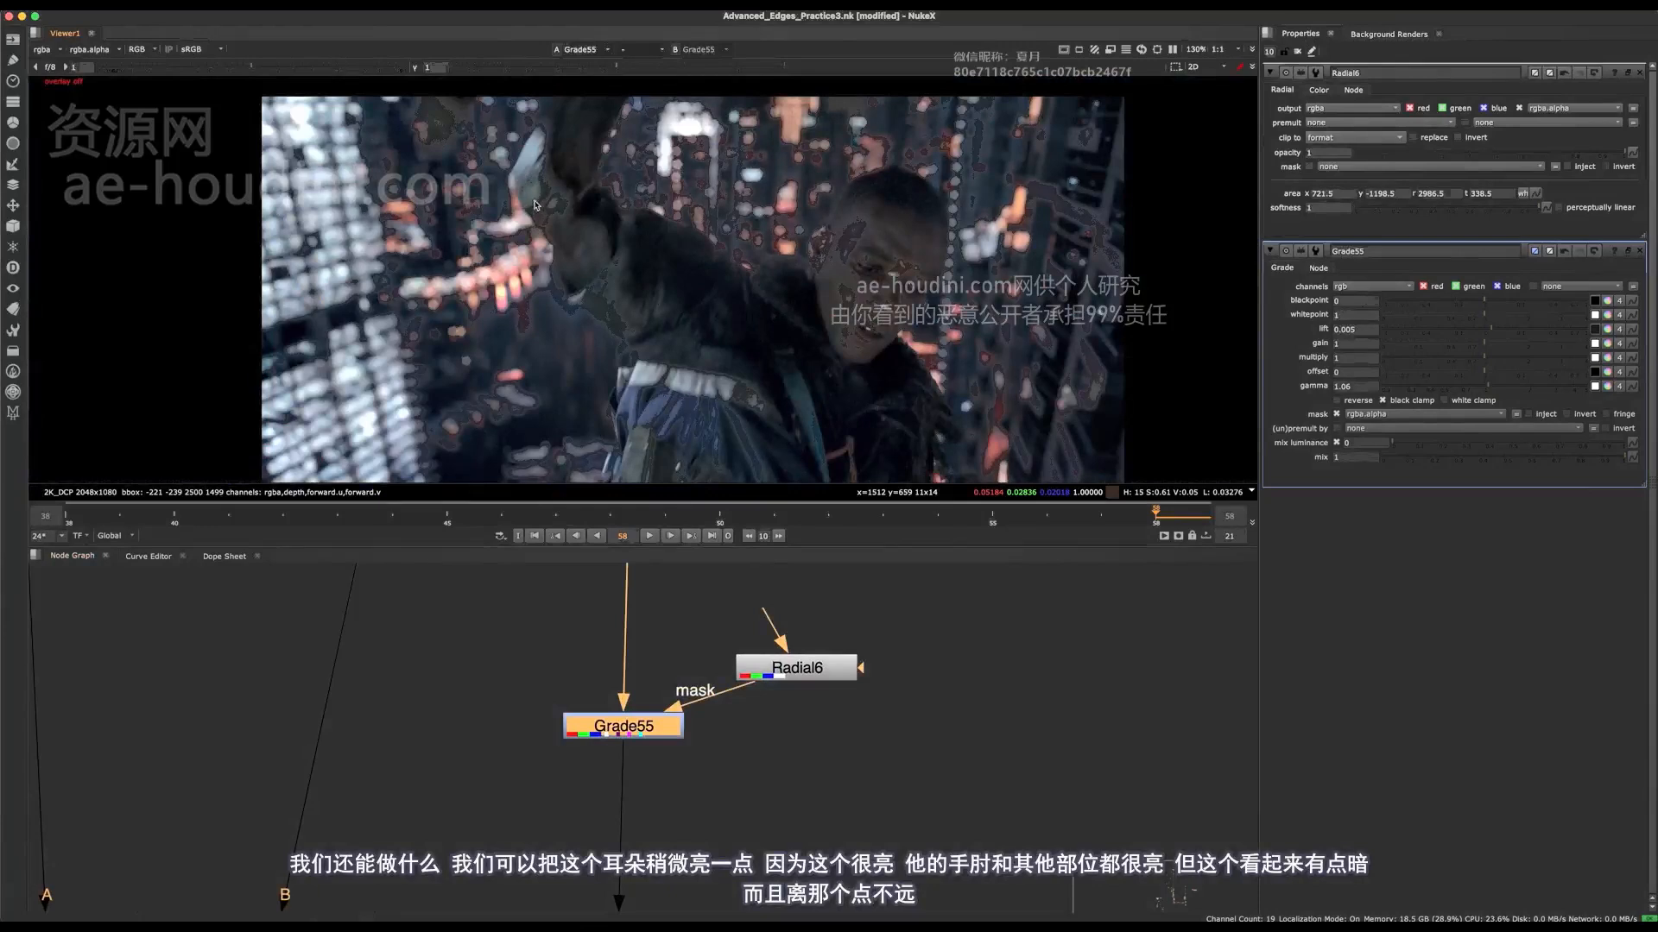
scroll(721, 320, down, 1)
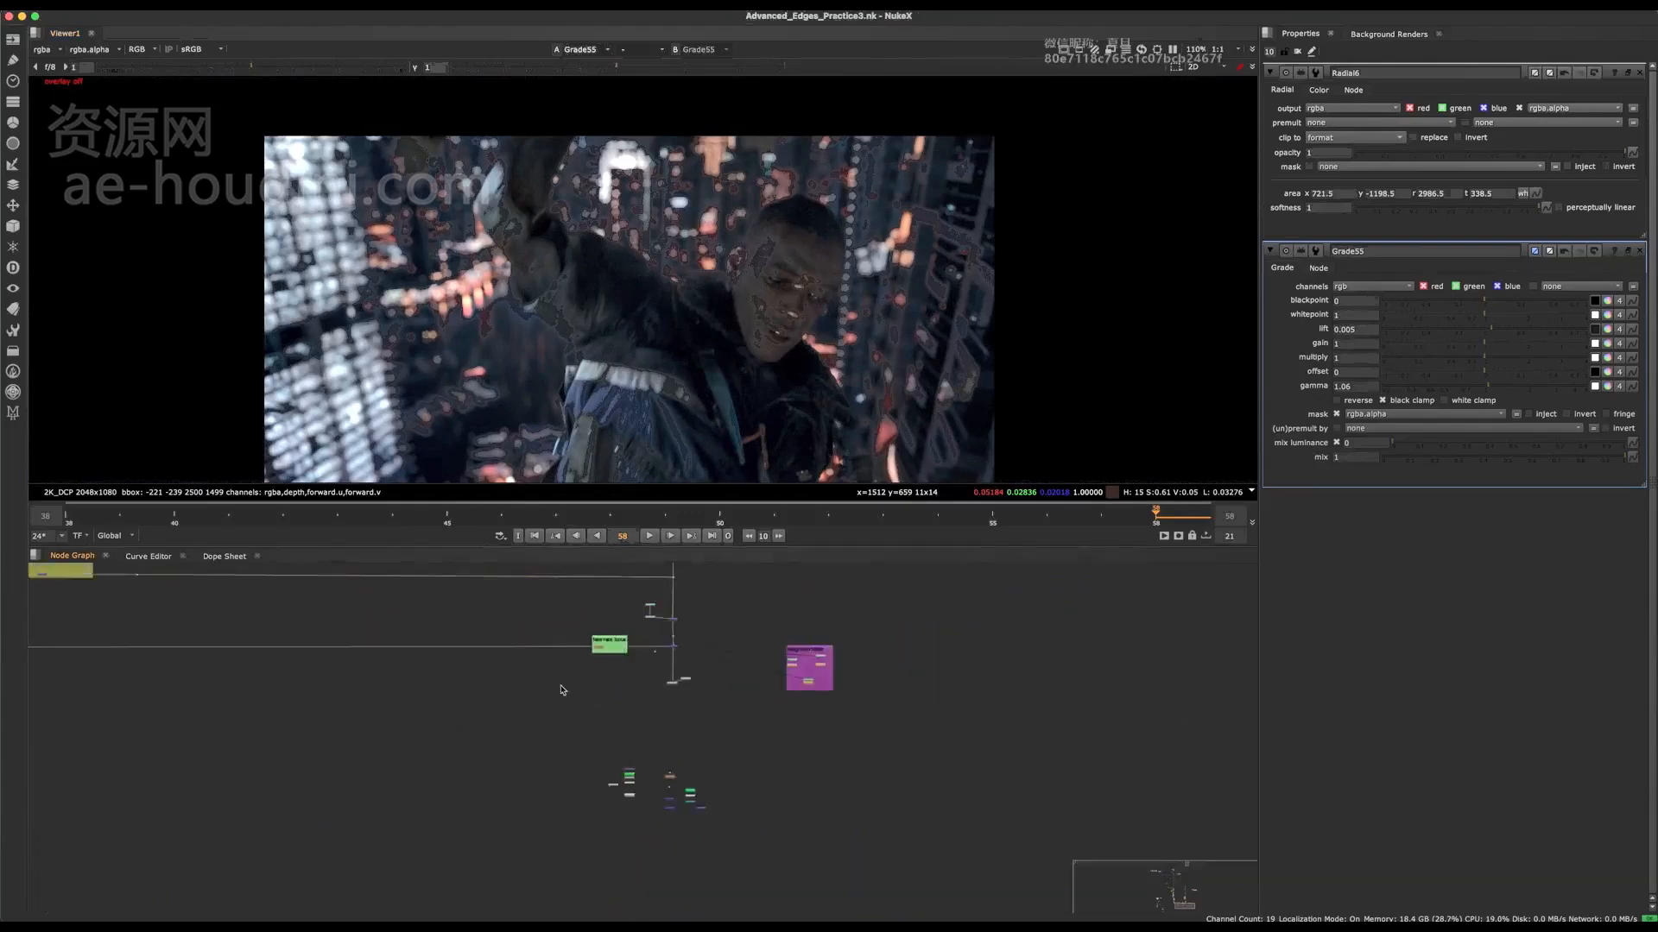
Step: Enlarge the Integration Grading backdrop downward to make room beneath the "add light to face" group
middle_drag(819, 740, 830, 741)
middle_drag(580, 568, 642, 634)
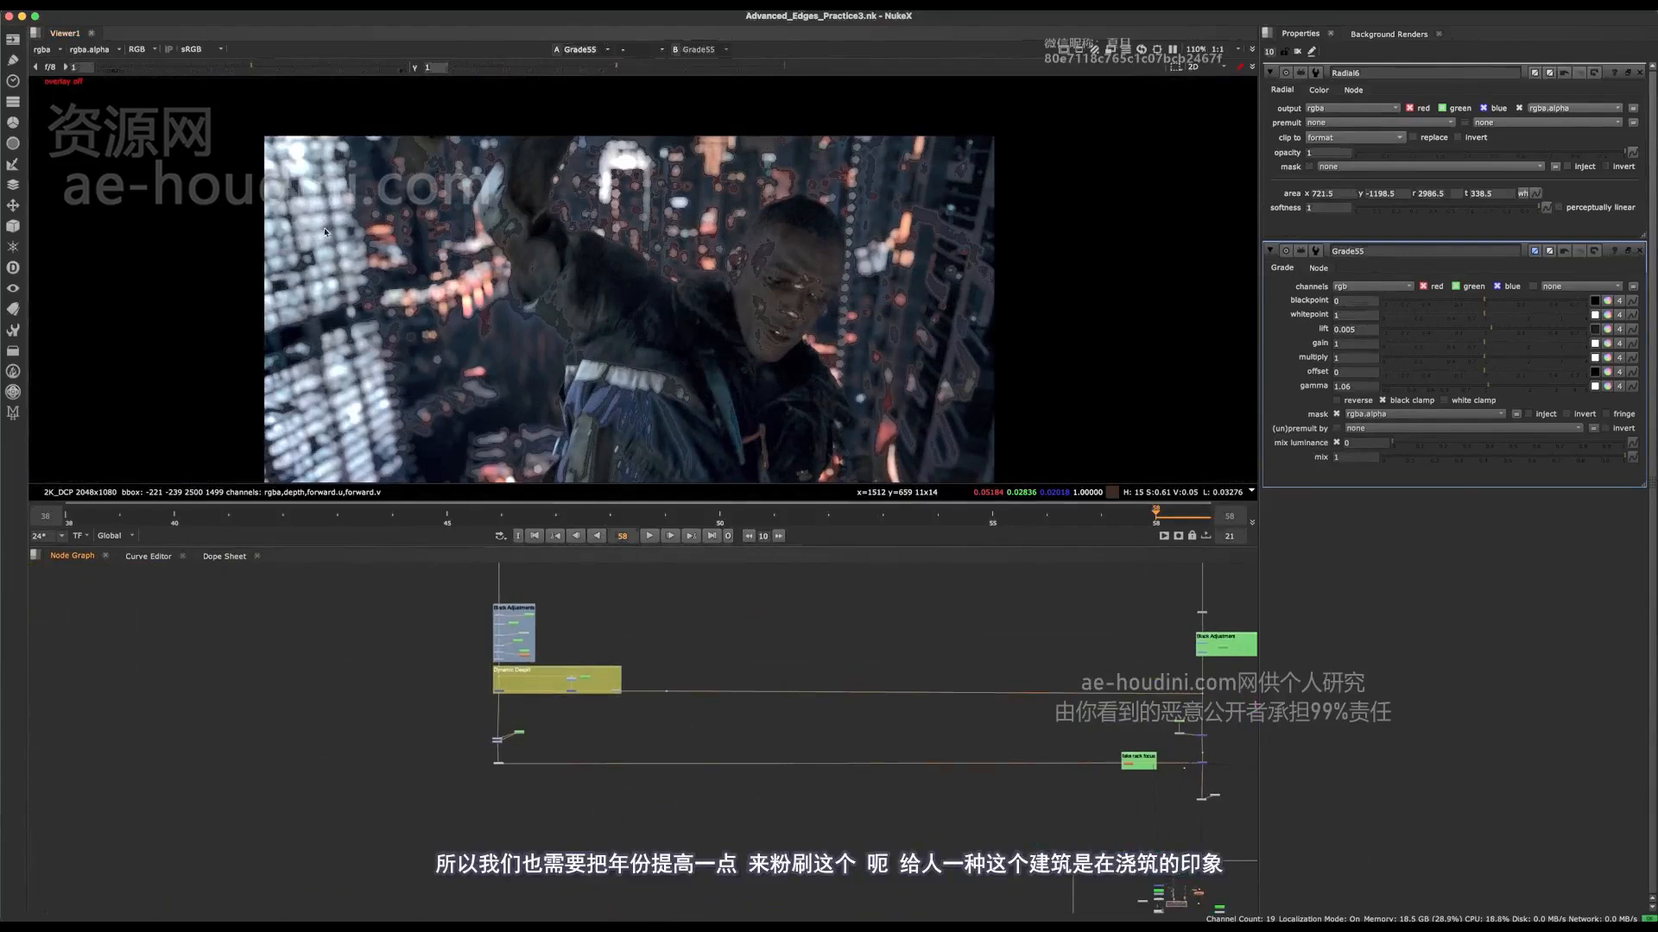
middle_drag(658, 688, 709, 798)
key(space)
scroll(570, 673, up, 5)
middle_drag(637, 367, 717, 569)
click(715, 568)
scroll(581, 604, up, 3)
drag(933, 404, 1013, 495)
click(610, 455)
middle_drag(796, 352, 816, 453)
scroll(820, 463, down, 3)
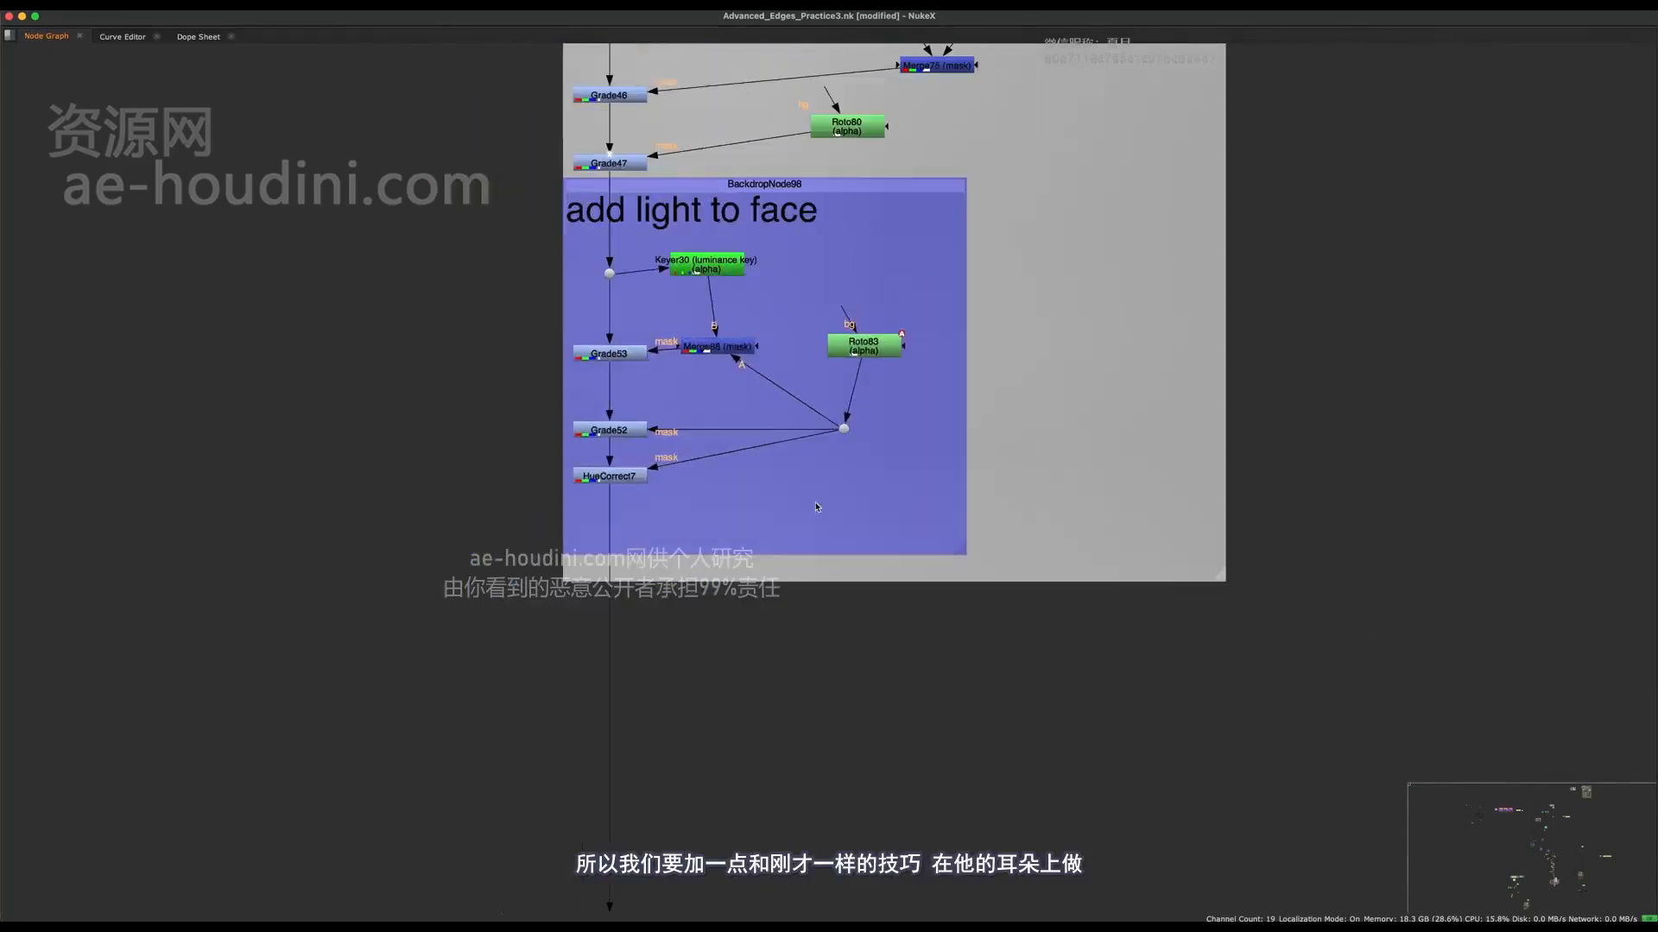
drag(1218, 574, 1282, 772)
click(1021, 544)
scroll(671, 445, up, 3)
Step: Duplicate the luminance key from the "add light to face" group and connect the copy to a new Dot below HueCorrect7
key(ctrl+s)
middle_drag(662, 196, 695, 301)
key(super+c)
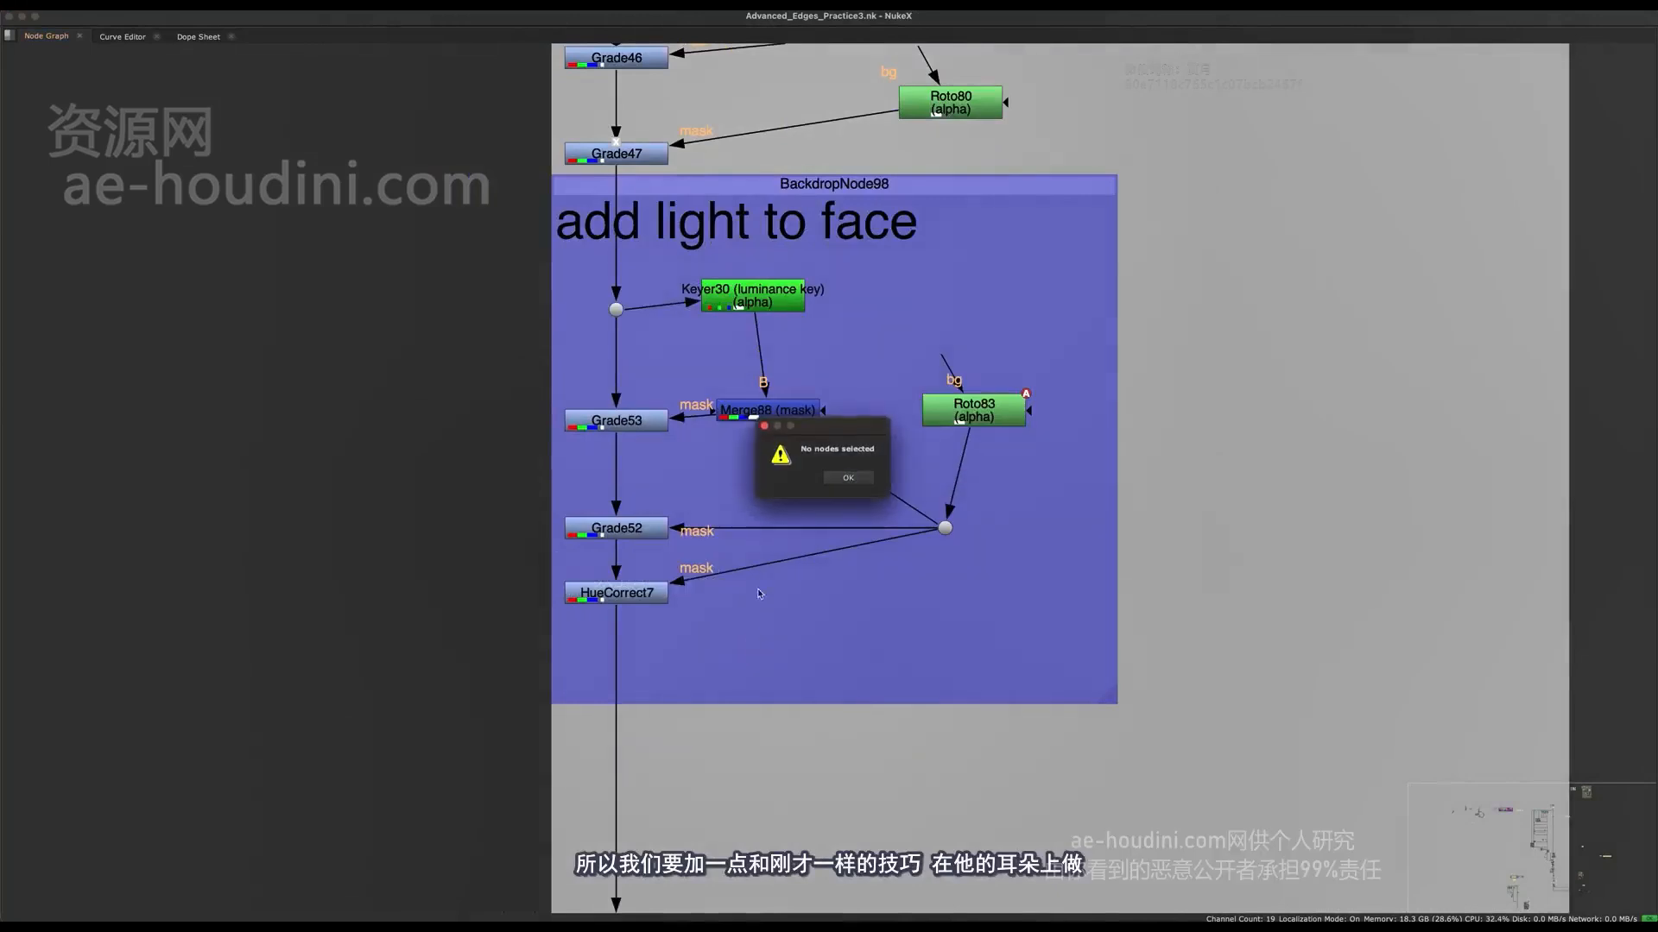
click(846, 477)
click(753, 295)
key(super+c)
key(super+v)
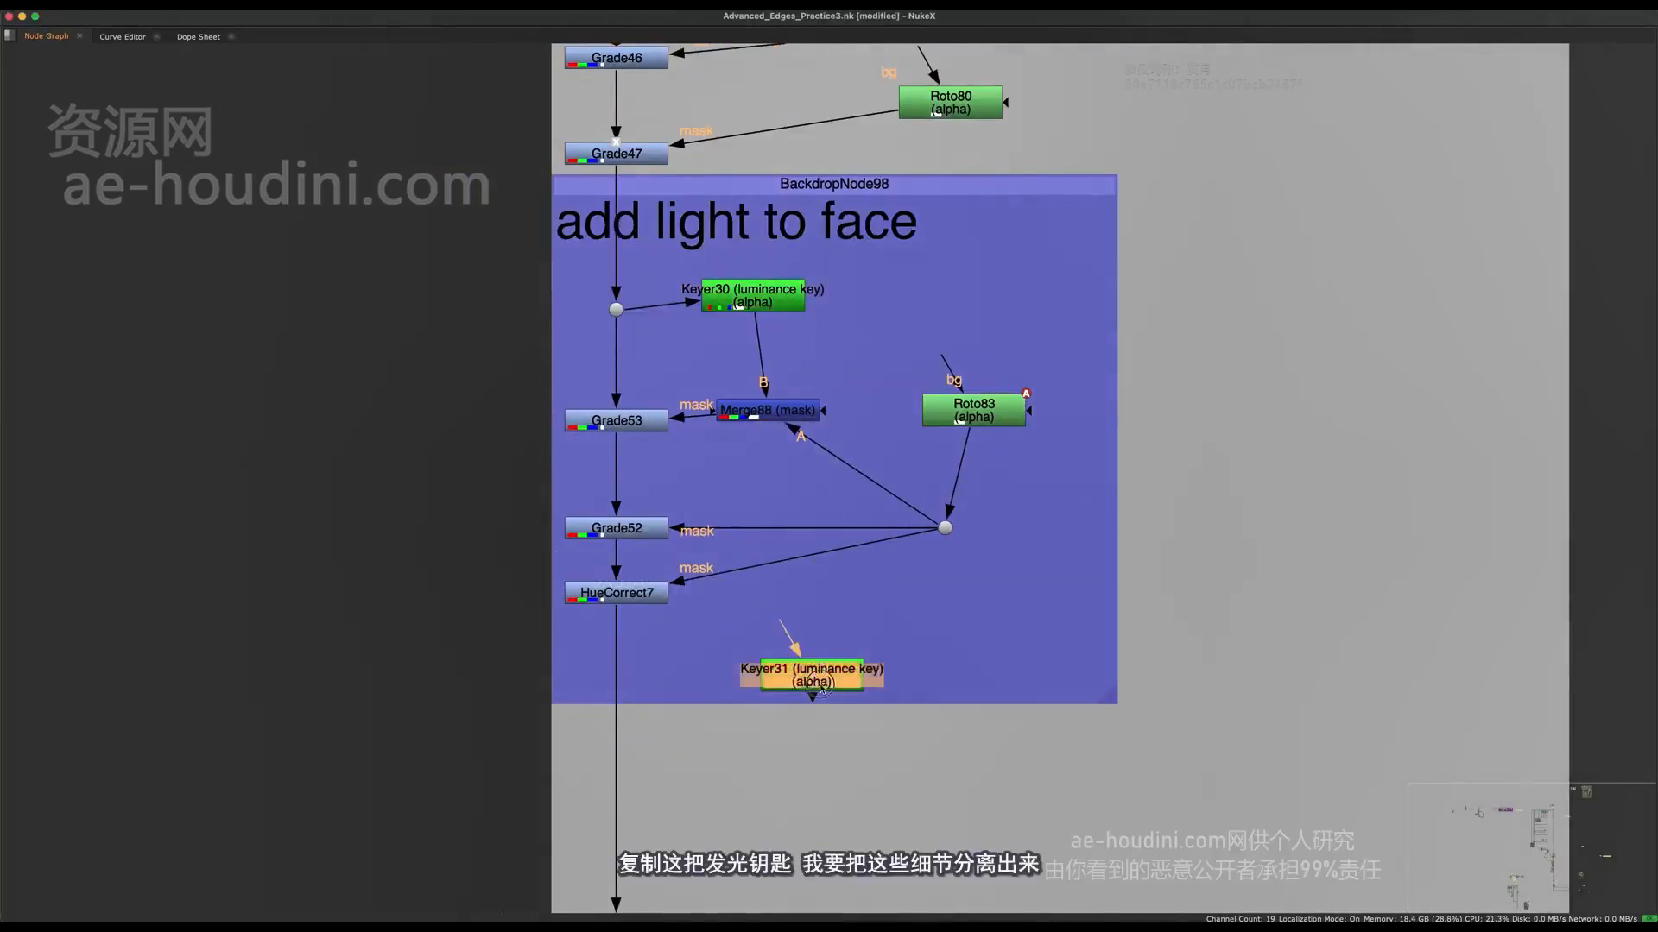
super+click(613, 735)
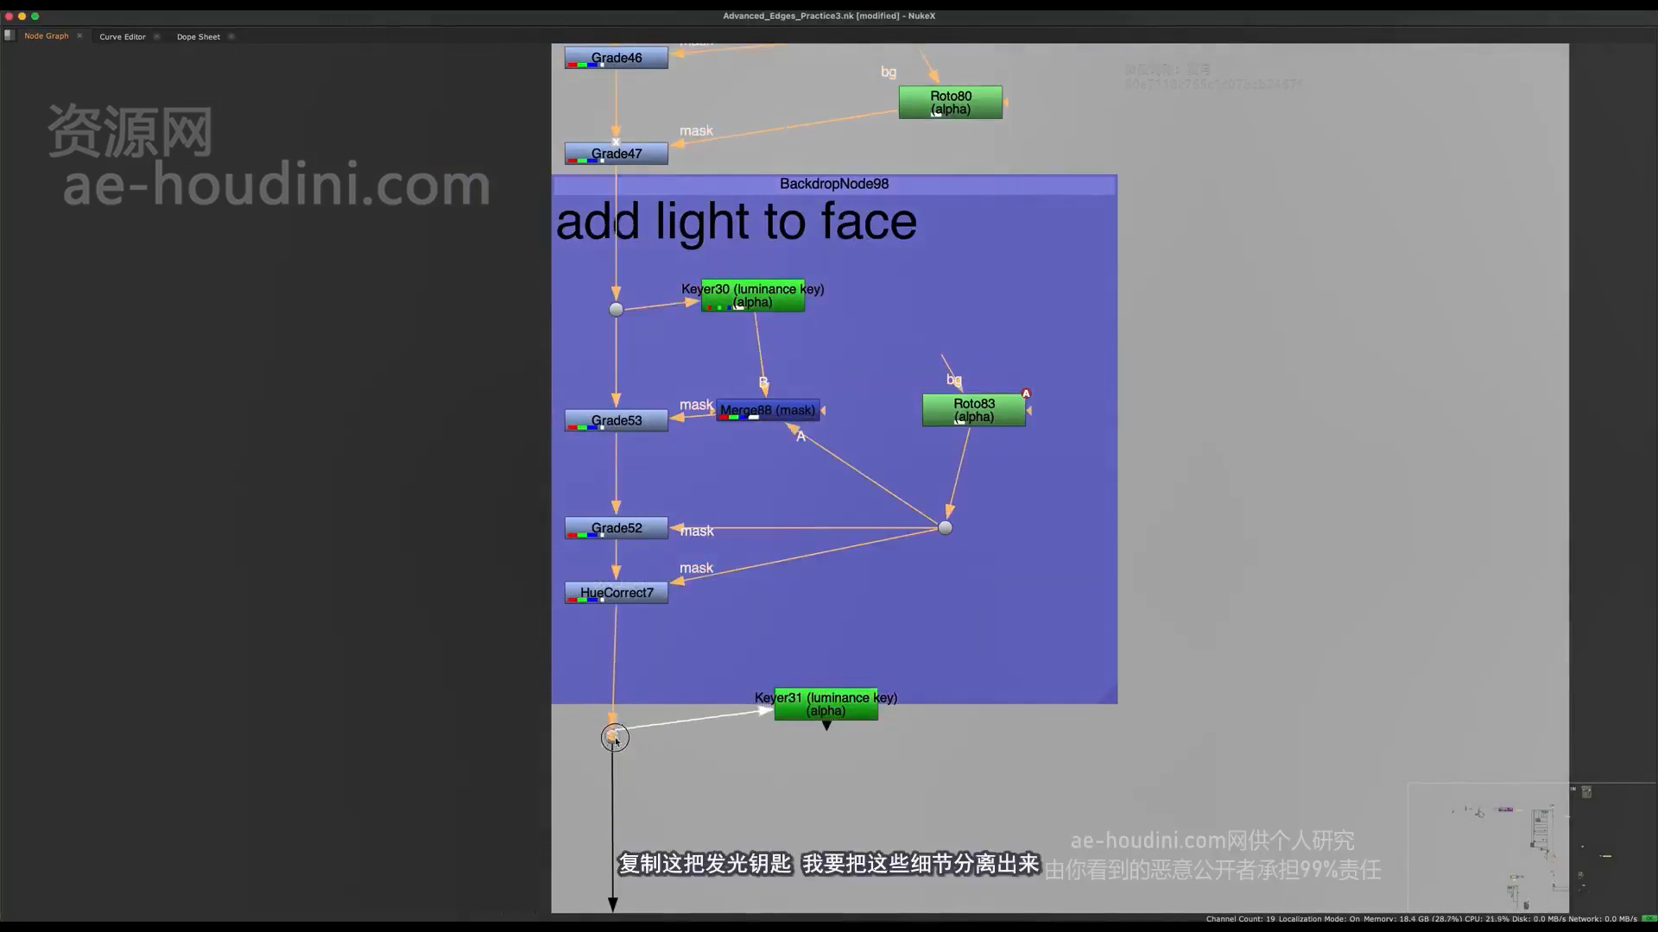
Step: View Keyer31's alpha and raise the A point of its luminance range to 0.03364183
click(825, 703)
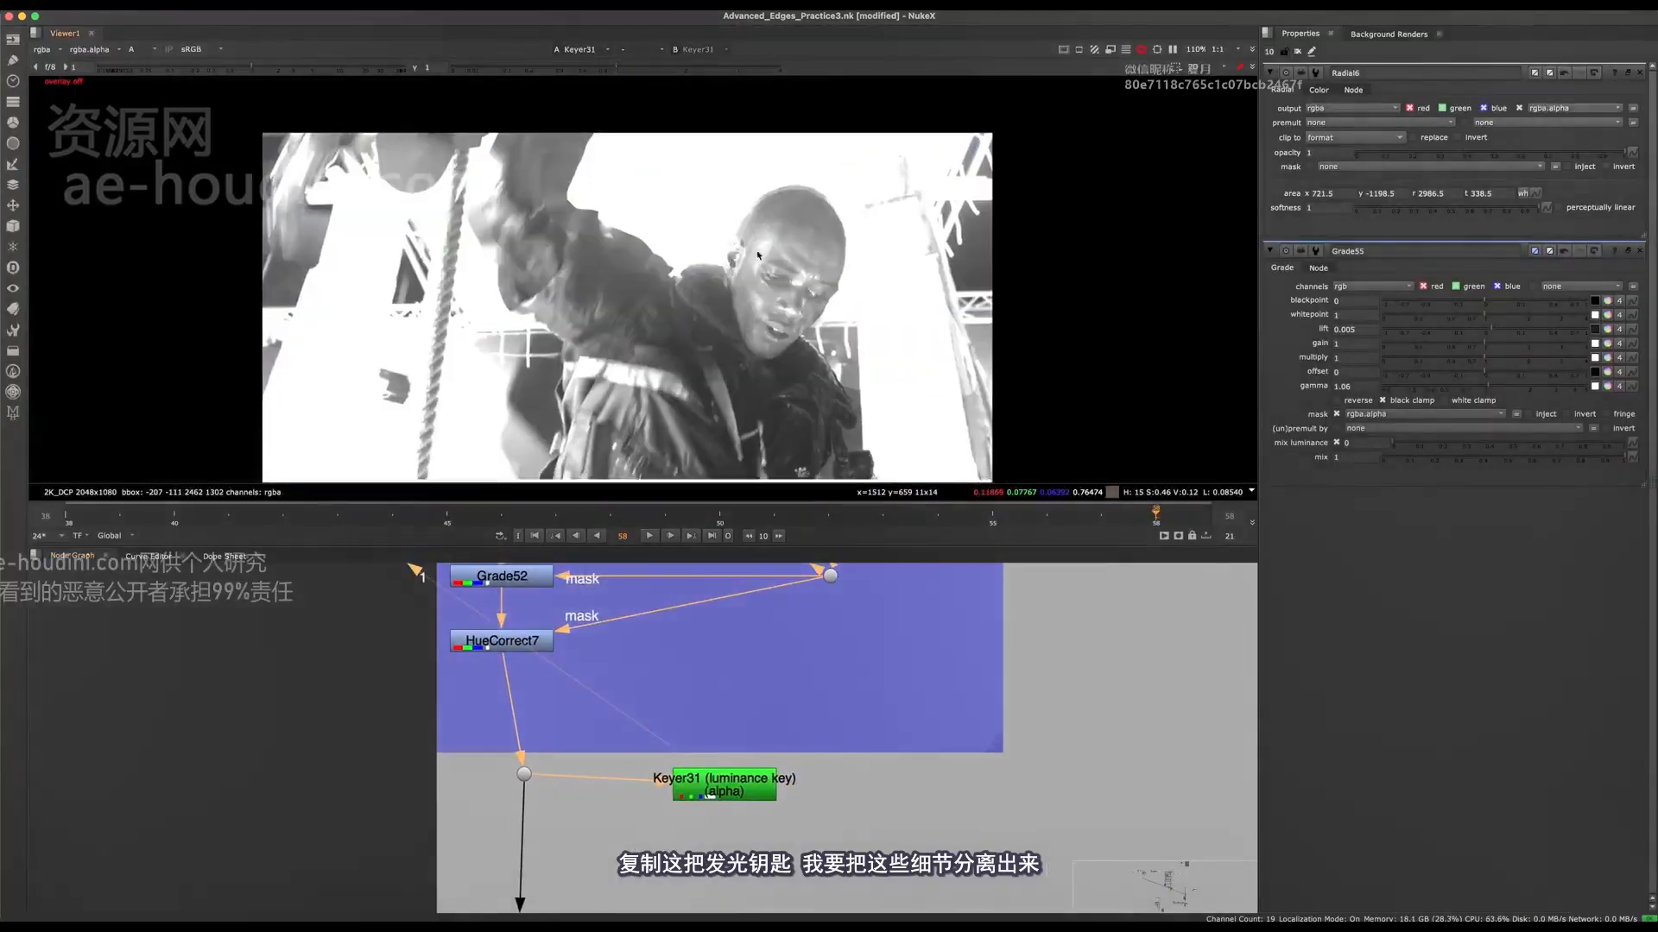
scroll(746, 270, up, 3)
double_click(724, 781)
mouse_move(1415, 175)
mouse_down()
mouse_move(1473, 194)
mouse_move(1462, 213)
mouse_move(1434, 198)
mouse_up()
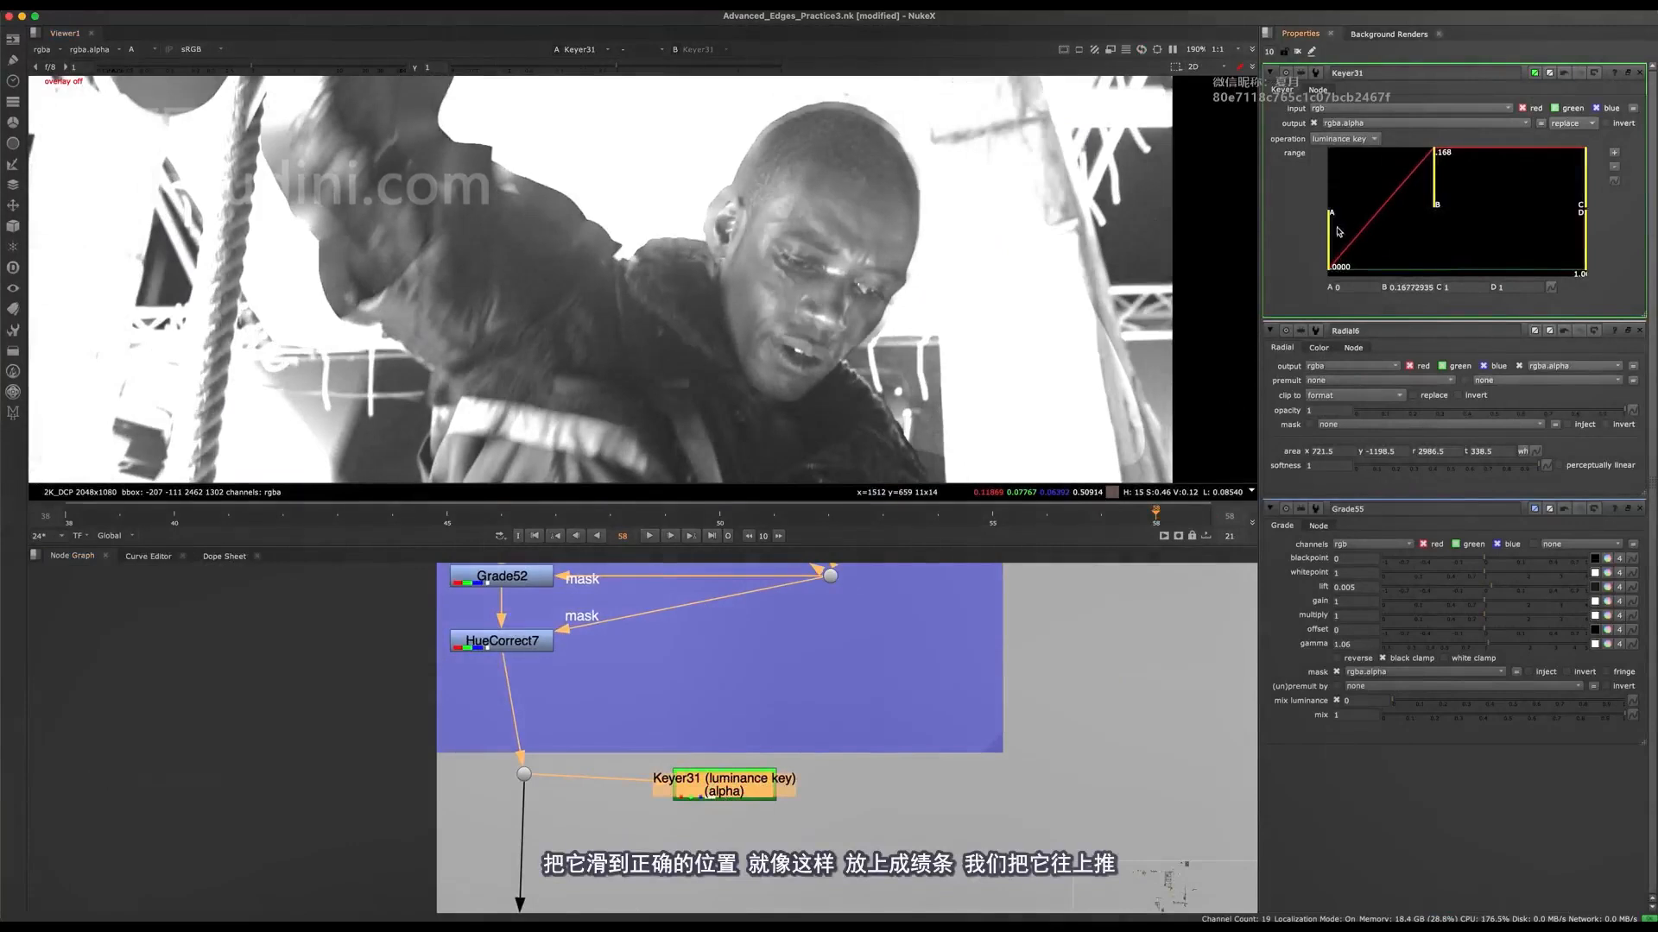
drag(1350, 235, 1377, 235)
Step: Add a Grade node to the main pipe below the new Dot, mask it with Keyer31 and view its colour result
middle_drag(598, 827, 663, 765)
drag(600, 716, 568, 746)
click(544, 823)
key(g)
drag(551, 827, 597, 824)
key(1)
key(a)
Step: Set the multiply of Grade56 to 2.46
drag(1494, 184, 1543, 179)
scroll(754, 208, up, 3)
scroll(754, 208, up, 4)
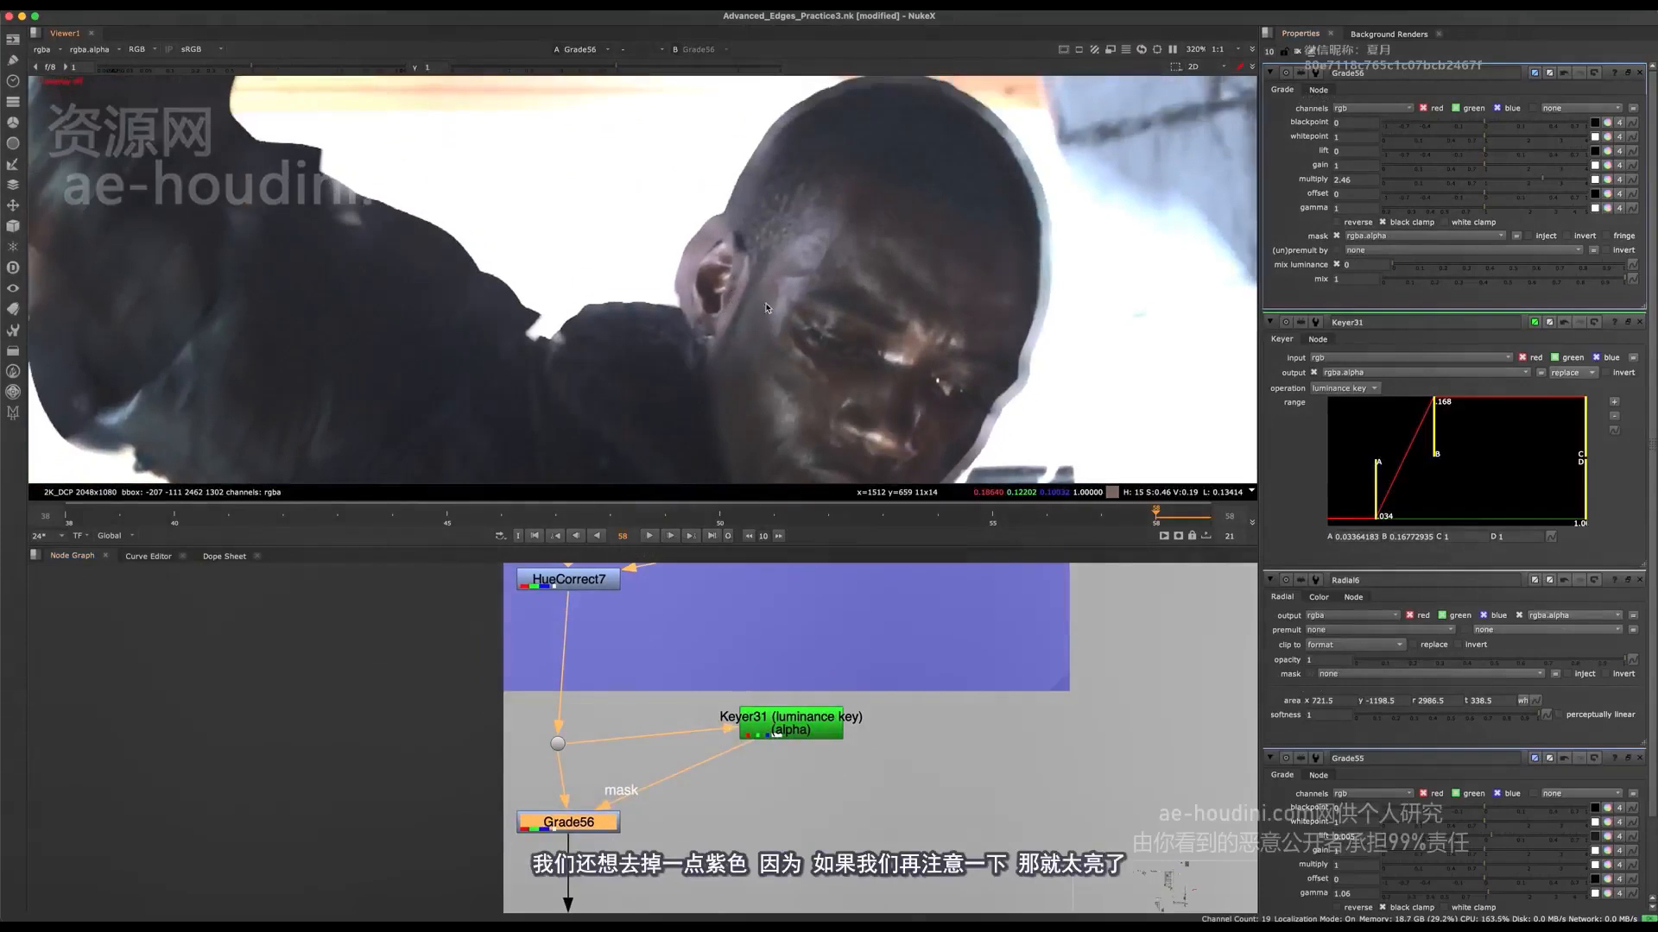
Step: View the composite at Merge35 to judge the brightened character against the city lights
scroll(855, 646, down, 10)
middle_drag(1088, 906, 597, 798)
scroll(1114, 780, up, 5)
middle_drag(1148, 764, 1043, 731)
drag(1068, 678, 986, 704)
key(1)
scroll(818, 331, down, 9)
scroll(816, 346, up, 2)
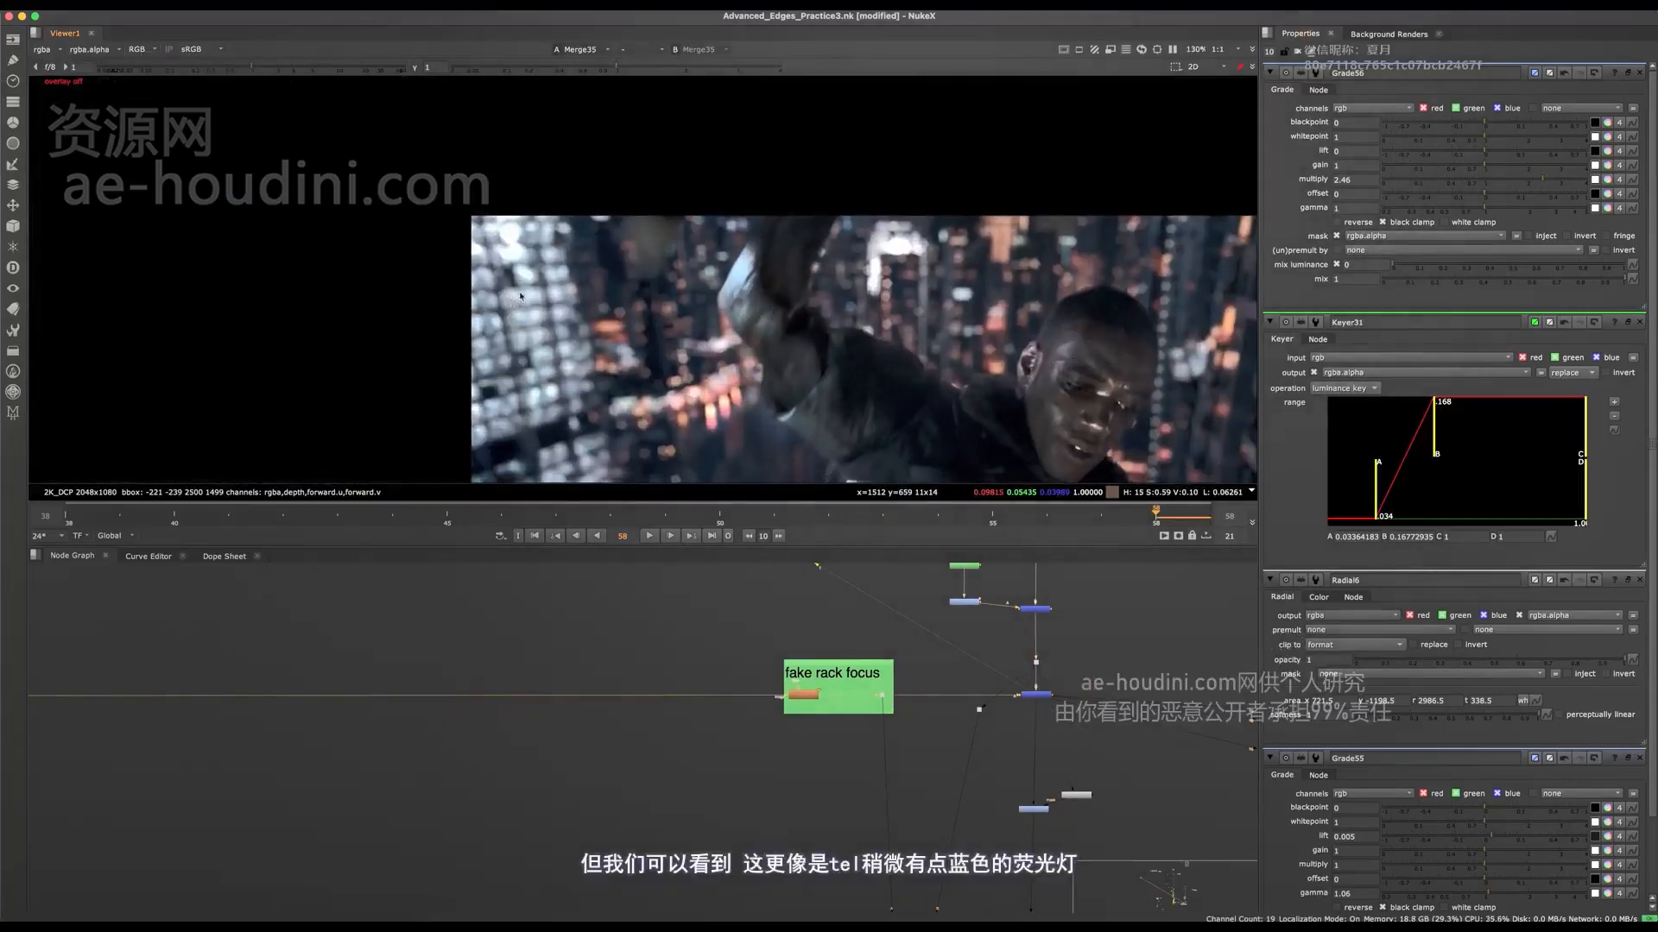
Step: Tint the gain of Grade56 toward cyan-blue, with red 0.755684, green 1 and blue 0.917919
scroll(518, 290, up, 5)
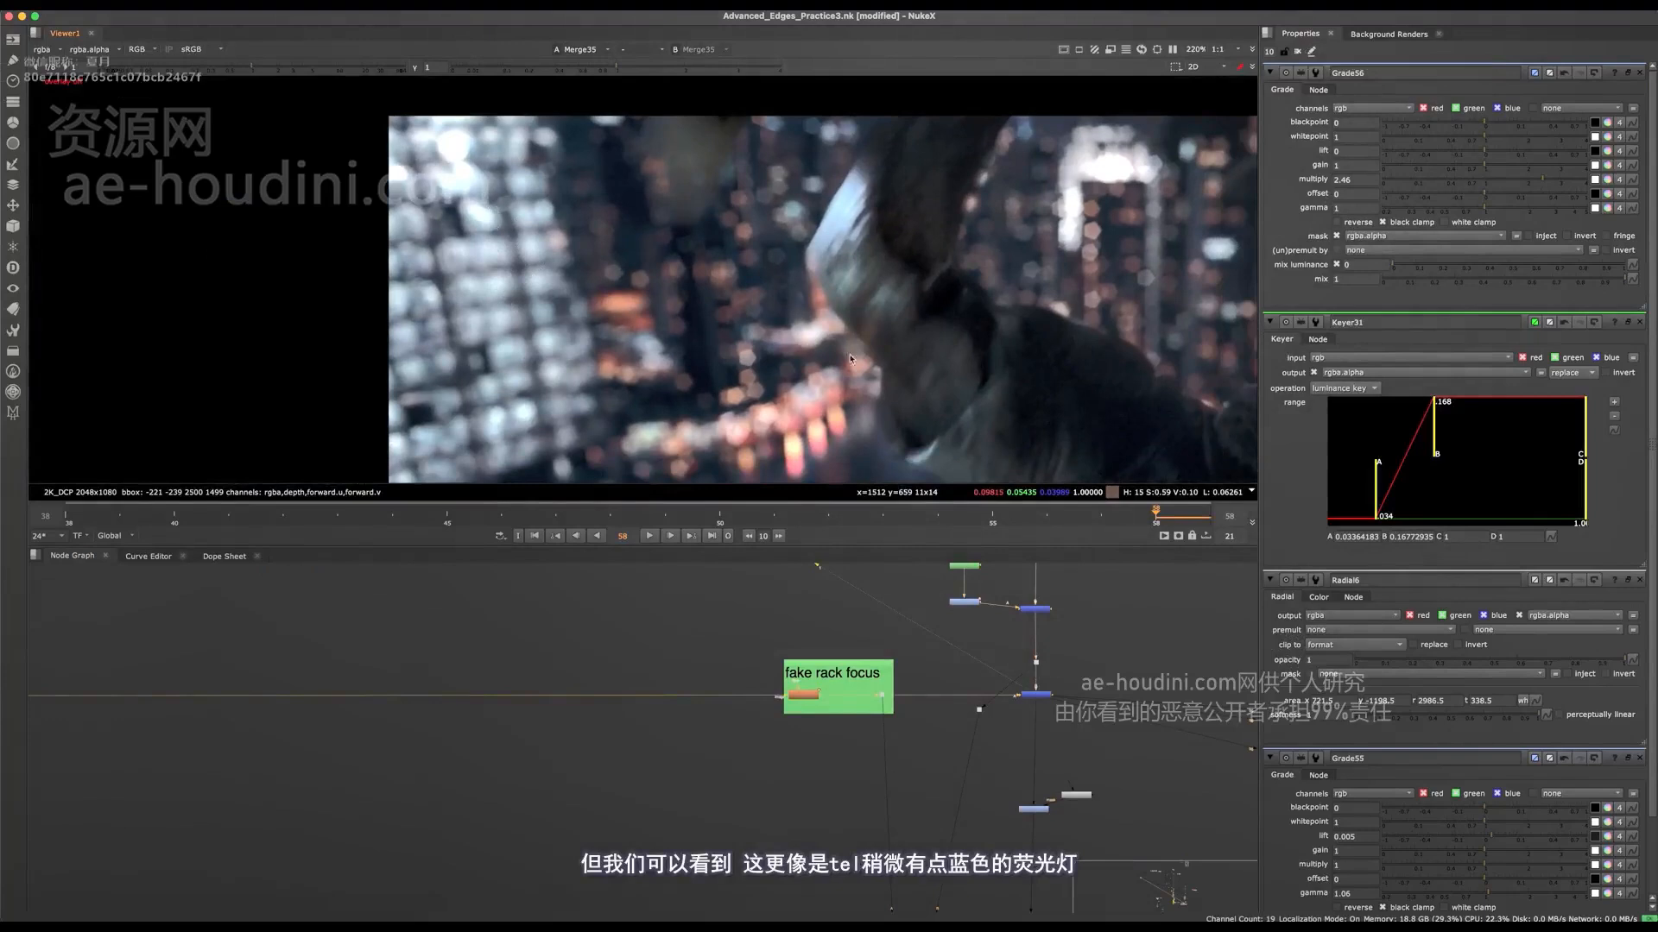
click(1607, 165)
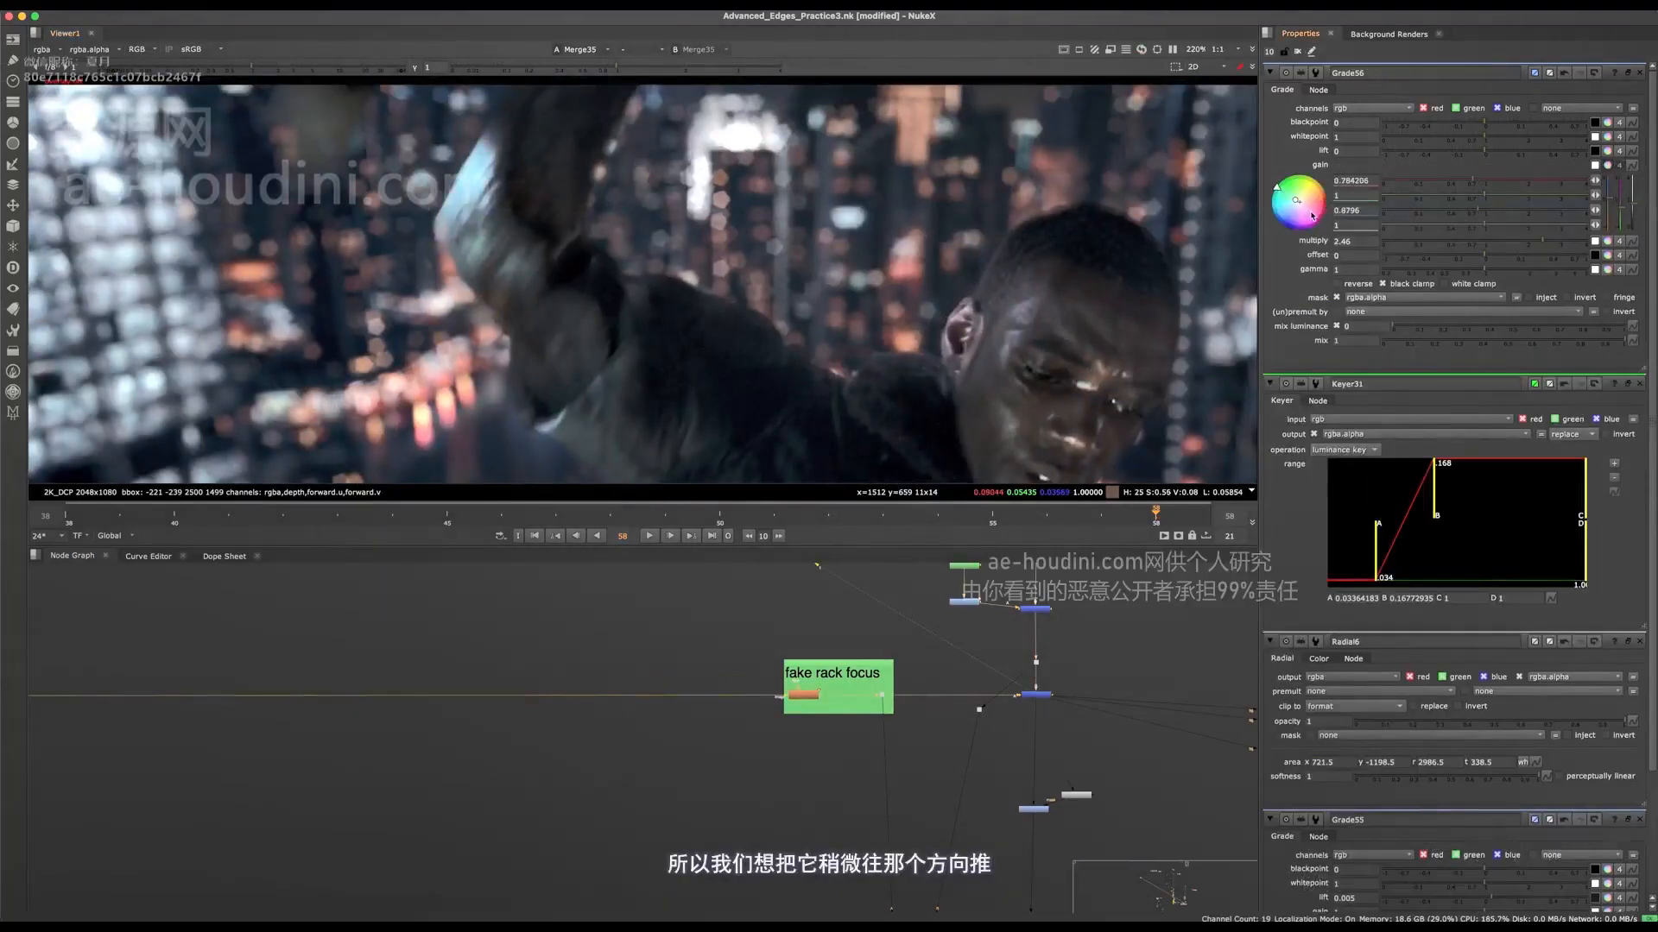
drag(1296, 207, 1275, 202)
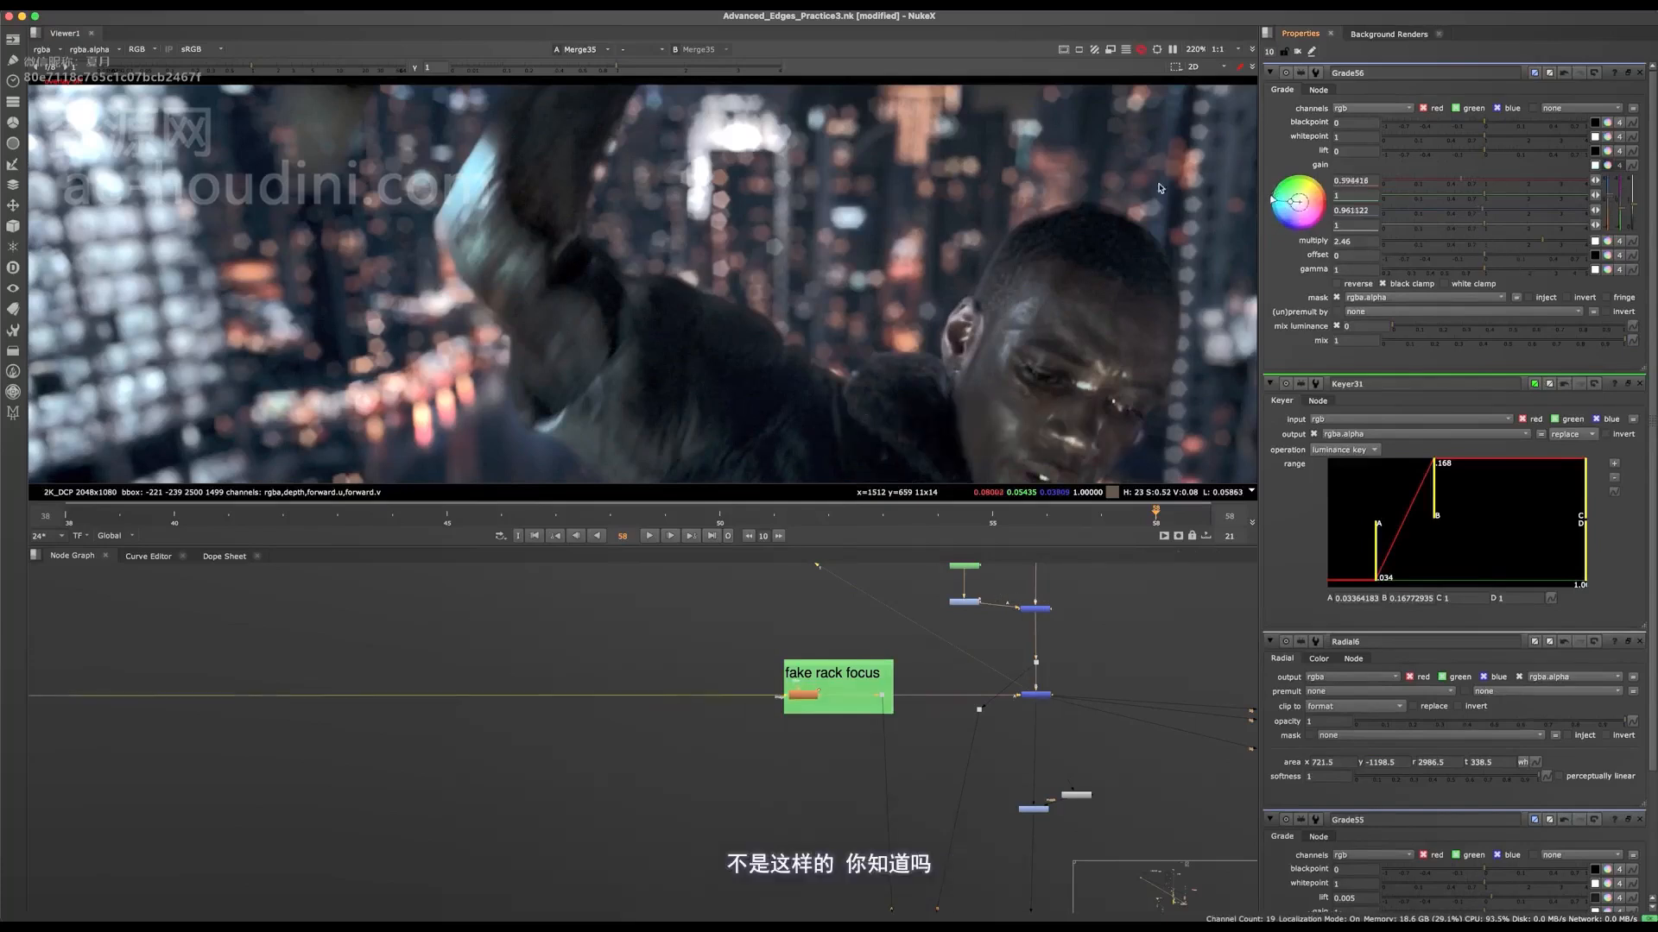
key(super+z)
scroll(740, 664, down, 6)
Step: Combine Keyer31 with a new Roto through a Merge set to mask, feeding the mask of Grade56
key(space)
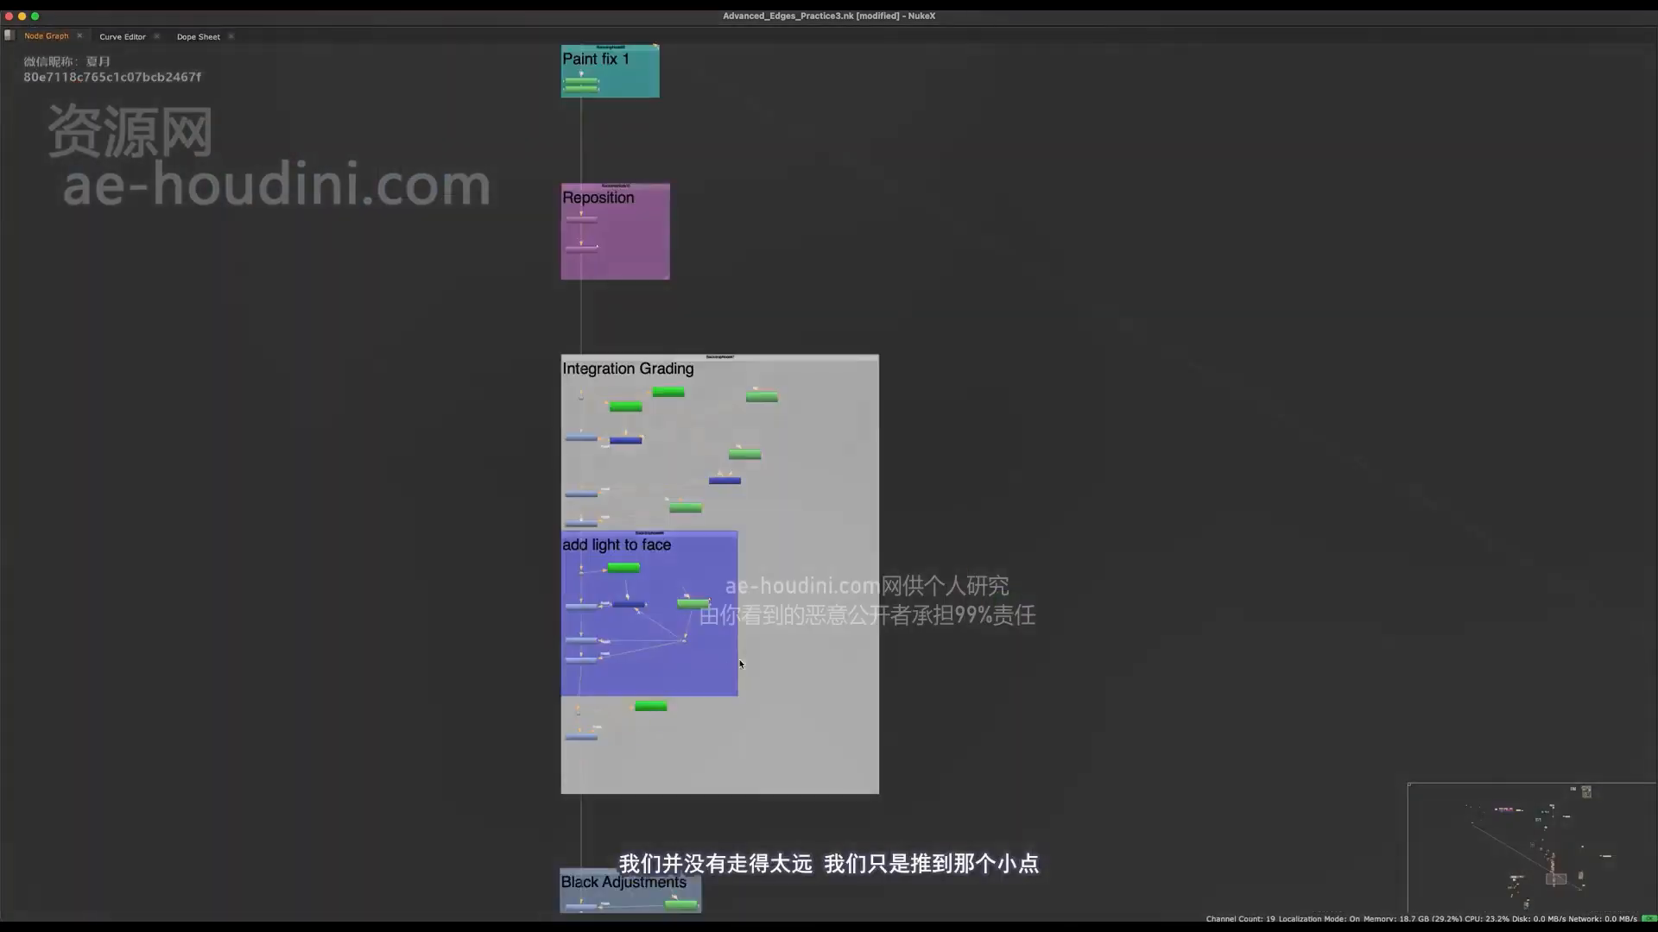
scroll(653, 742, up, 6)
click(791, 658)
key(o)
key(m)
drag(903, 667, 615, 769)
key(space)
click(1351, 109)
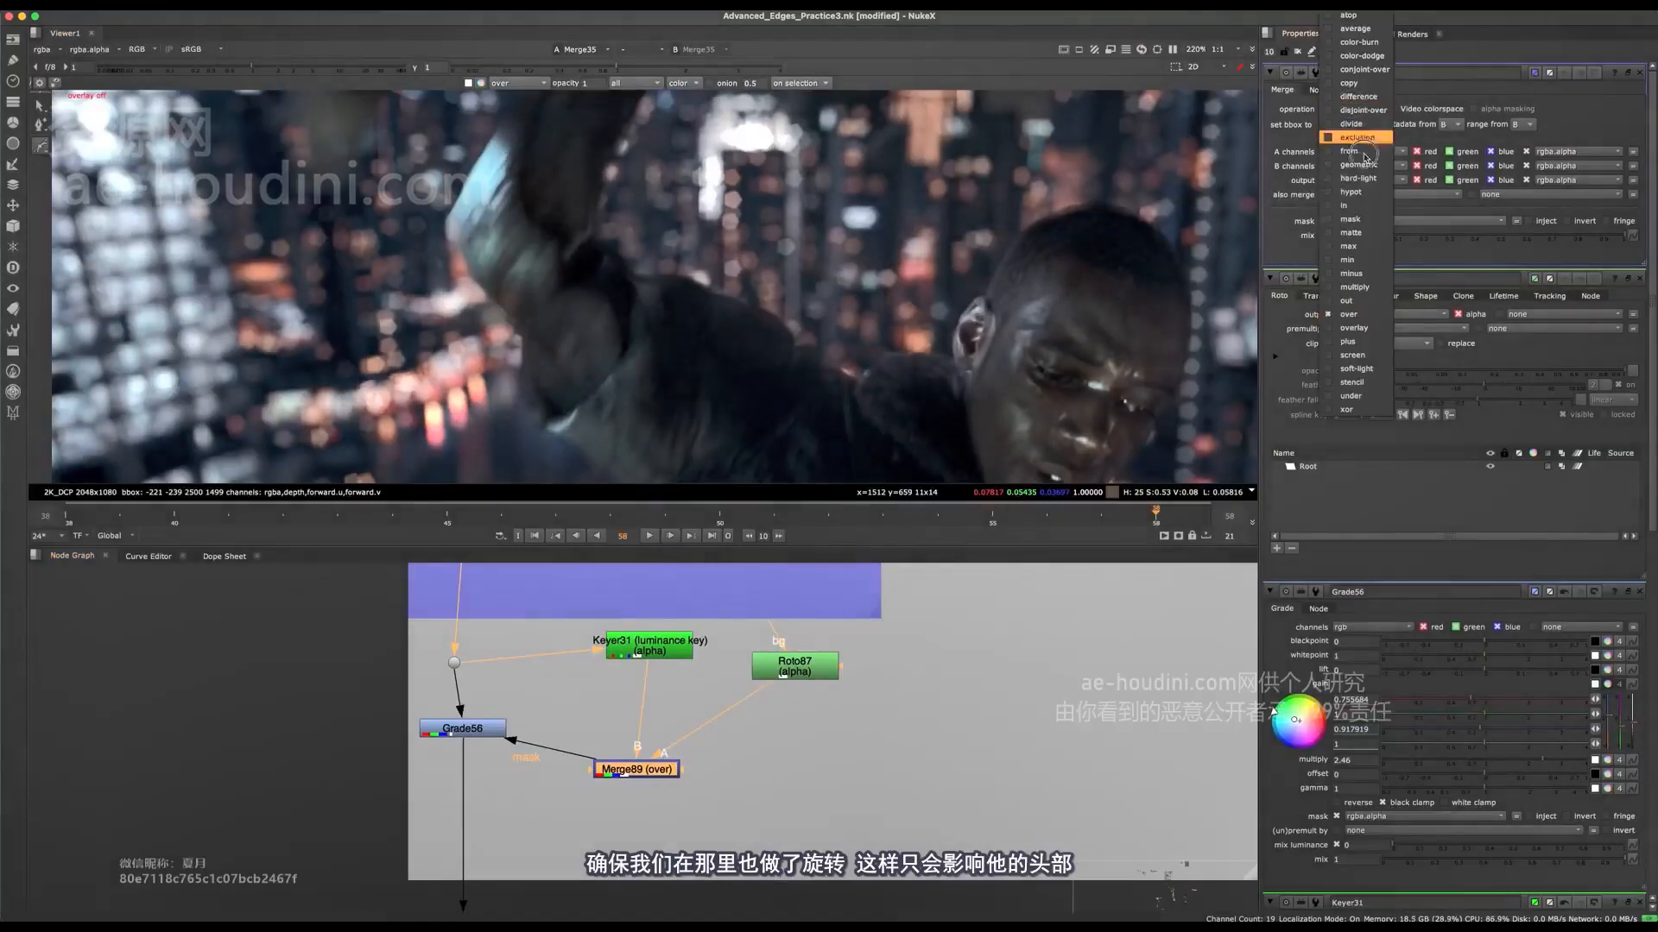
click(1348, 219)
Step: Draw a closed Bezier shape in Roto87 around the character's ear and the adjoining side of his head
click(795, 663)
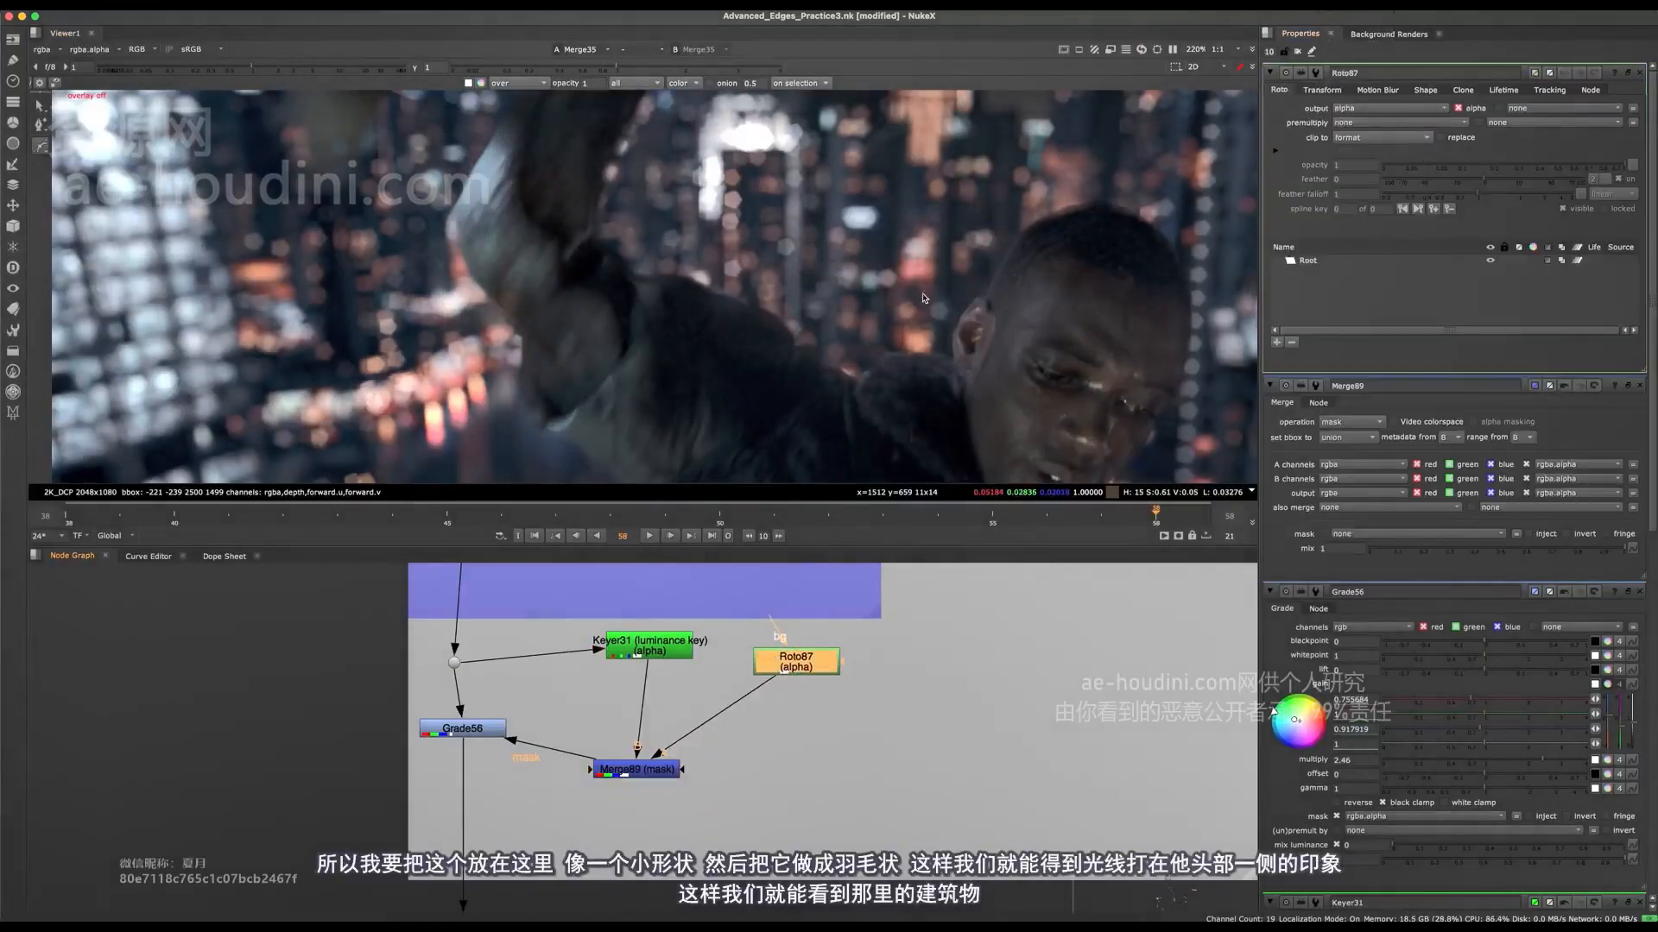
key(q)
click(915, 349)
click(936, 278)
click(962, 250)
click(962, 265)
click(951, 337)
click(932, 365)
click(915, 349)
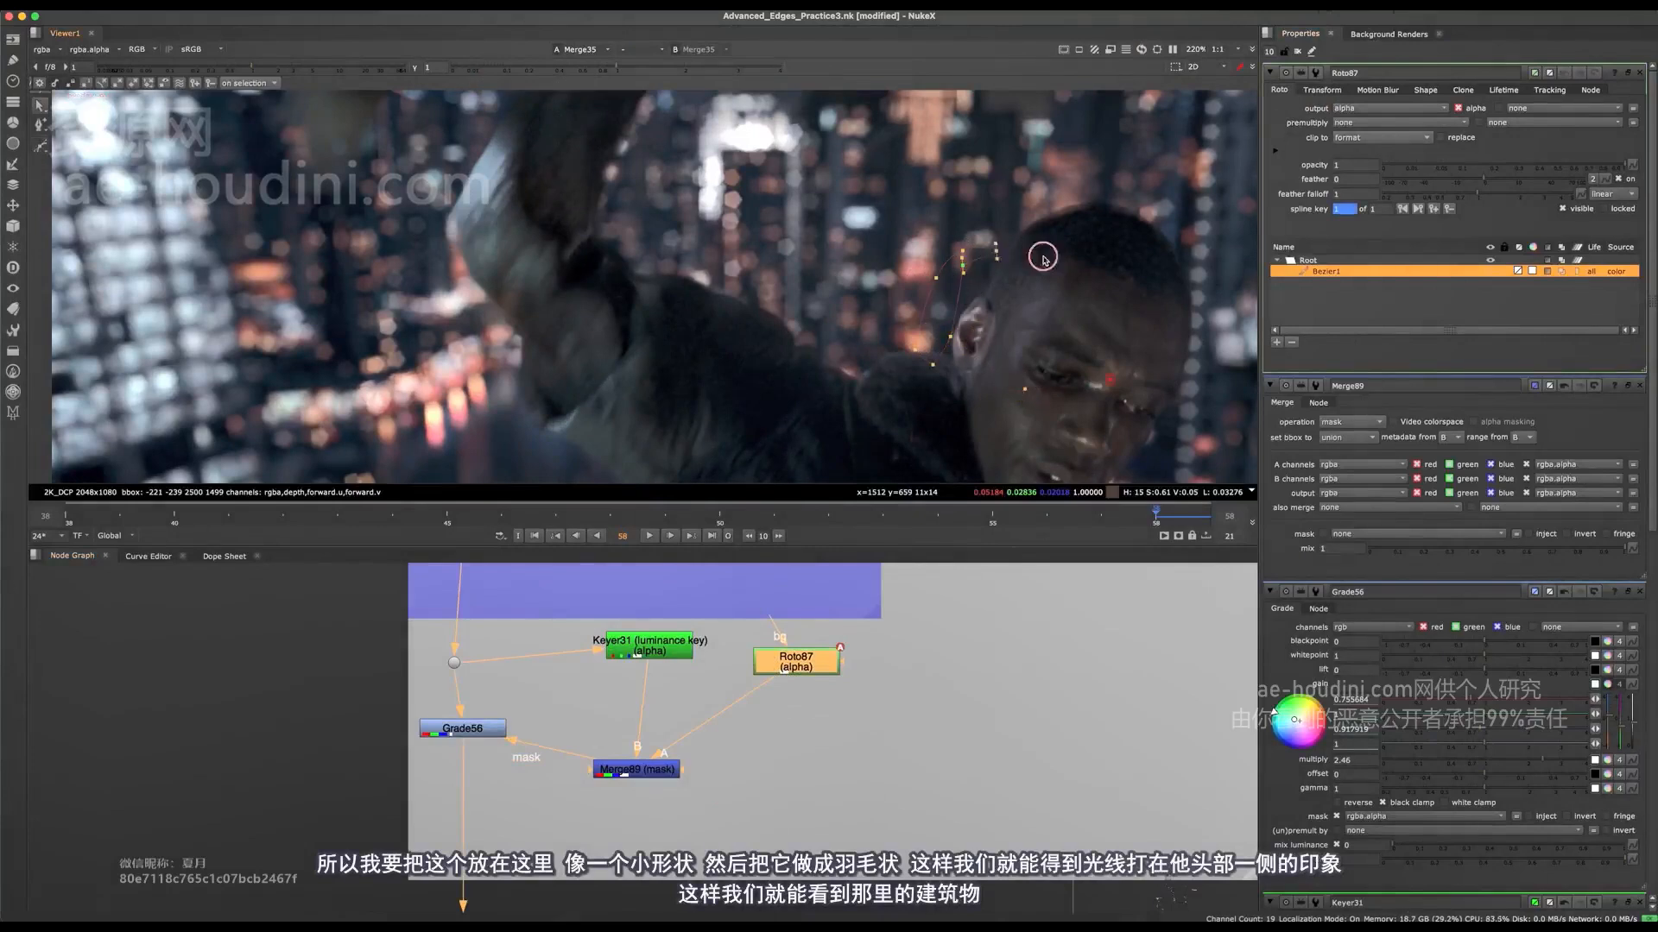
Step: Inspect the new ear light in close-up and in the whole frame, with the roto overlay hidden and shown
scroll(1025, 351, up, 5)
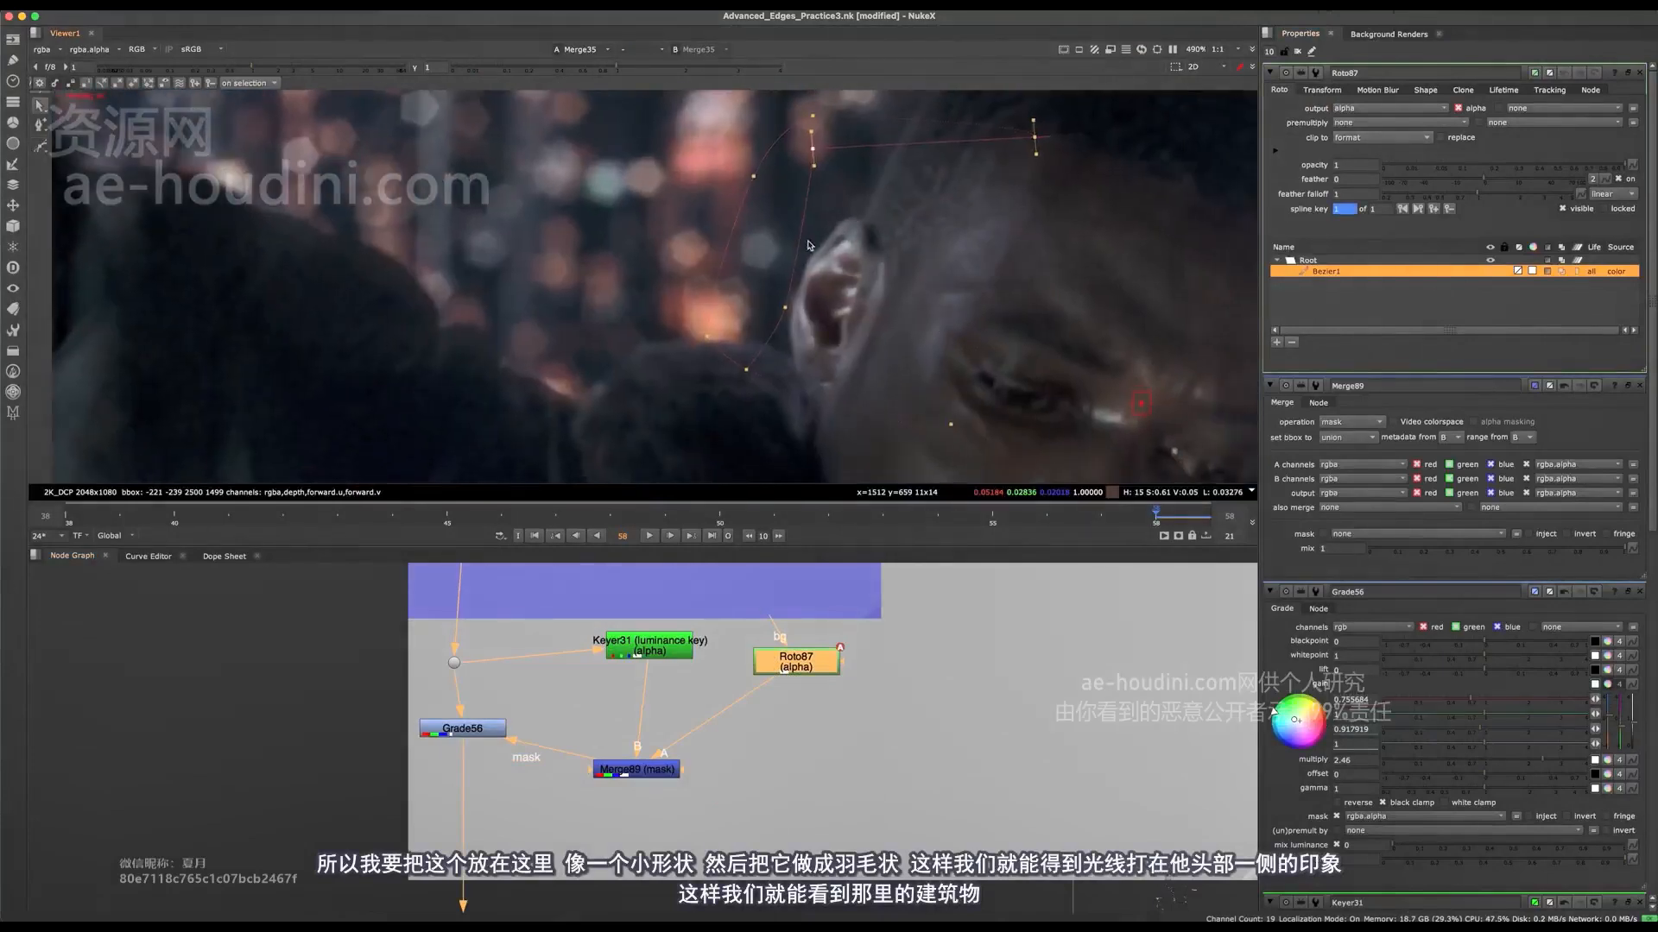
key(o)
scroll(760, 294, down, 6)
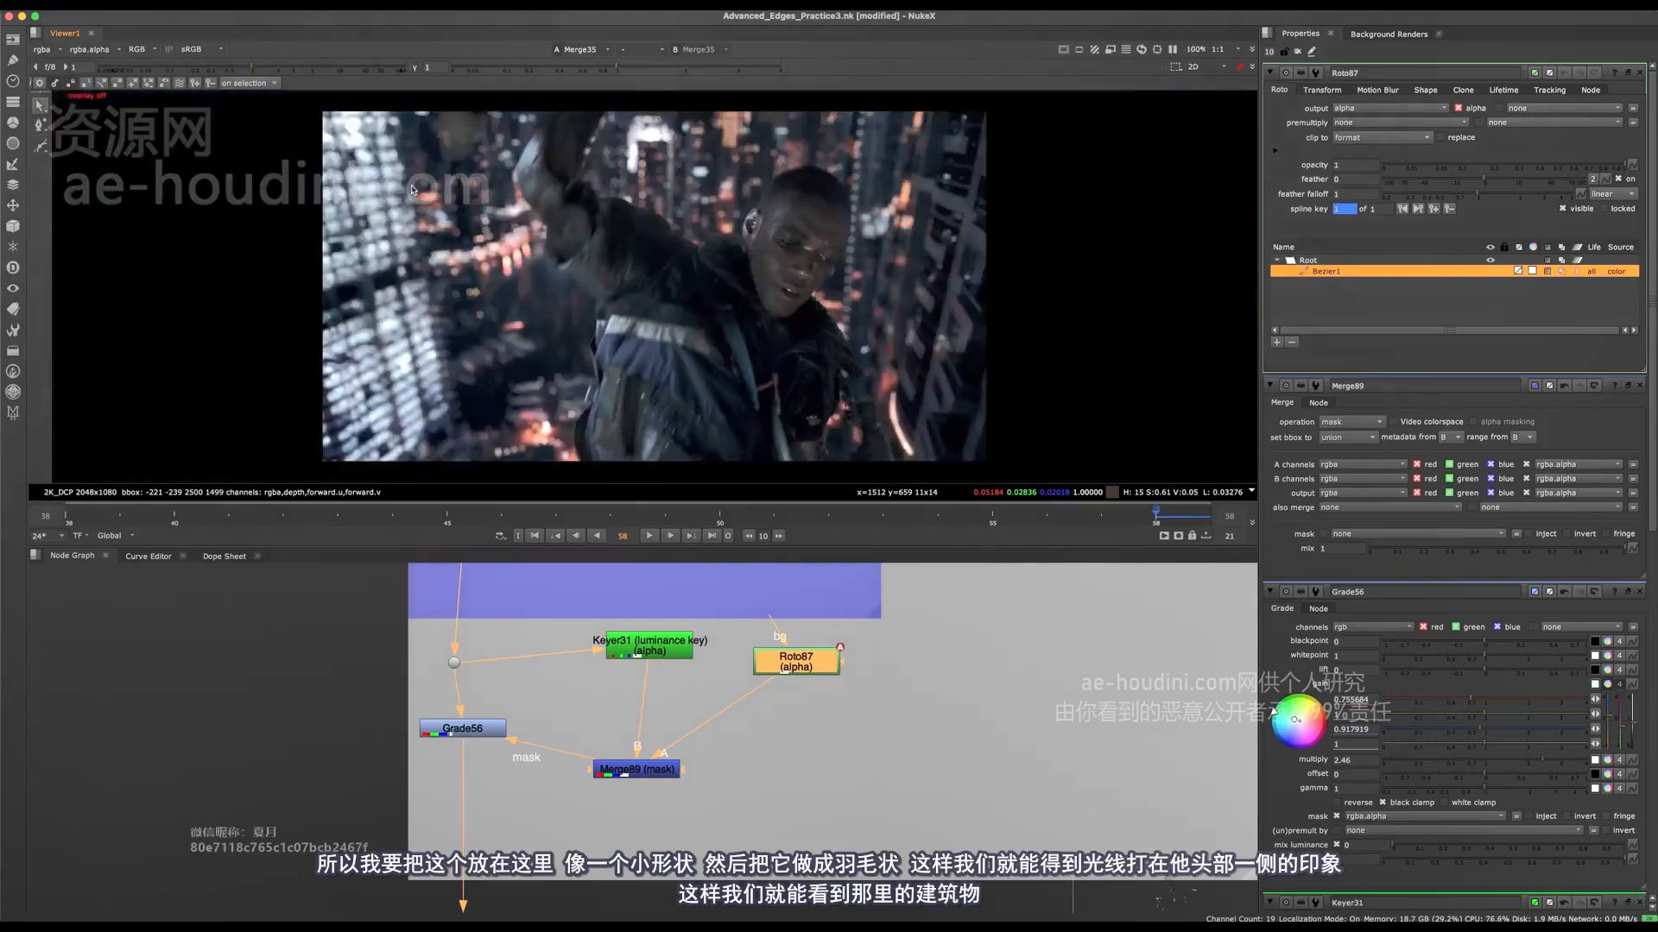
key(o)
scroll(739, 234, up, 3)
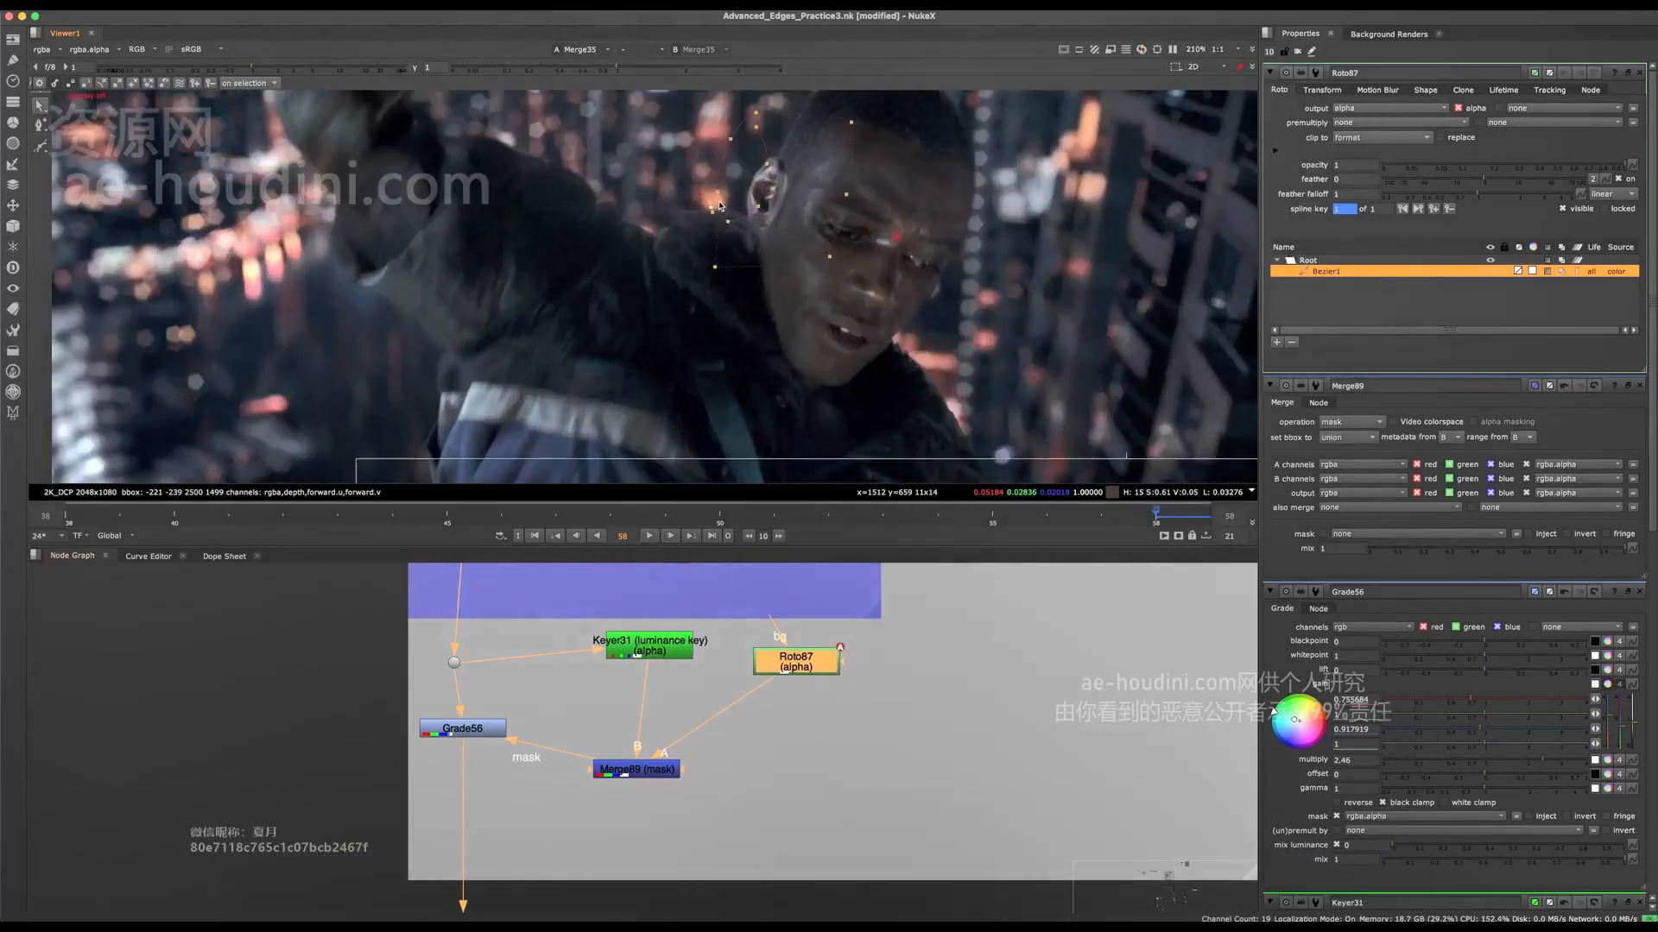
key(o)
scroll(744, 231, up, 2)
scroll(746, 233, down, 5)
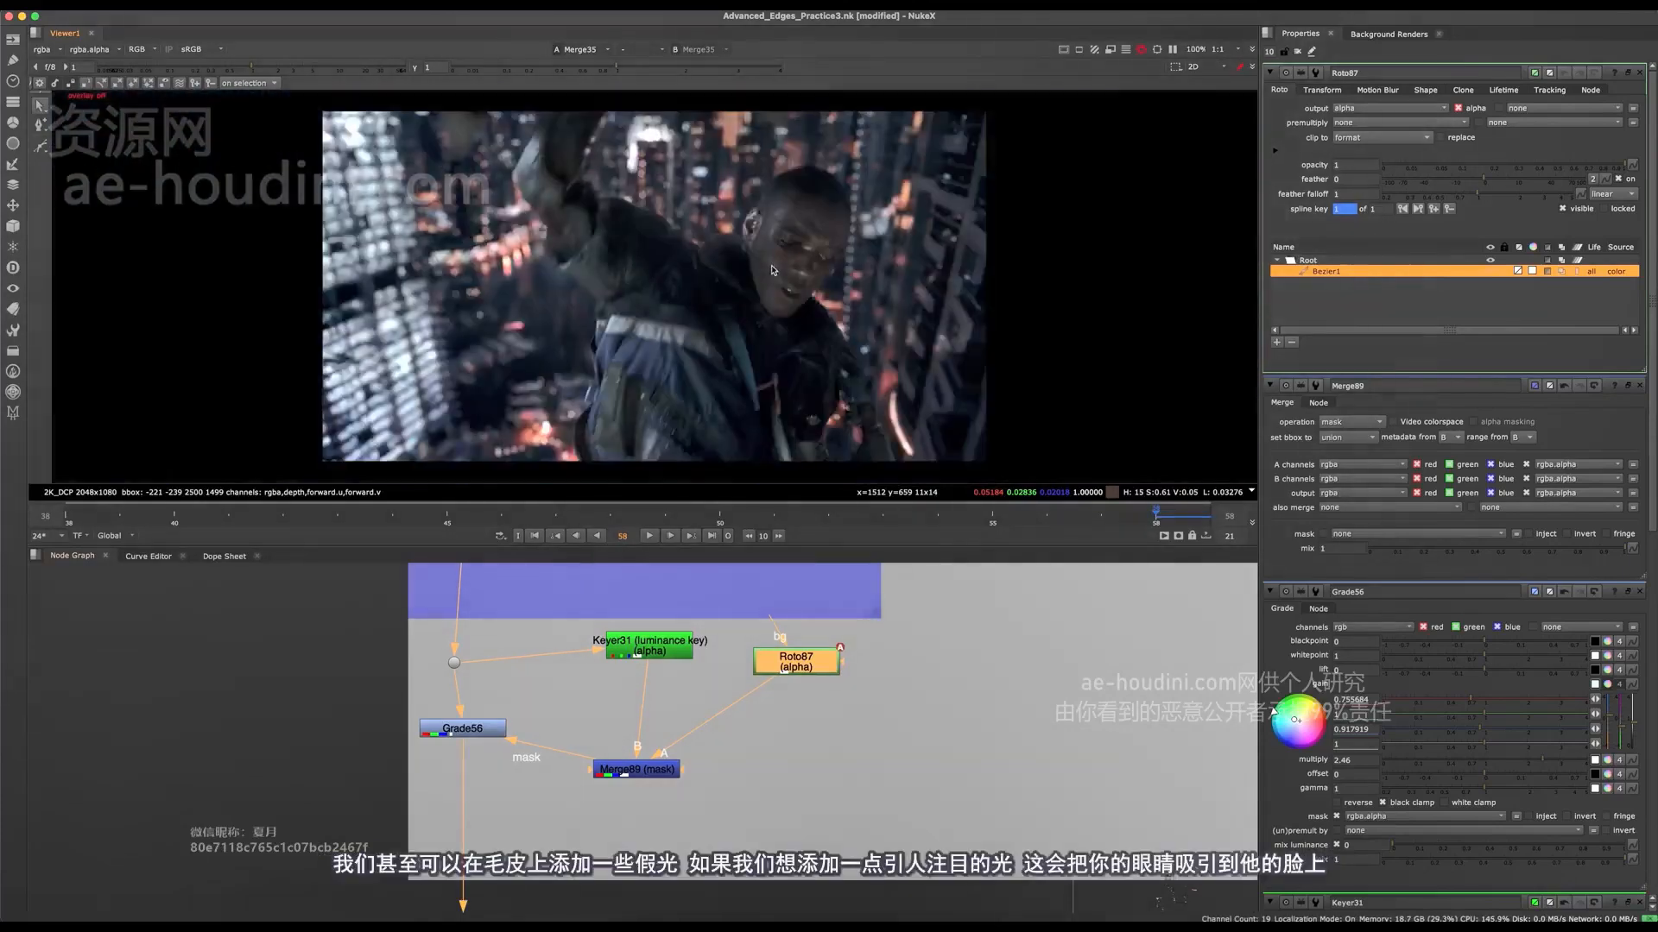
scroll(759, 239, up, 1)
scroll(757, 238, up, 7)
scroll(658, 198, down, 4)
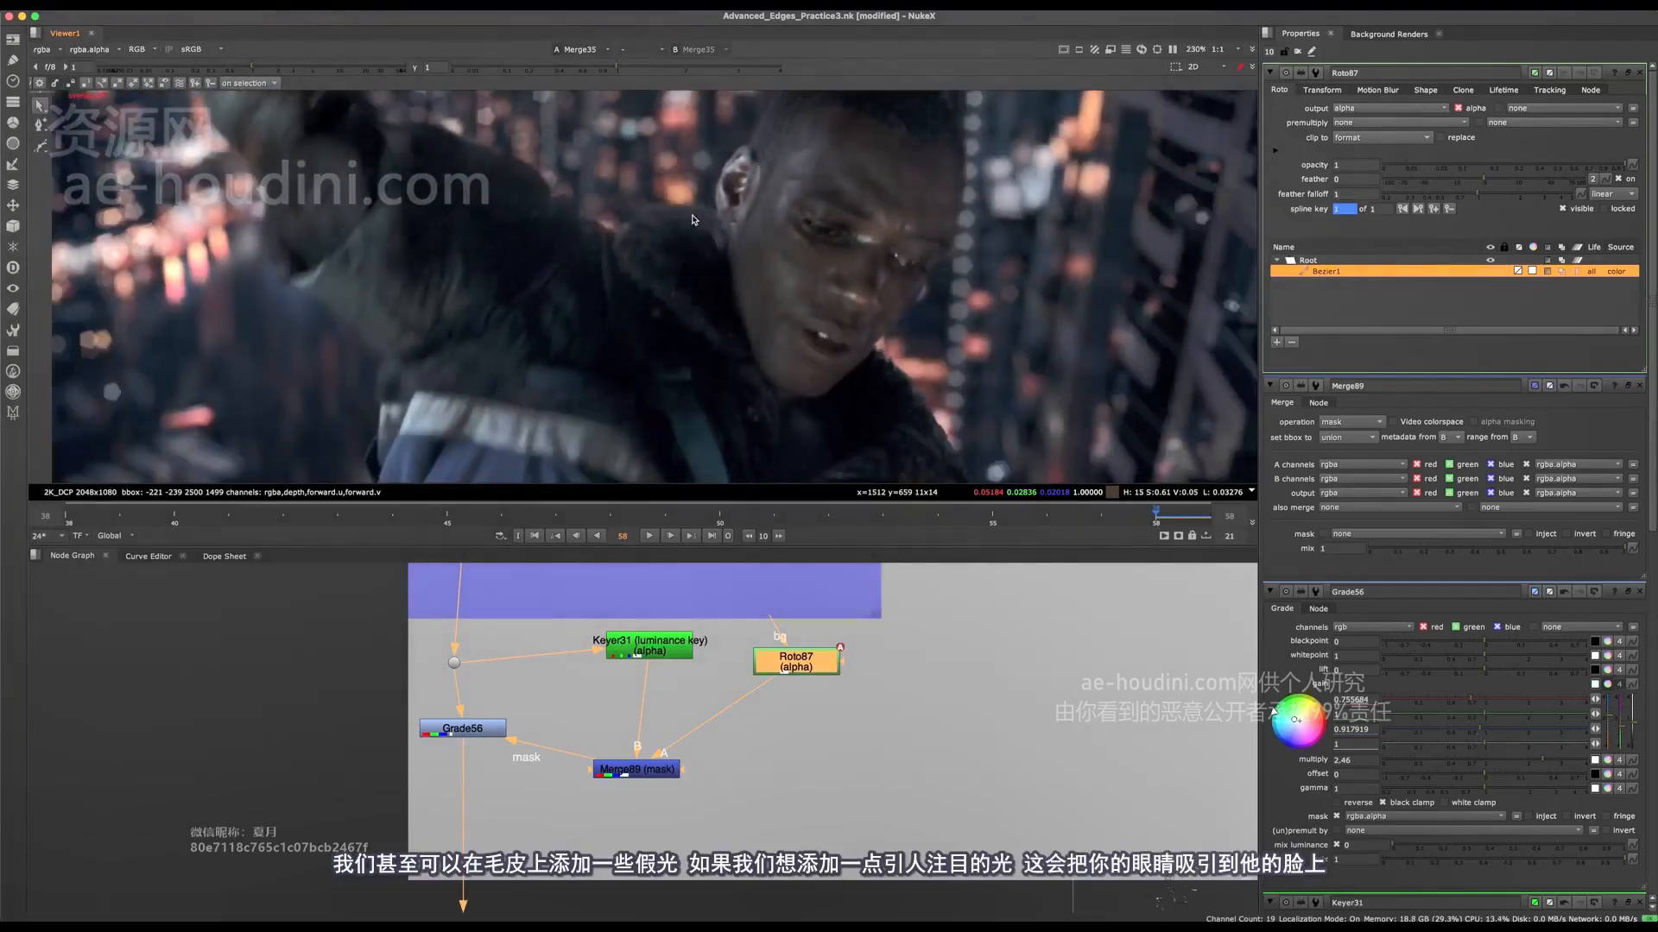
middle_drag(694, 221, 709, 287)
scroll(744, 316, down, 4)
scroll(803, 278, up, 2)
Step: Adjust the roto shape around the ear by selecting and moving its points, and save the script
key(o)
drag(868, 171, 611, 335)
mouse_move(786, 275)
mouse_down()
mouse_move(771, 259)
mouse_move(792, 271)
mouse_up()
key(o)
scroll(784, 157, up, 4)
key(o)
drag(870, 213, 604, 309)
drag(706, 278, 809, 259)
key(o)
key(super+s)
Step: Move Grade56 level with Merge89 and compare the whole frame with Grade56 disabled and enabled
scroll(763, 310, down, 5)
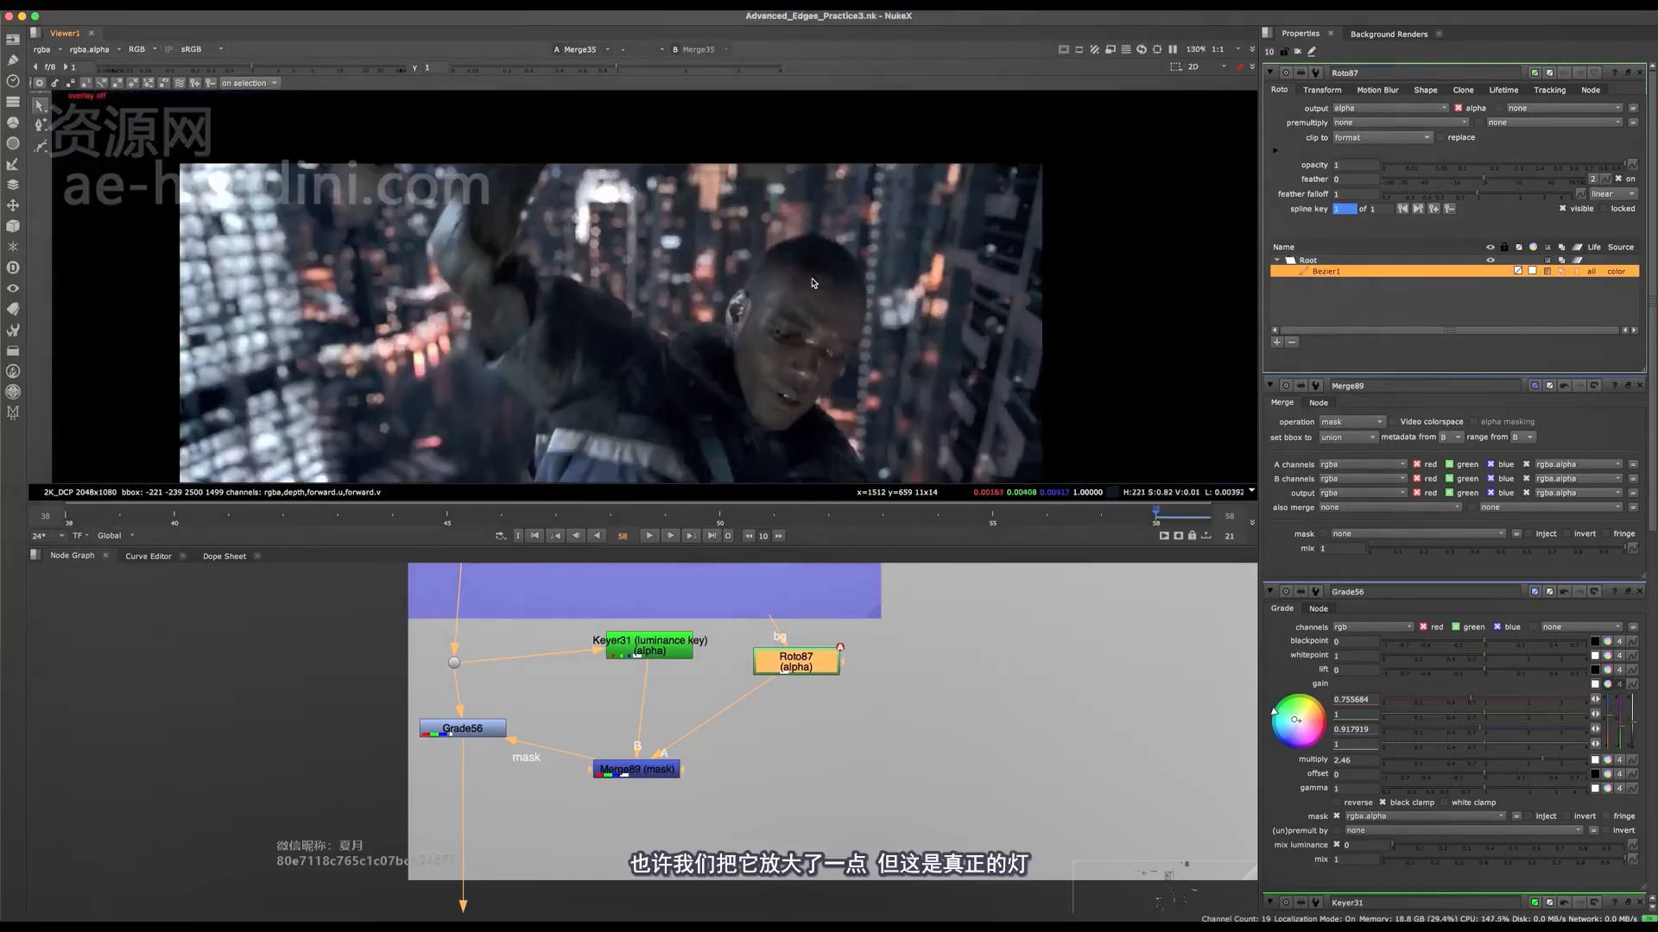
scroll(764, 310, down, 3)
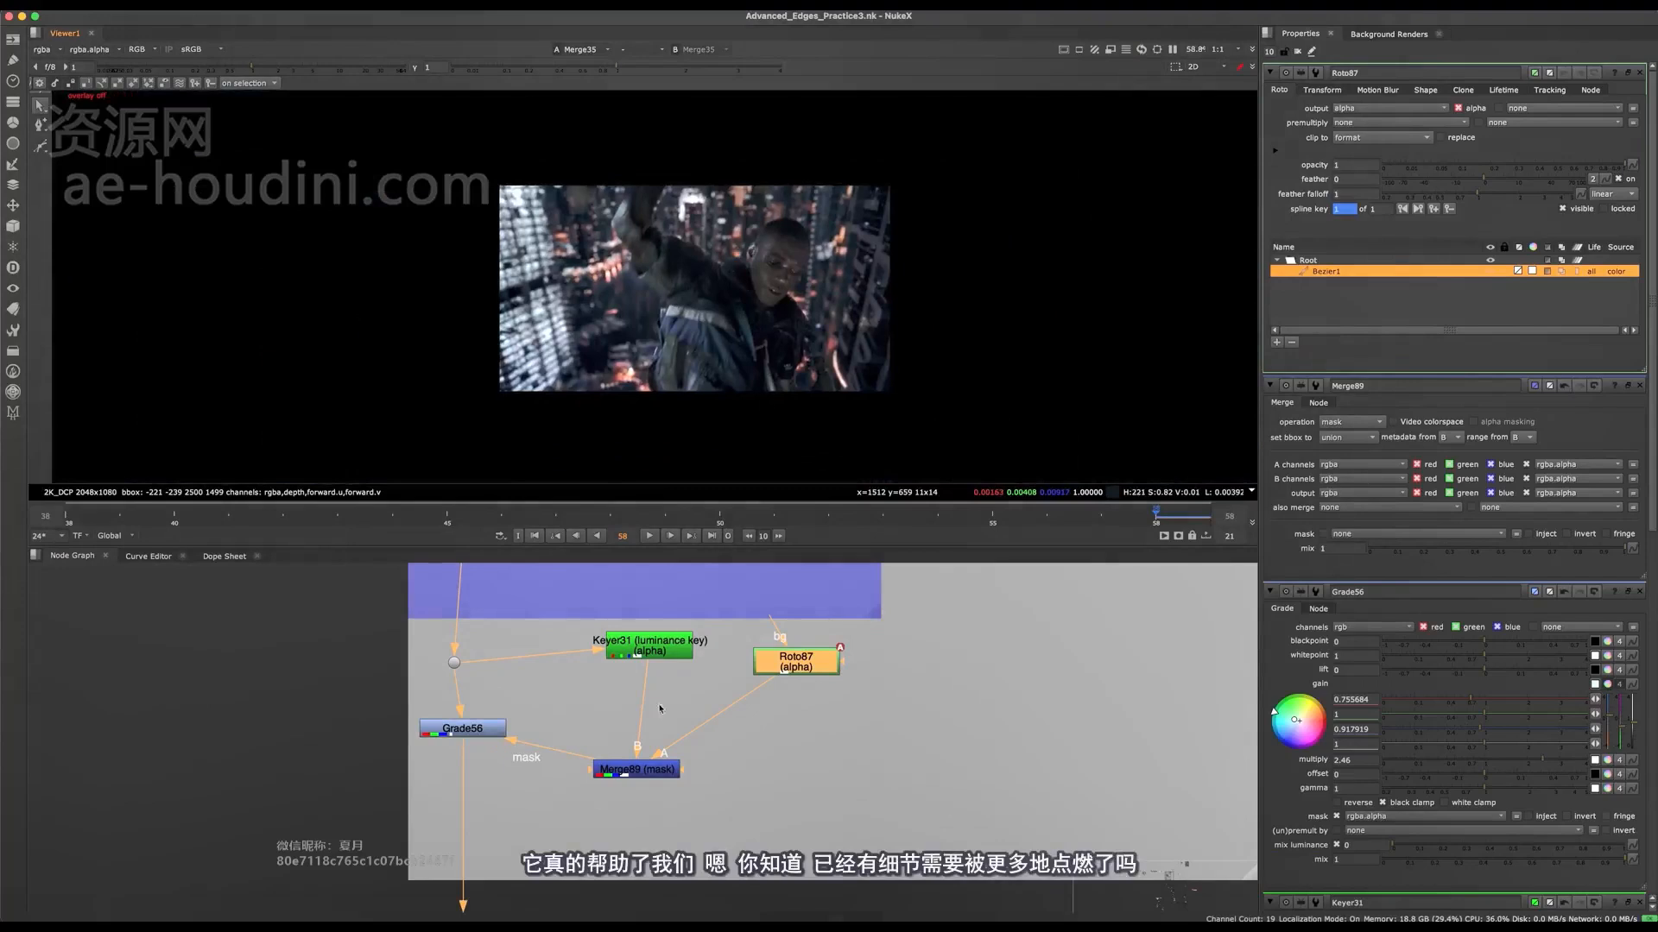
drag(466, 730, 457, 785)
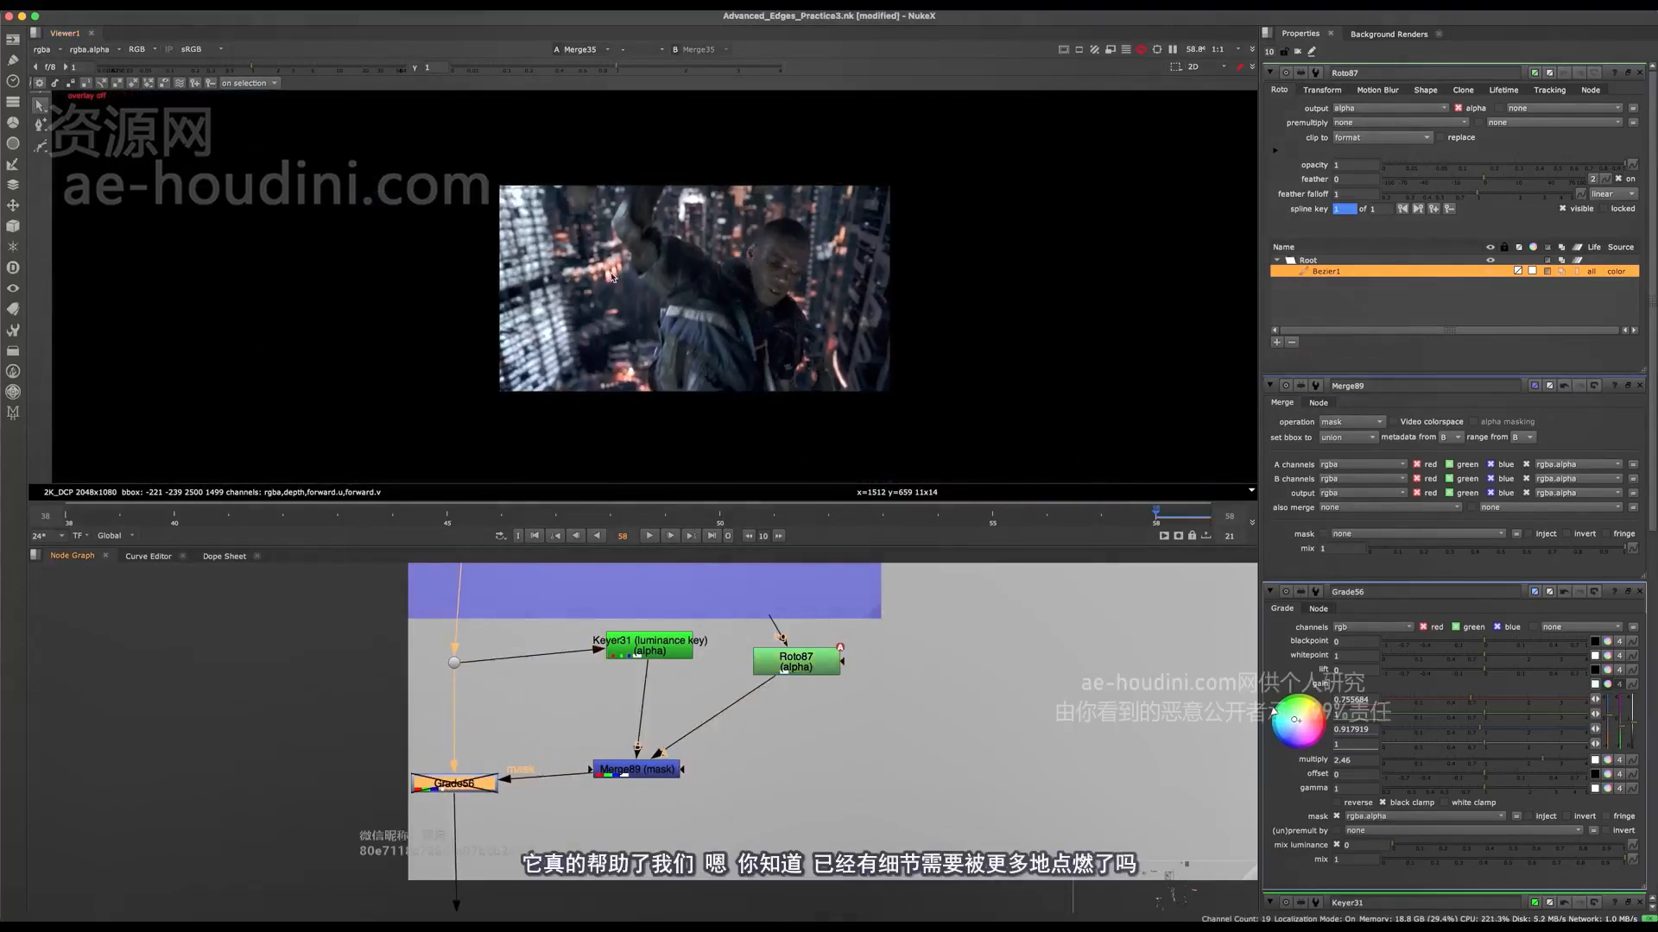
scroll(669, 258, up, 1)
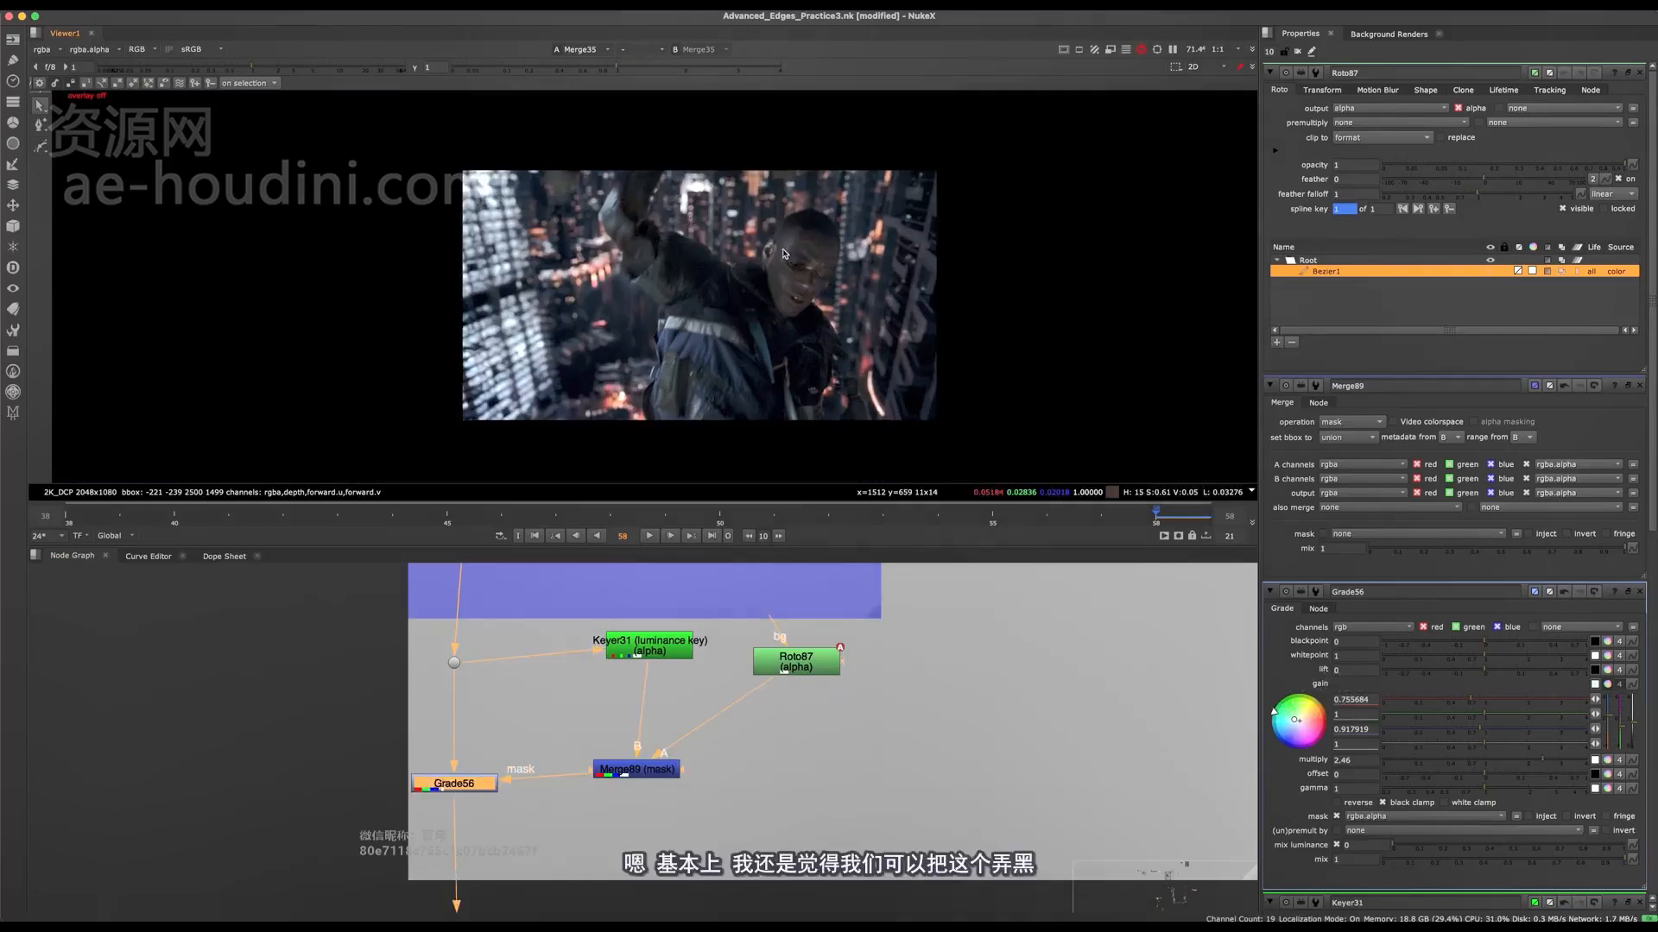
Step: Examine the raised arm's lit edge in close-up and then the whole frame
scroll(783, 253, up, 1)
scroll(592, 204, up, 3)
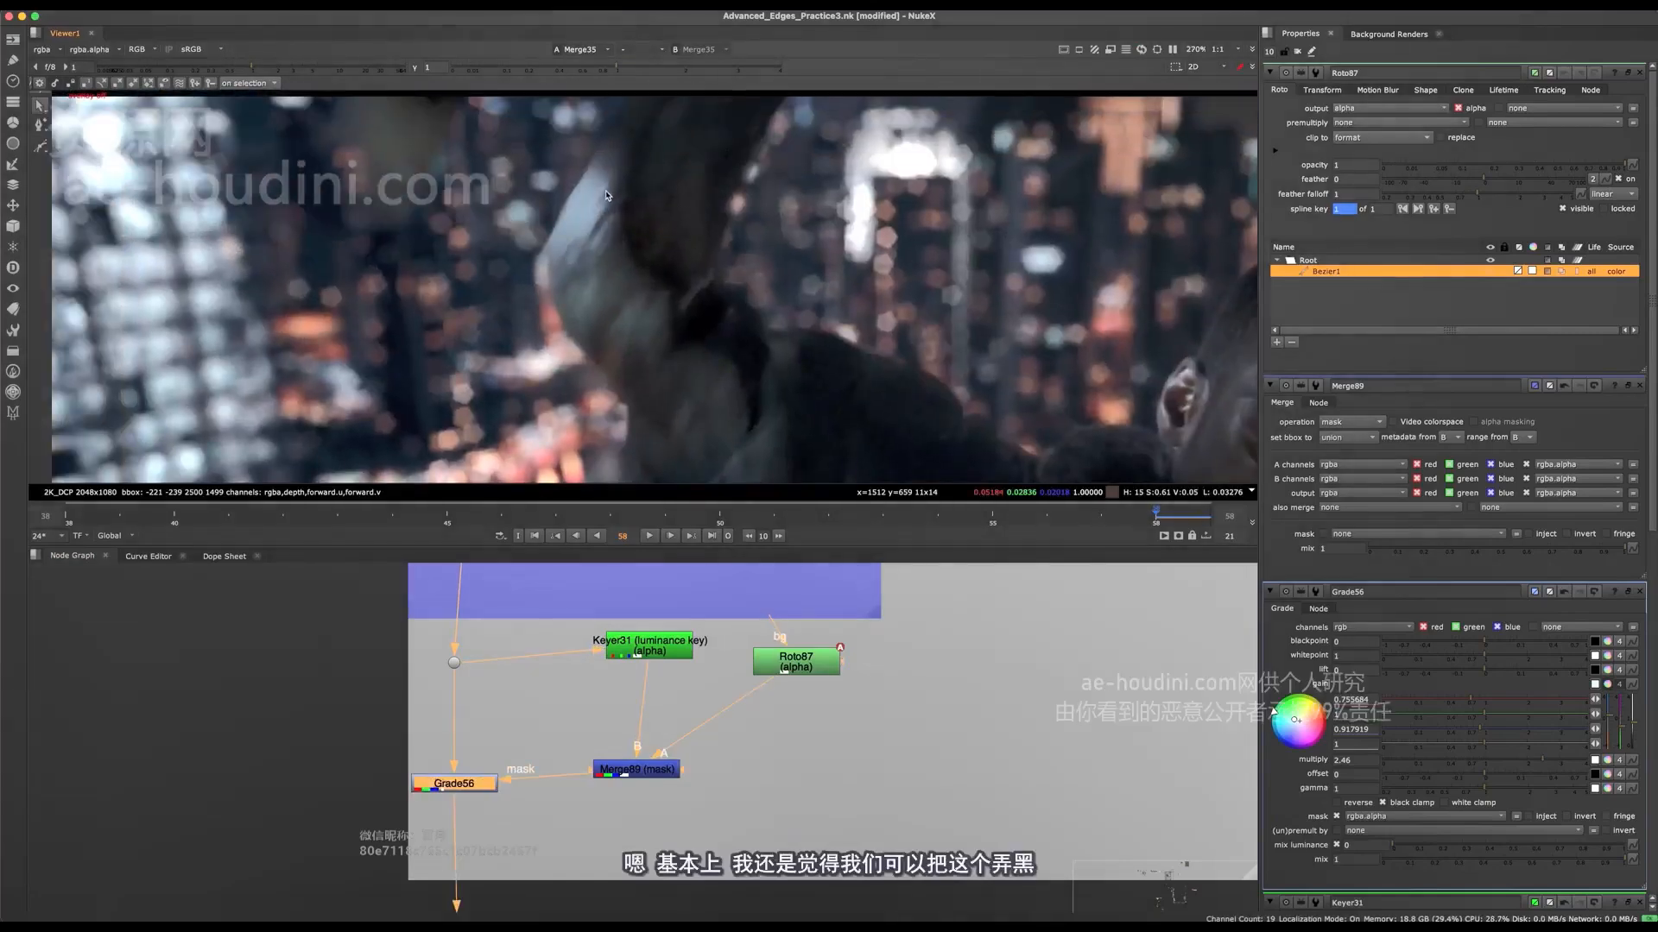
scroll(577, 269, up, 2)
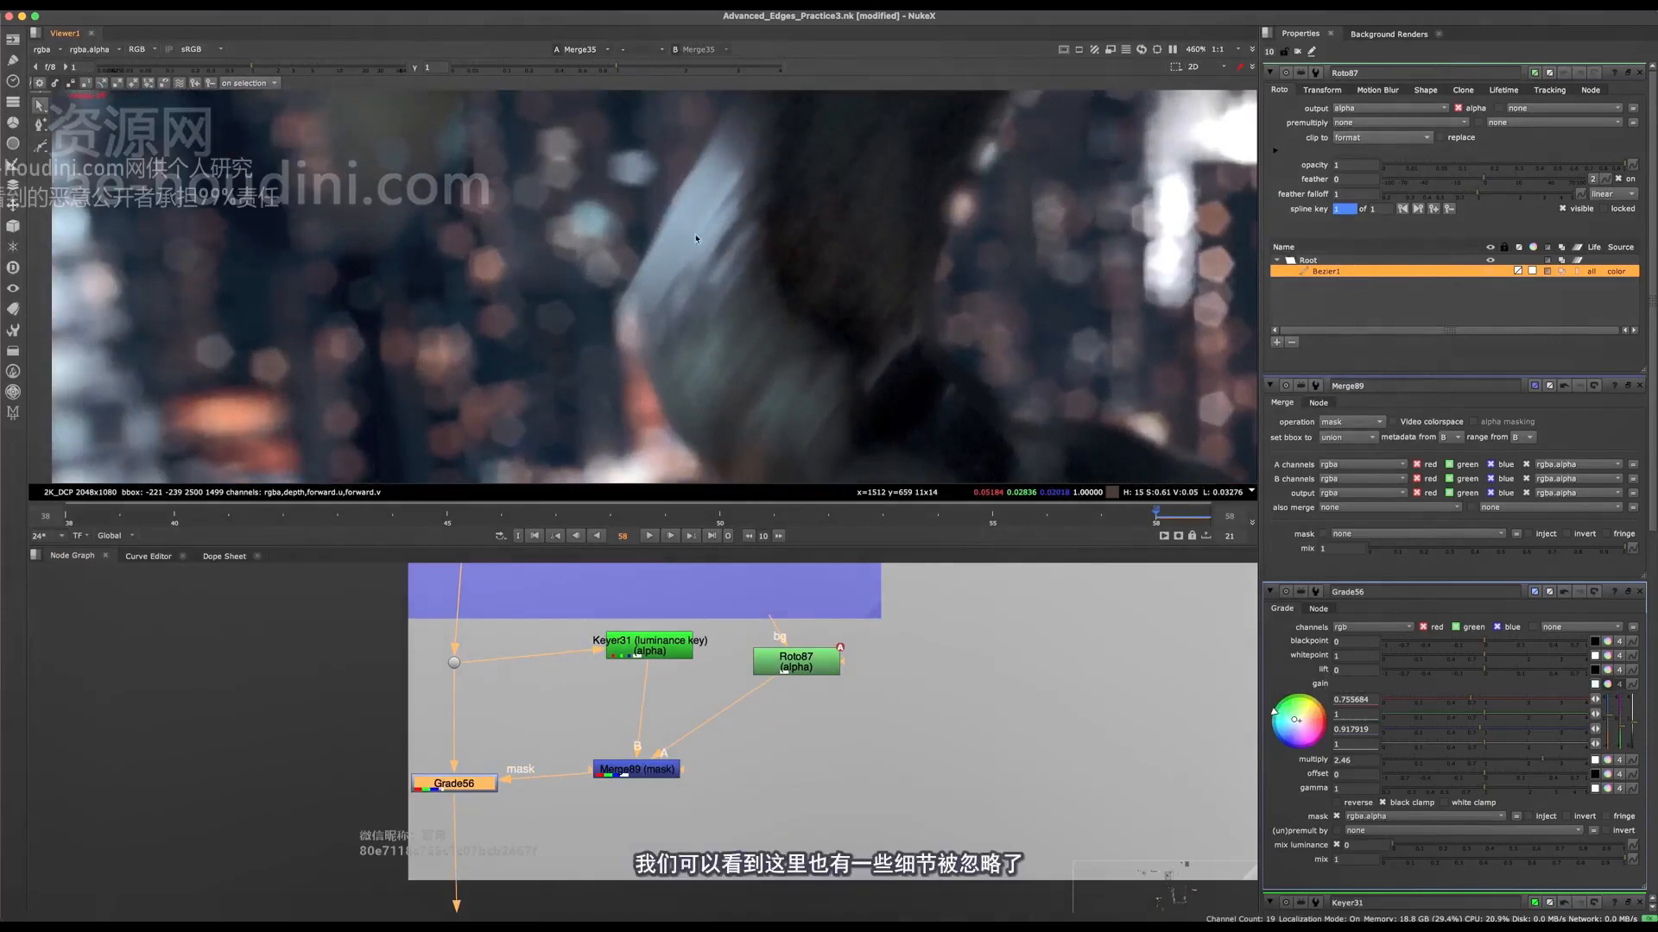
middle_drag(677, 227, 575, 217)
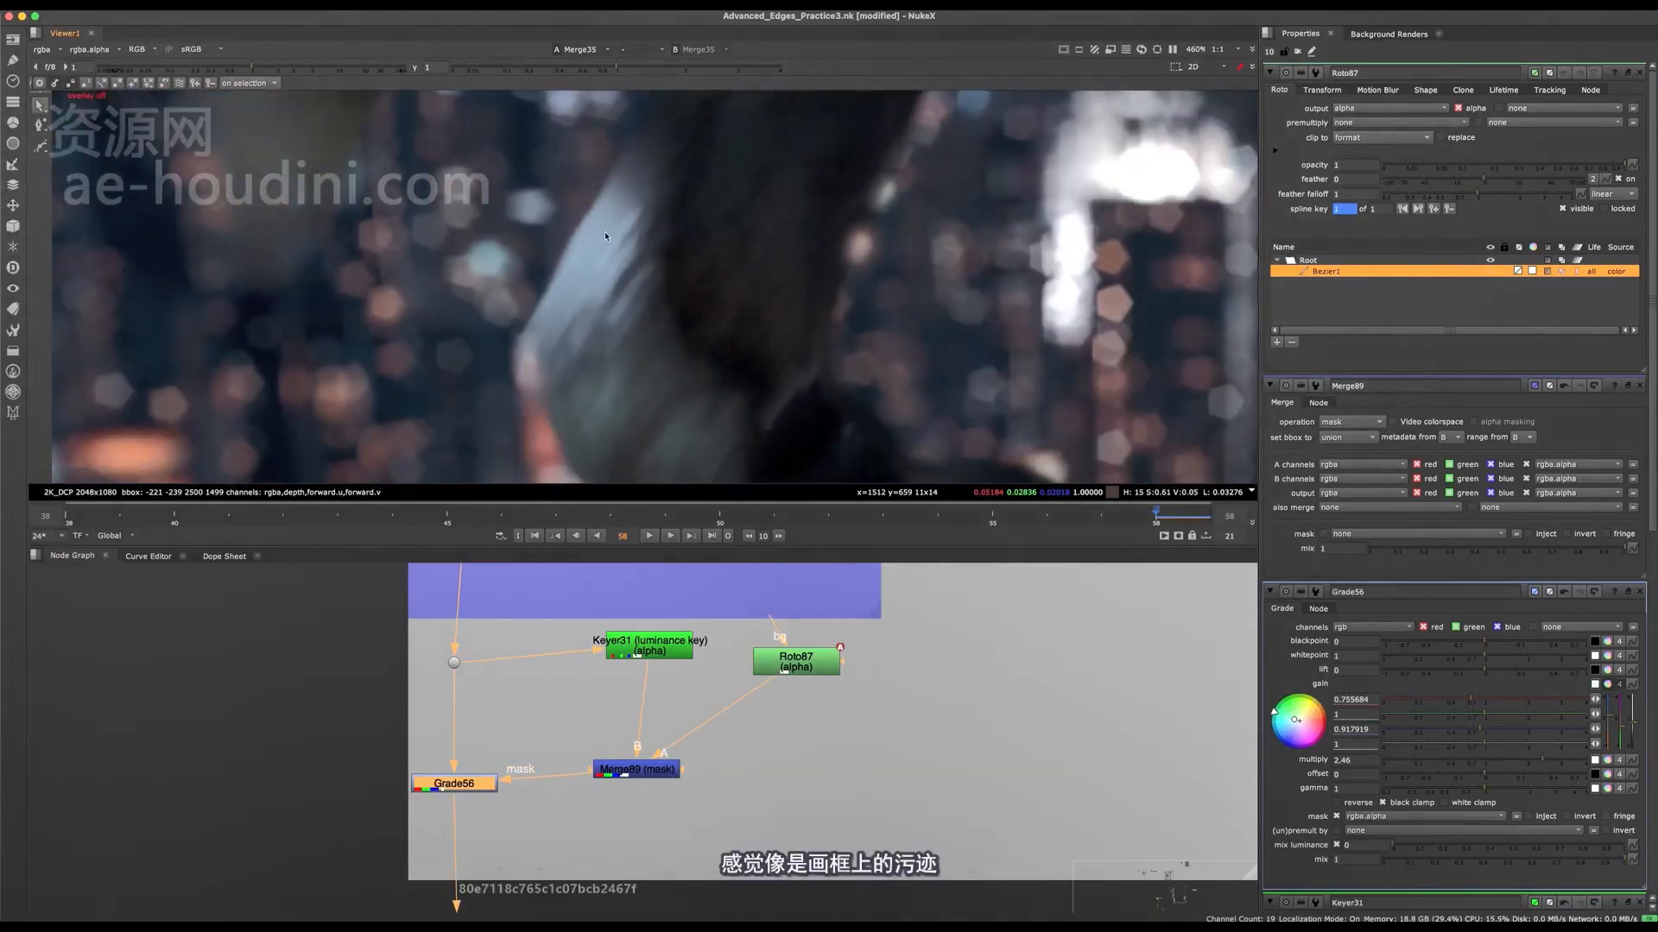
scroll(605, 235, down, 6)
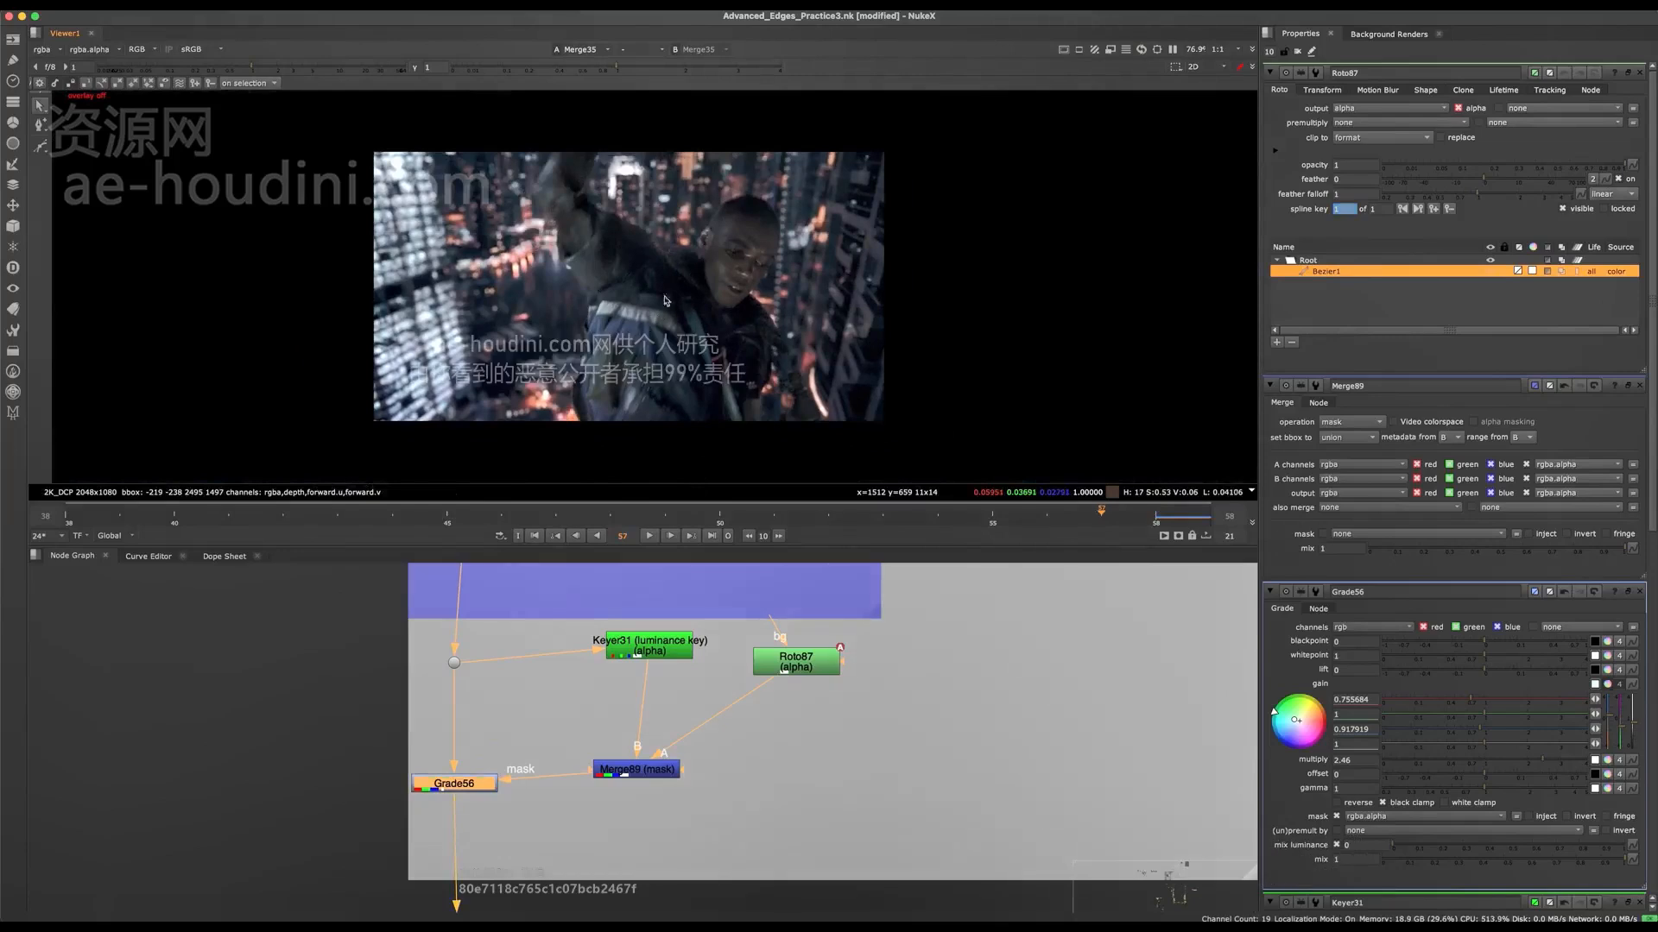
Step: Move Roto87's Bezier points at frame 57 to follow the character's ear and the side of his face
scroll(687, 302, up, 1)
middle_drag(648, 706, 588, 762)
click(753, 710)
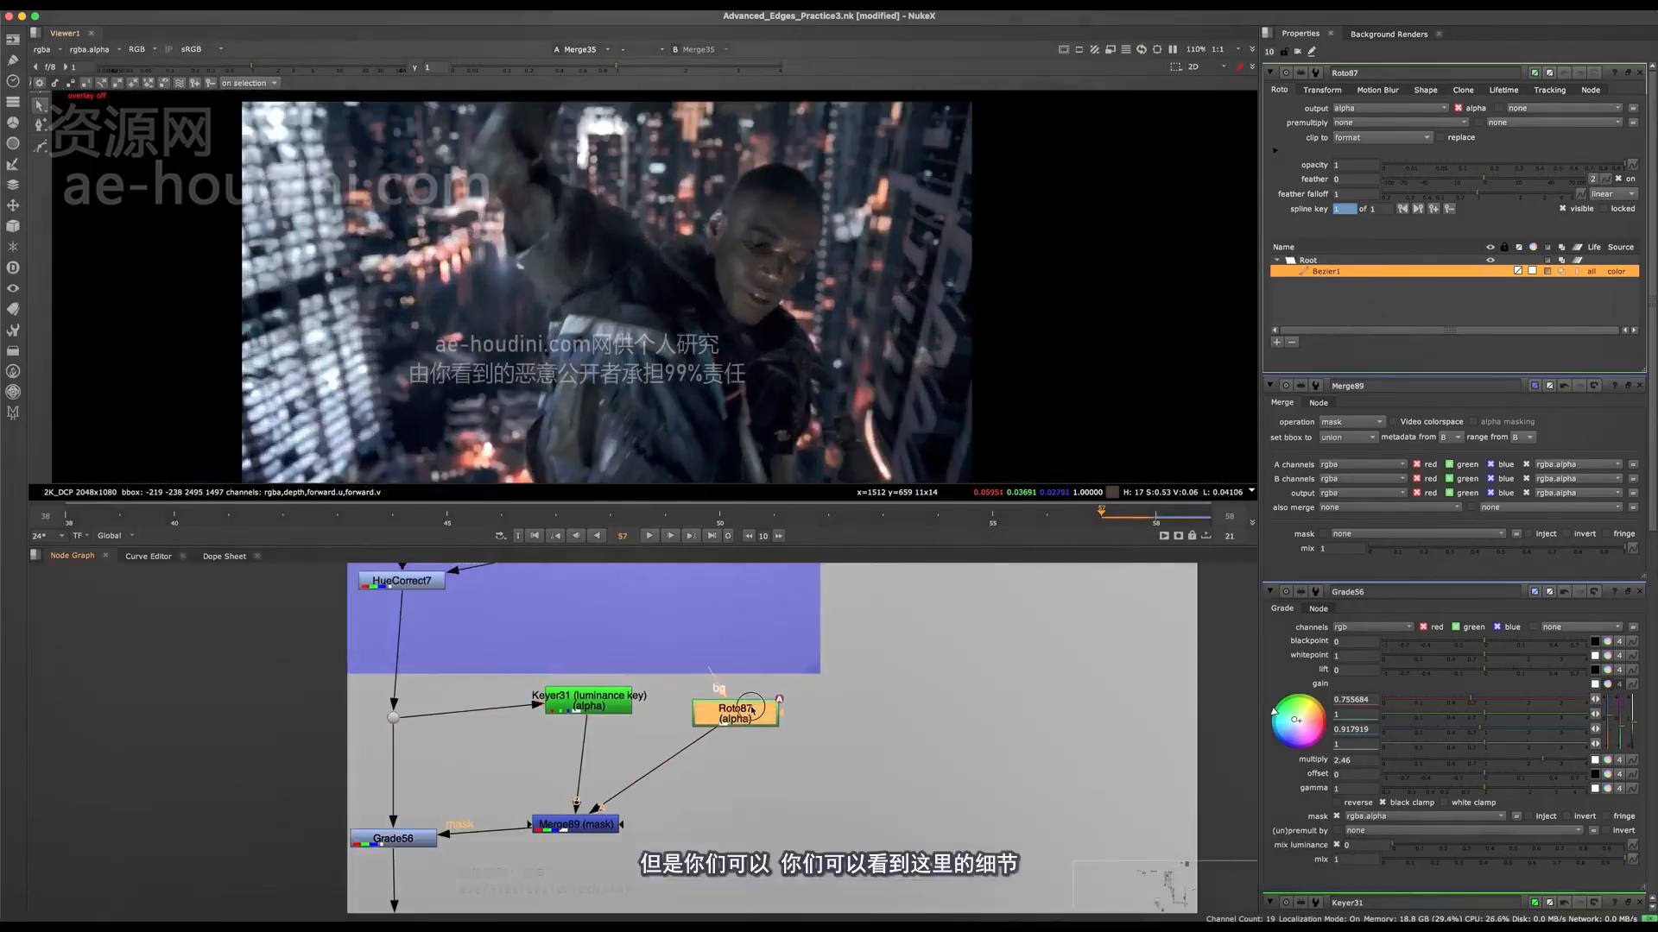
key(q)
scroll(704, 269, up, 2)
middle_drag(705, 269, 688, 381)
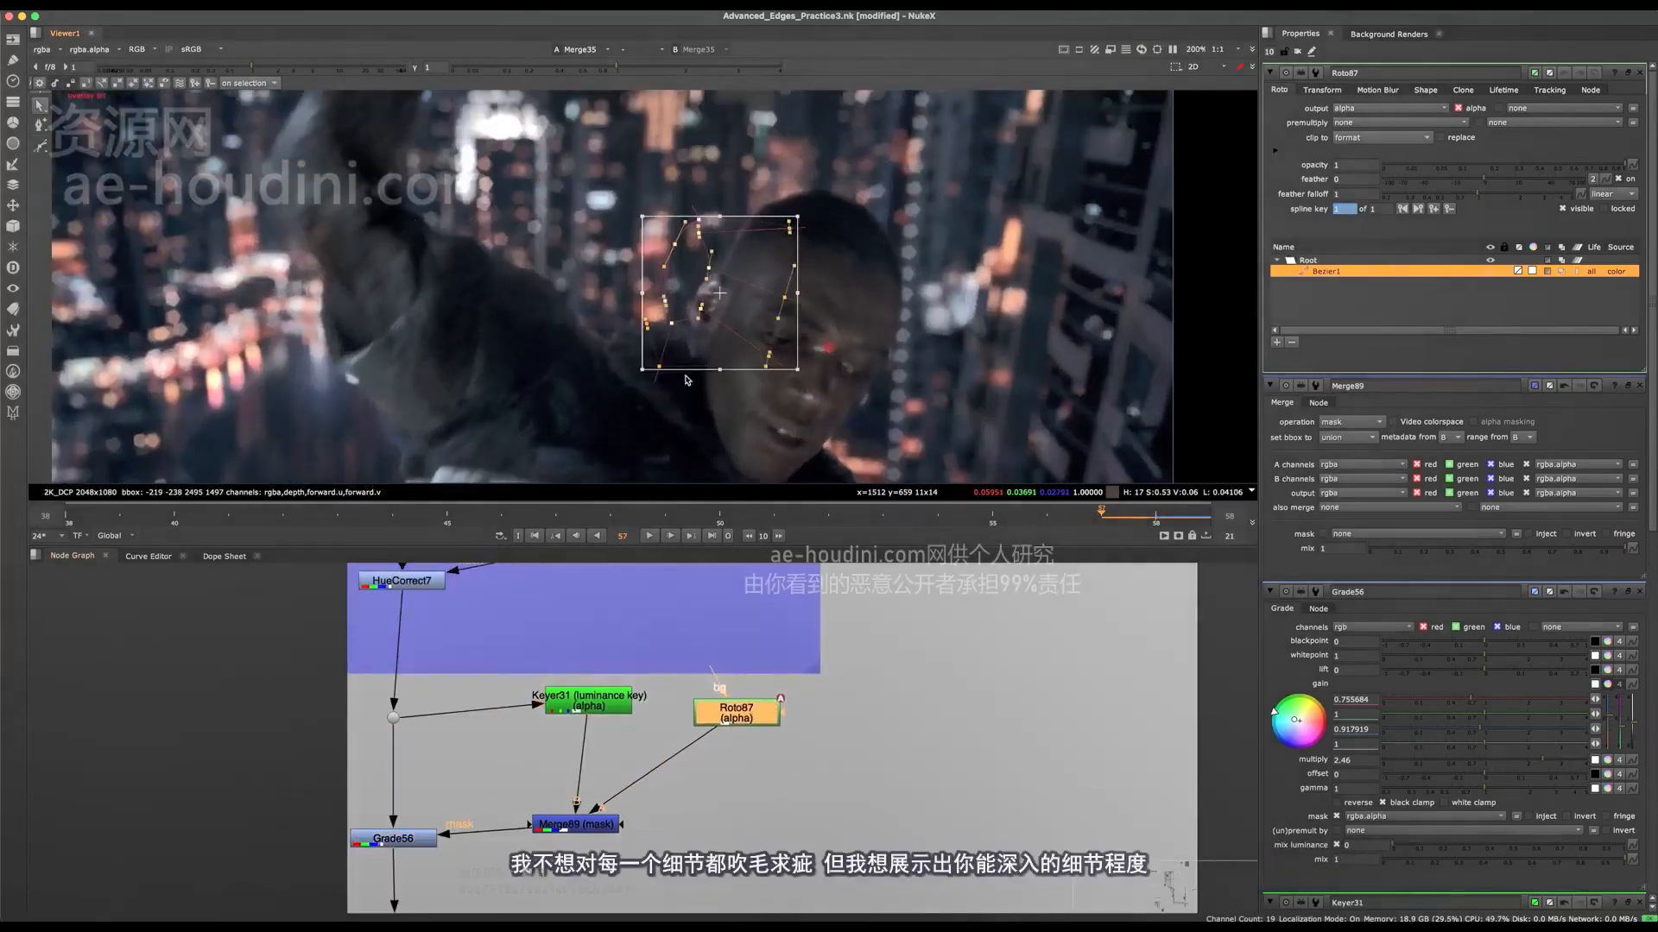
drag(701, 354, 699, 366)
click(713, 439)
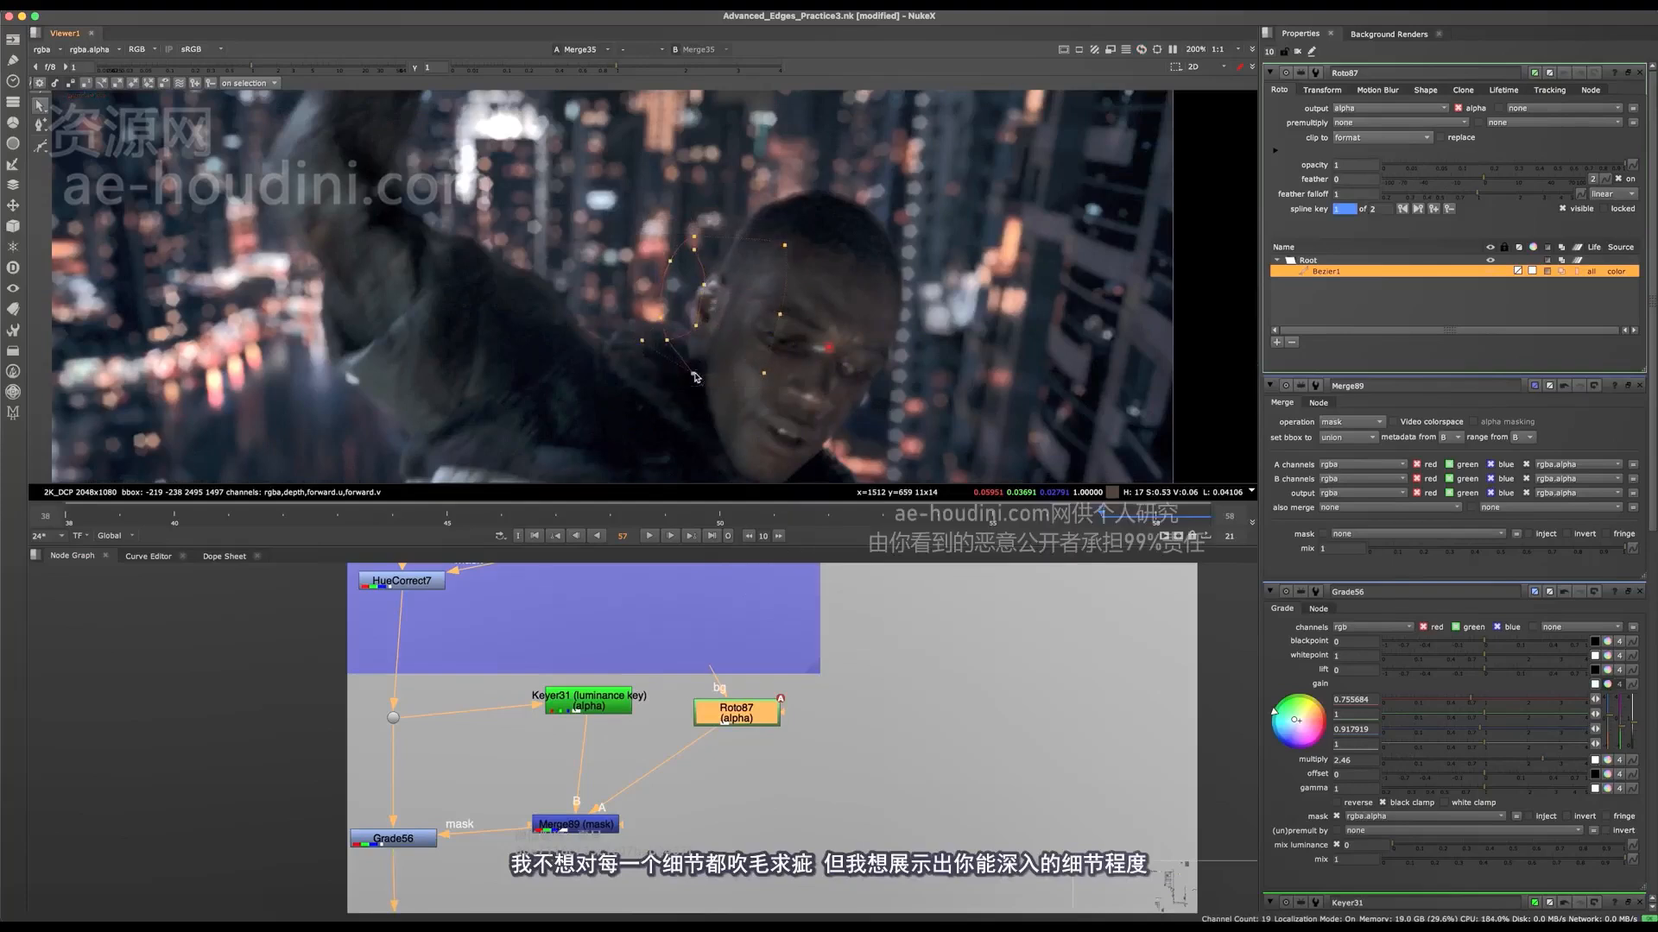
drag(670, 343, 689, 351)
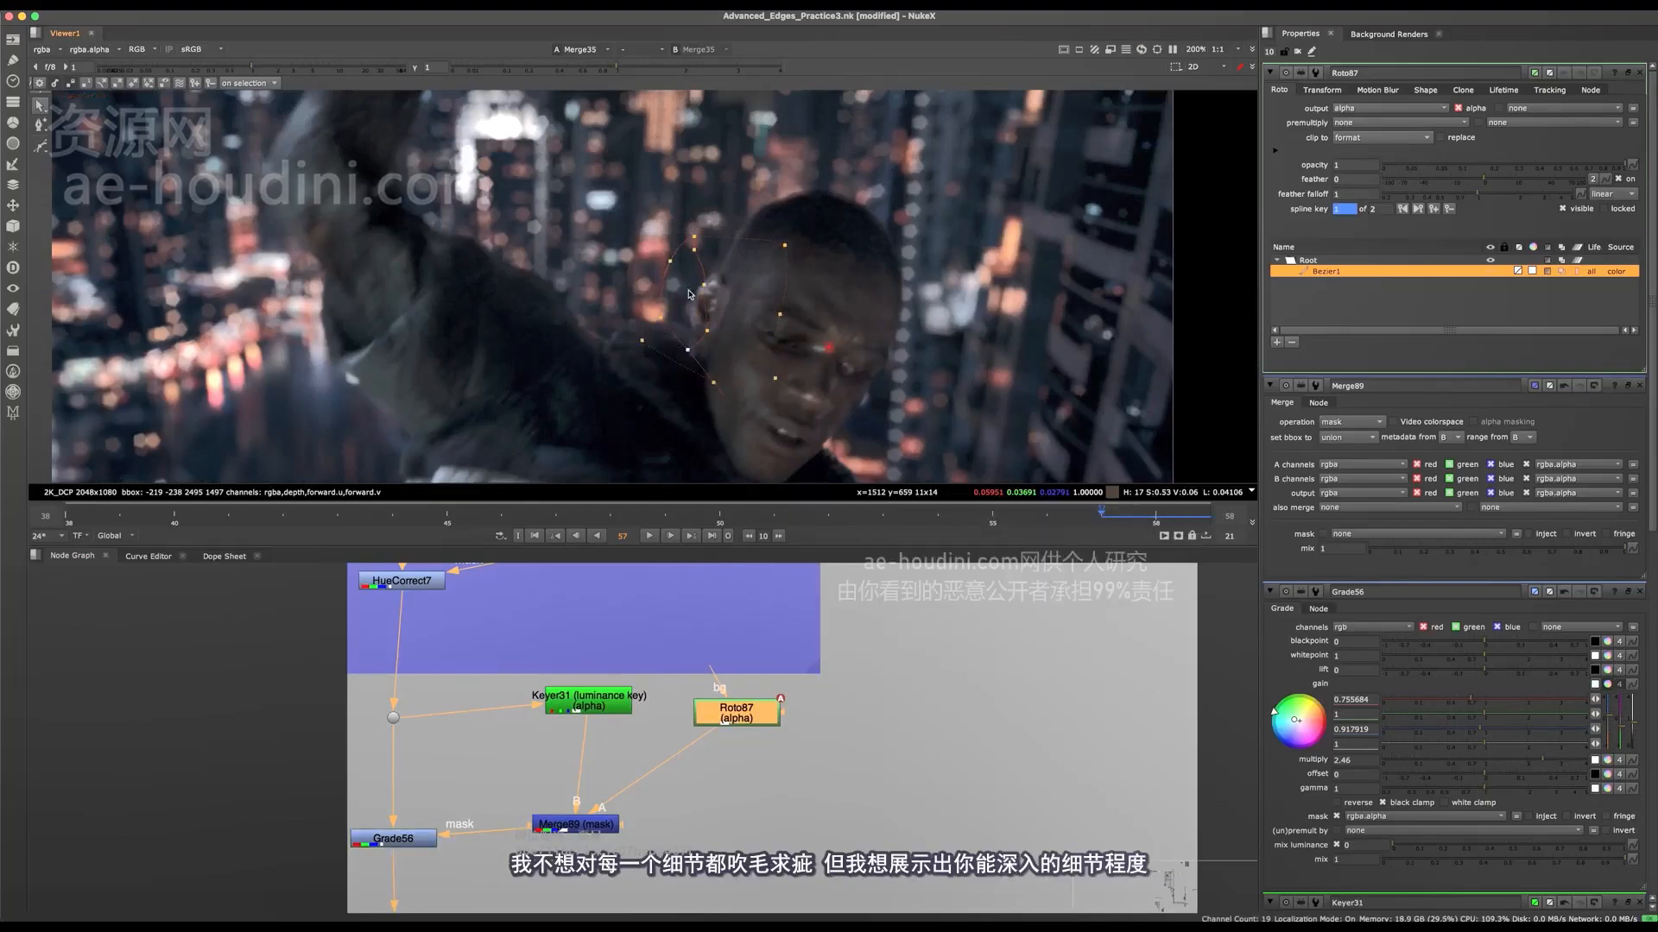
drag(709, 282, 683, 252)
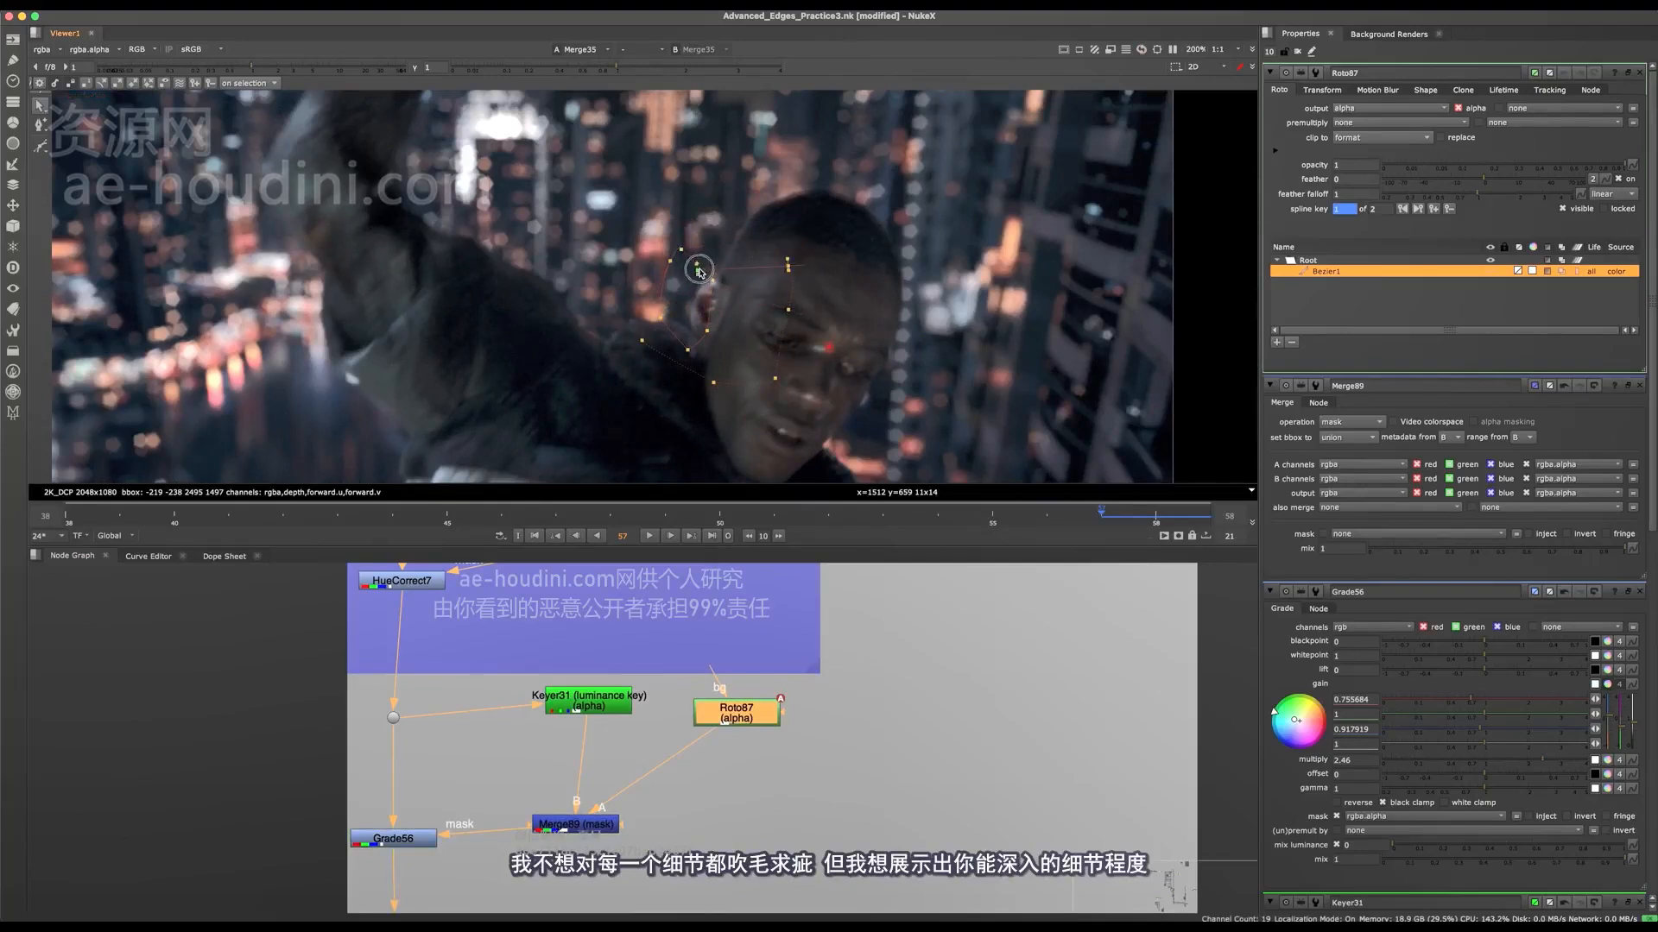
Step: Refine the Bezier points around the ear in close-up at frame 57 and undo the last move
scroll(760, 299, up, 5)
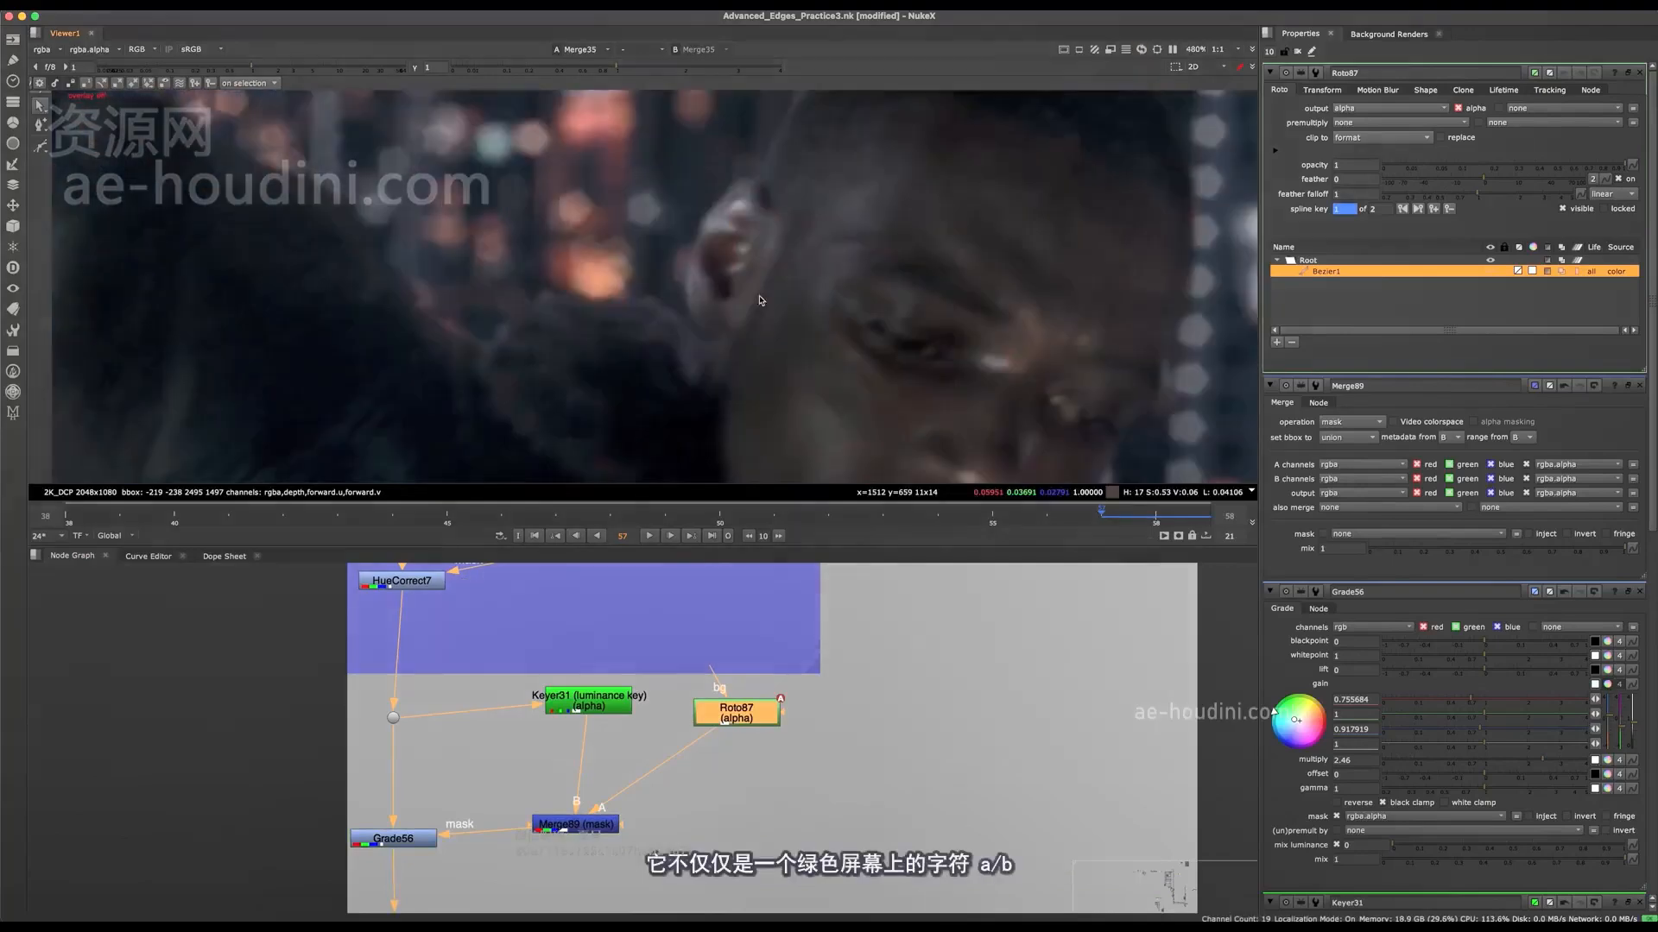
middle_drag(836, 313, 814, 370)
drag(1039, 167, 635, 382)
drag(733, 336, 481, 206)
key(super+z)
key(q)
scroll(753, 302, down, 3)
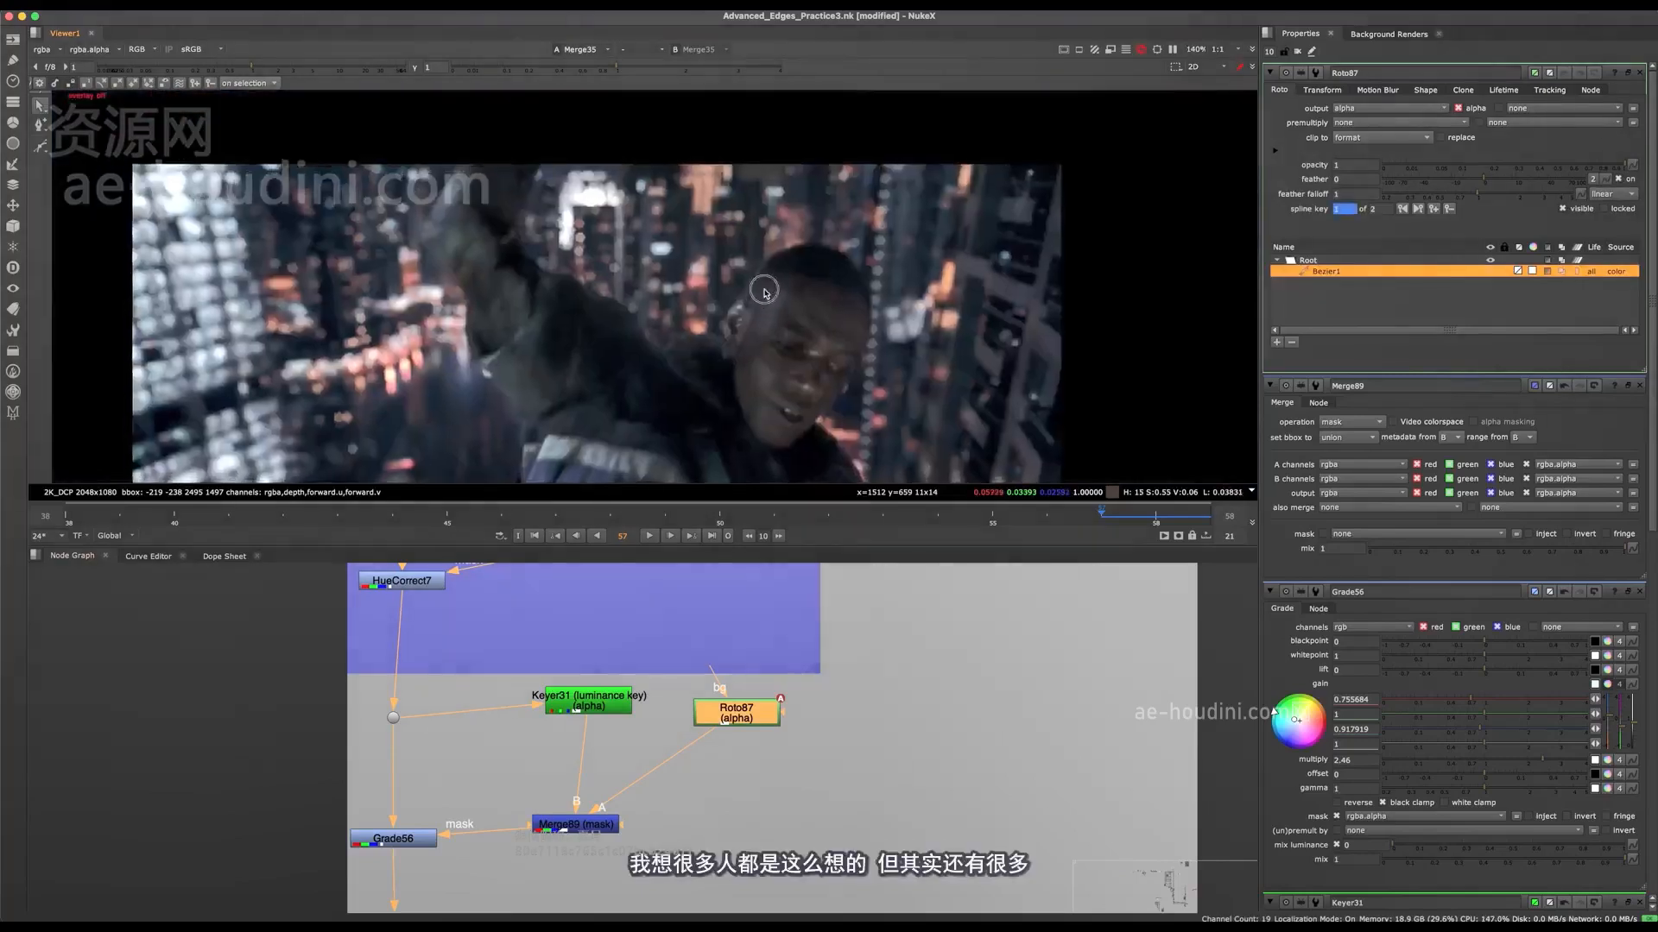
Step: Check the ear light at frame 57 in close-up and from farther out, with the roto overlay shown and hidden
key(q)
scroll(765, 283, up, 2)
drag(922, 176, 756, 228)
key(q)
scroll(777, 282, down, 5)
middle_drag(793, 298, 788, 350)
scroll(814, 214, up, 2)
Step: Save the script and reposition the whole Roto87 Bezier over the ear at frame 54
scroll(813, 214, up, 1)
key(q)
scroll(801, 259, up, 2)
key(super+a)
key(super+s)
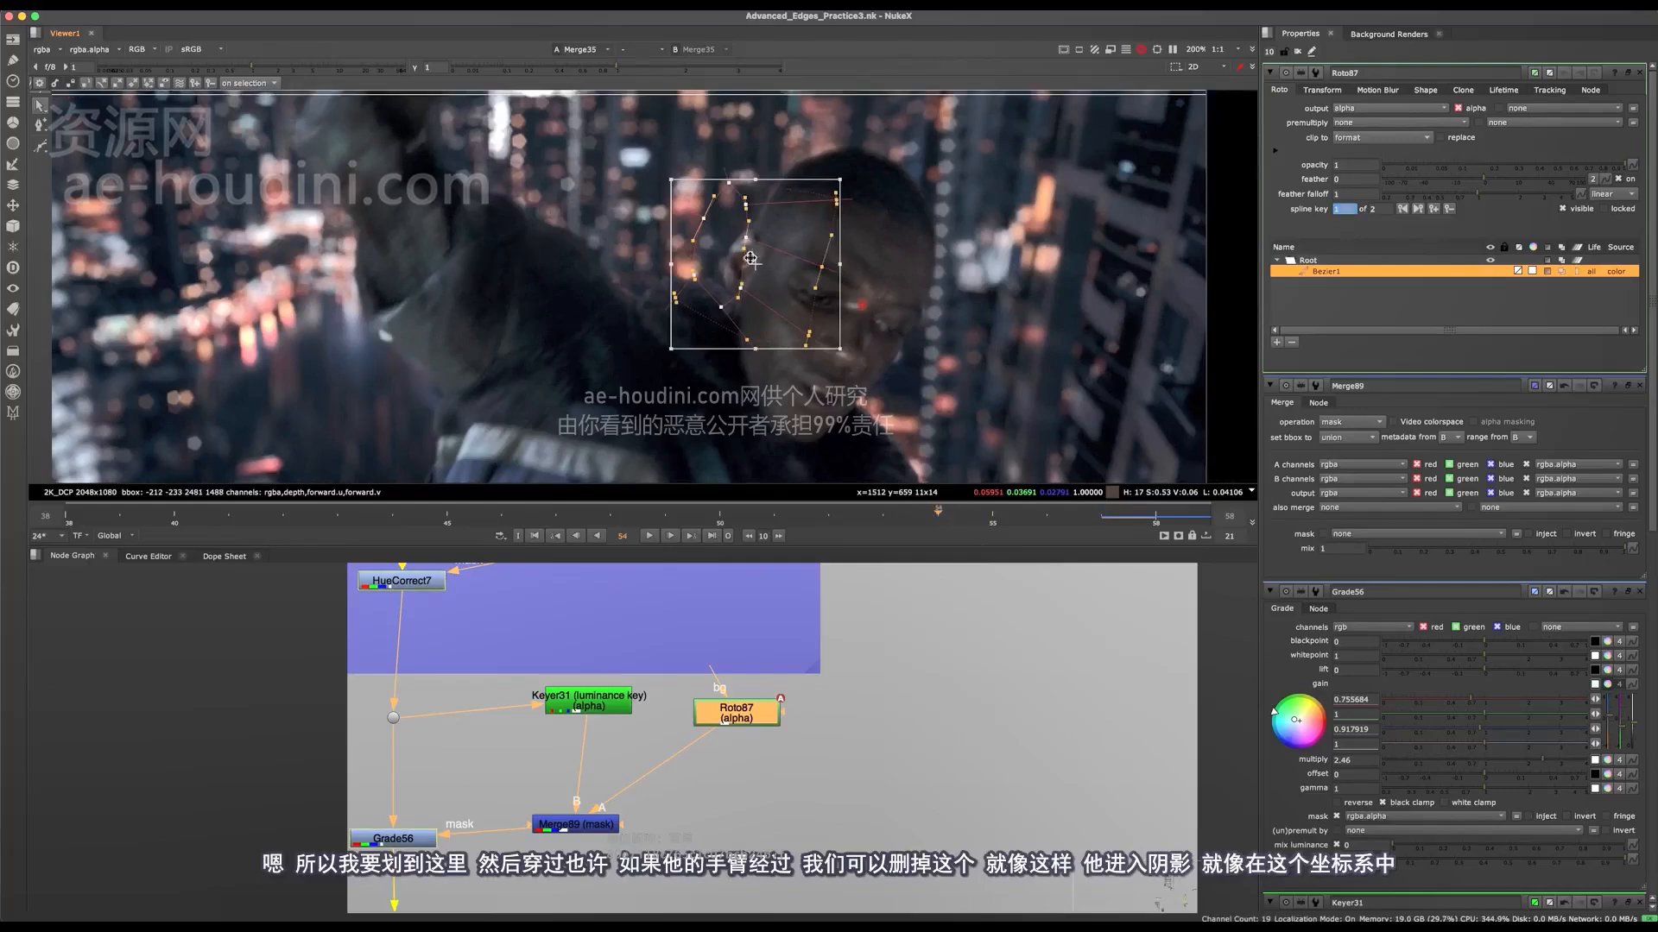
mouse_move(826, 305)
mouse_down()
mouse_move(861, 279)
mouse_move(877, 302)
mouse_move(728, 265)
mouse_move(824, 341)
mouse_move(760, 319)
mouse_move(813, 310)
mouse_move(803, 291)
mouse_up()
scroll(813, 310, down, 2)
Step: Move the whole Roto87 Bezier off the face into the background beside the head at frame 51
click(775, 511)
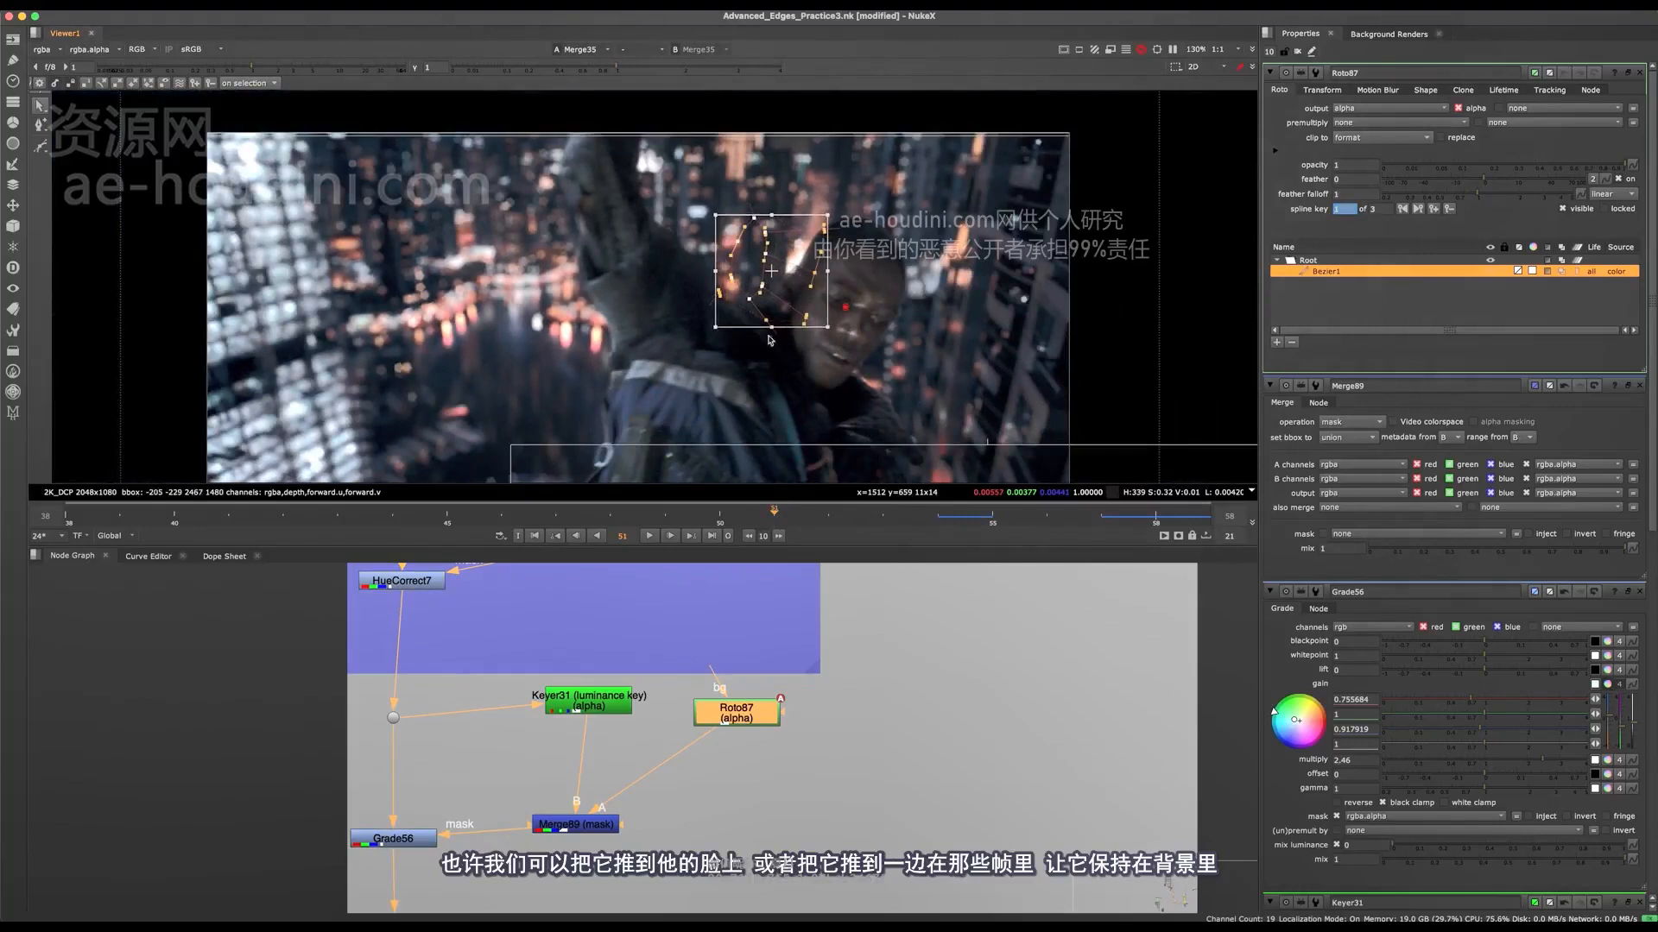
scroll(820, 289, up, 2)
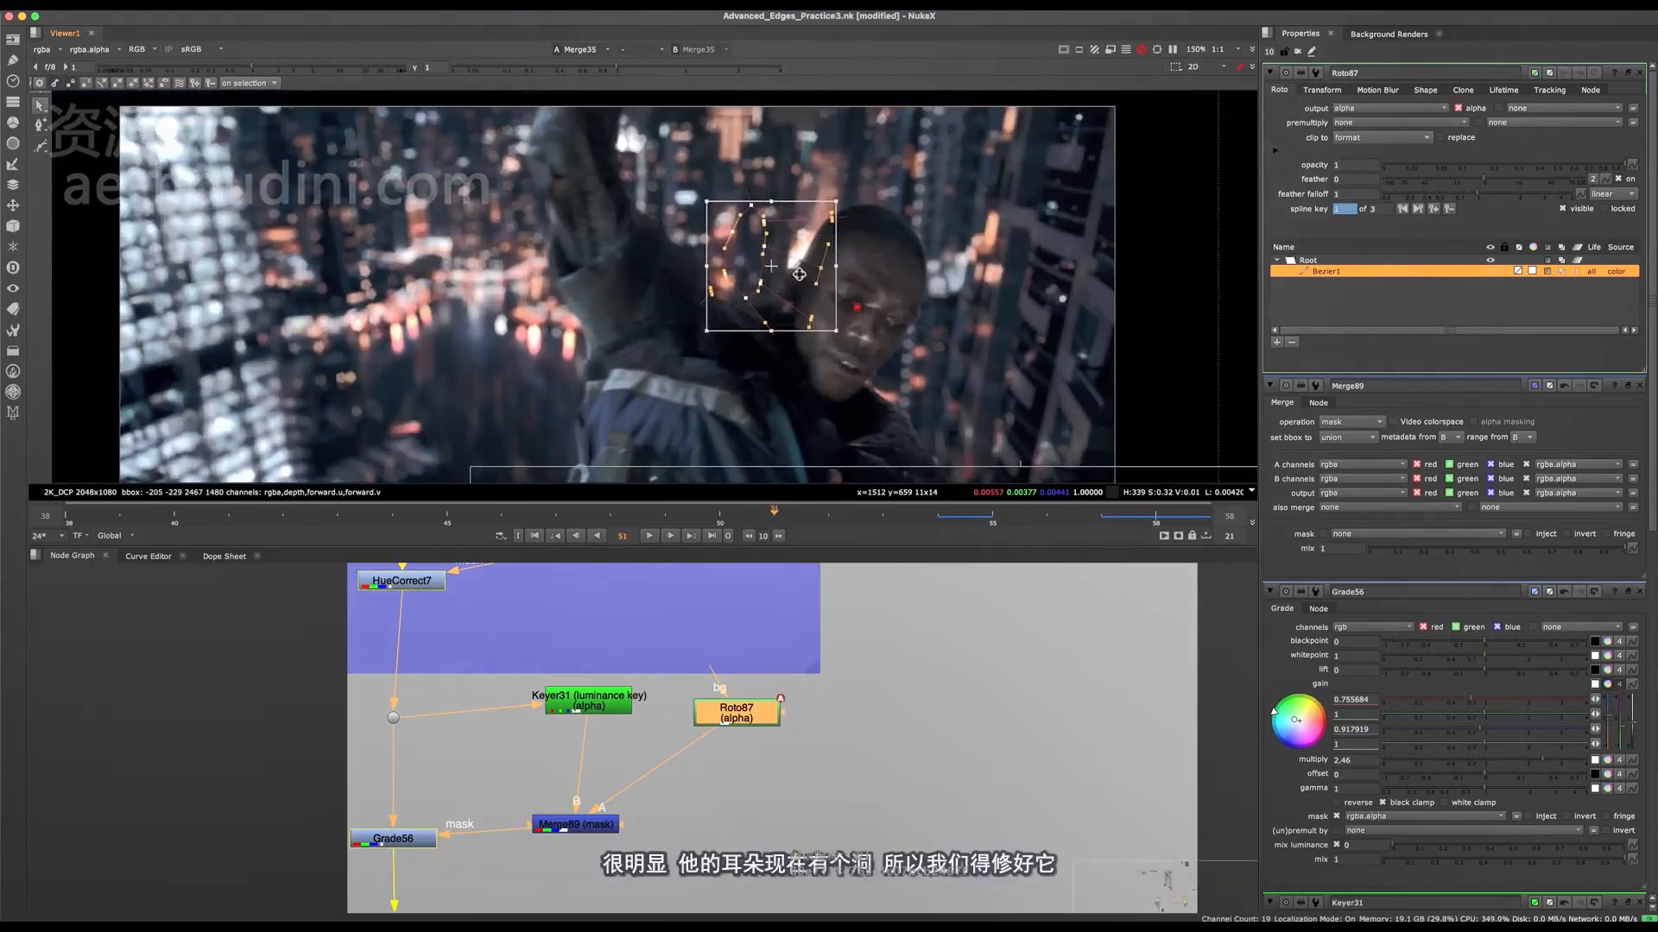
scroll(812, 354, up, 8)
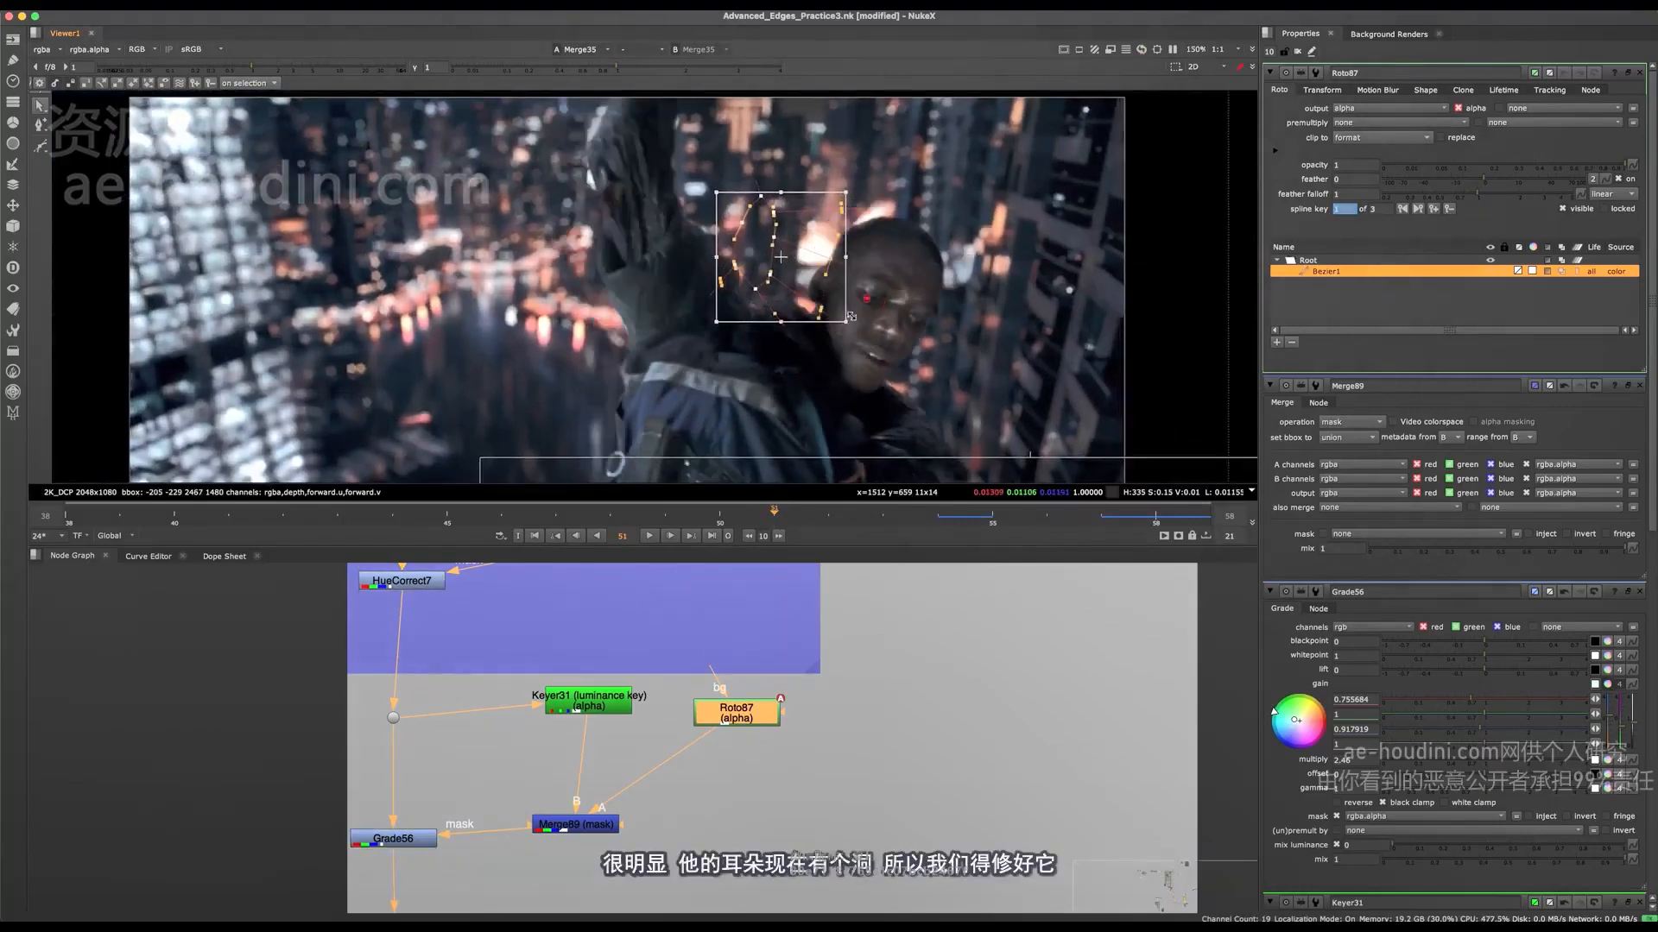
scroll(827, 256, down, 6)
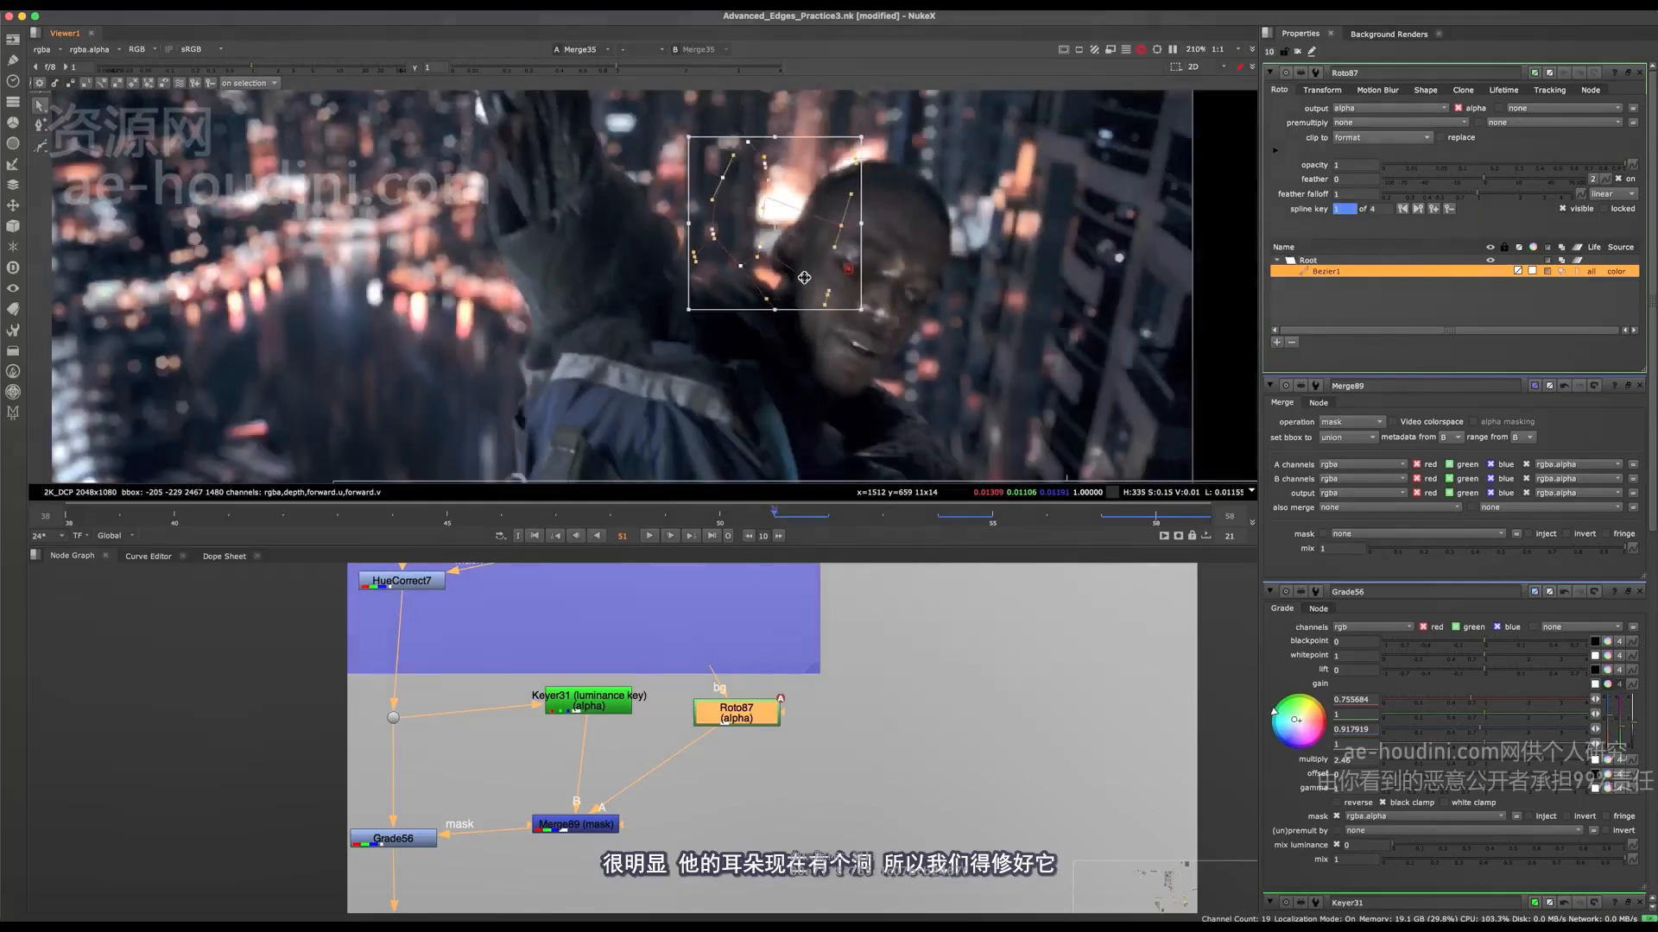
mouse_move(760, 236)
mouse_down()
mouse_move(768, 255)
mouse_move(855, 259)
mouse_move(738, 294)
mouse_move(743, 221)
mouse_up()
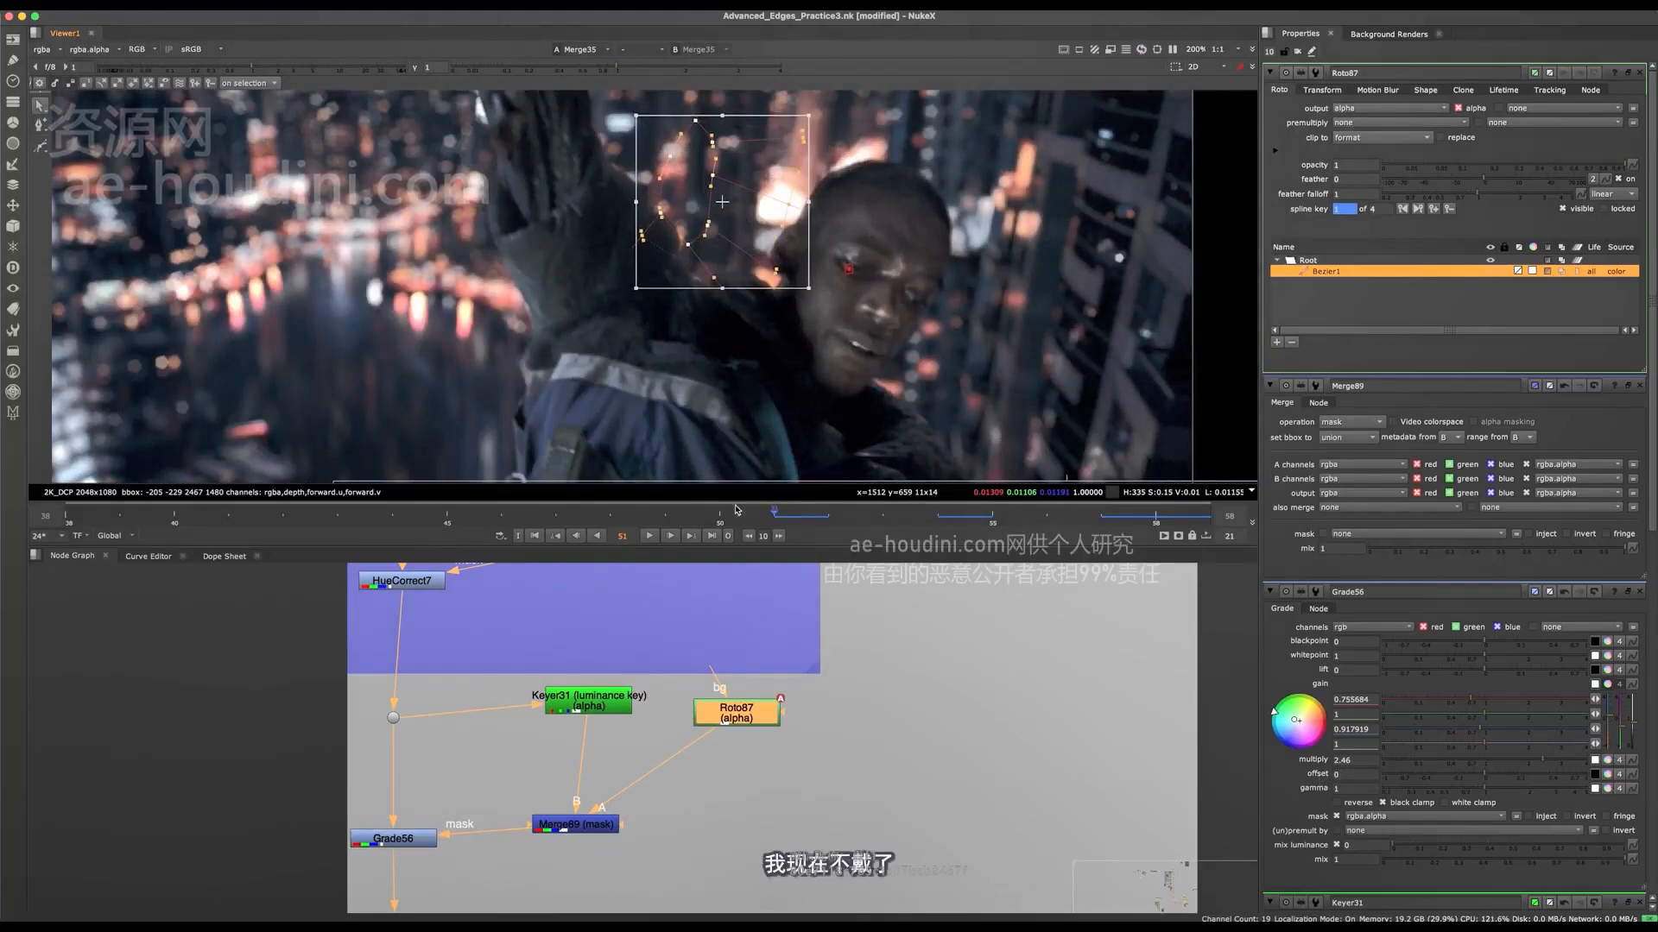
Step: Move the whole Roto87 Bezier back over the side of the head at frame 47
key(Left)
key(Left)
key(Left)
key(Left)
scroll(829, 267, down, 6)
scroll(795, 269, up, 4)
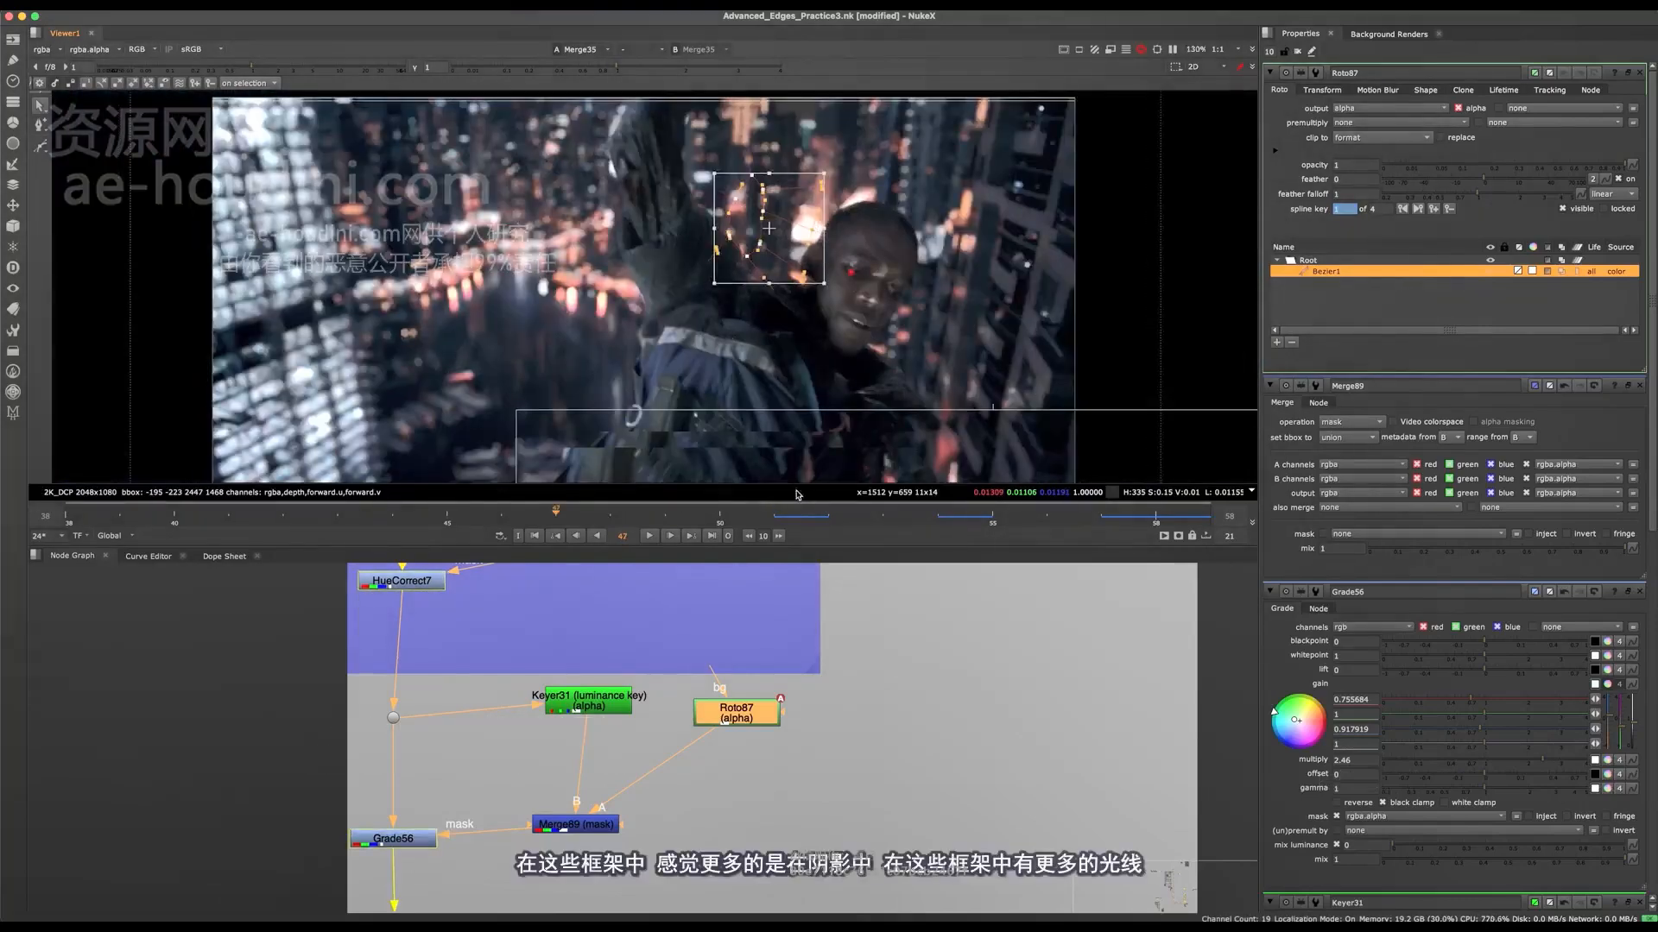
mouse_move(794, 242)
mouse_down()
mouse_move(840, 258)
mouse_move(821, 260)
mouse_up()
scroll(835, 274, up, 4)
scroll(823, 260, down, 6)
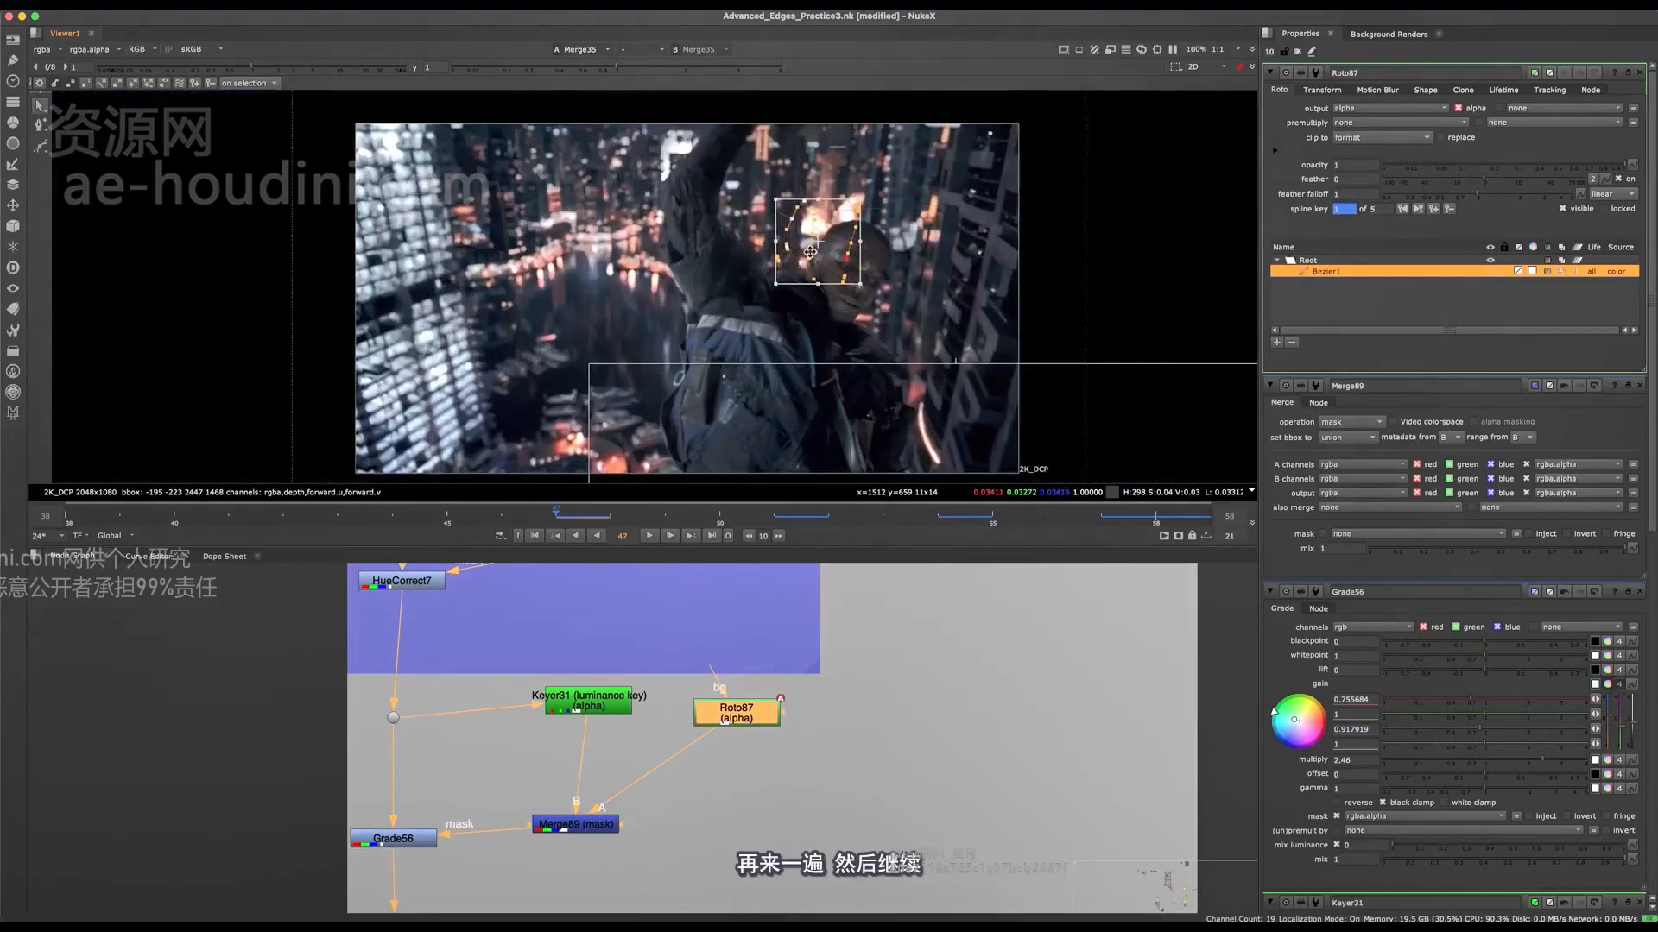
Step: Reposition the Roto87 Bezier at frame 43 and move its face-side points over the head
click(337, 512)
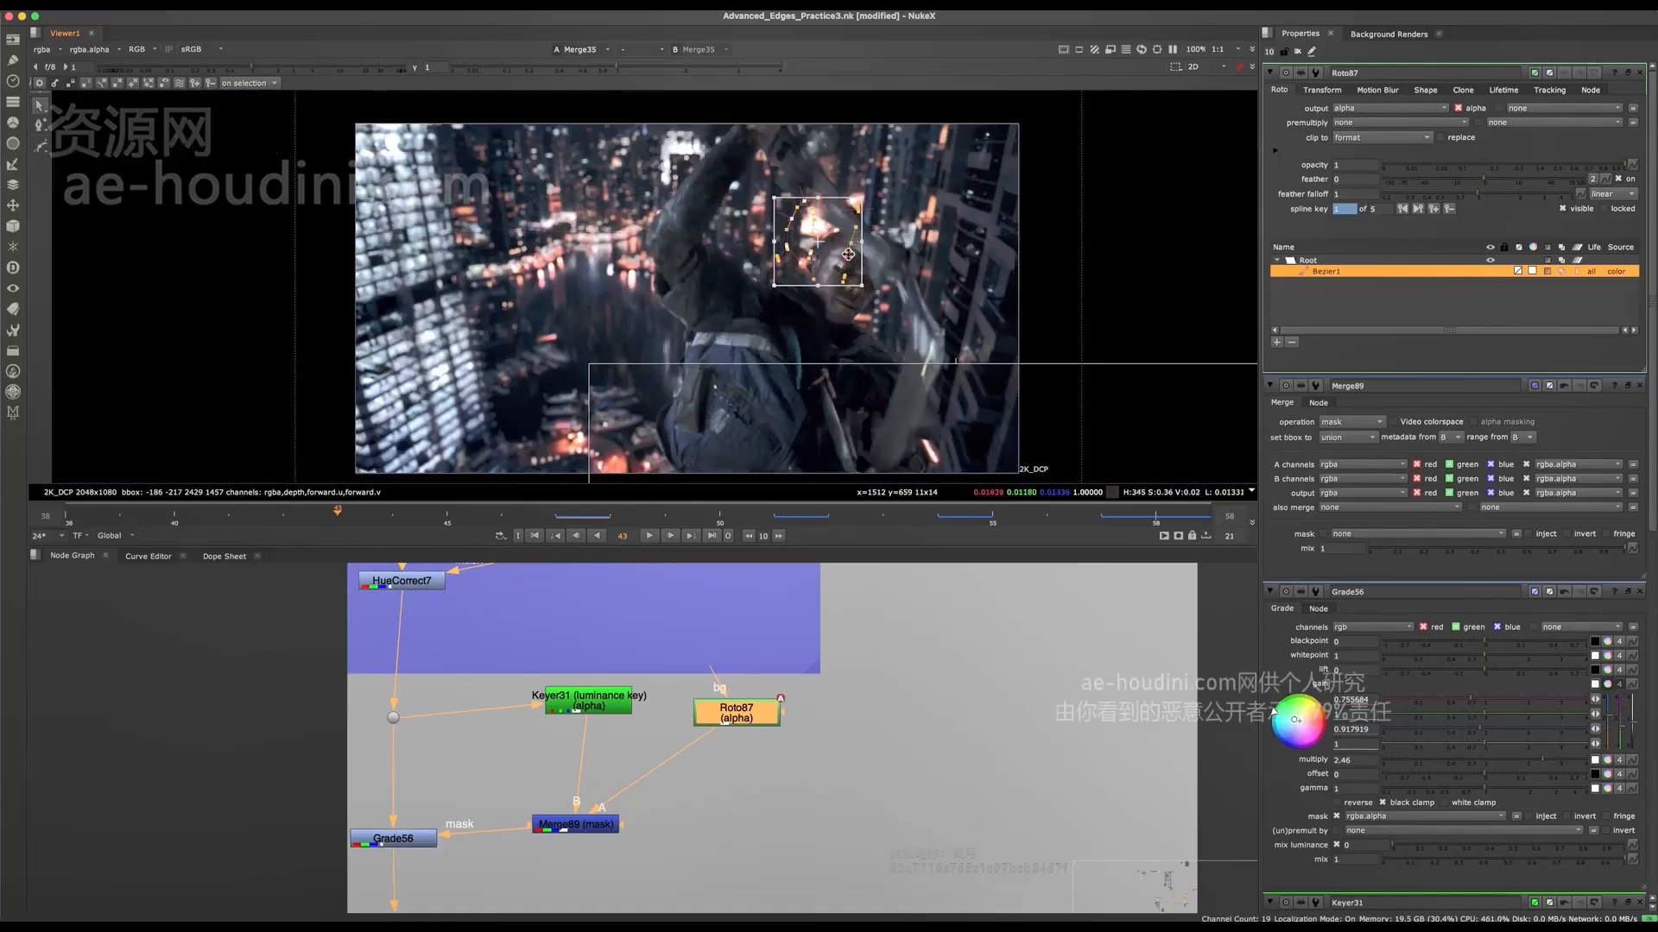
scroll(840, 264, up, 6)
drag(833, 239, 825, 290)
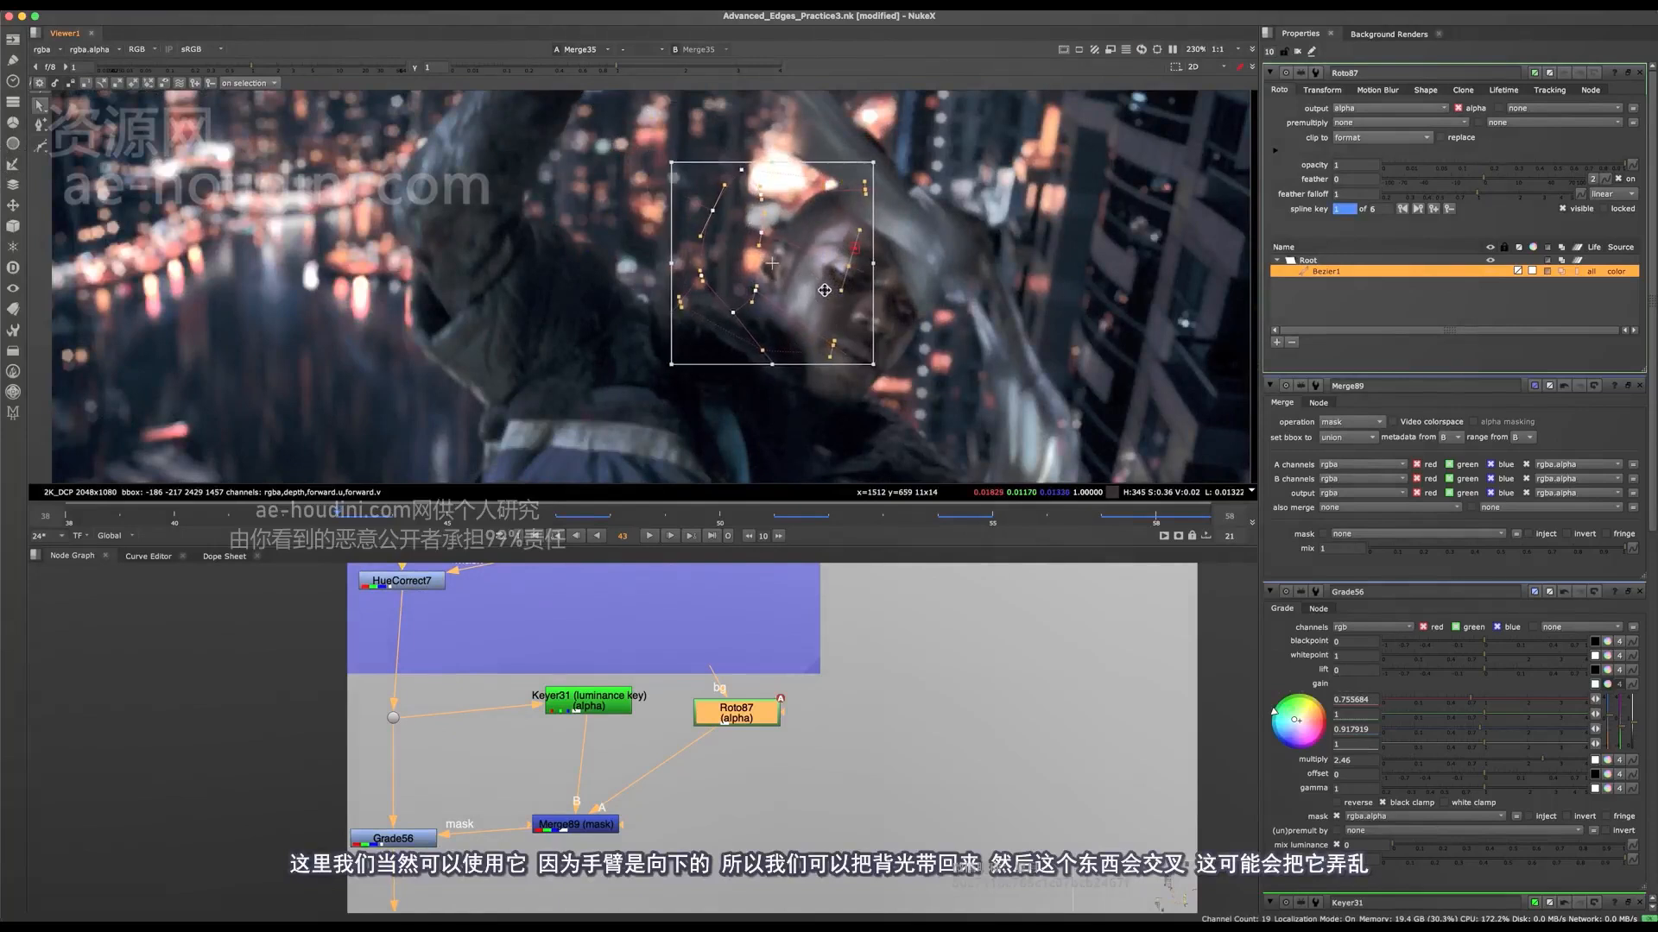
drag(948, 148, 816, 342)
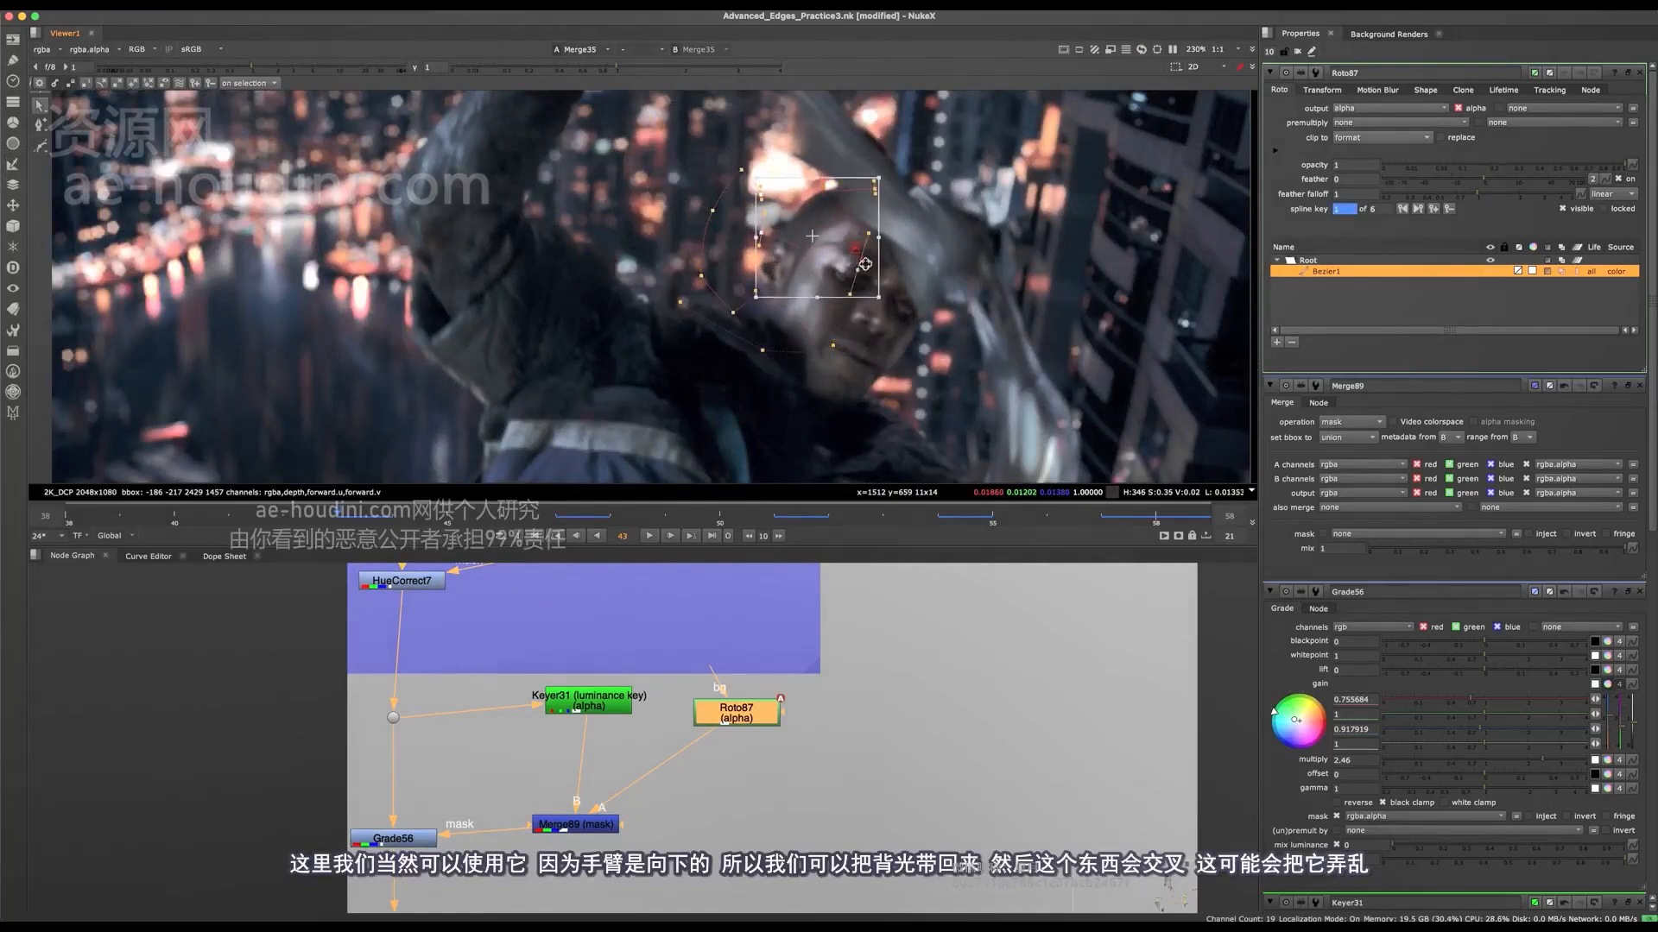
scroll(865, 265, down, 10)
scroll(831, 276, up, 8)
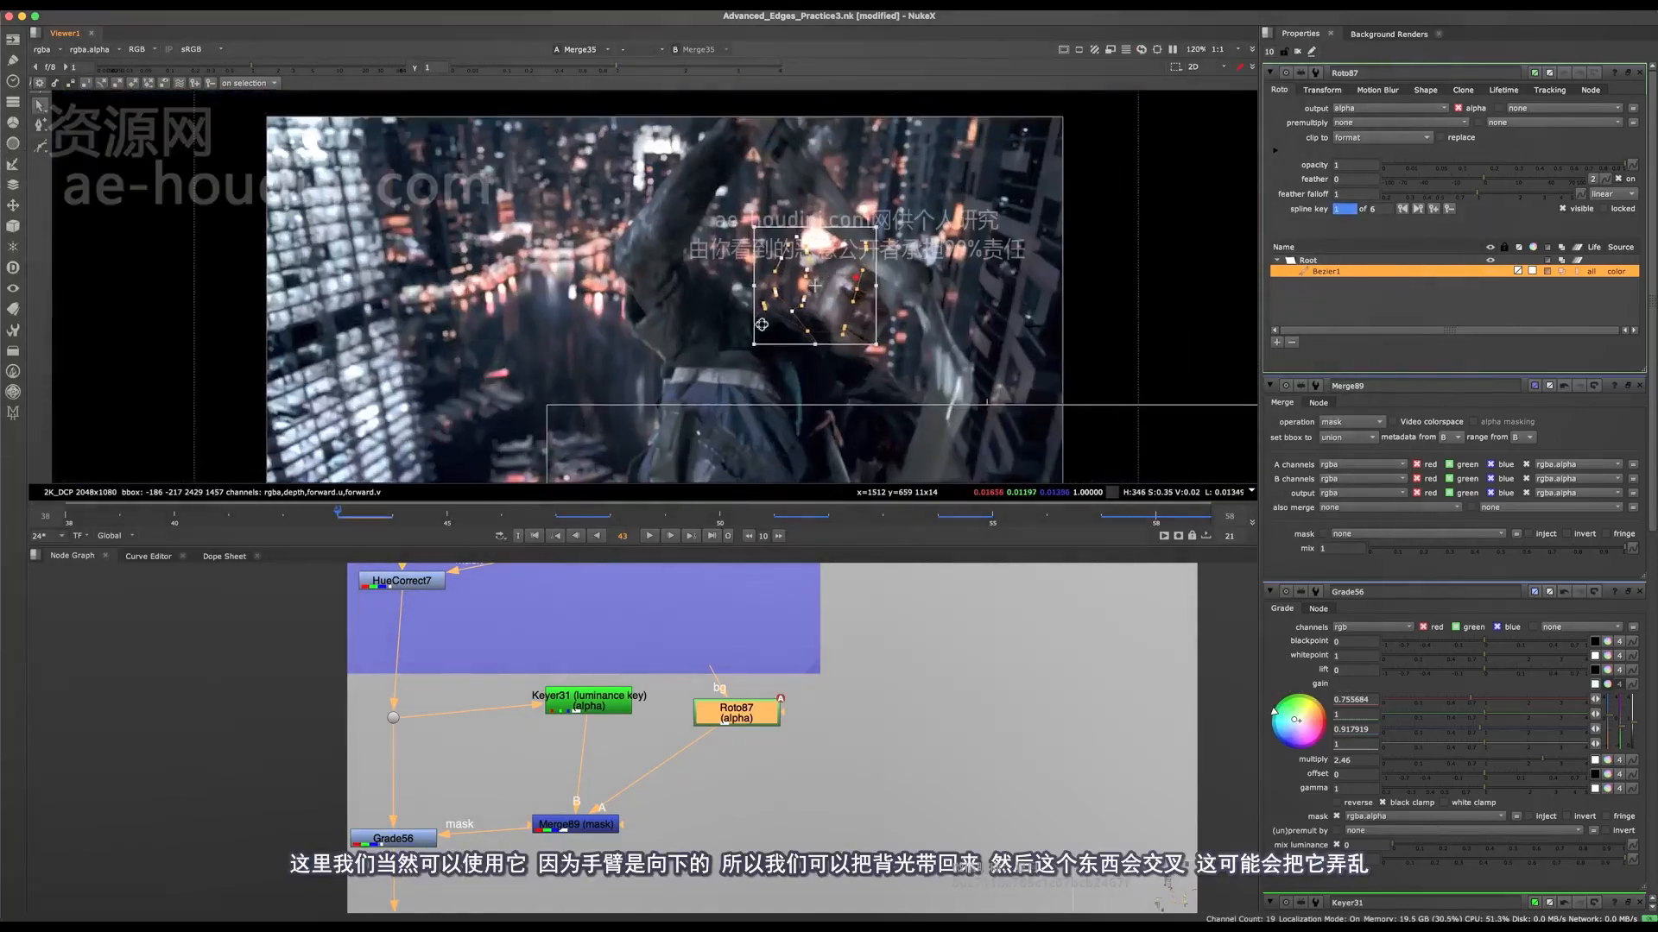
Step: Compare frame 40 with Grade56 disabled and enabled, and examine the arm crossing the head
click(166, 523)
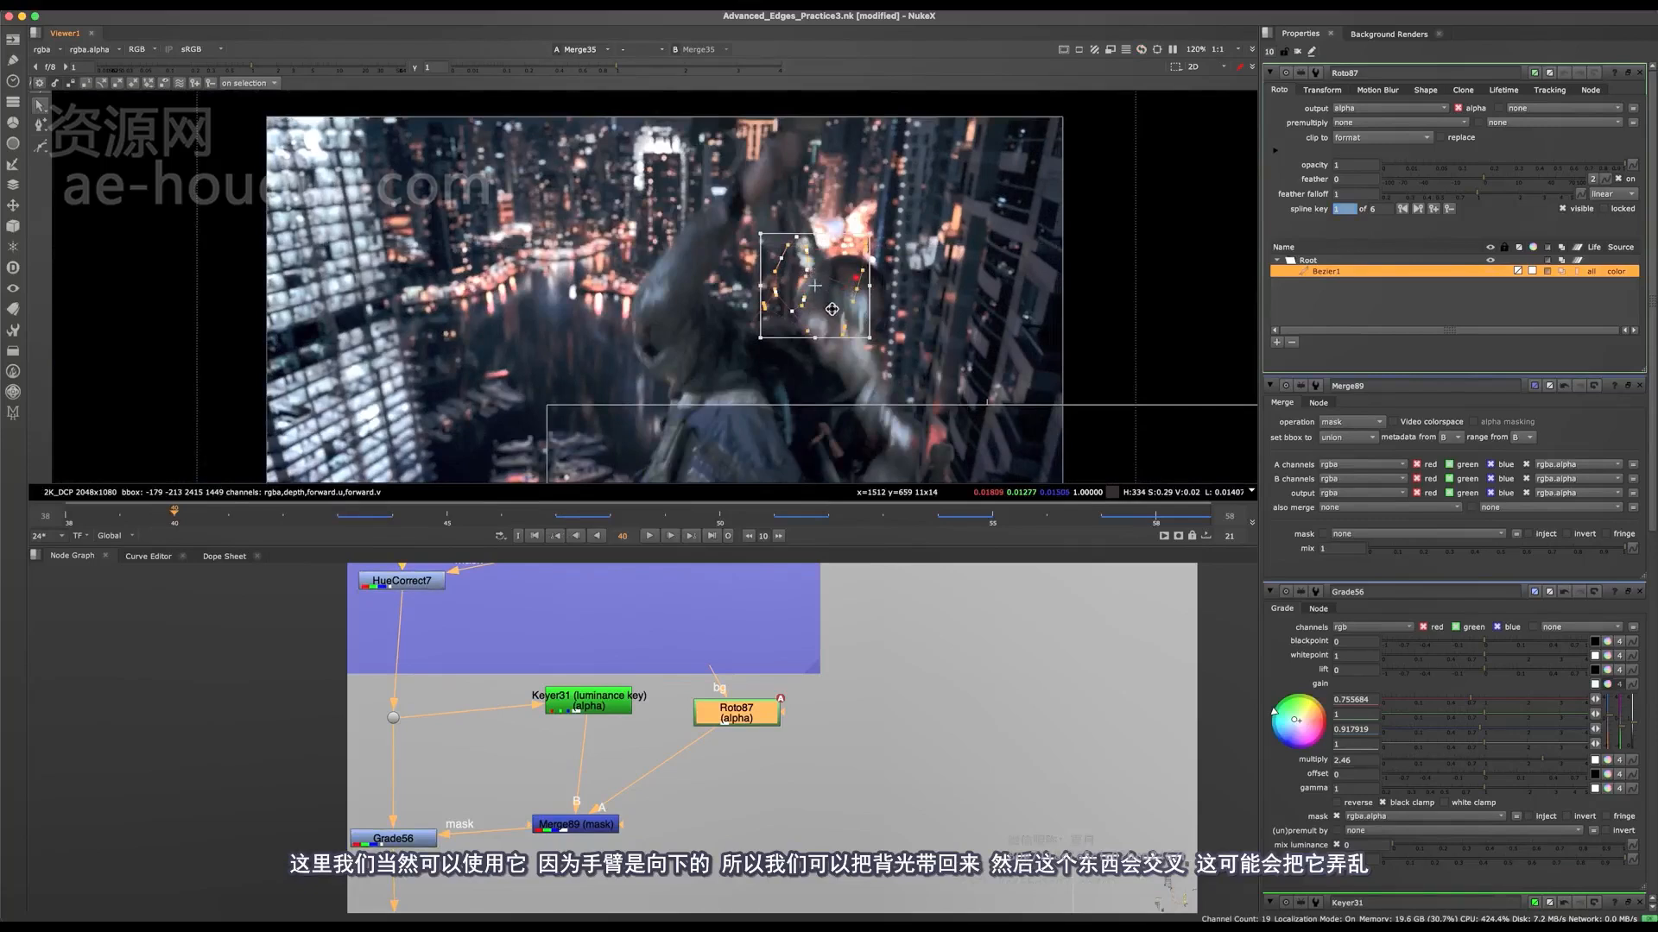
click(389, 839)
key(d)
key(d)
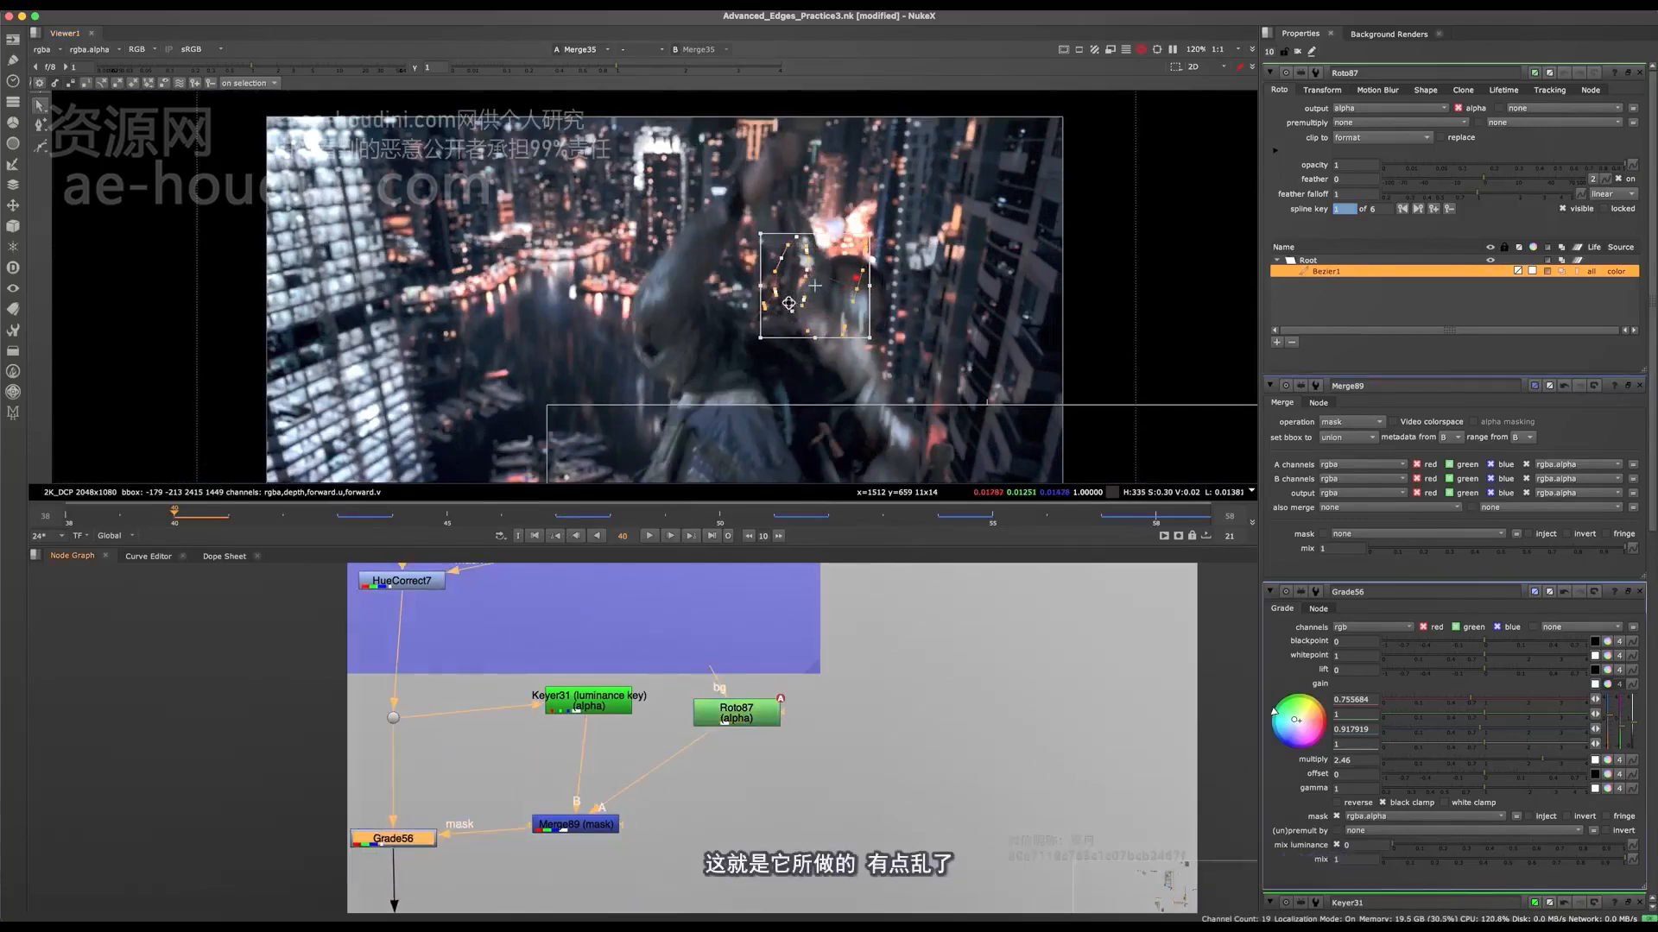
scroll(788, 304, up, 4)
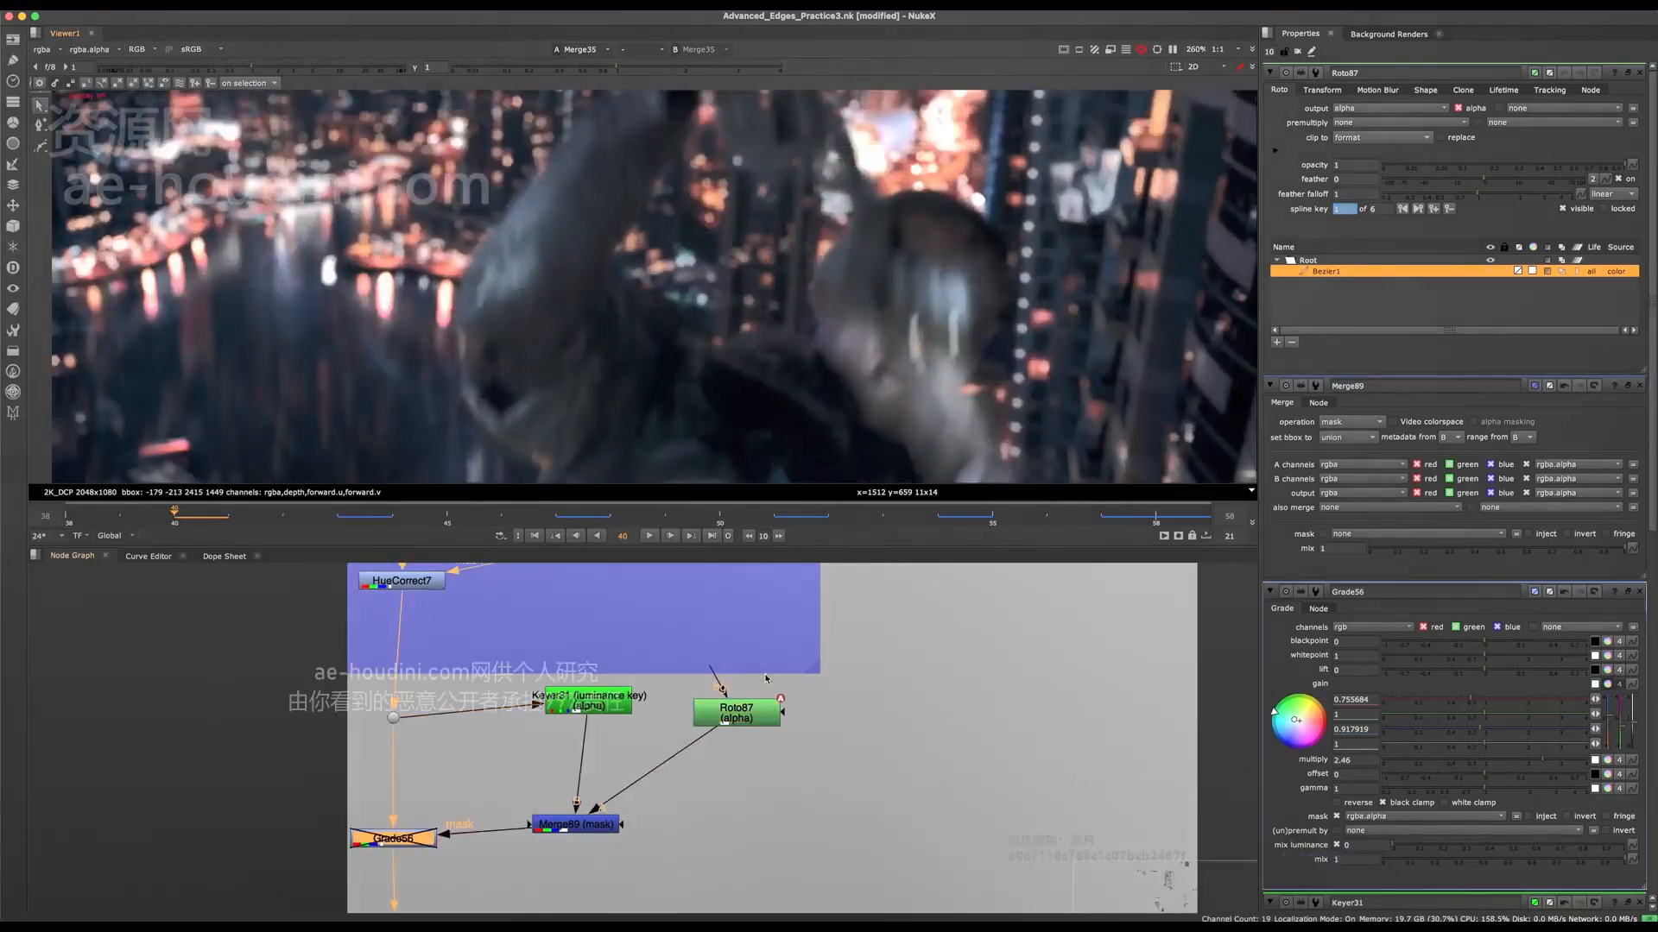
Step: Add Roto88 and combine it with Roto87 through a new Merge set to stencil, feeding Merge89's A input
drag(735, 712, 790, 737)
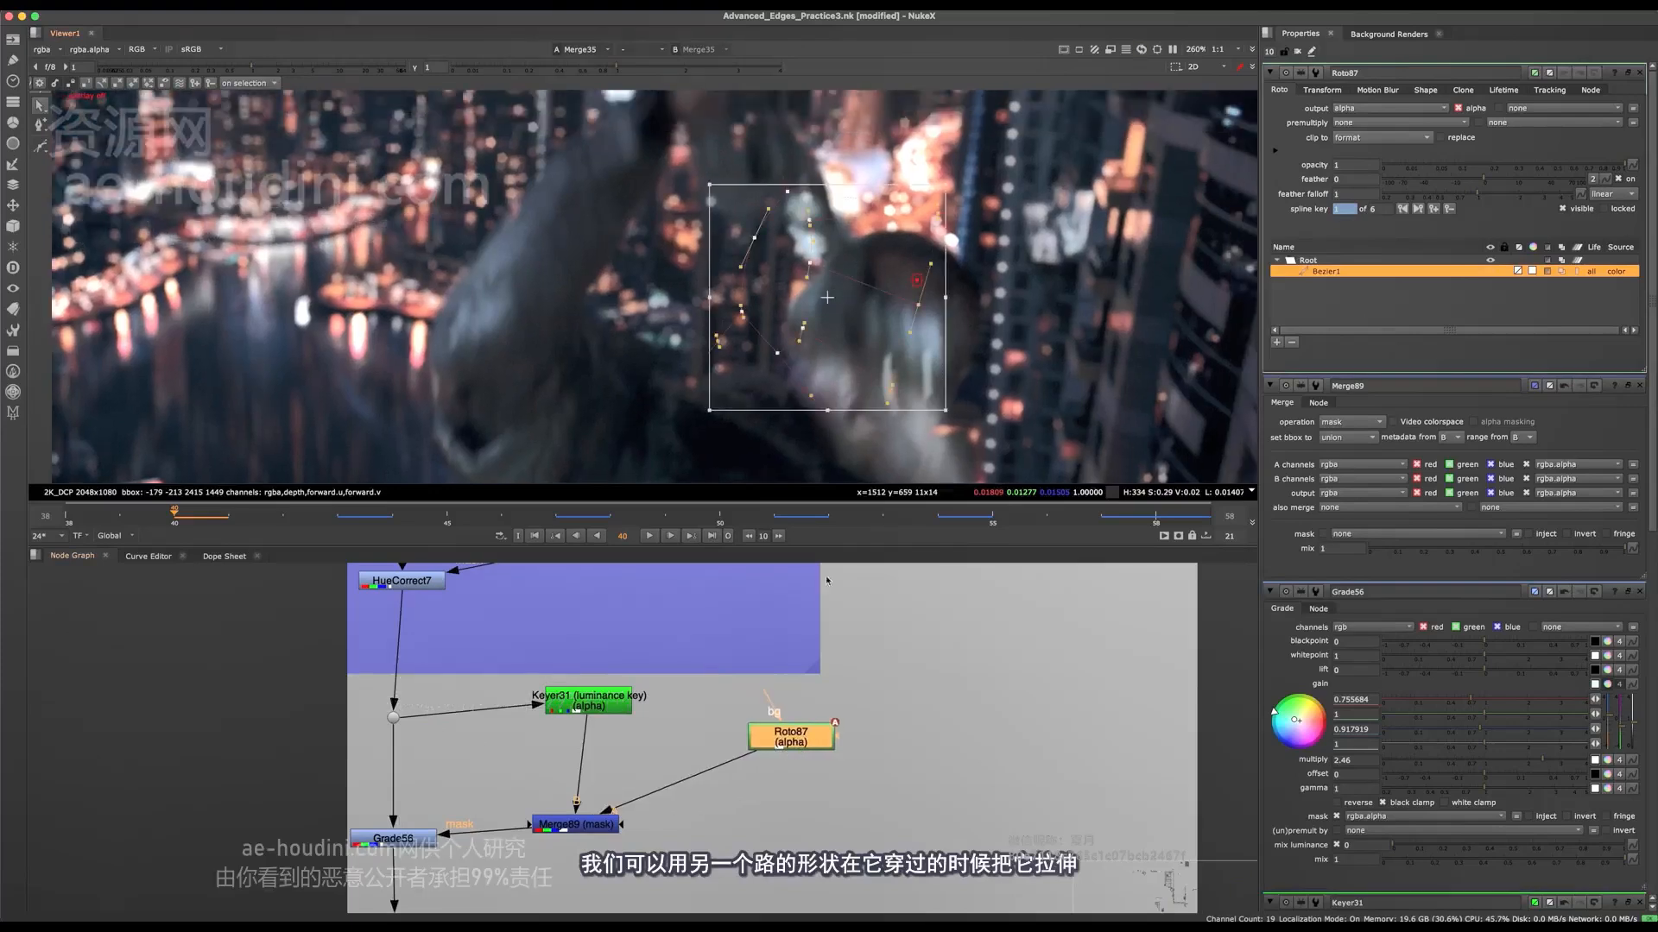
click(709, 676)
key(o)
key(m)
drag(820, 679, 722, 784)
click(1351, 109)
click(1354, 383)
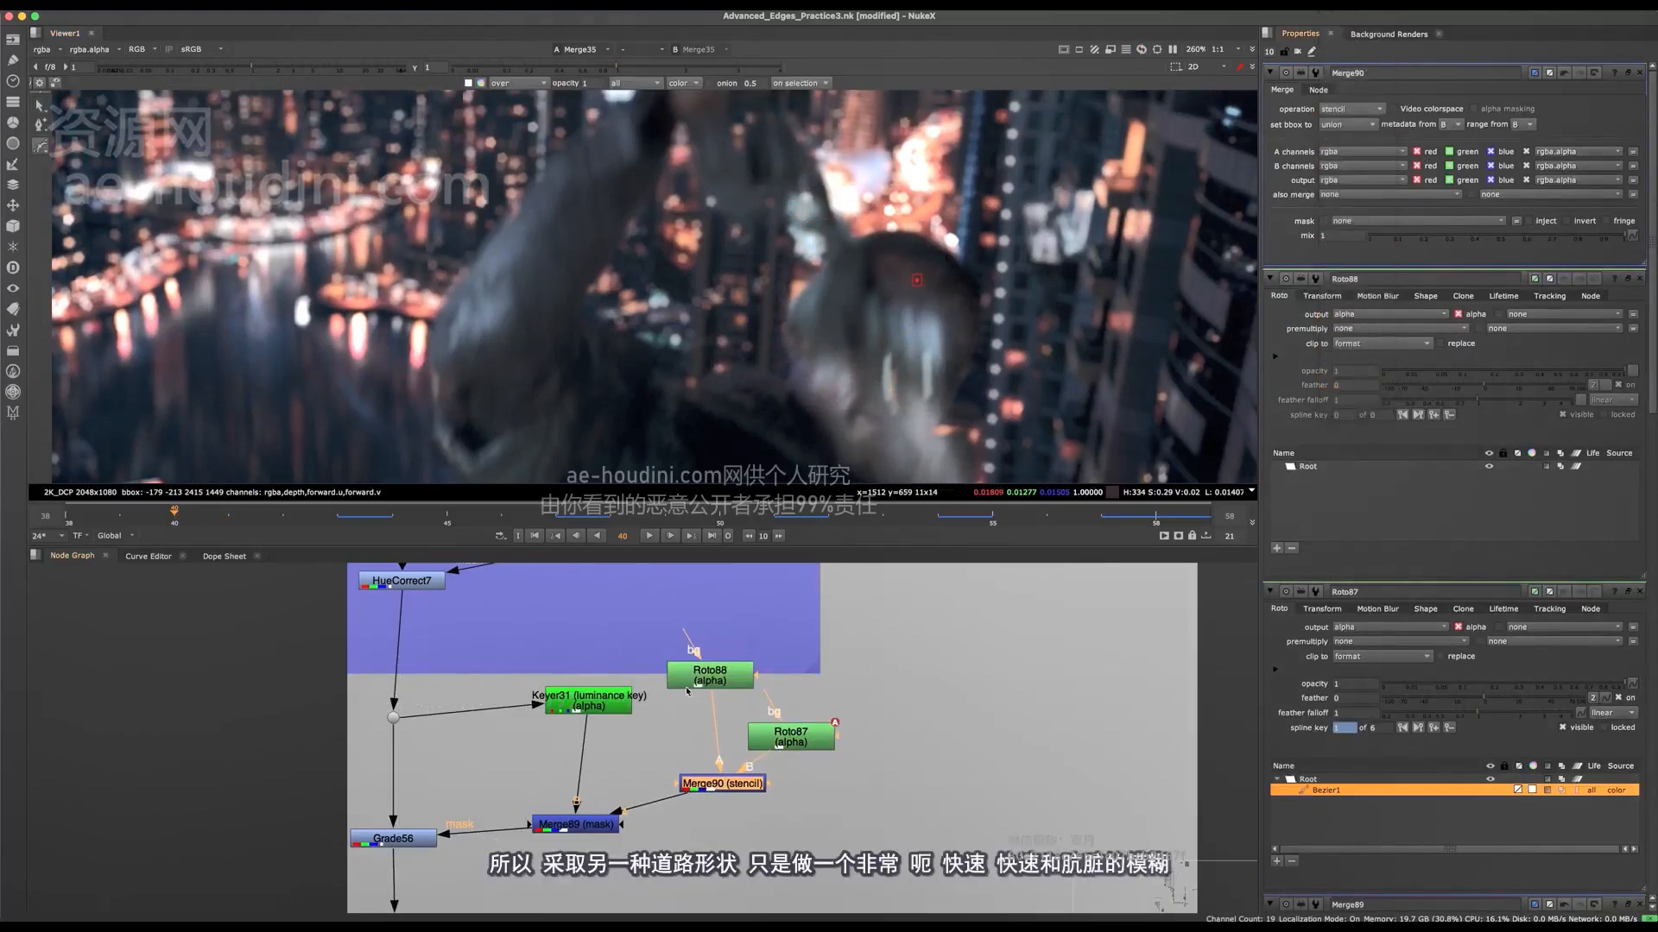
Step: Draw a closed Bezier in Roto88 around the arm and the part of the head it crosses at frame 40
click(709, 673)
click(738, 170)
click(827, 243)
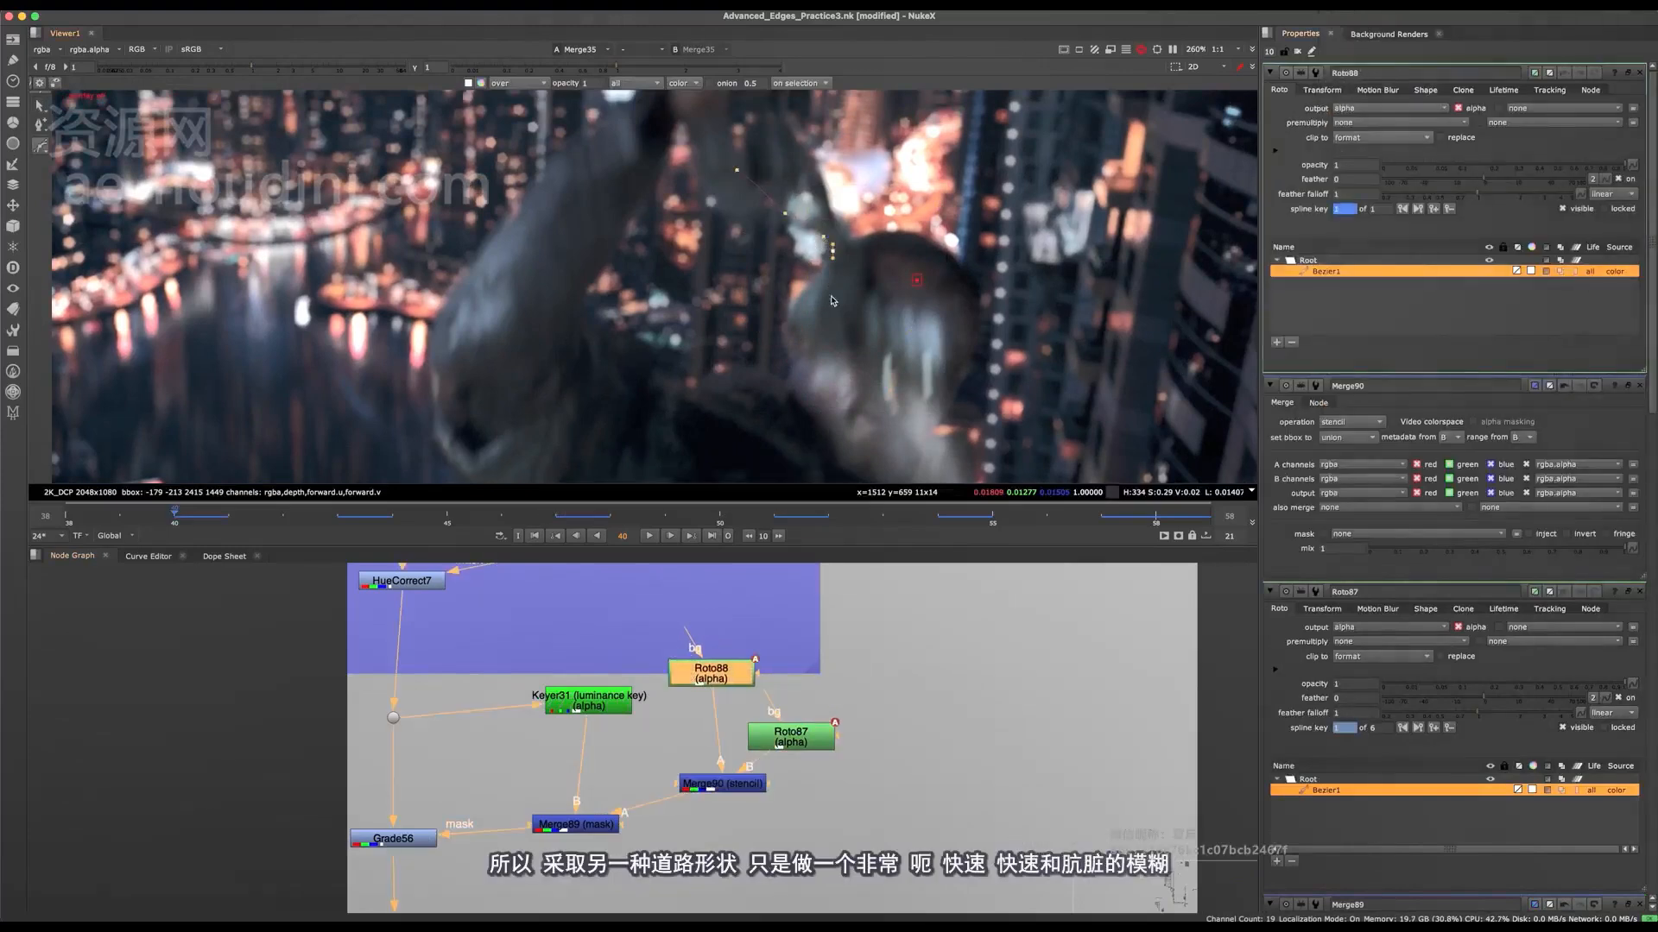
click(805, 312)
click(909, 303)
click(891, 283)
click(867, 236)
click(838, 197)
click(792, 159)
click(737, 170)
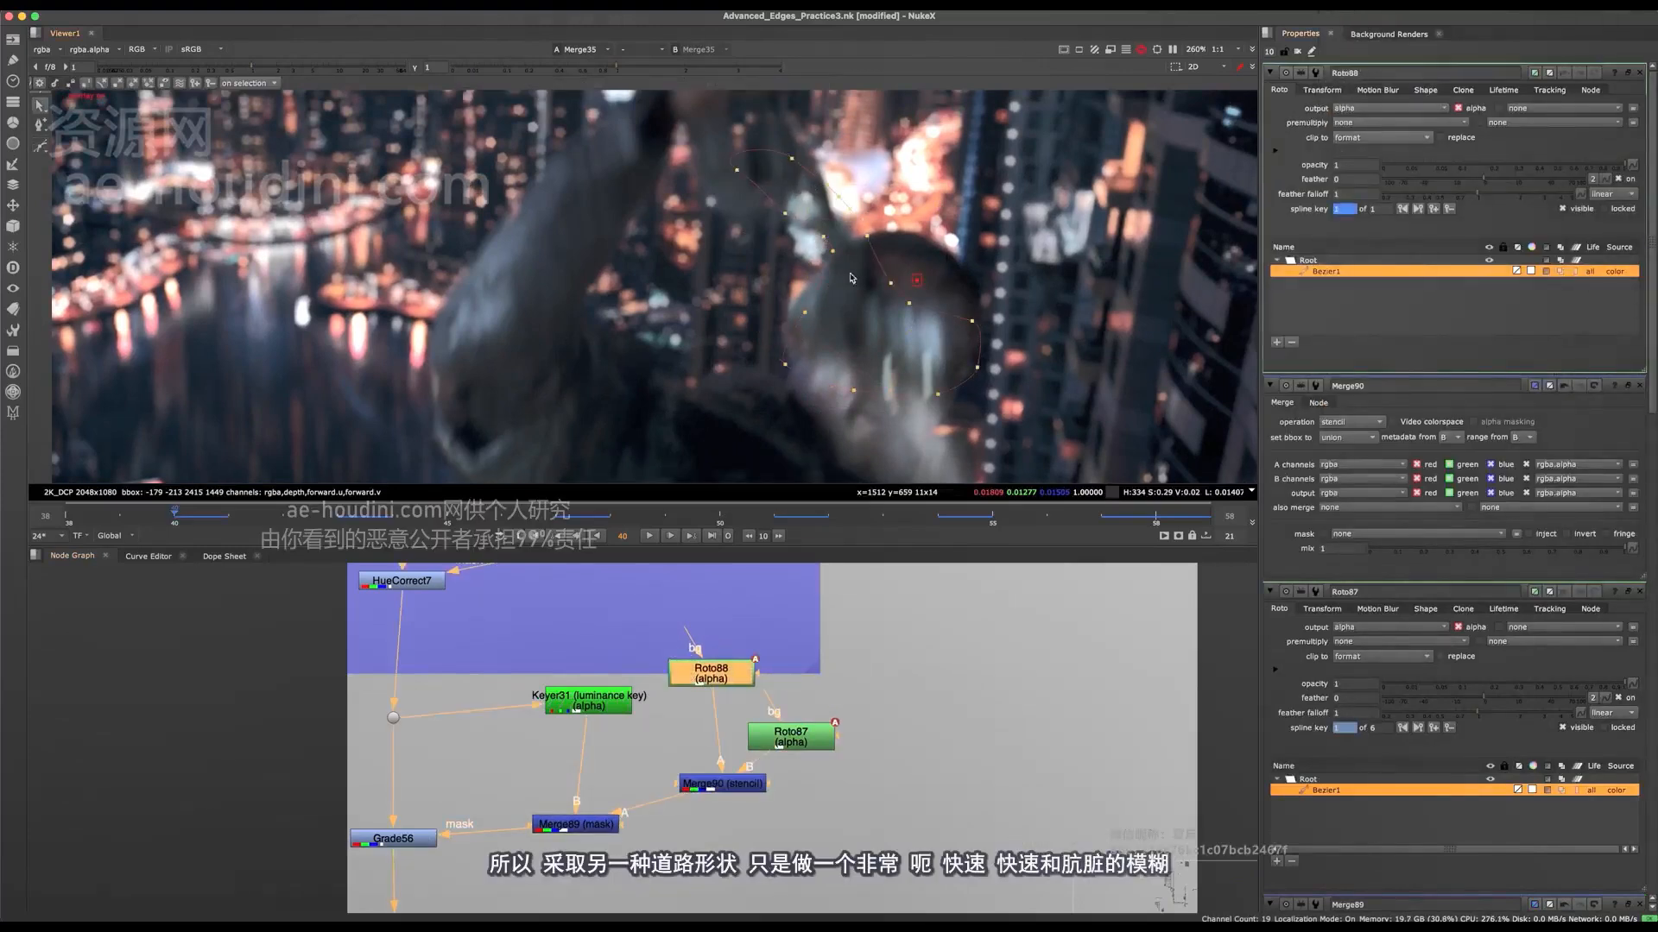
Step: Add a Blur after Roto88 and set its size to 23.5
key(b)
click(1472, 123)
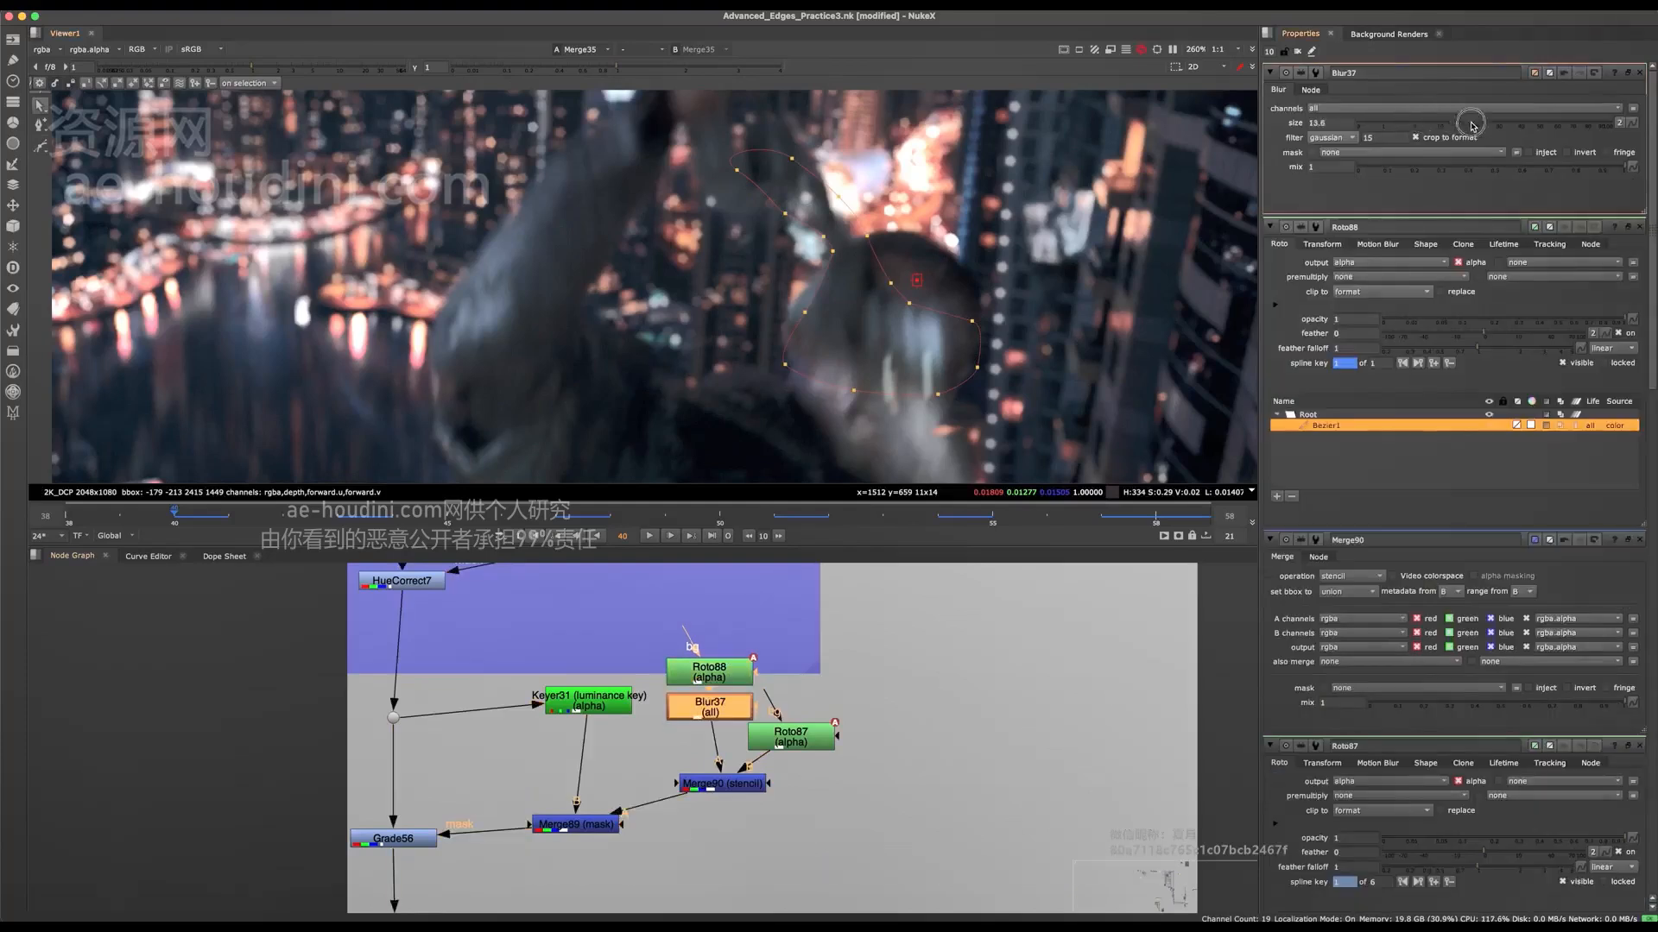
drag(1479, 134, 1480, 134)
Step: Select the whole Roto88 Bezier and move it to follow the crossing arm at frame 39
key(super+a)
scroll(860, 315, down, 3)
key(Left)
scroll(872, 316, up, 1)
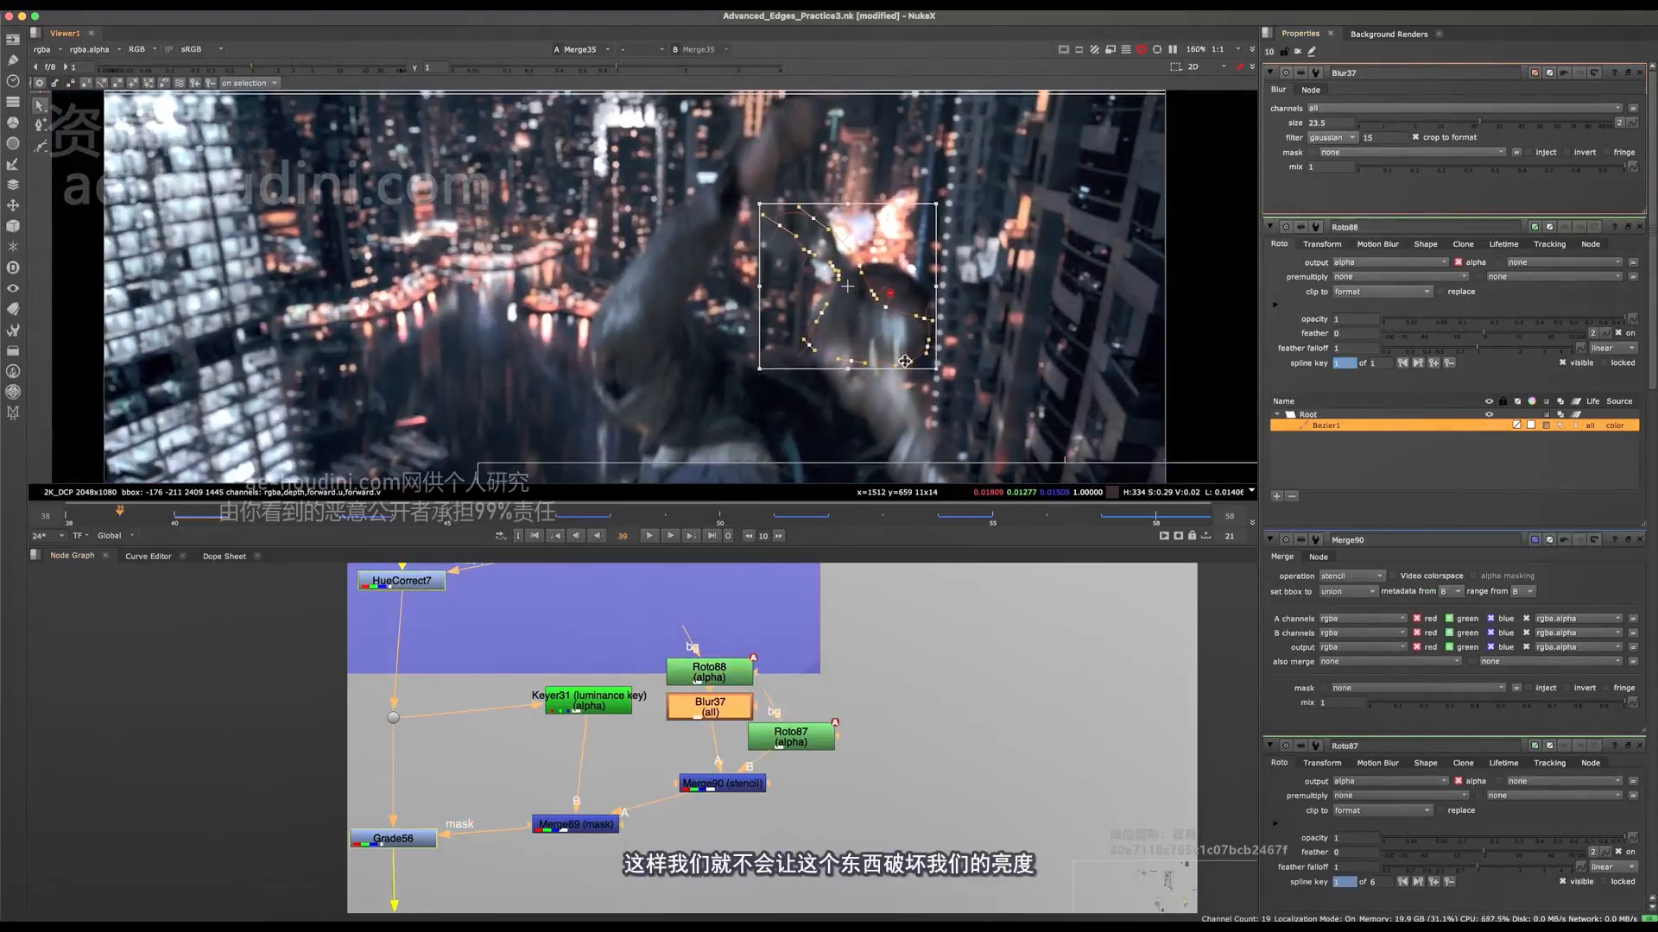
drag(892, 342, 852, 322)
Step: Move the whole Roto88 Bezier down at frame 38 to match the arm, and open Roto87 for editing
click(970, 286)
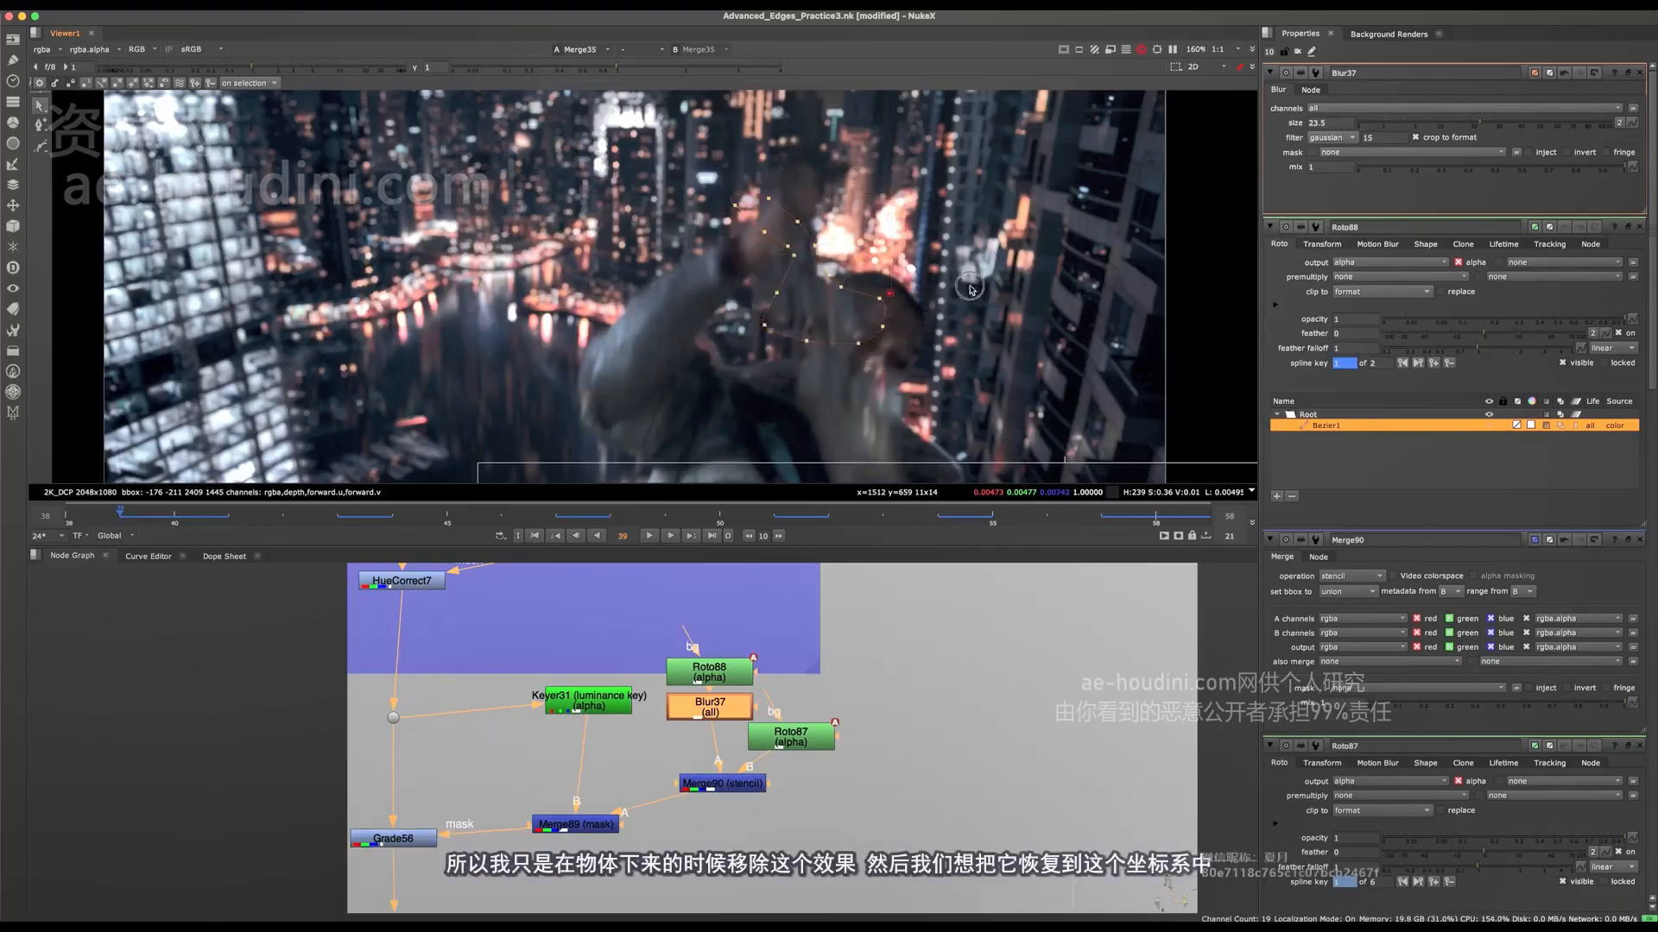
click(803, 381)
key(ctrl+a)
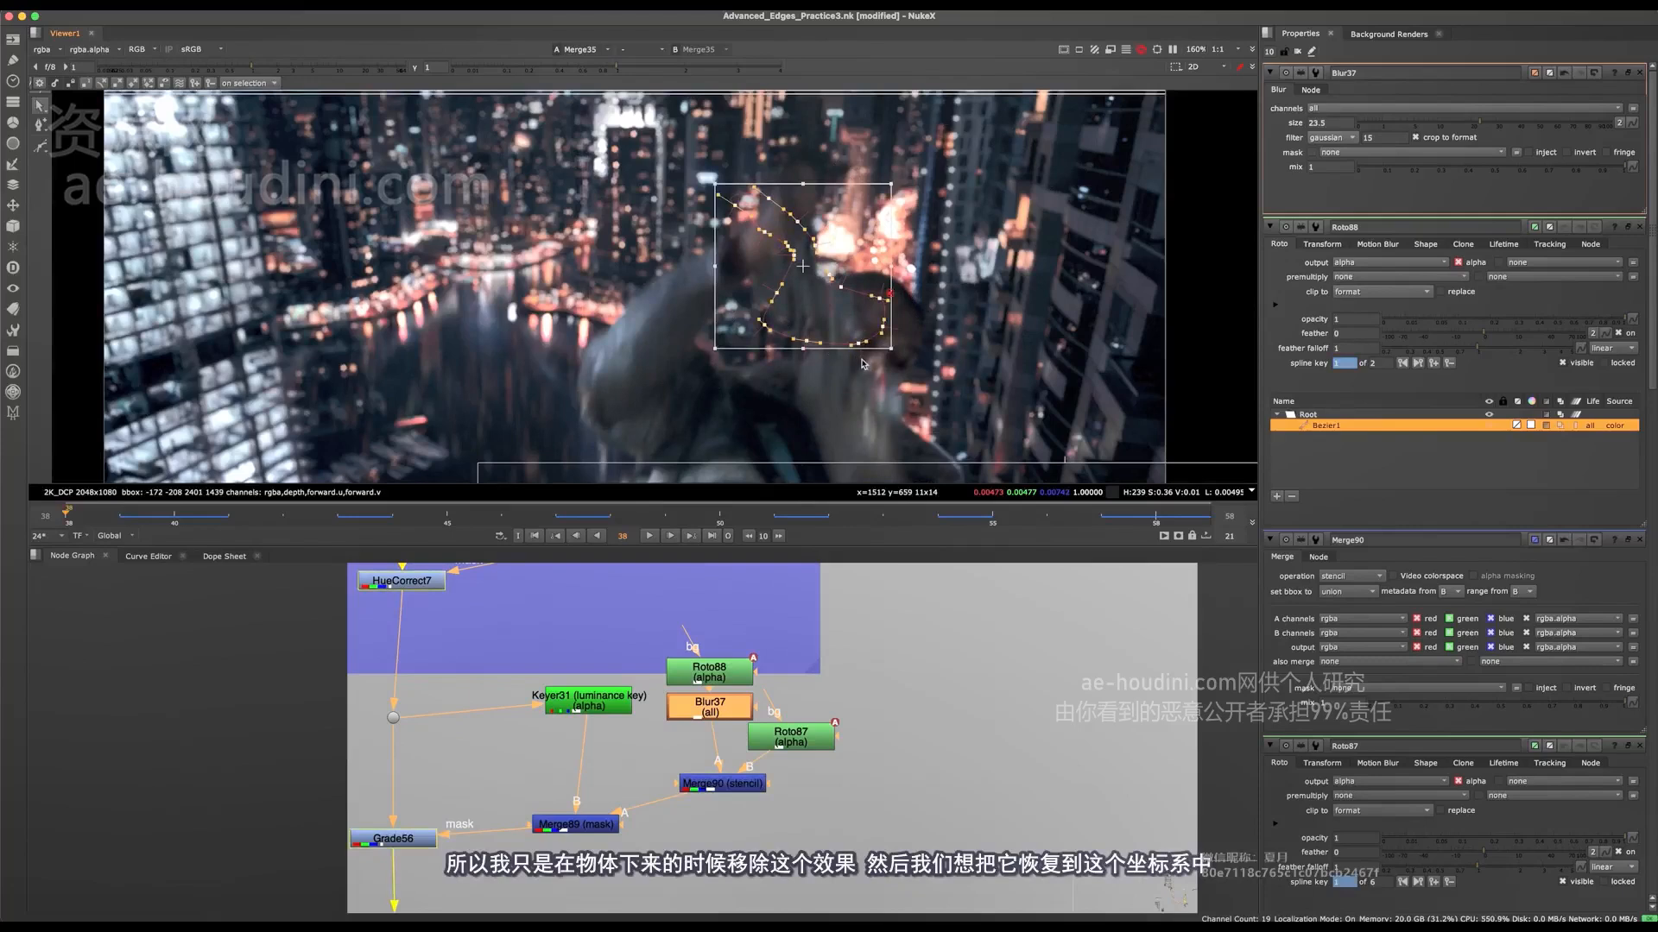
drag(866, 288, 836, 378)
double_click(793, 736)
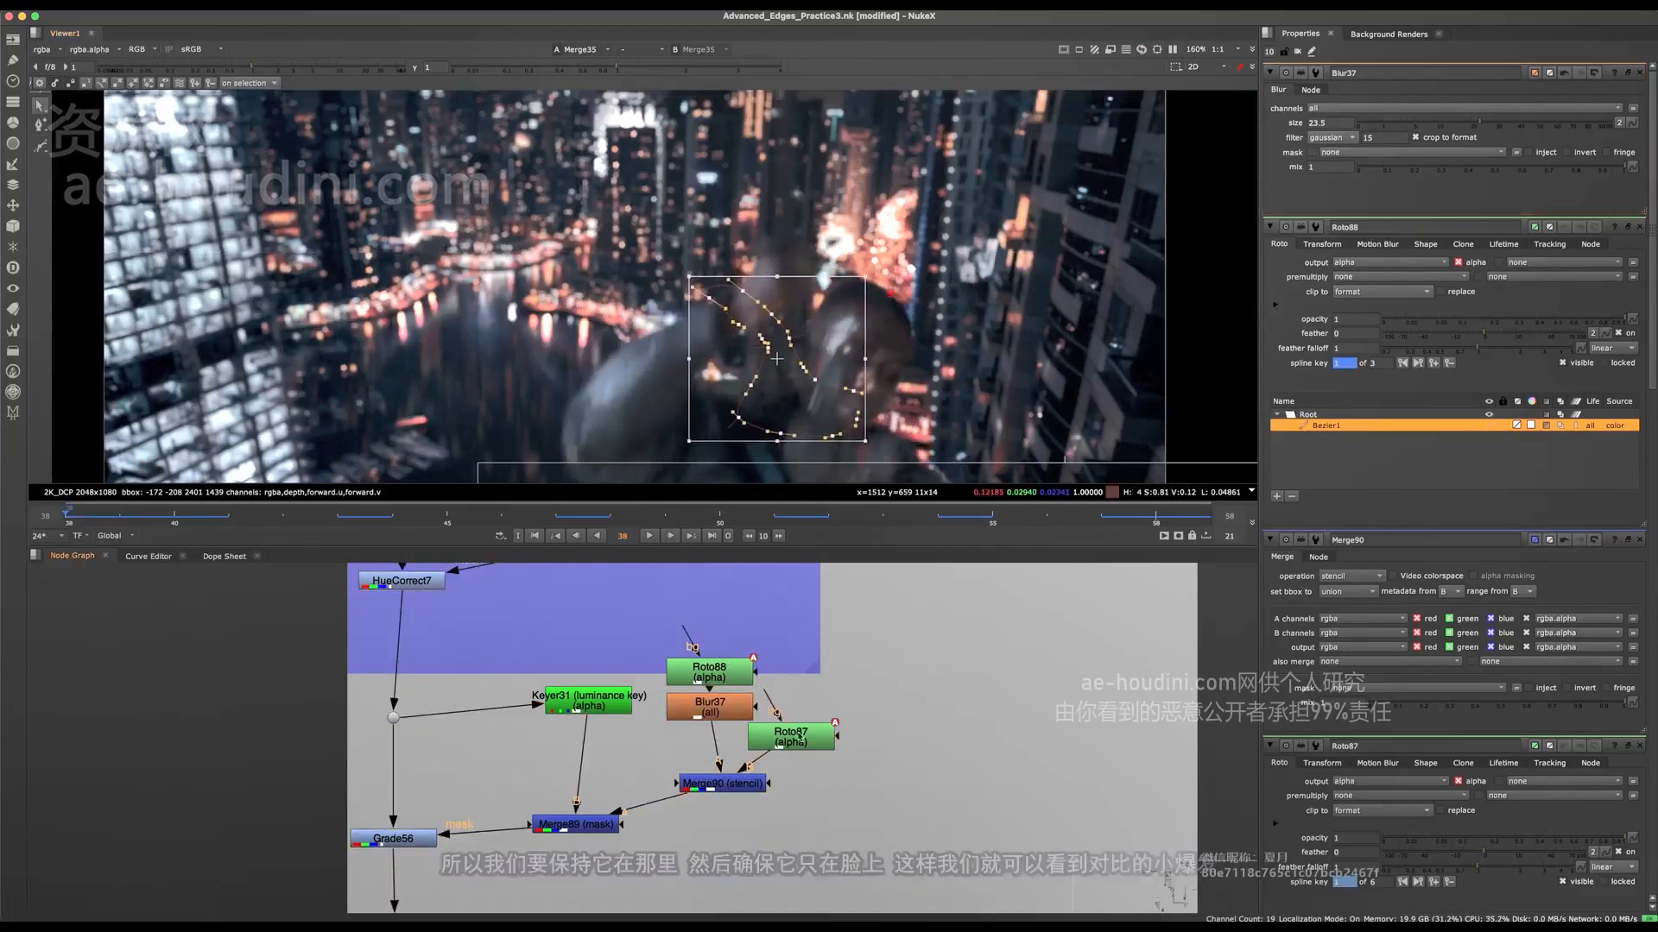
Step: Nudge the Roto87 Bezier at frame 38 to fit the face, and check Grade56's light on it
scroll(808, 340, up, 2)
drag(771, 308, 779, 310)
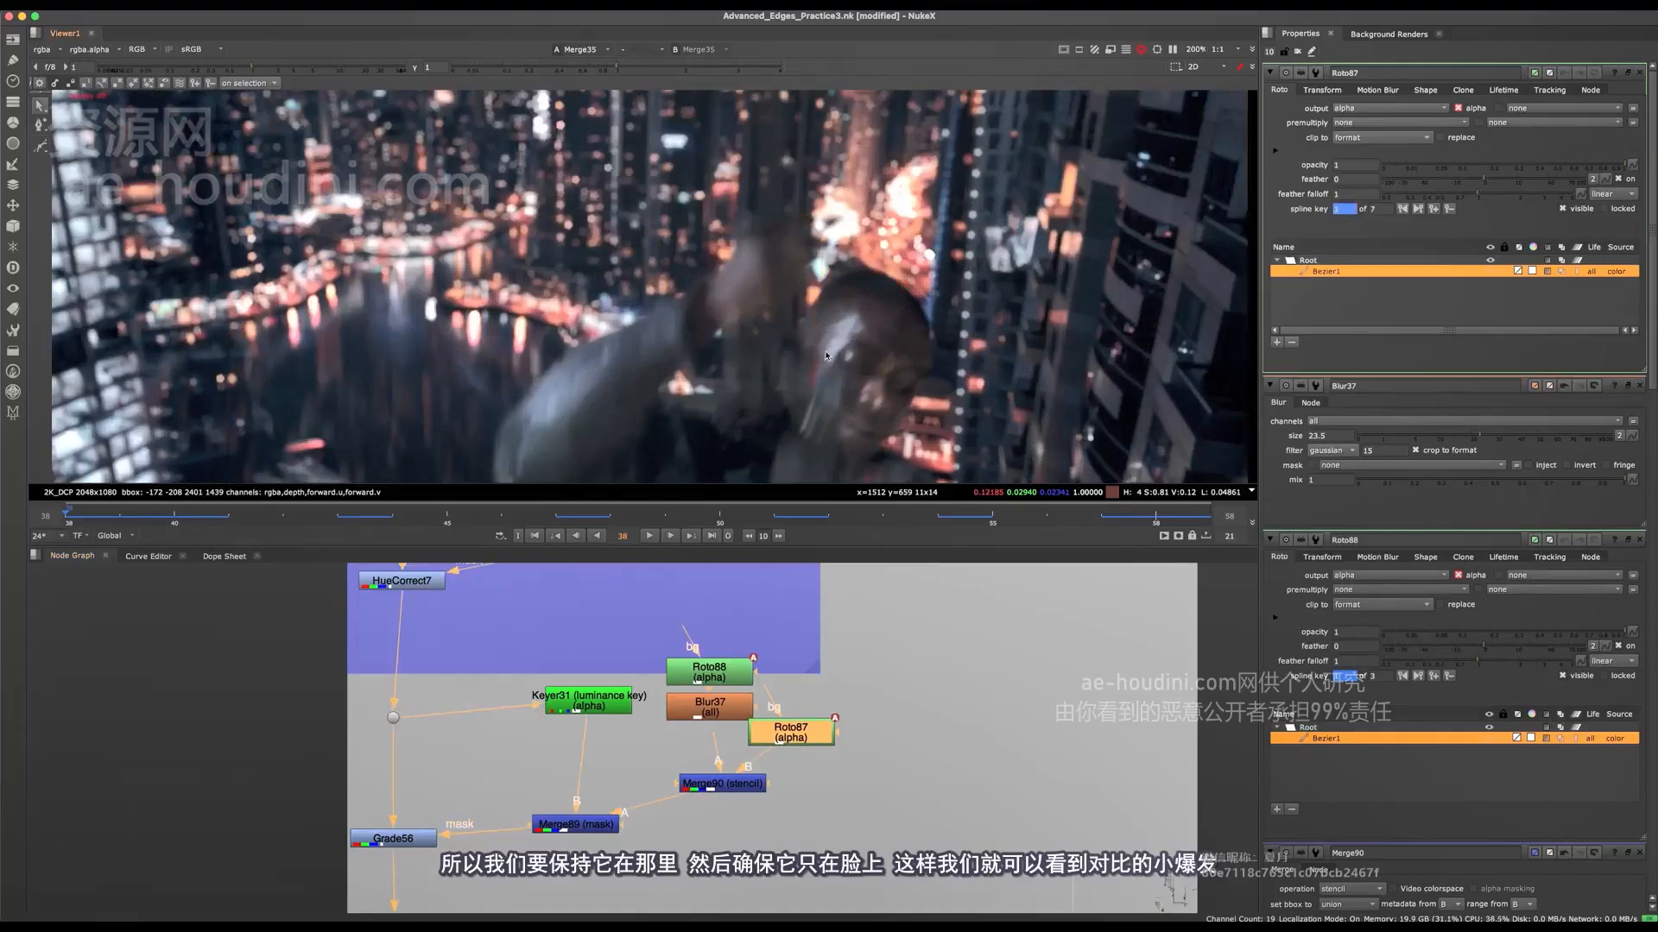
key(o)
scroll(820, 277, down, 2)
key(f)
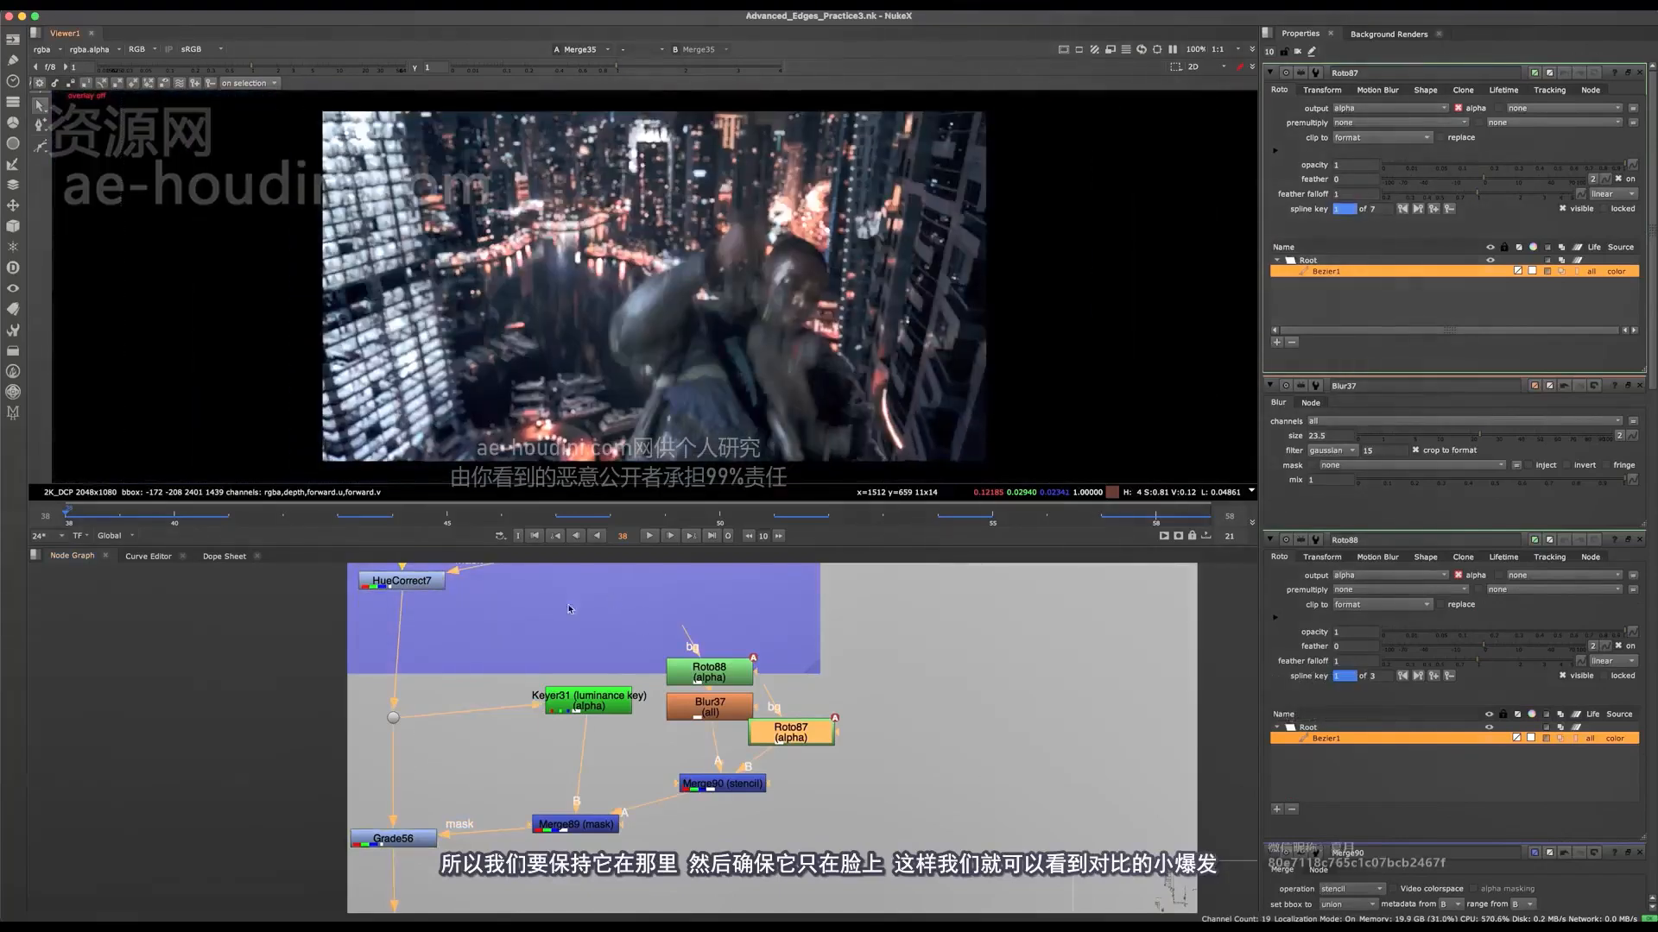
click(393, 838)
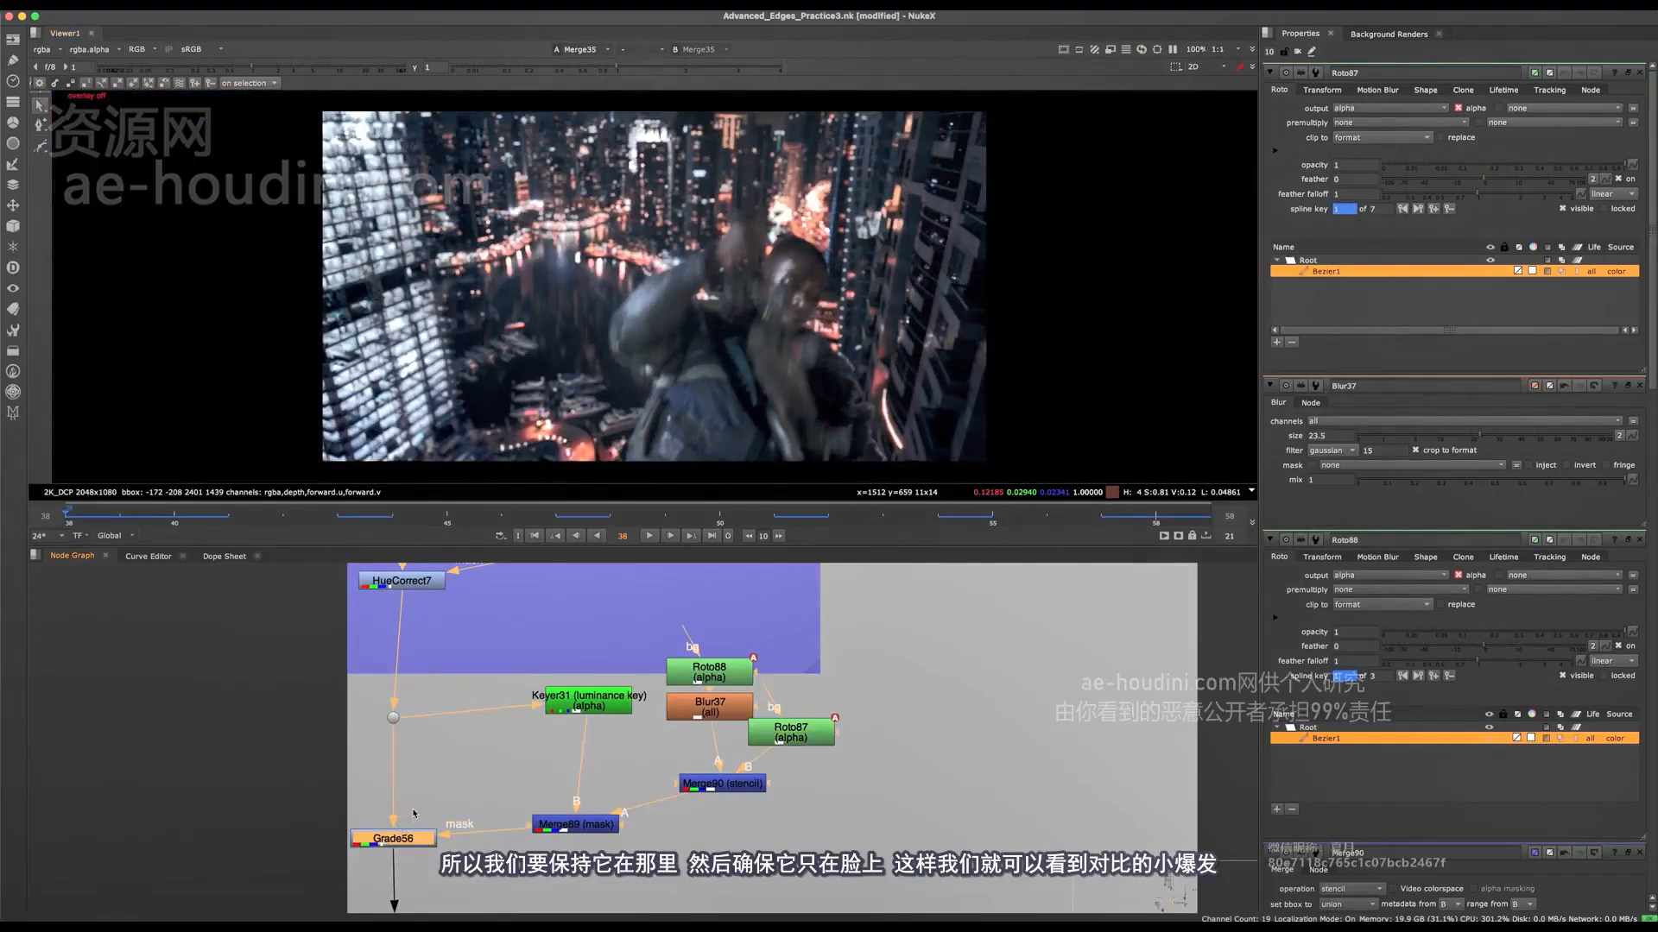
scroll(644, 311, up, 4)
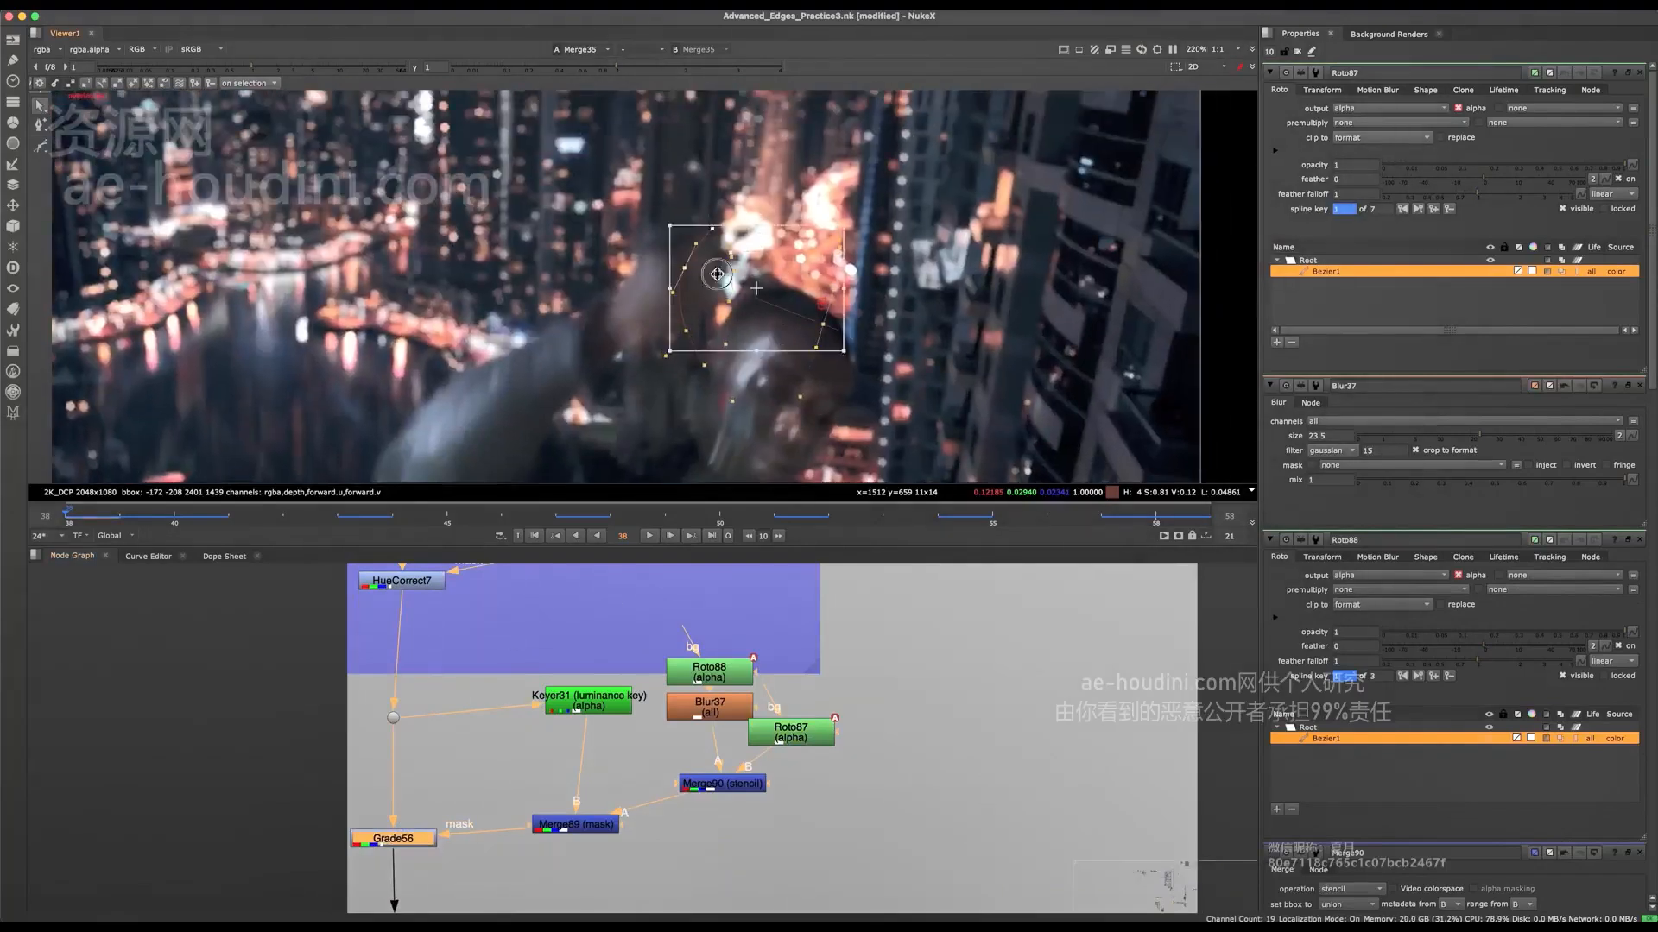
Step: Draw a second closed Bezier in Roto88 over the area just above the head at frame 38
double_click(733, 669)
scroll(755, 279, up, 3)
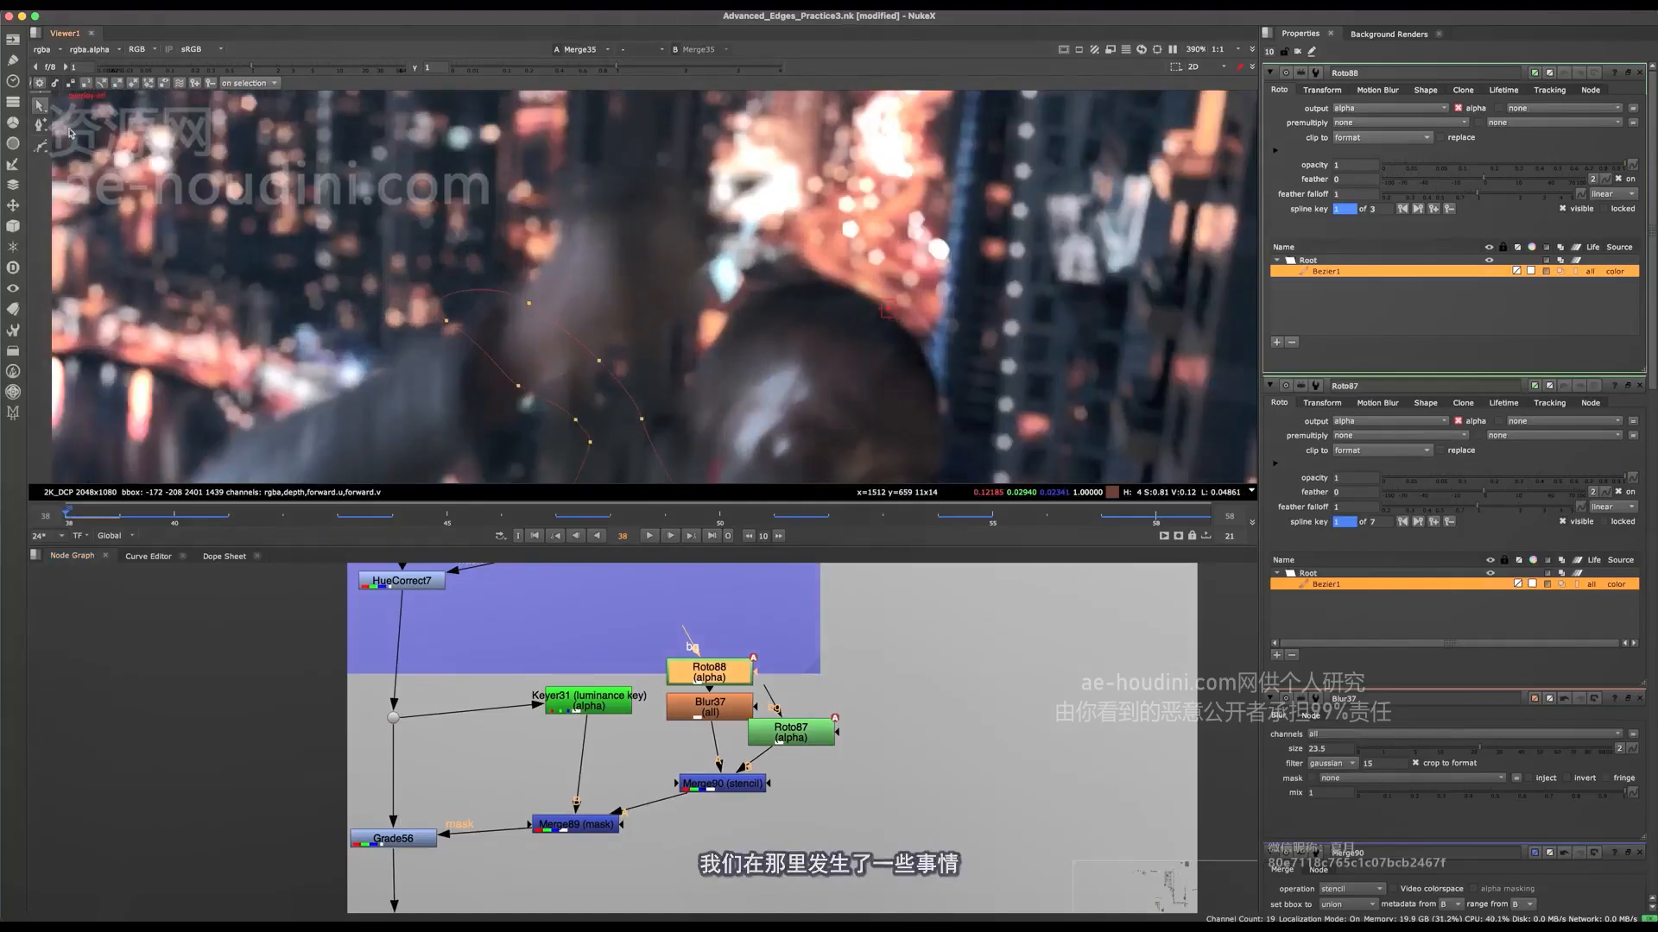
click(41, 146)
click(677, 126)
click(682, 328)
click(720, 321)
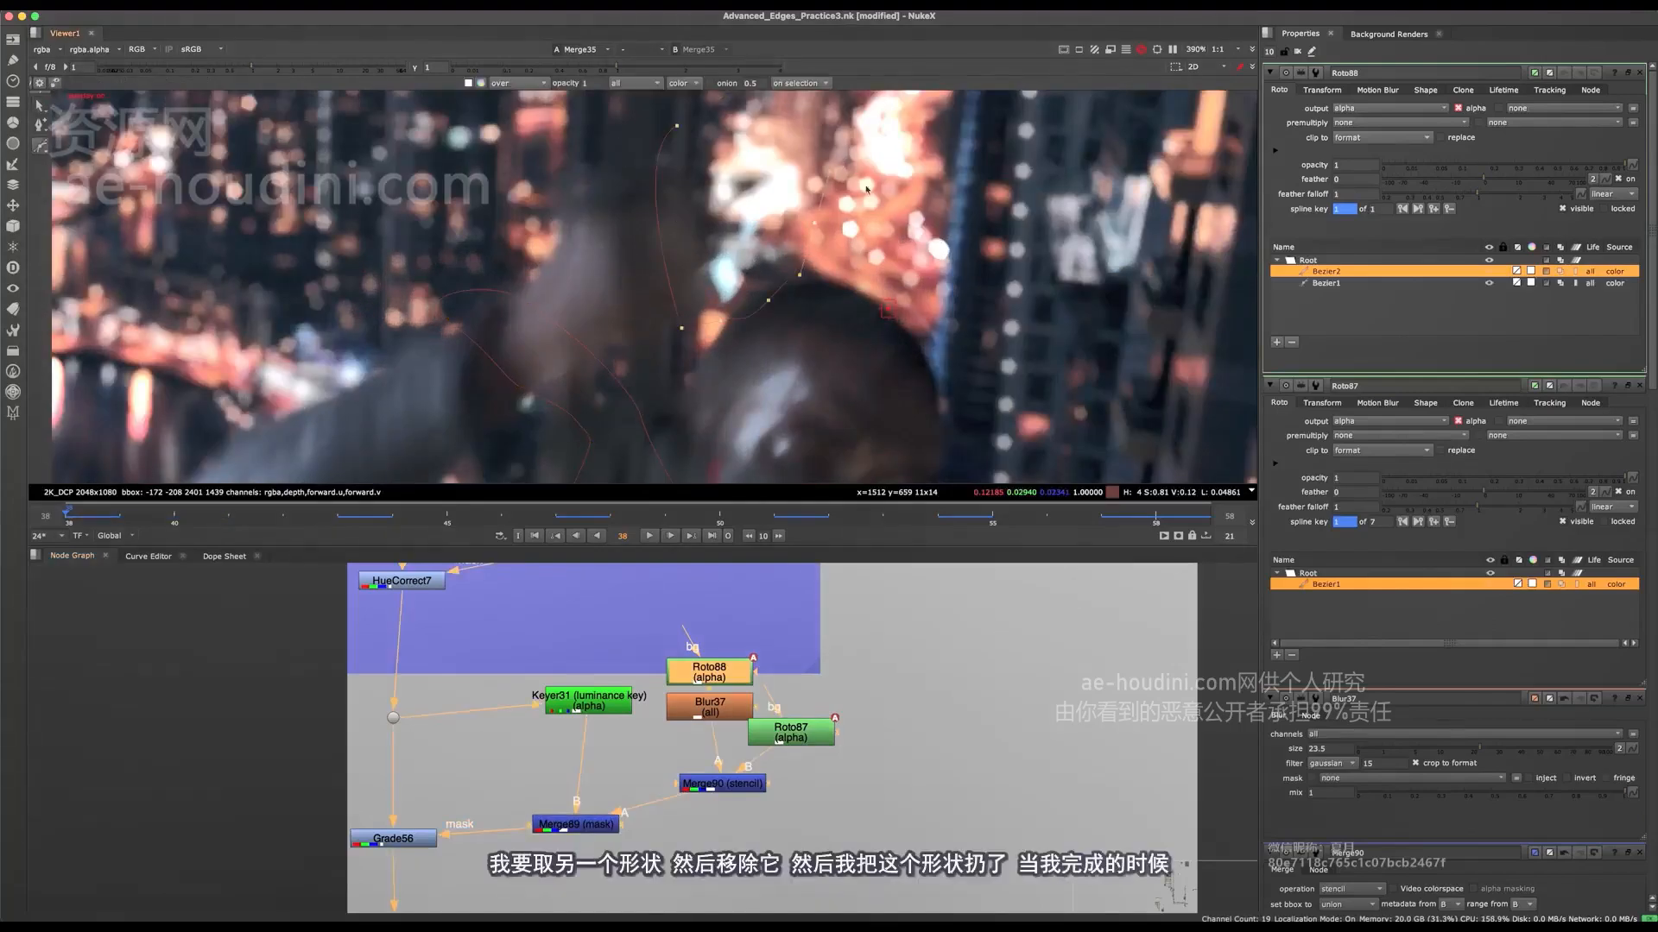
key(Return)
scroll(834, 319, down, 3)
Step: Move Roto88's second Bezier up at frame 39, and throw it out above the image at frame 40
drag(923, 155, 727, 335)
scroll(782, 292, down, 2)
key(Right)
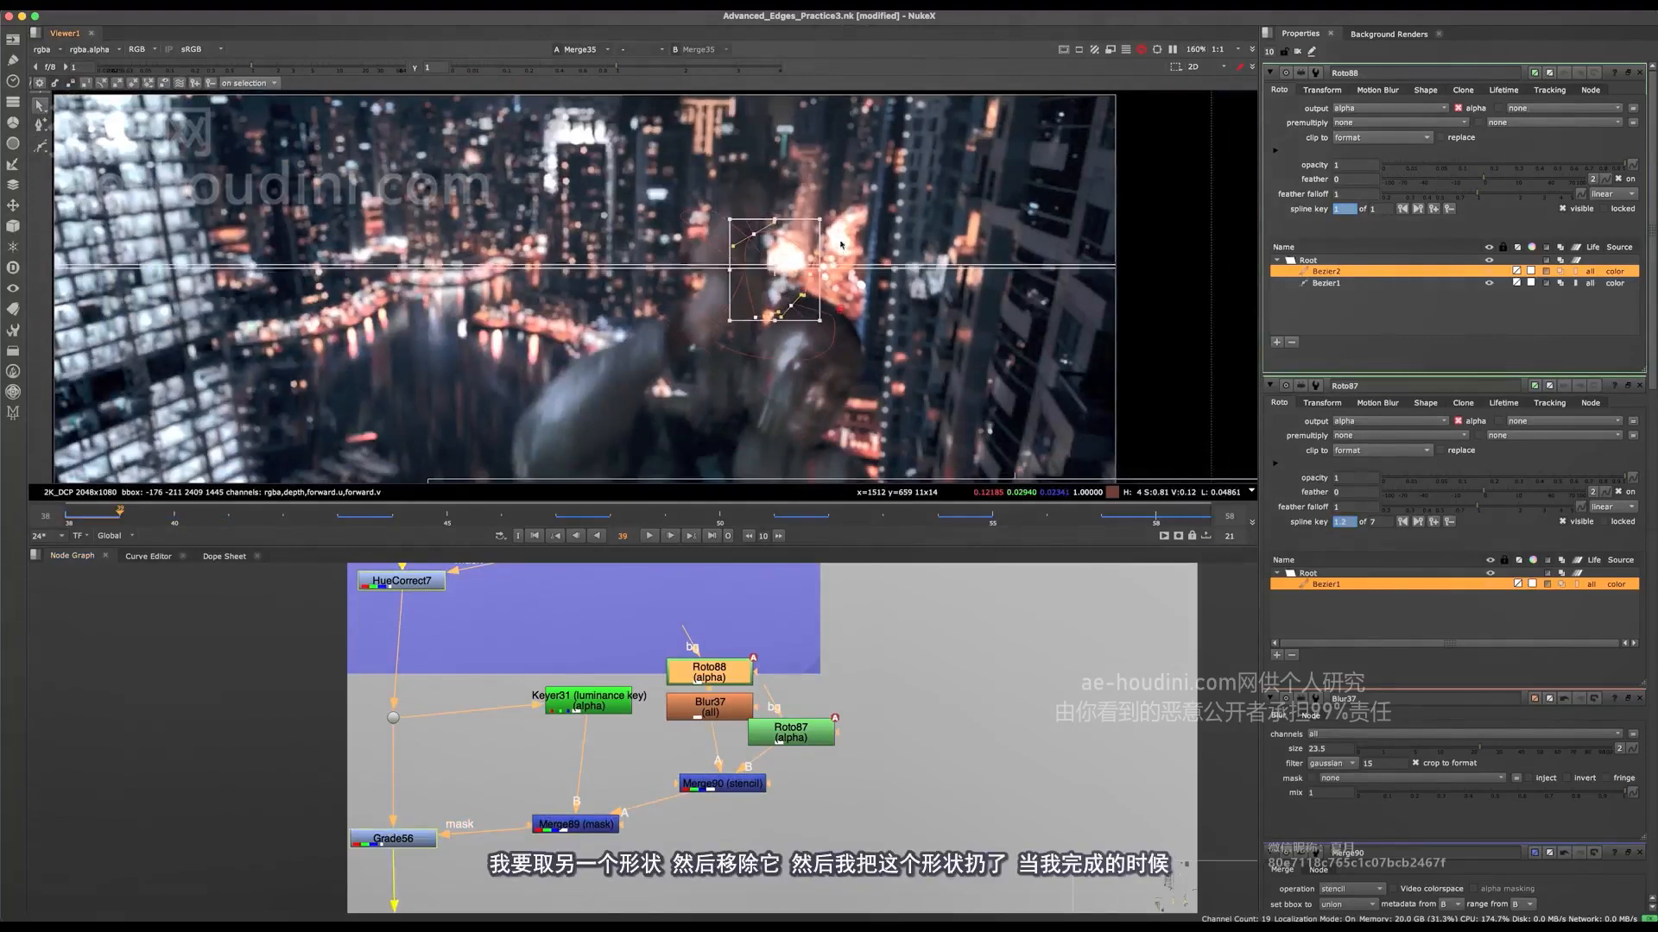
key(Right)
drag(777, 272, 765, 225)
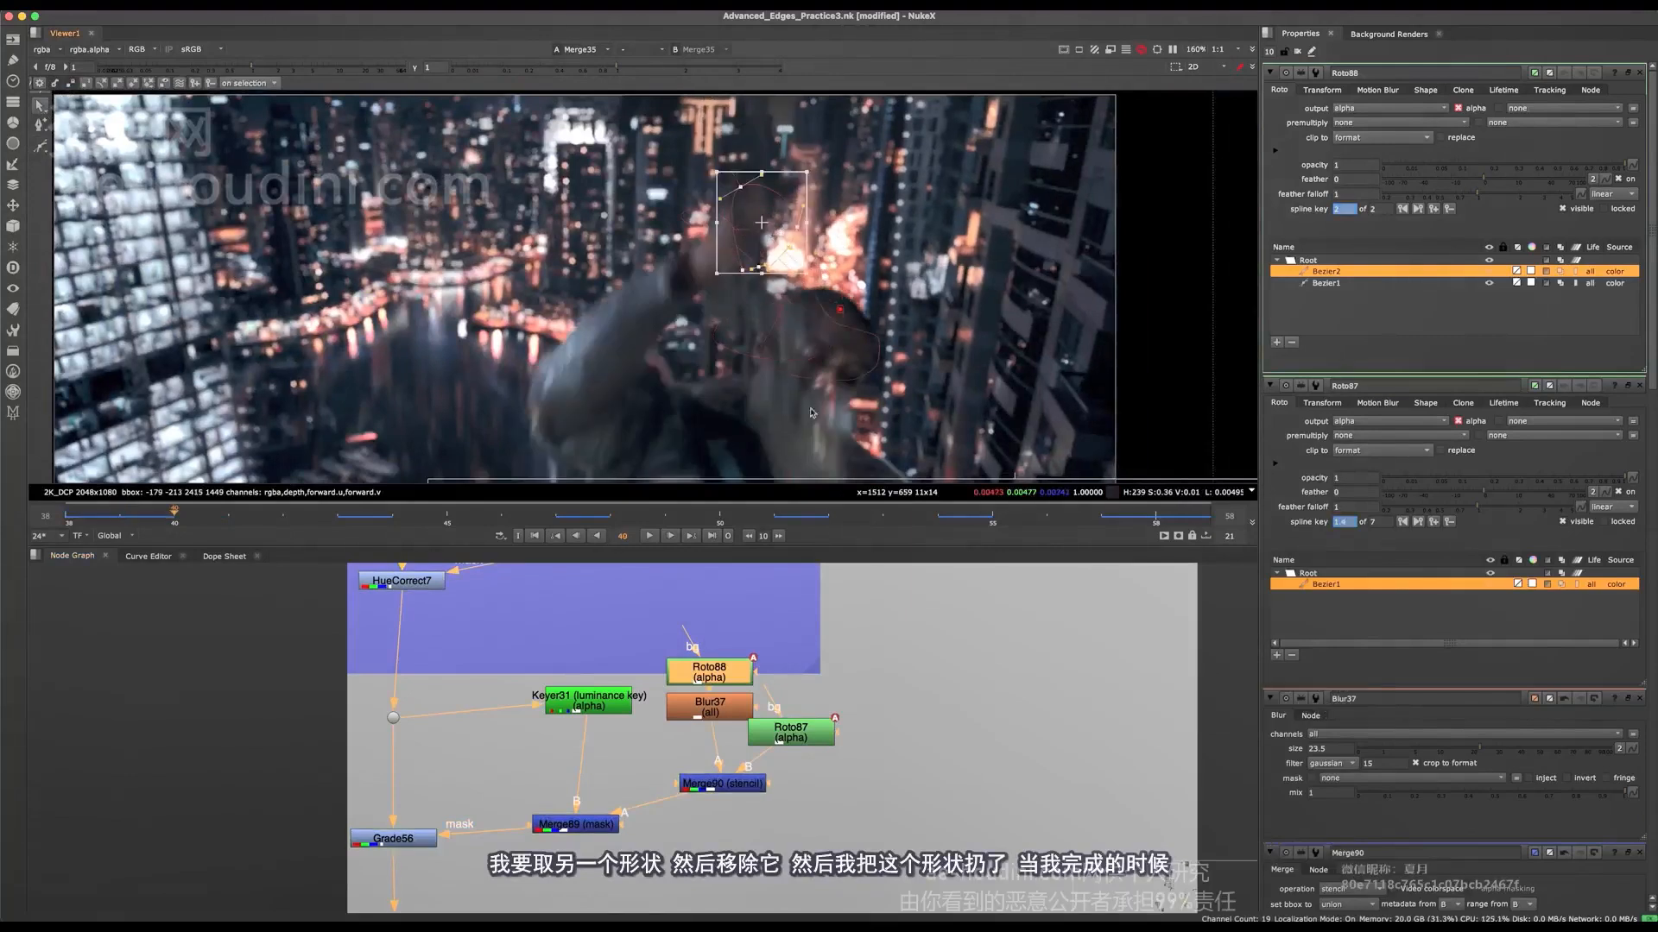
middle_drag(811, 413, 810, 494)
drag(781, 306, 756, 64)
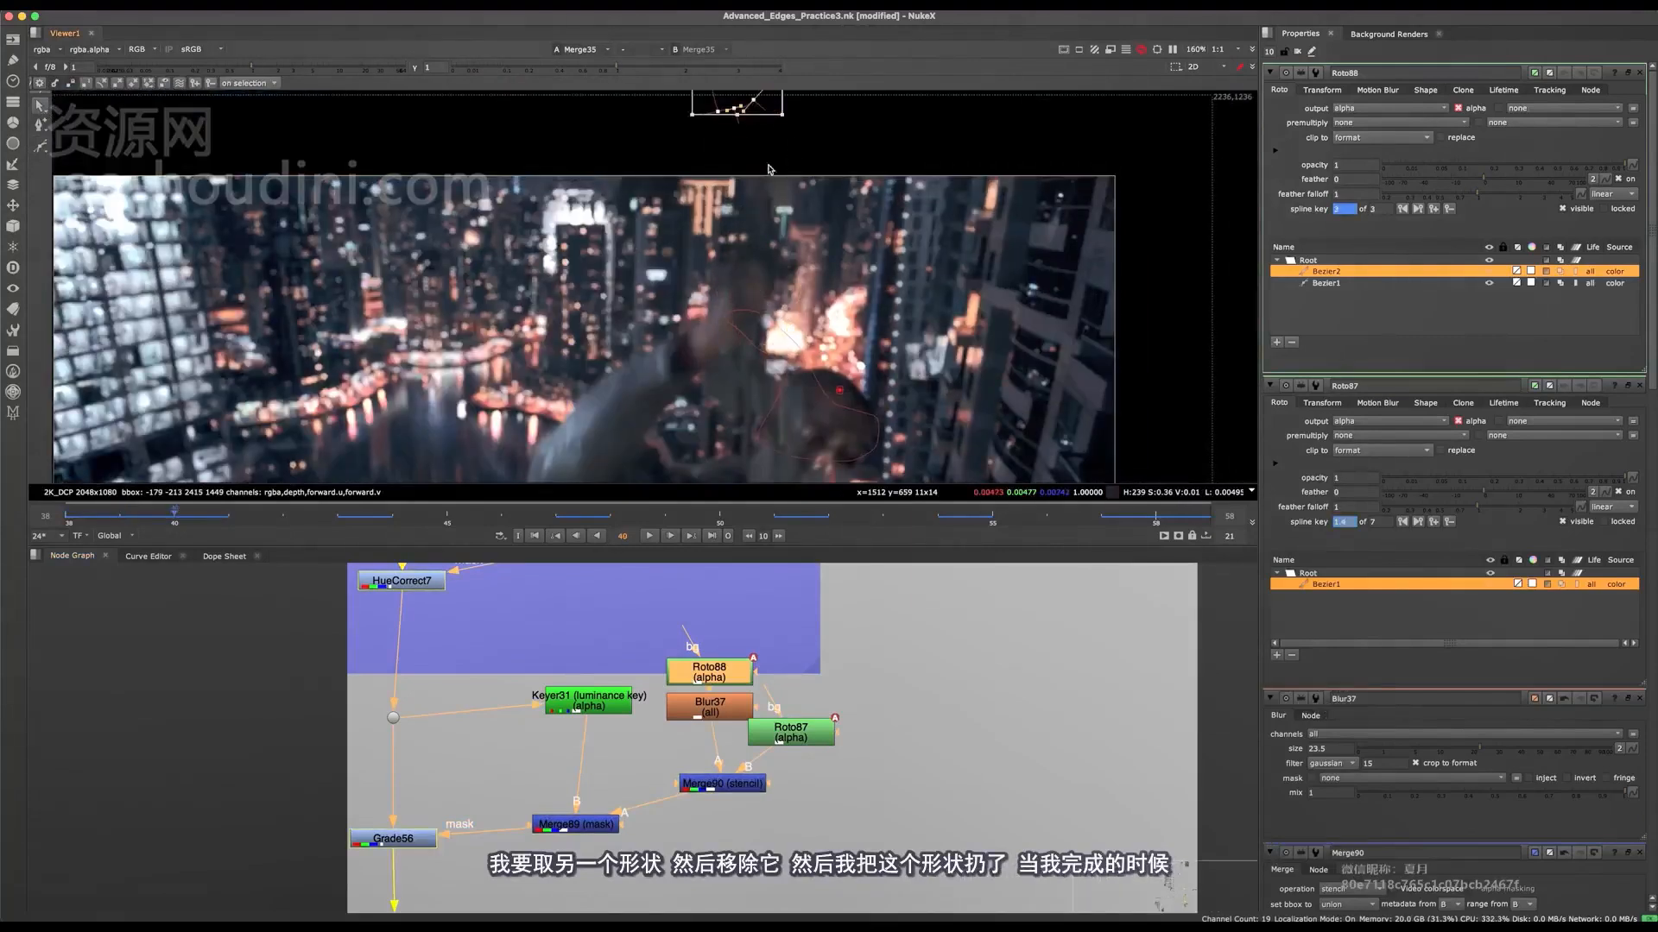
Step: Move and reshape Roto88's first Bezier at frame 41 to follow the rising arm off the head
click(803, 378)
middle_drag(800, 380, 752, 326)
key(Right)
drag(819, 224, 672, 370)
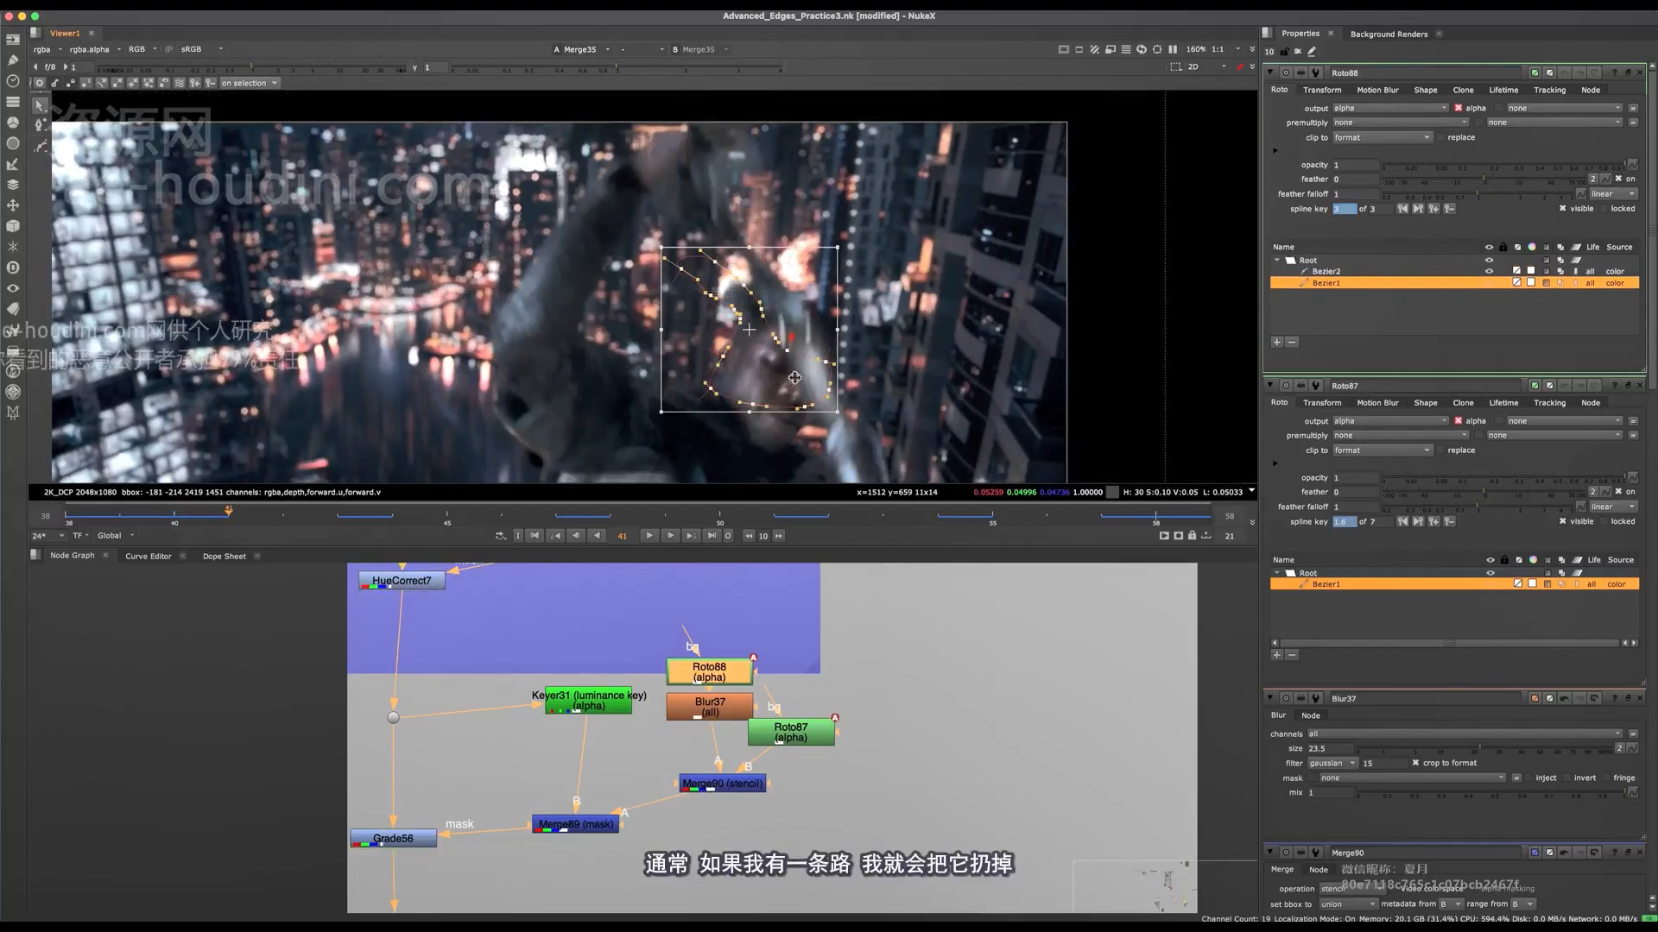
drag(781, 374, 753, 328)
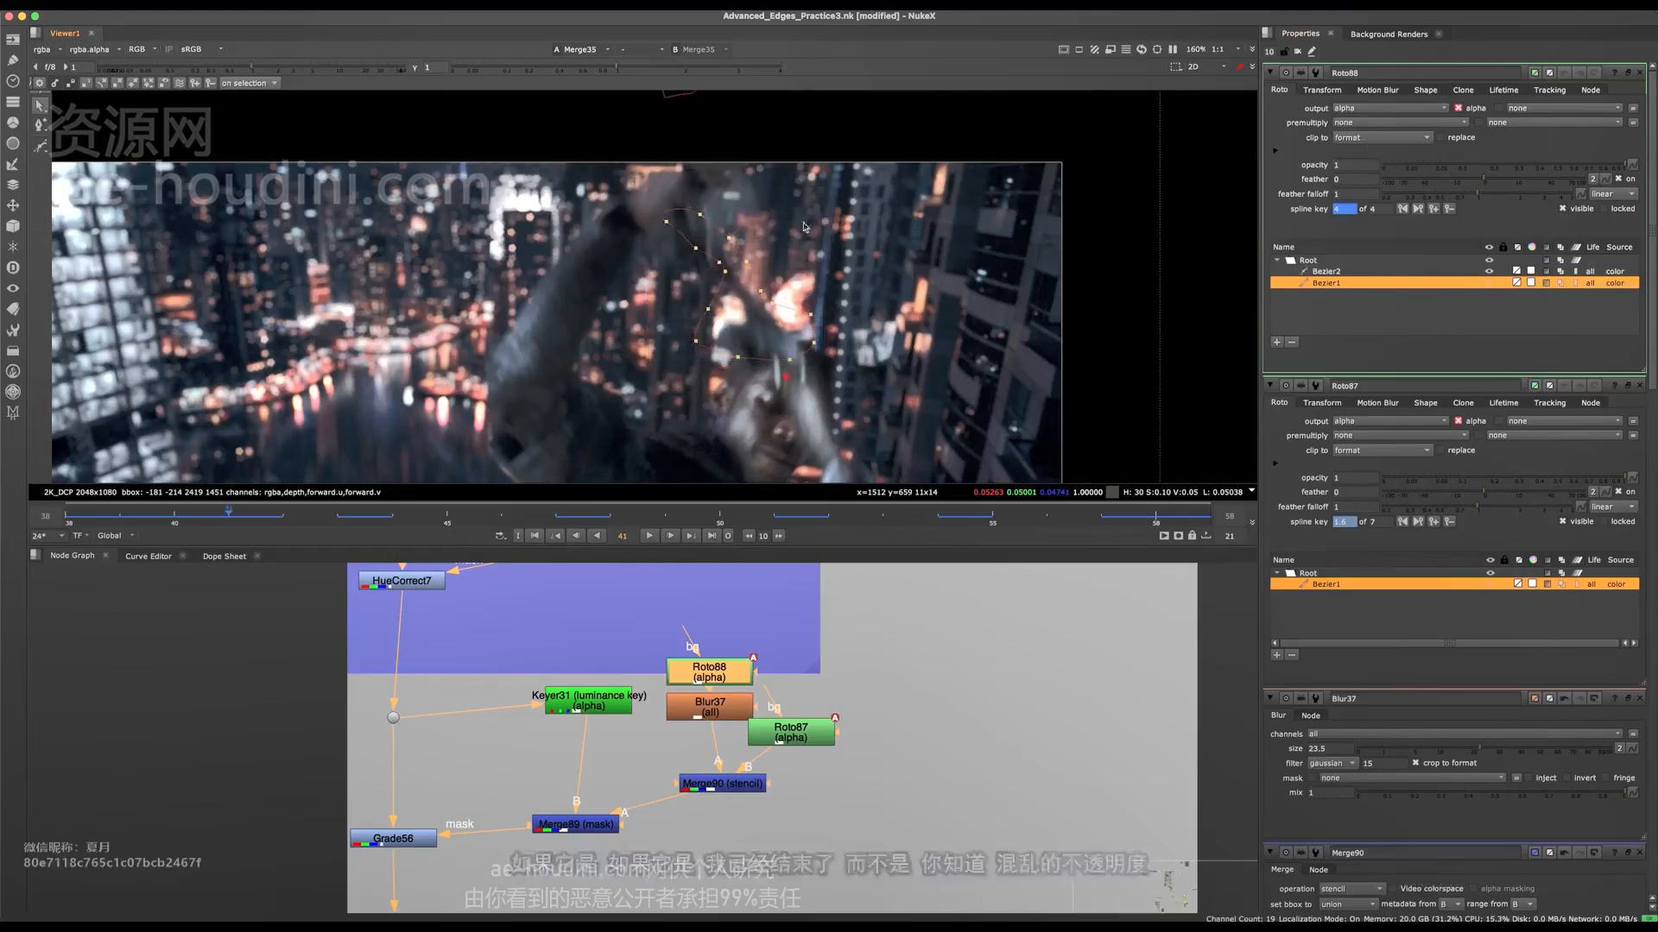
drag(751, 269, 712, 227)
middle_drag(712, 228, 725, 344)
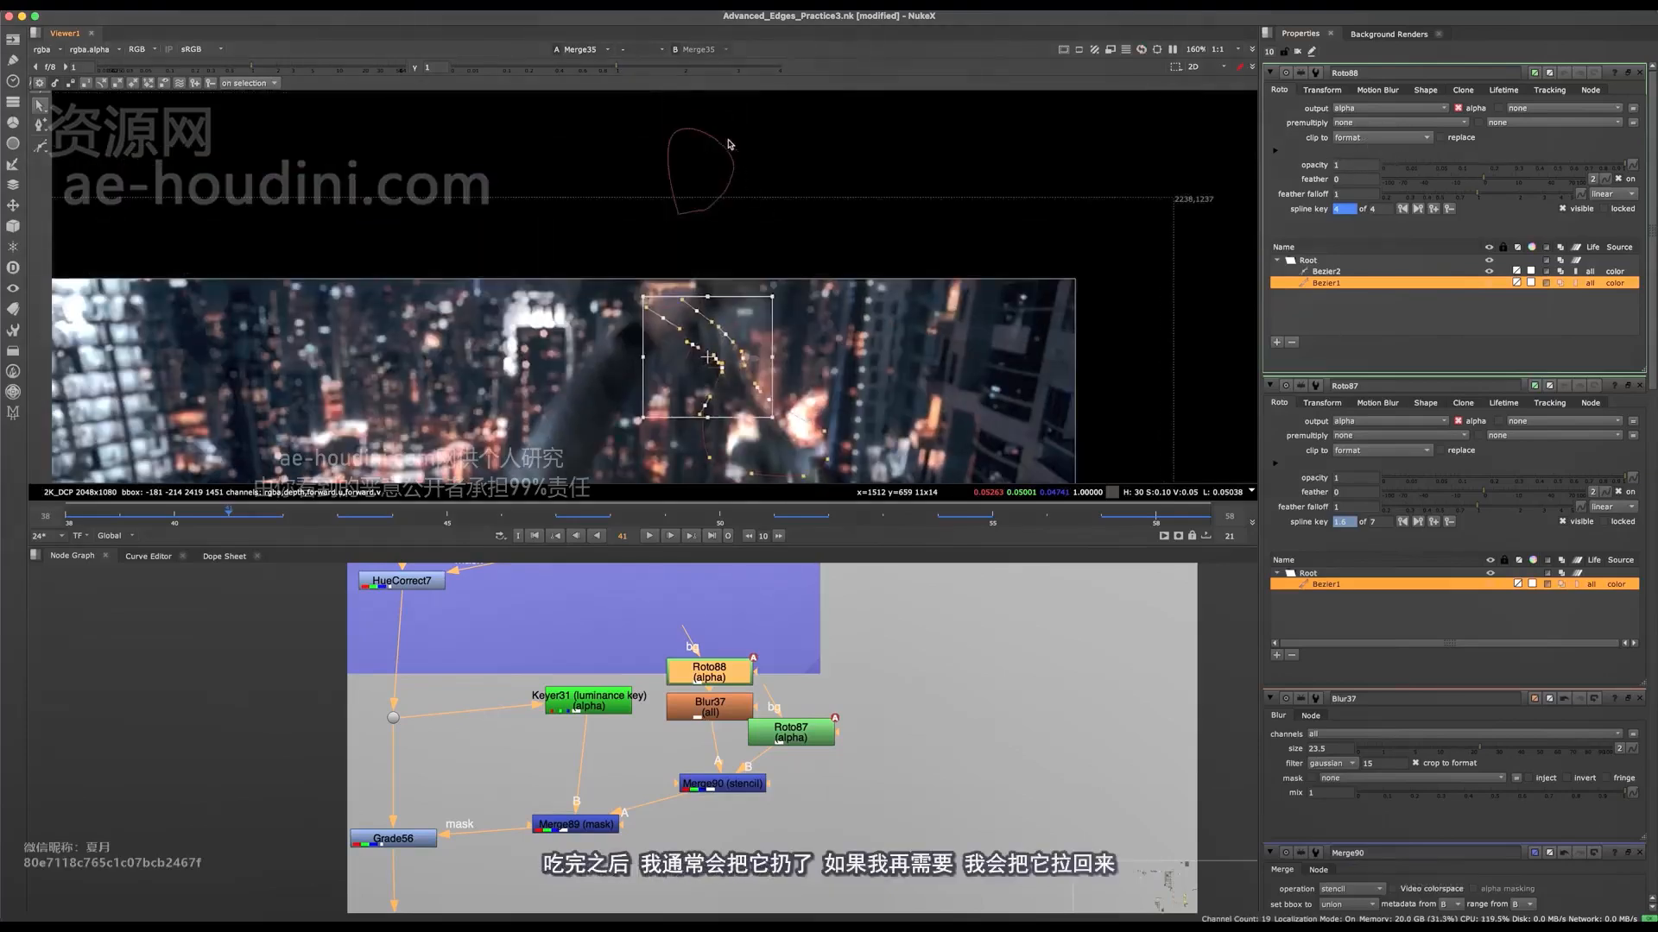
middle_drag(735, 419, 728, 297)
drag(874, 135, 596, 415)
middle_drag(765, 243, 752, 288)
drag(947, 152, 485, 472)
Step: Move Roto88's whole first Bezier up and out of the image at frame 42
key(Right)
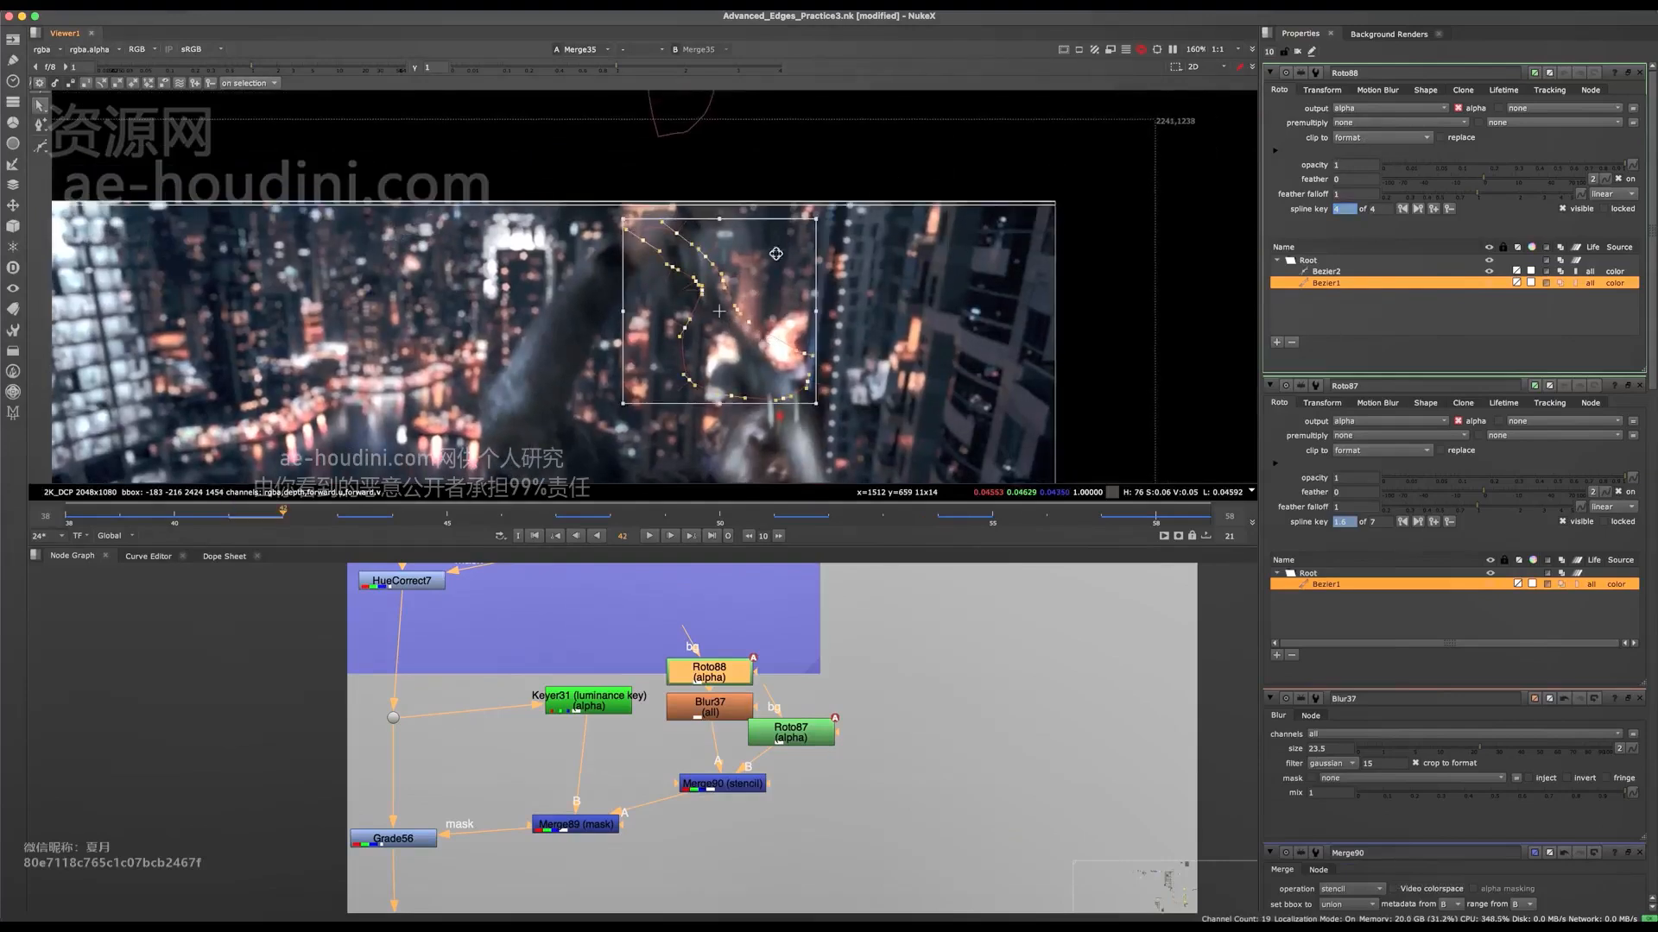
drag(786, 371, 840, 109)
middle_drag(812, 105, 809, 243)
middle_drag(808, 414, 811, 191)
Step: Open Roto87 and reposition its Bezier on the ear and face at frame 42
click(803, 734)
drag(723, 327, 728, 331)
scroll(803, 298, down, 5)
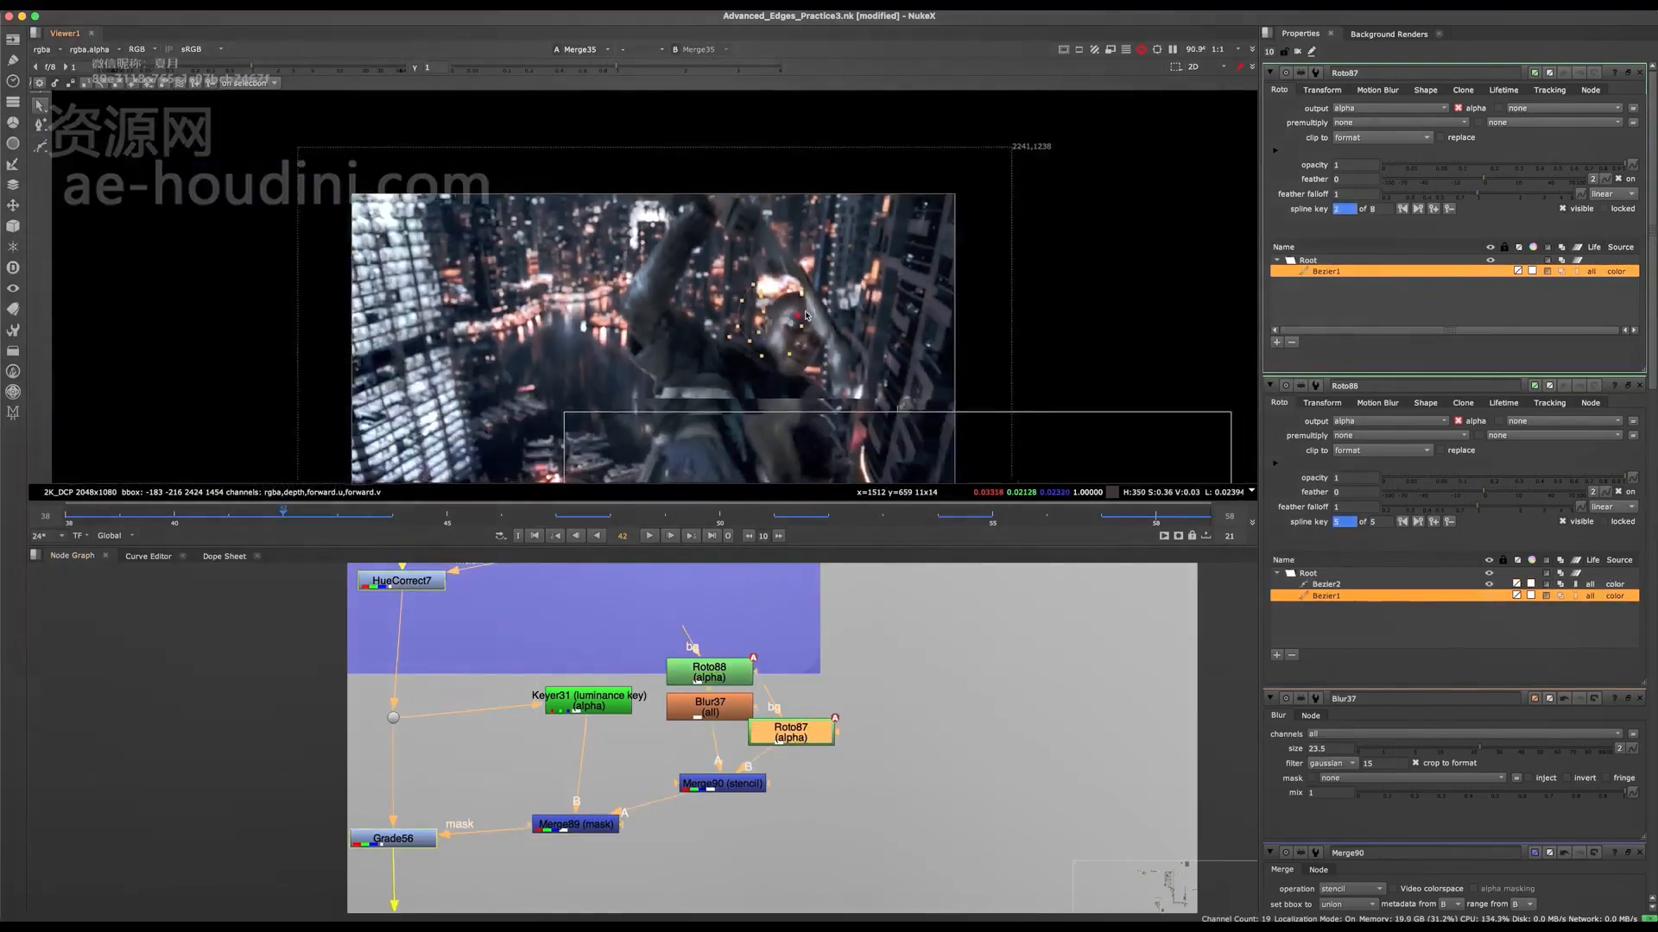
Step: Compare the composite with Grade56 disabled and enabled, leave it enabled, and save the script
key(q)
click(385, 837)
key(d)
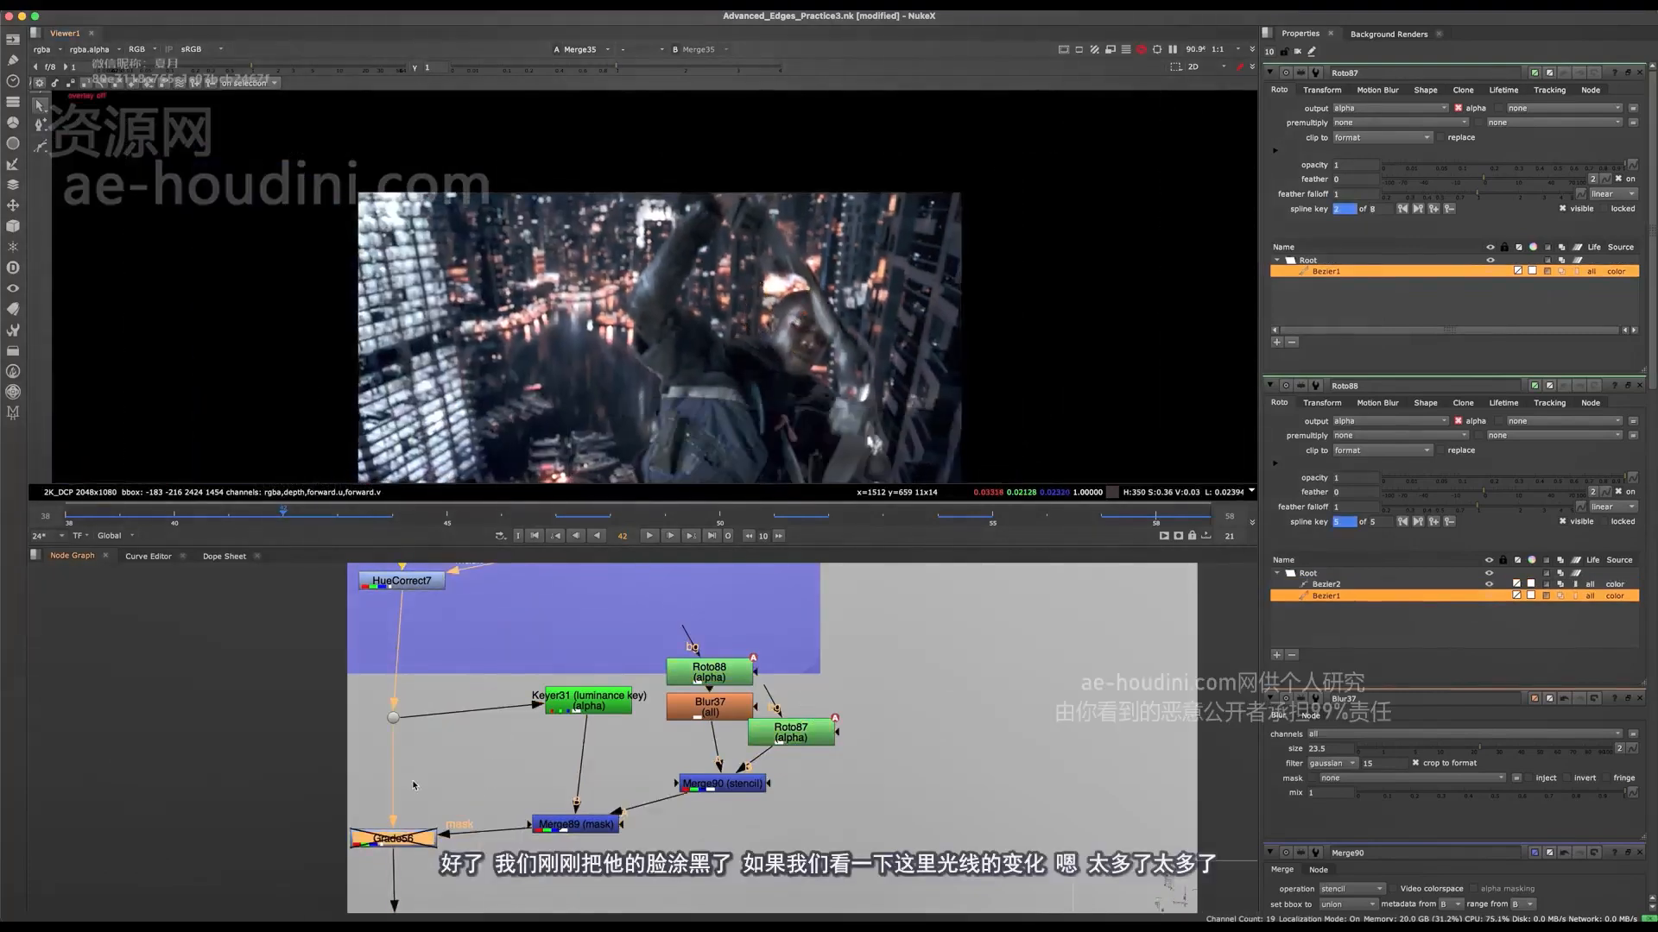
key(d)
scroll(651, 352, up, 1)
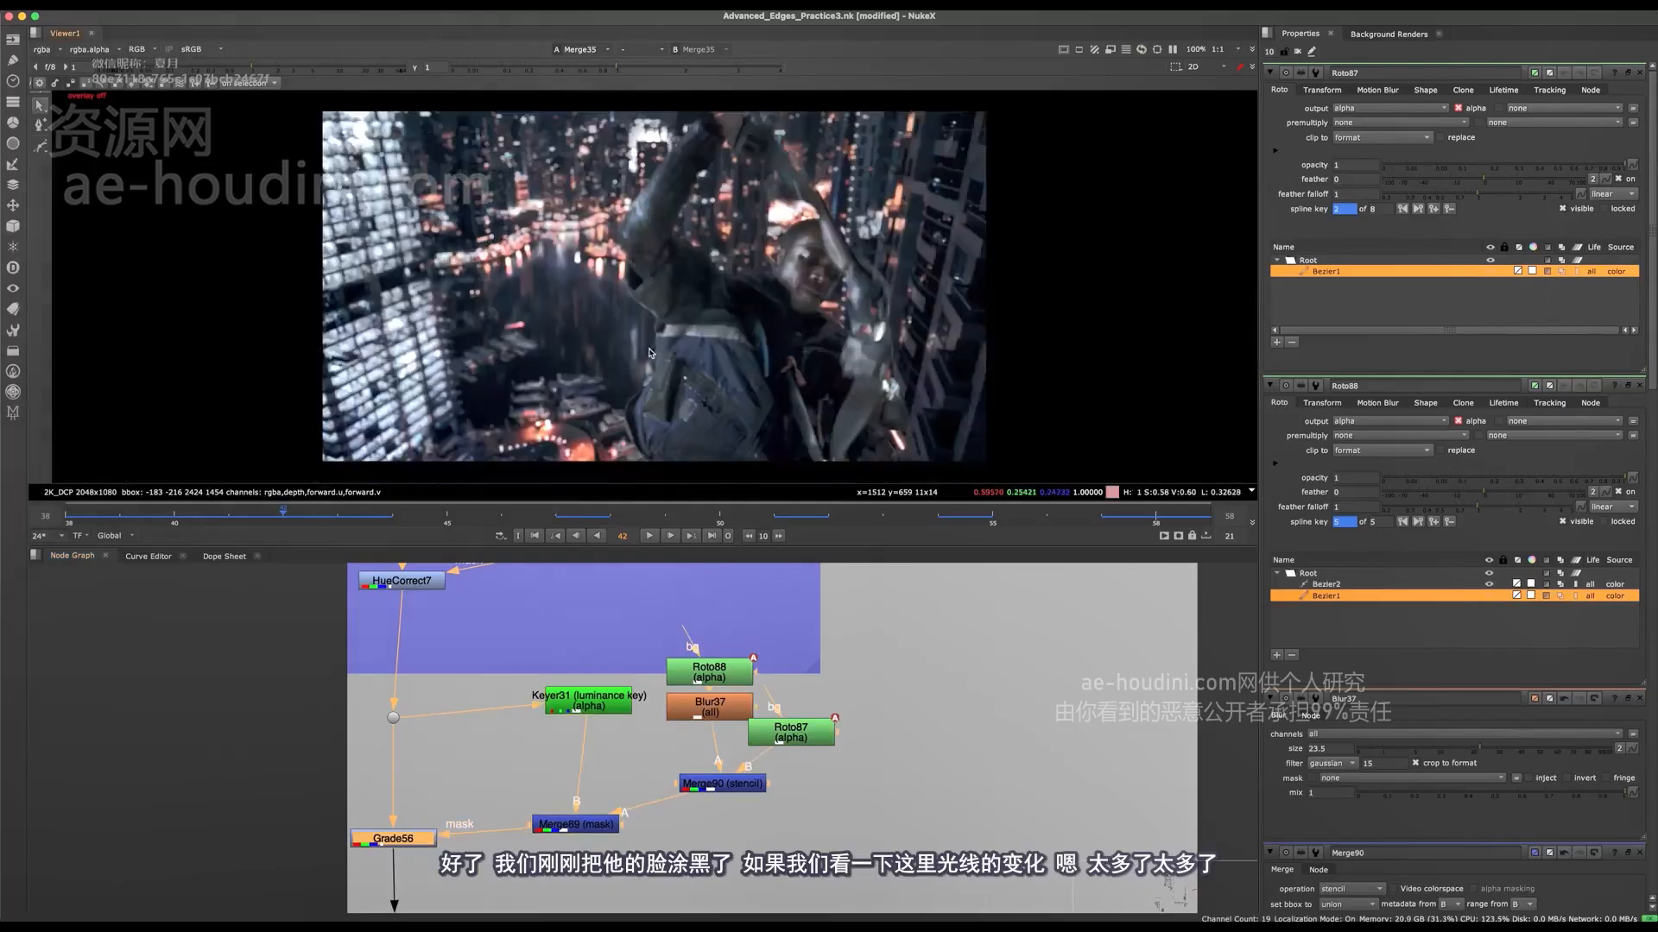
scroll(544, 658, down, 3)
key(ctrl+s)
Step: Compare the face with Grade53, Grade52, HueCorrect7 and Grade56 disabled and enabled together
click(563, 647)
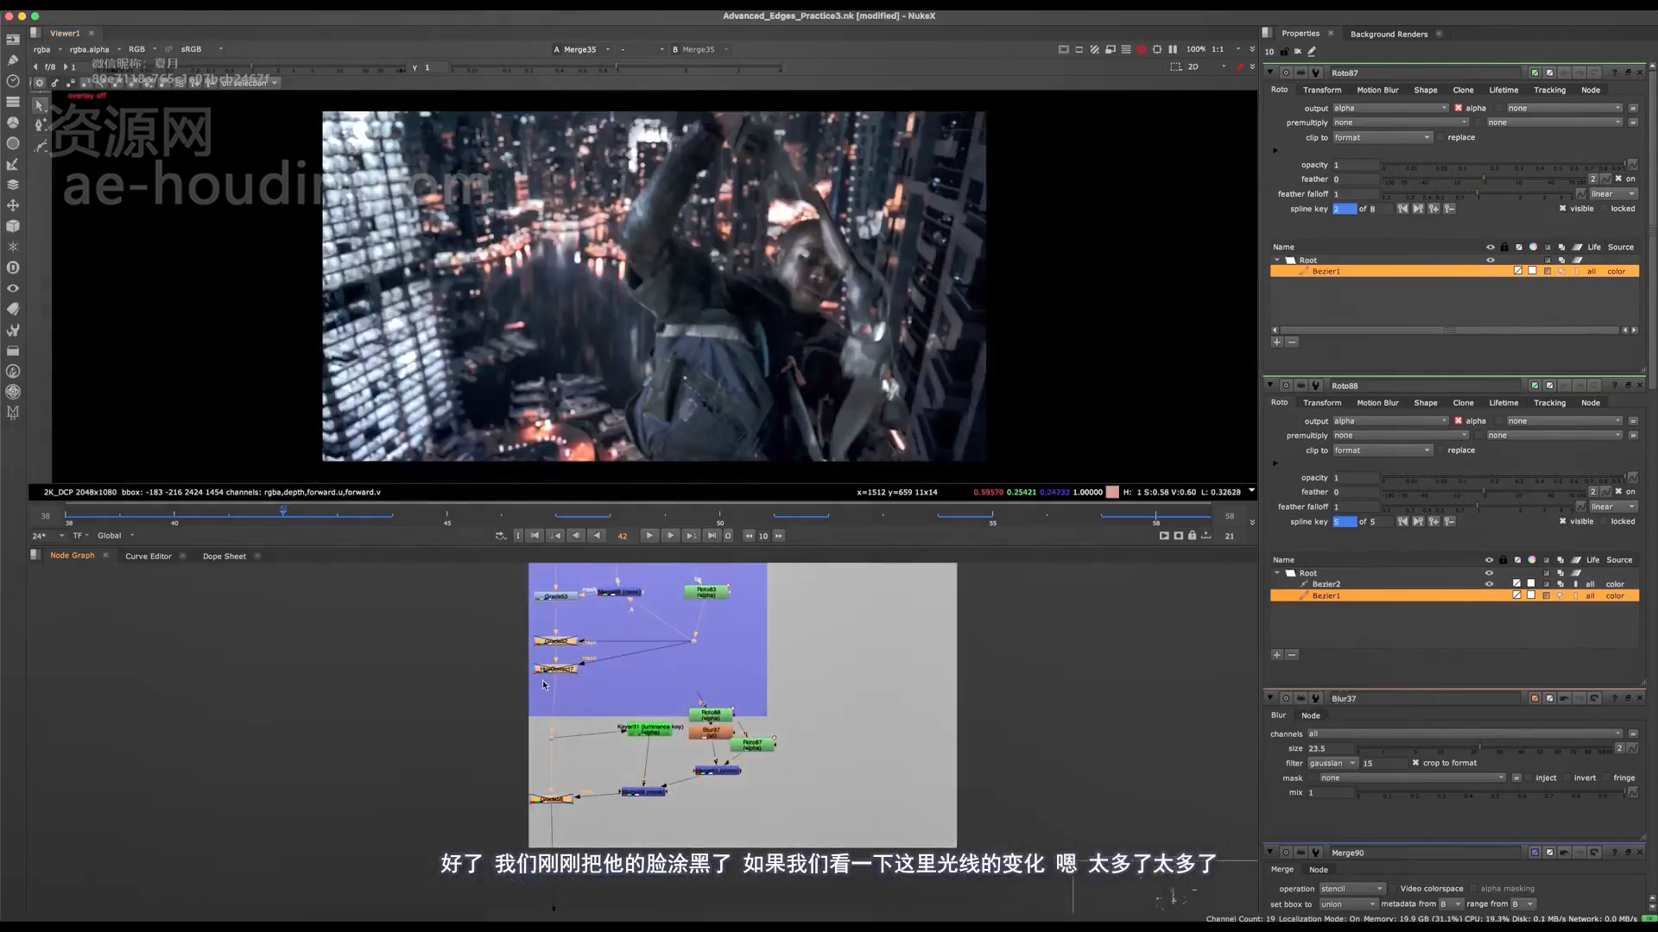
middle_drag(563, 647, 481, 640)
key(d)
key(d)
key(d)
key(d)
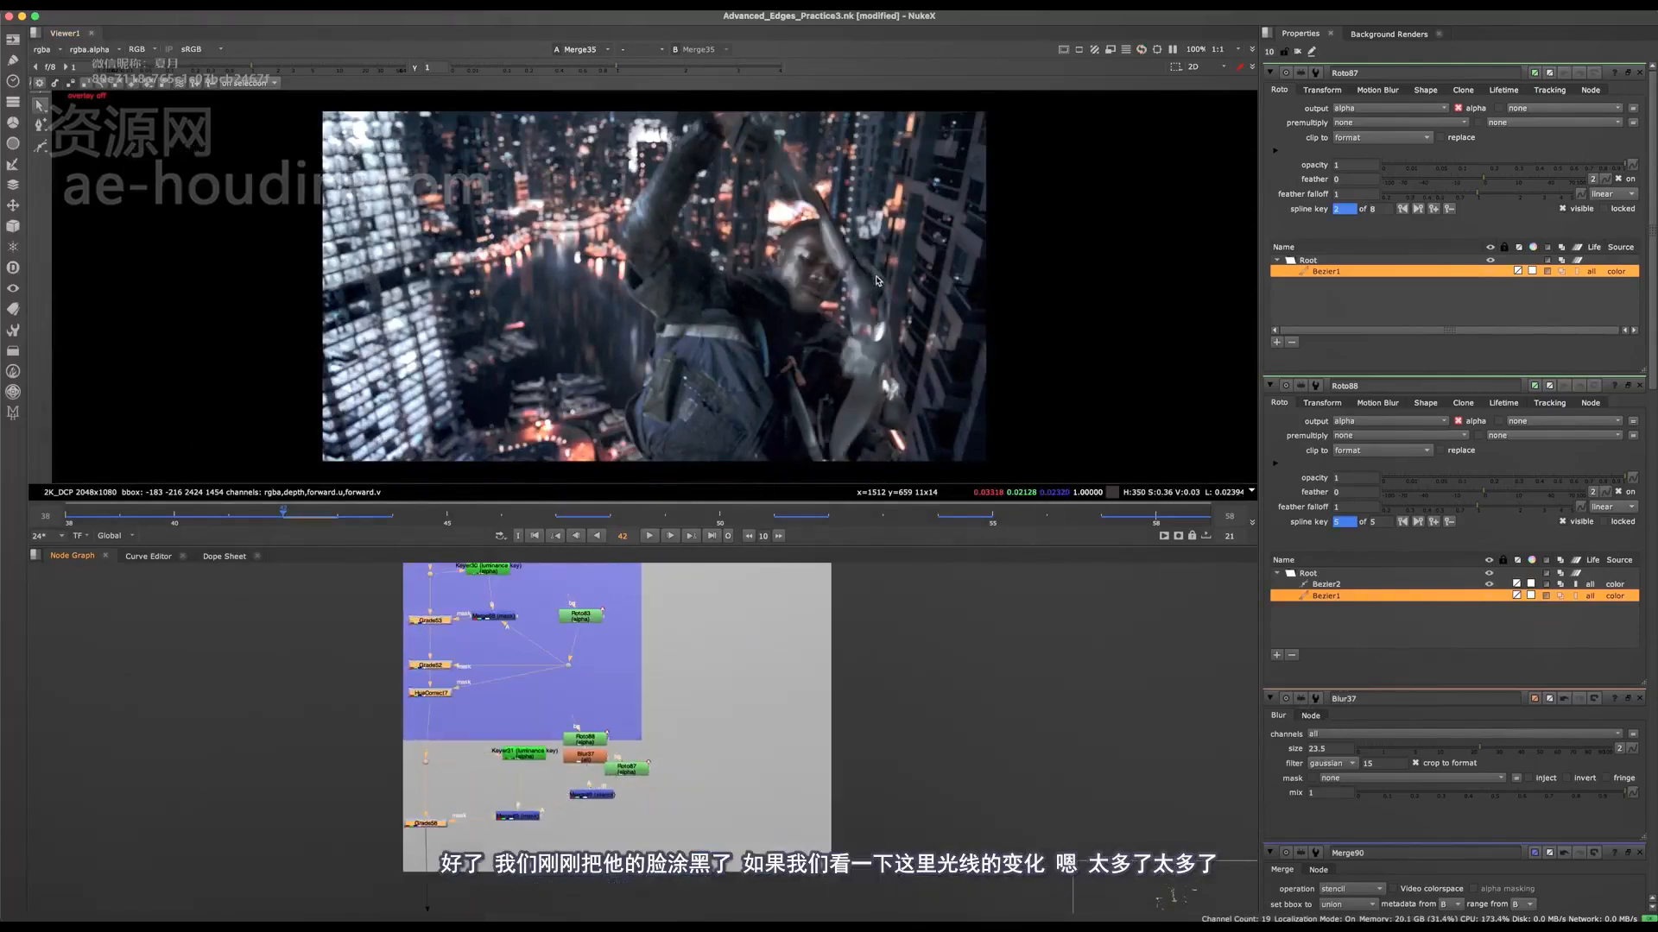
Step: Inspect the shapes in Roto88 and in the face light's Roto83 over the character at frame 42
scroll(860, 250, up, 2)
scroll(542, 838, up, 2)
click(560, 764)
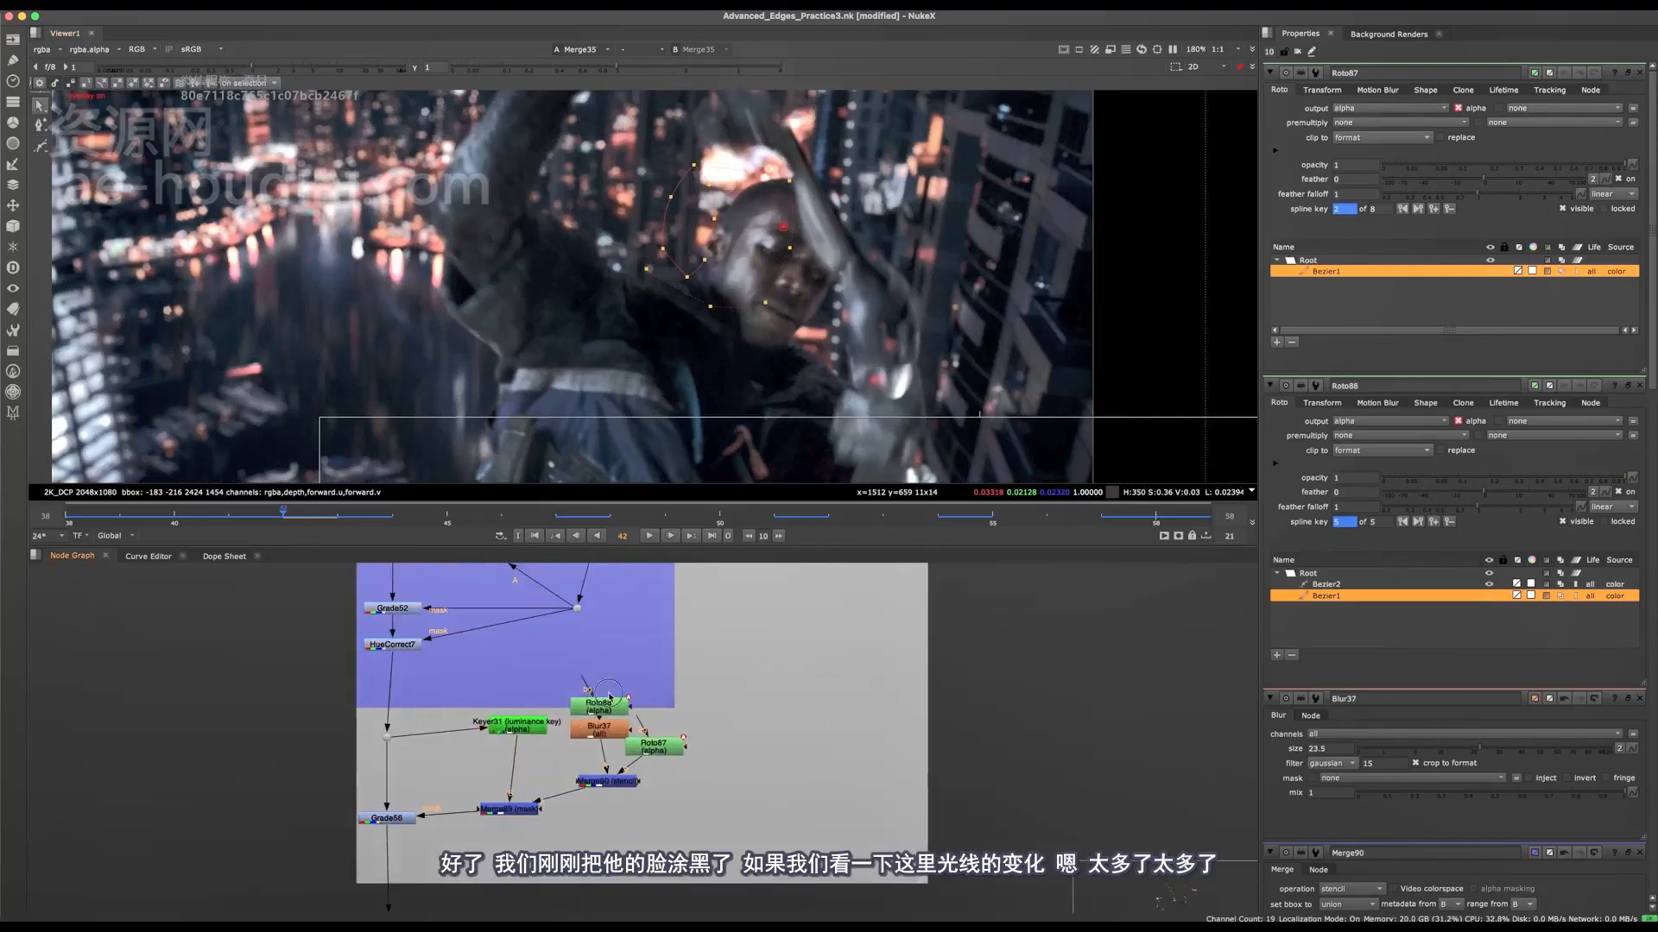
double_click(598, 707)
key(o)
middle_drag(822, 292, 798, 330)
scroll(820, 316, down, 2)
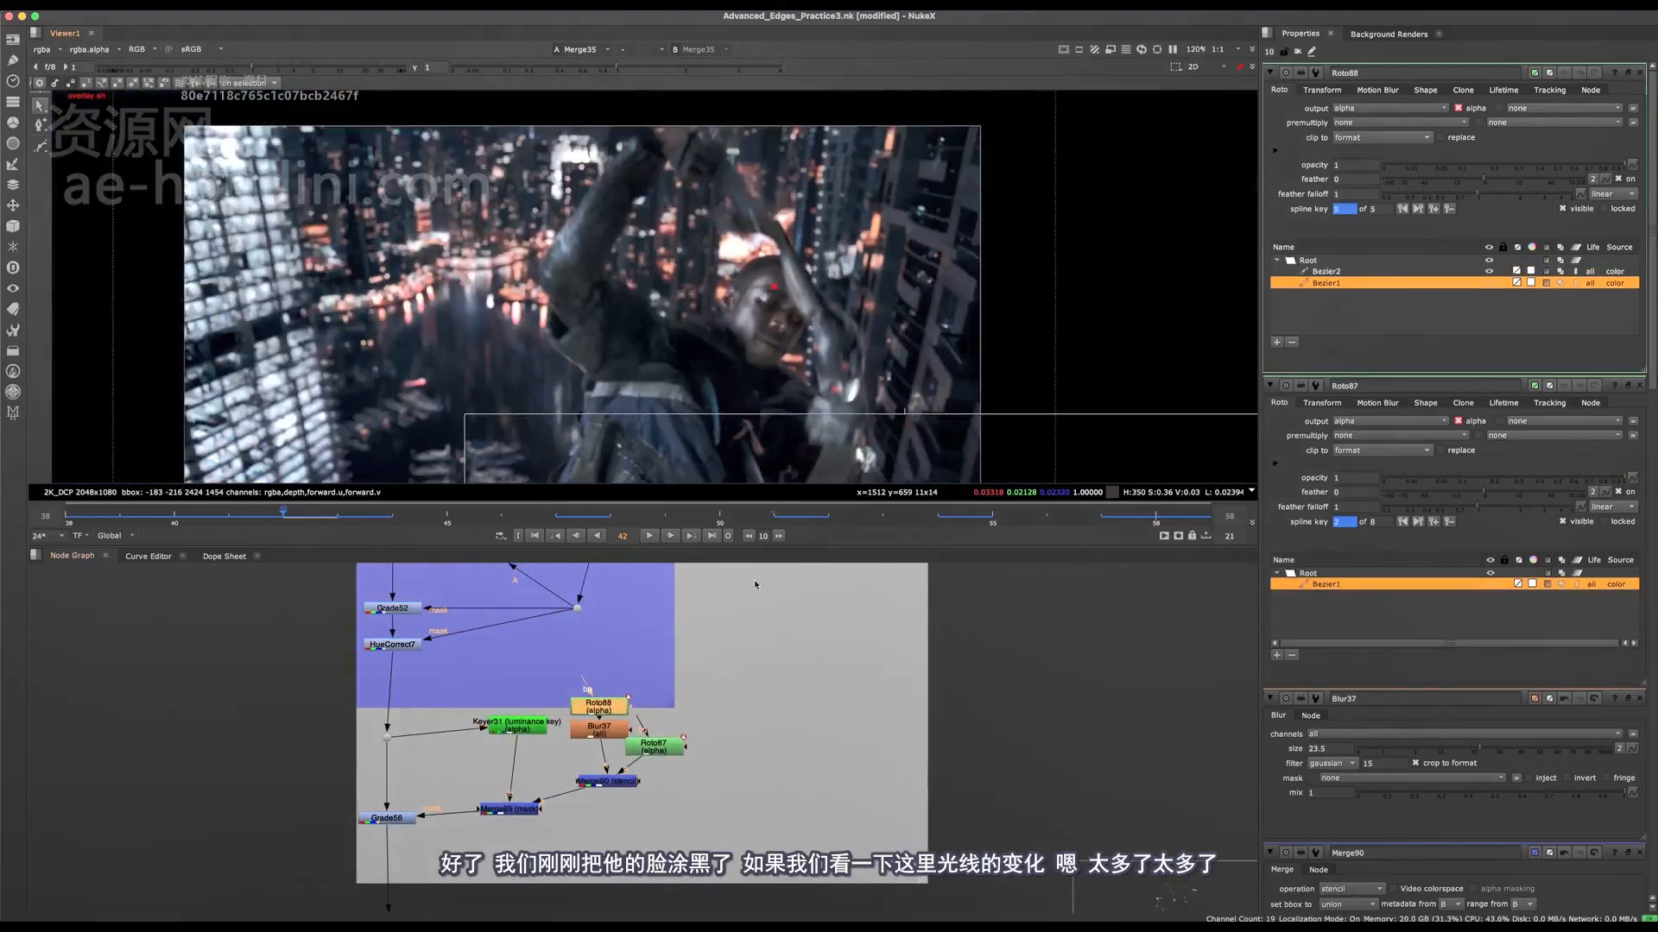
middle_drag(469, 745, 512, 889)
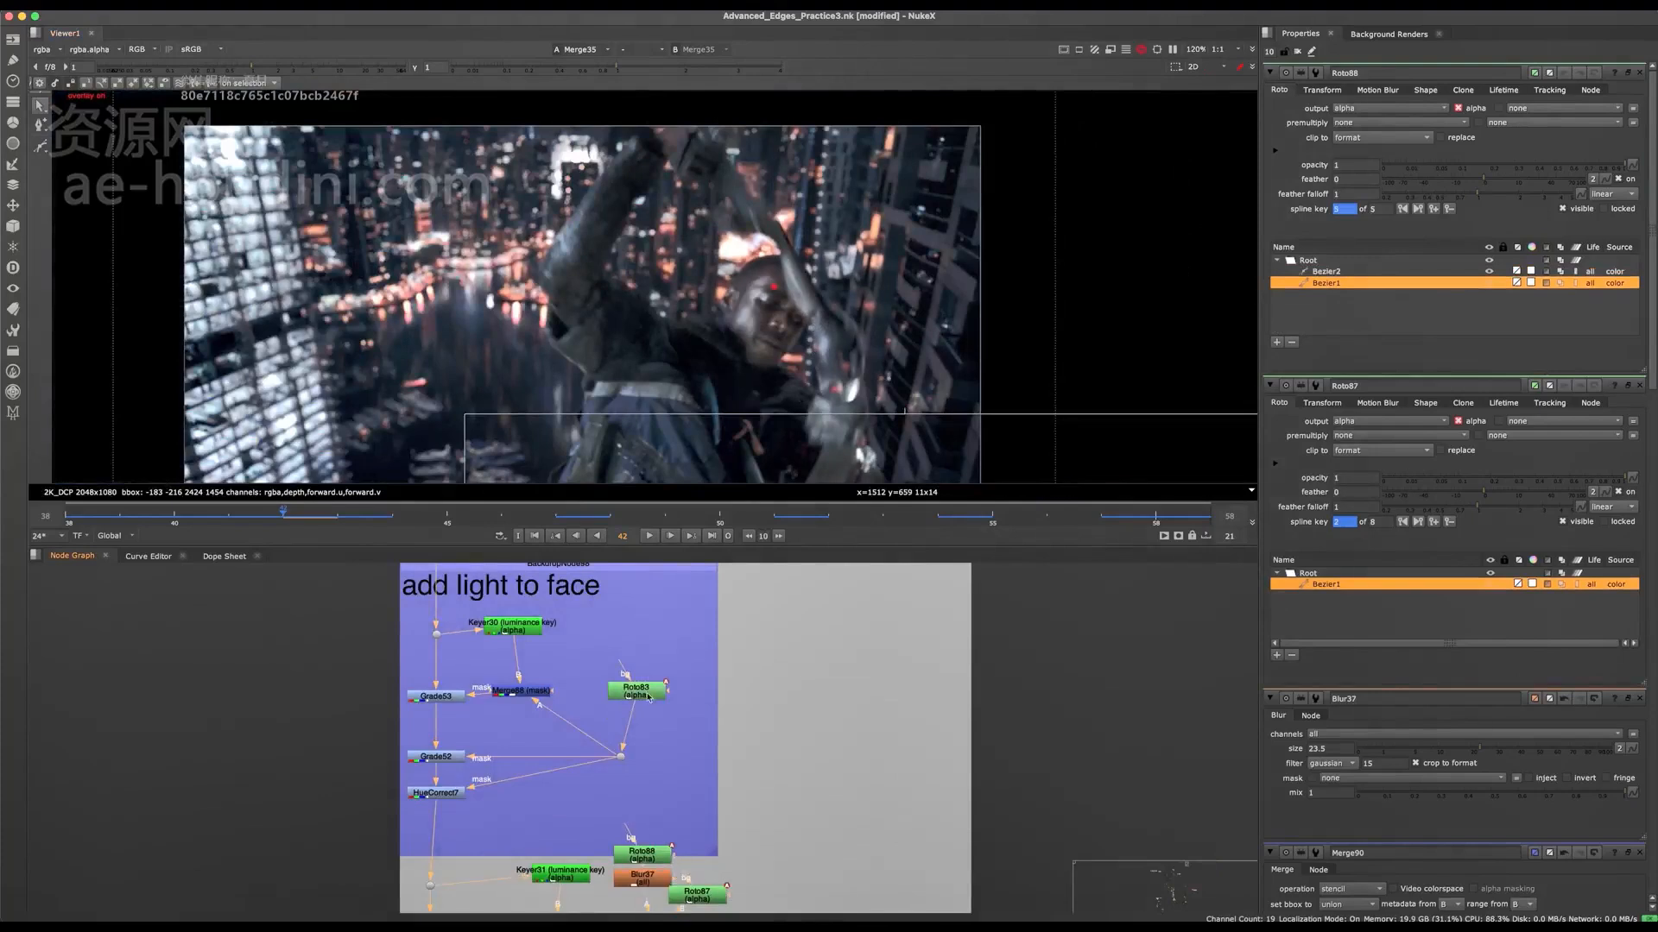
double_click(636, 691)
key(o)
key(o)
click(1326, 284)
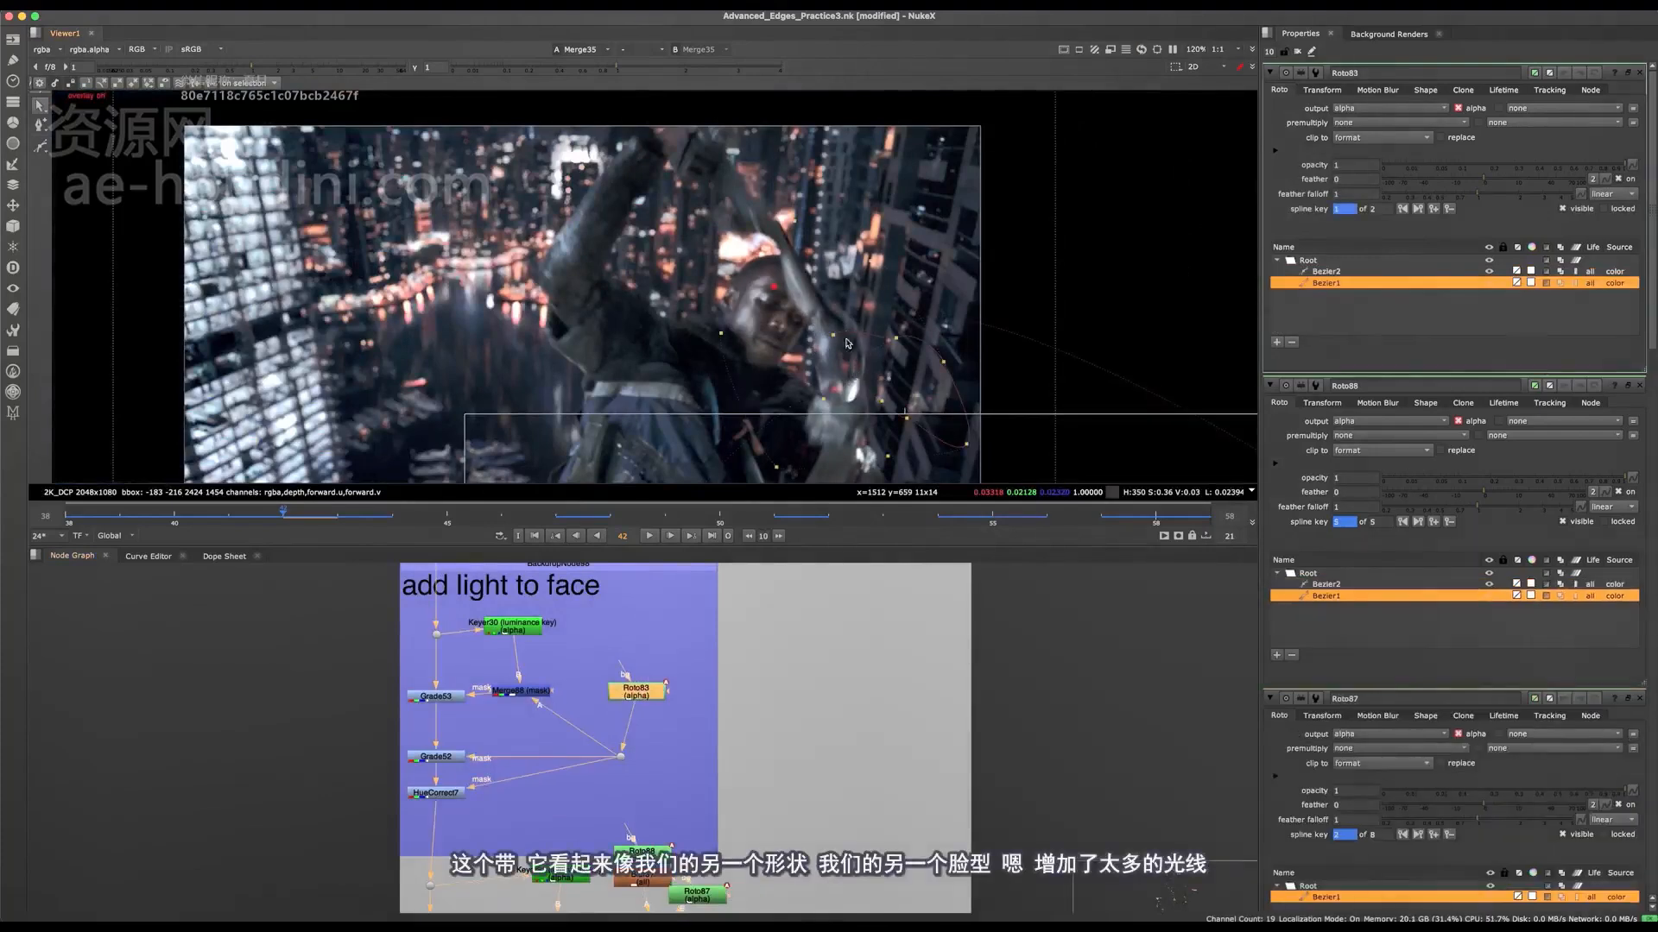
middle_drag(847, 338, 834, 299)
Step: Examine how Grade53, Grade52 and HueCorrect7 light the face and arm by disabling and re-enabling them
drag(490, 661, 379, 878)
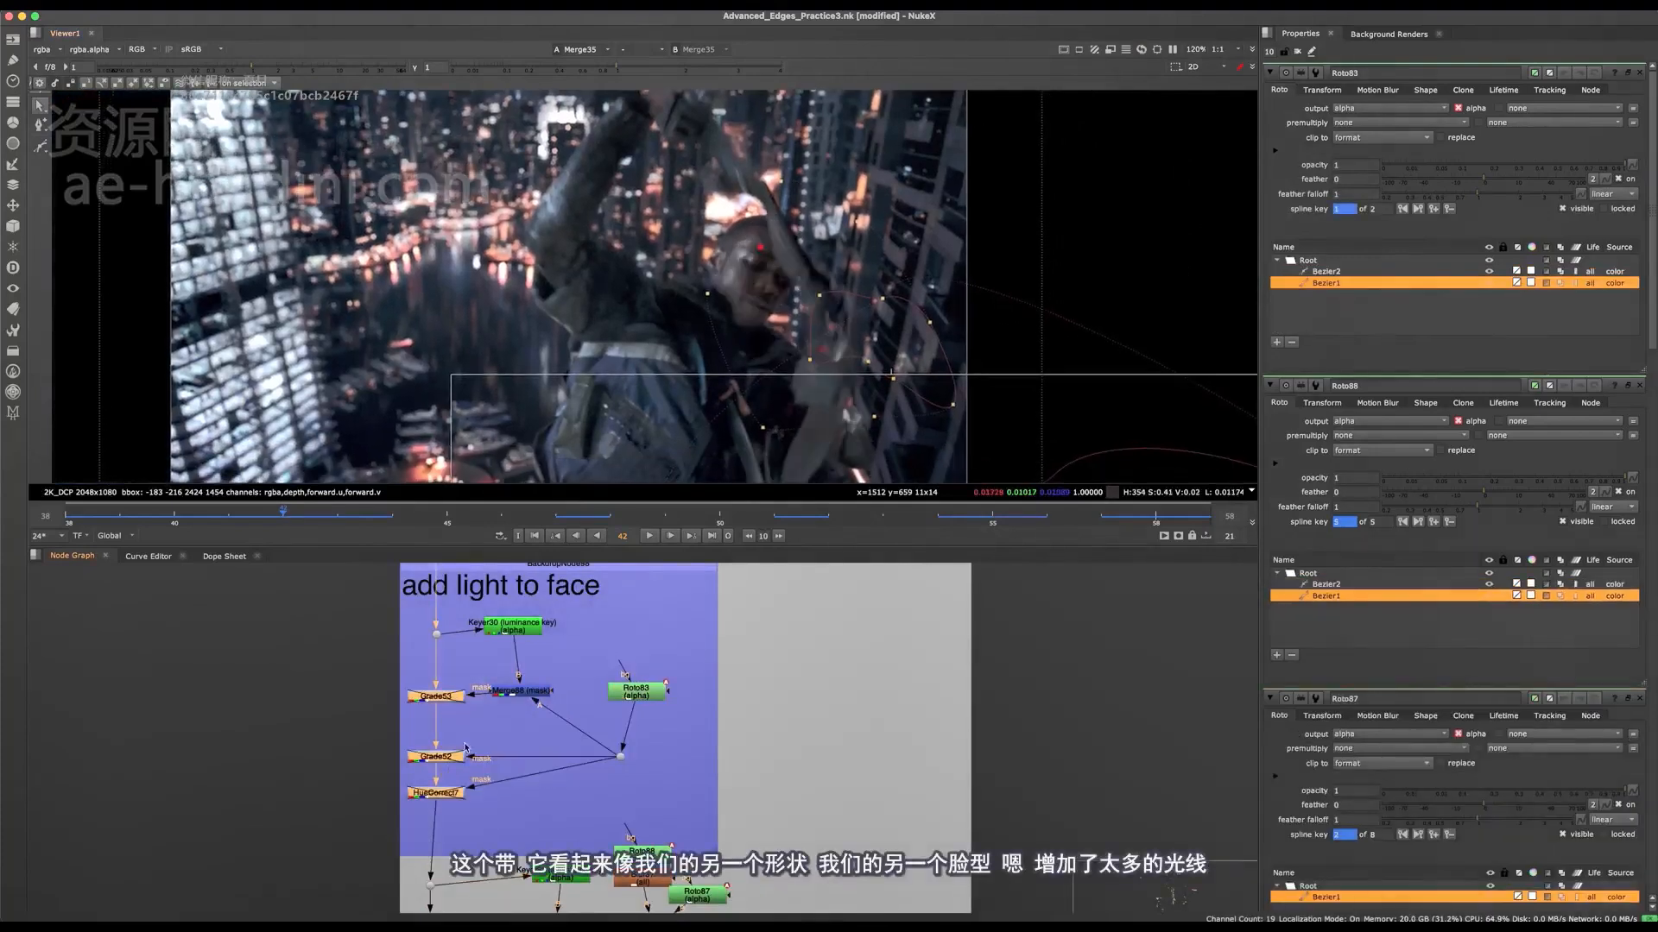
key(o)
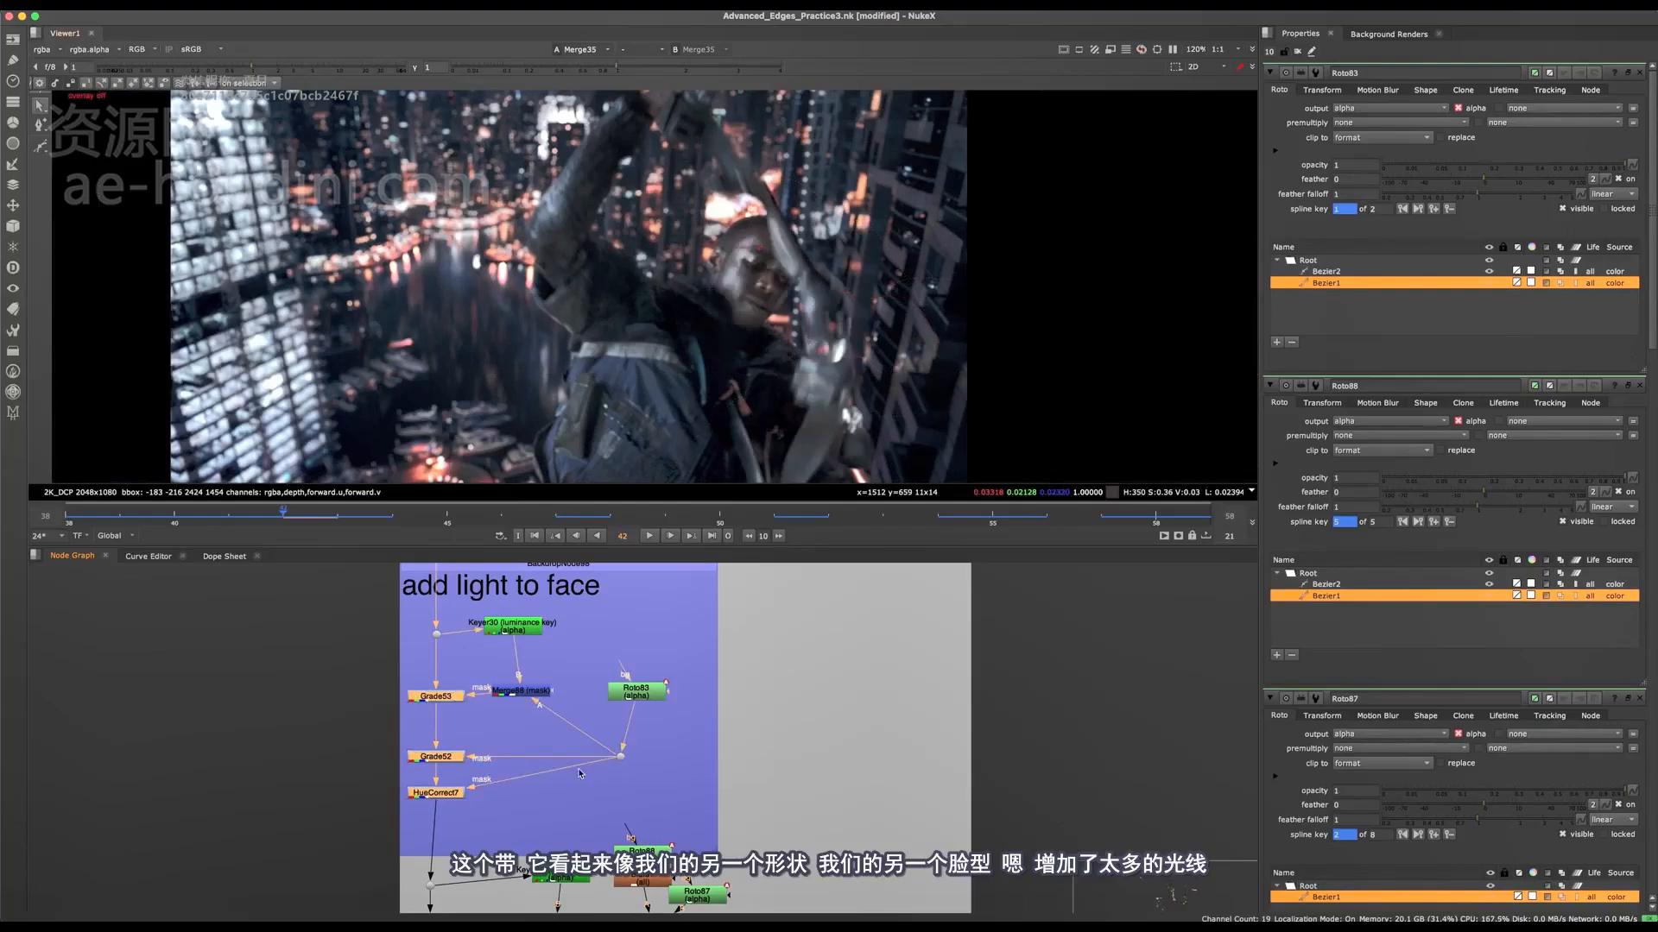
key(o)
scroll(599, 667, up, 3)
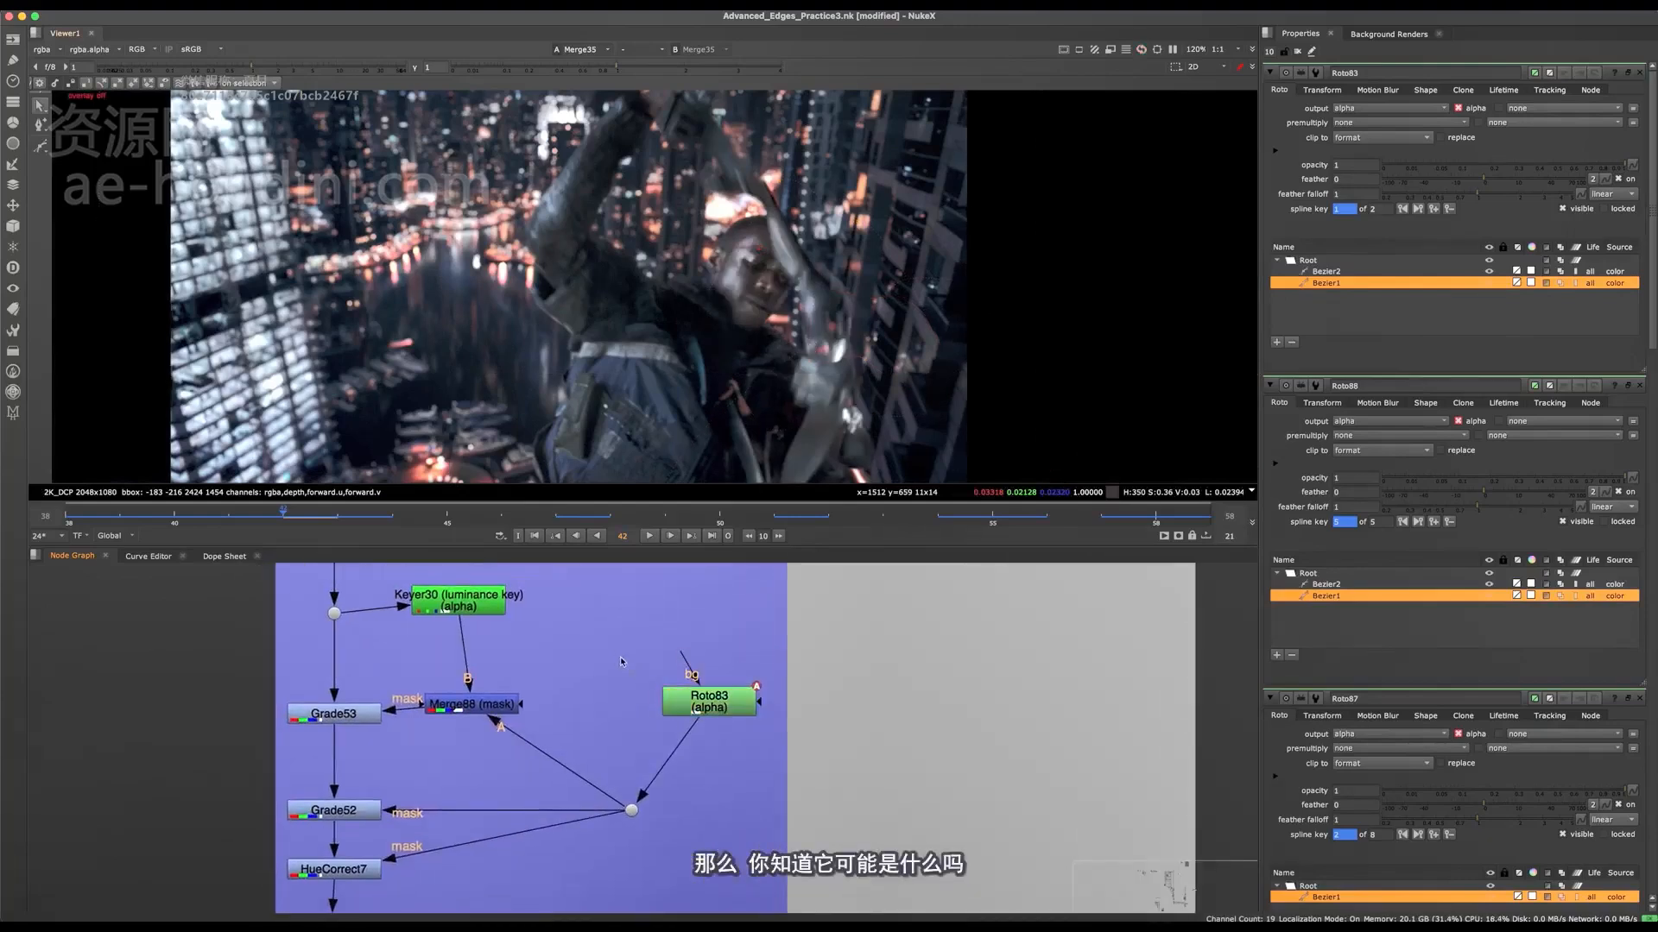
scroll(782, 325, down, 5)
middle_drag(733, 349, 746, 341)
key(super+z)
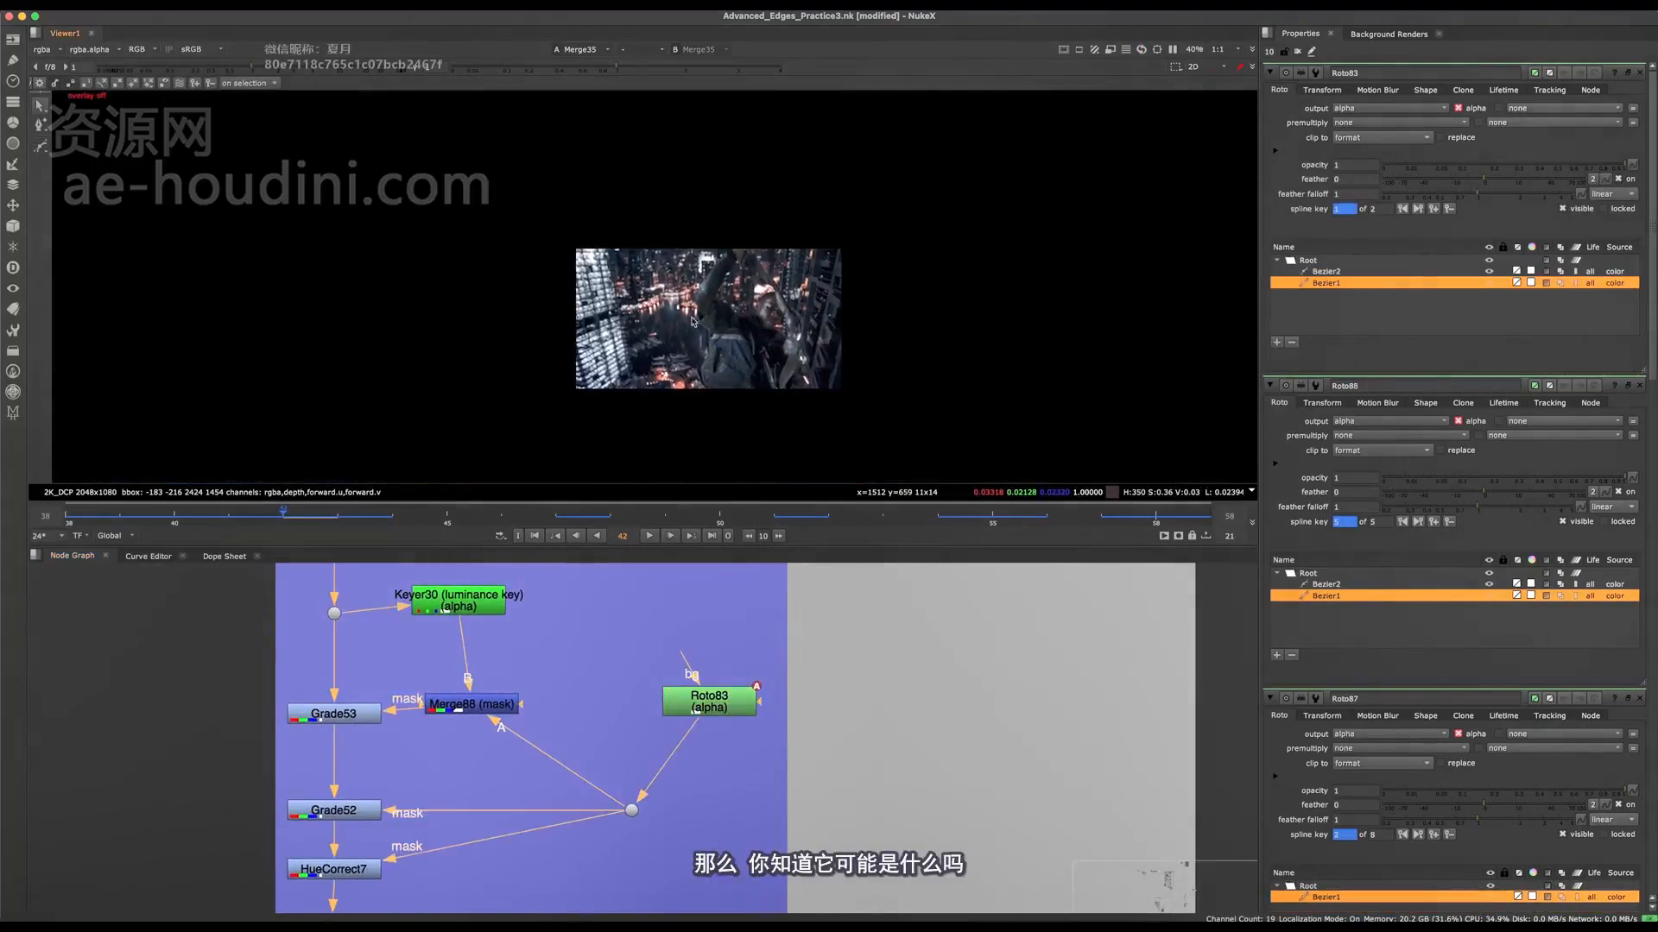
scroll(716, 332, up, 3)
scroll(872, 342, up, 1)
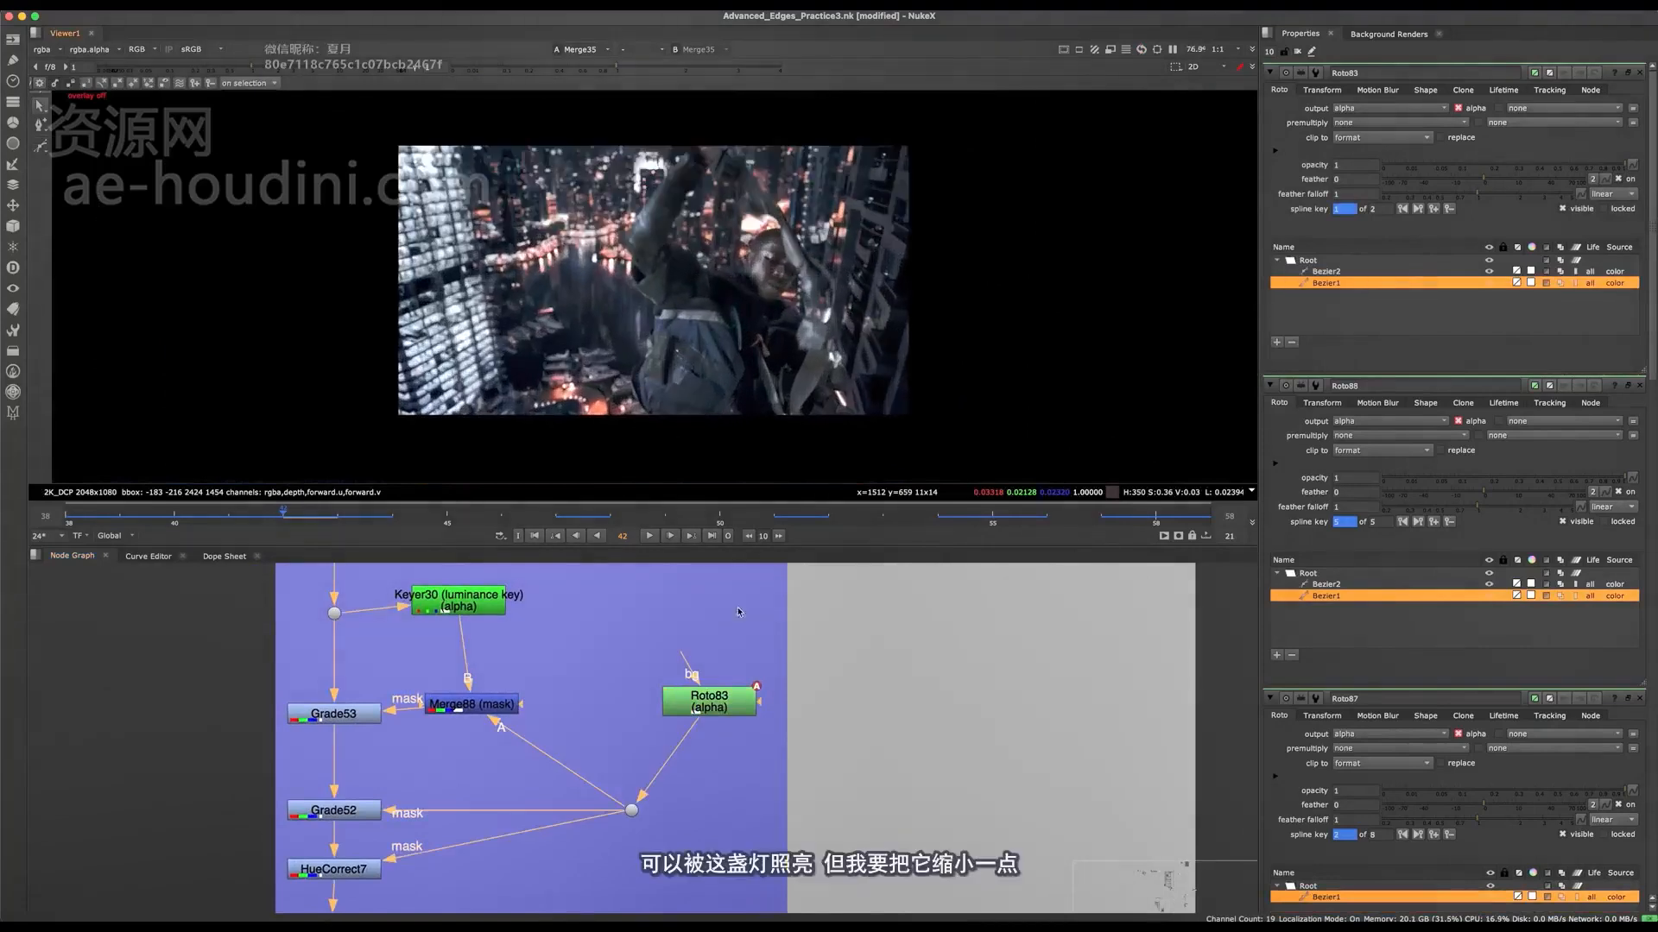
Step: Add a new Roto and merge it onto Roto83's mask with the stencil operation
key(o)
key(m)
drag(700, 606, 690, 771)
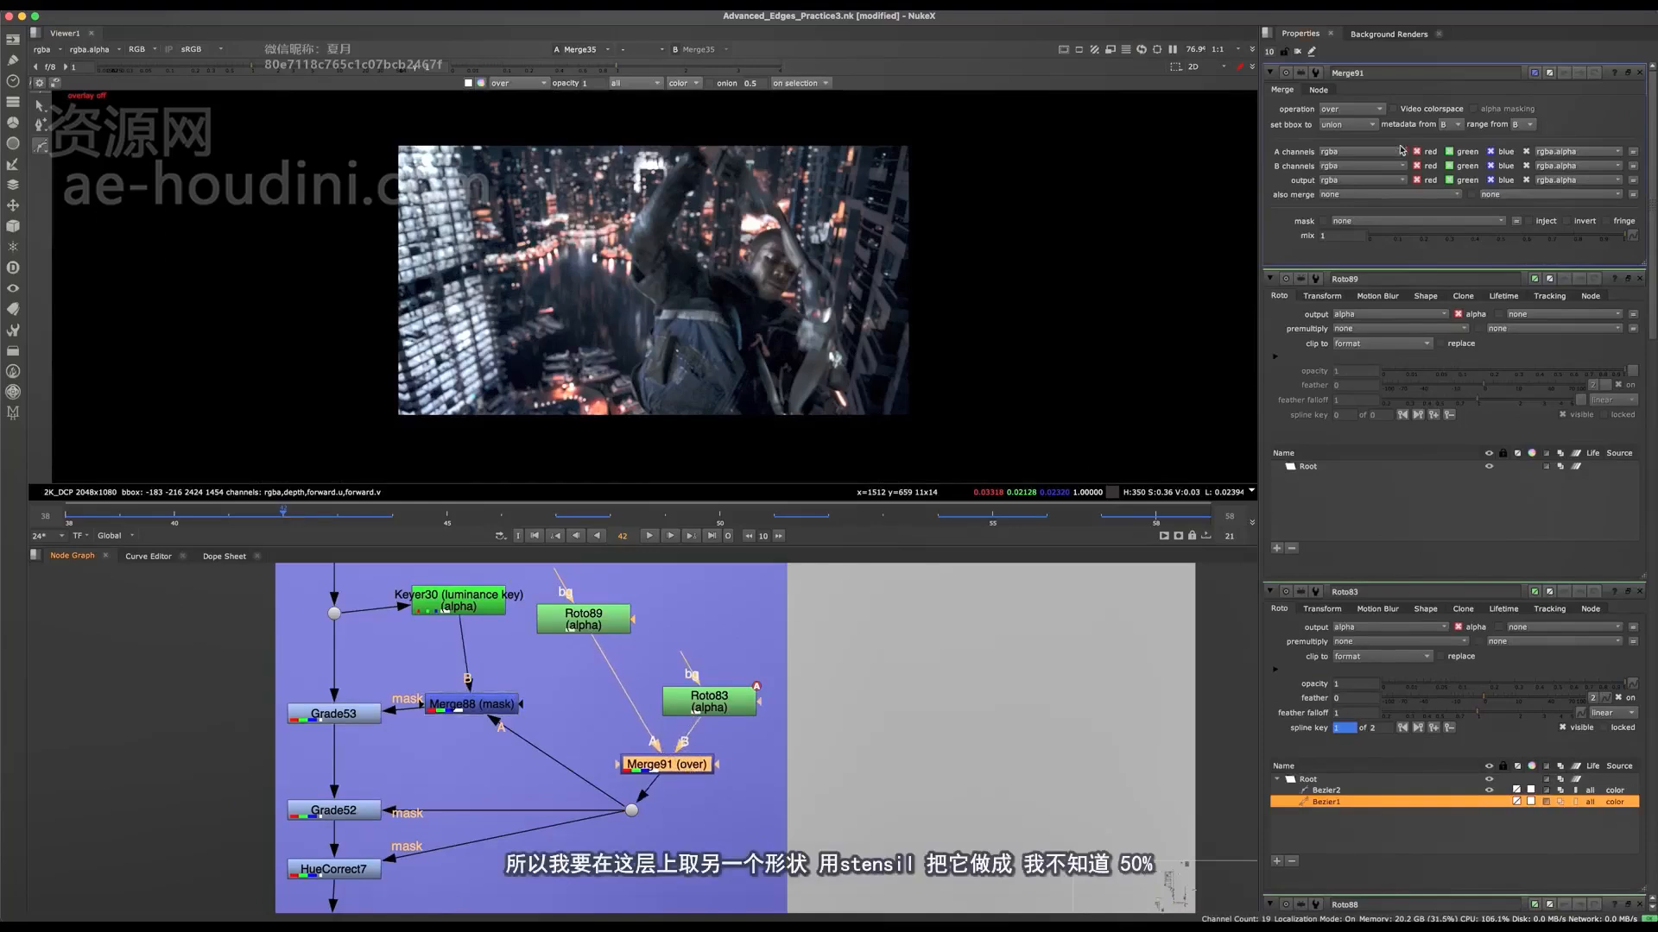
click(1364, 110)
click(1357, 382)
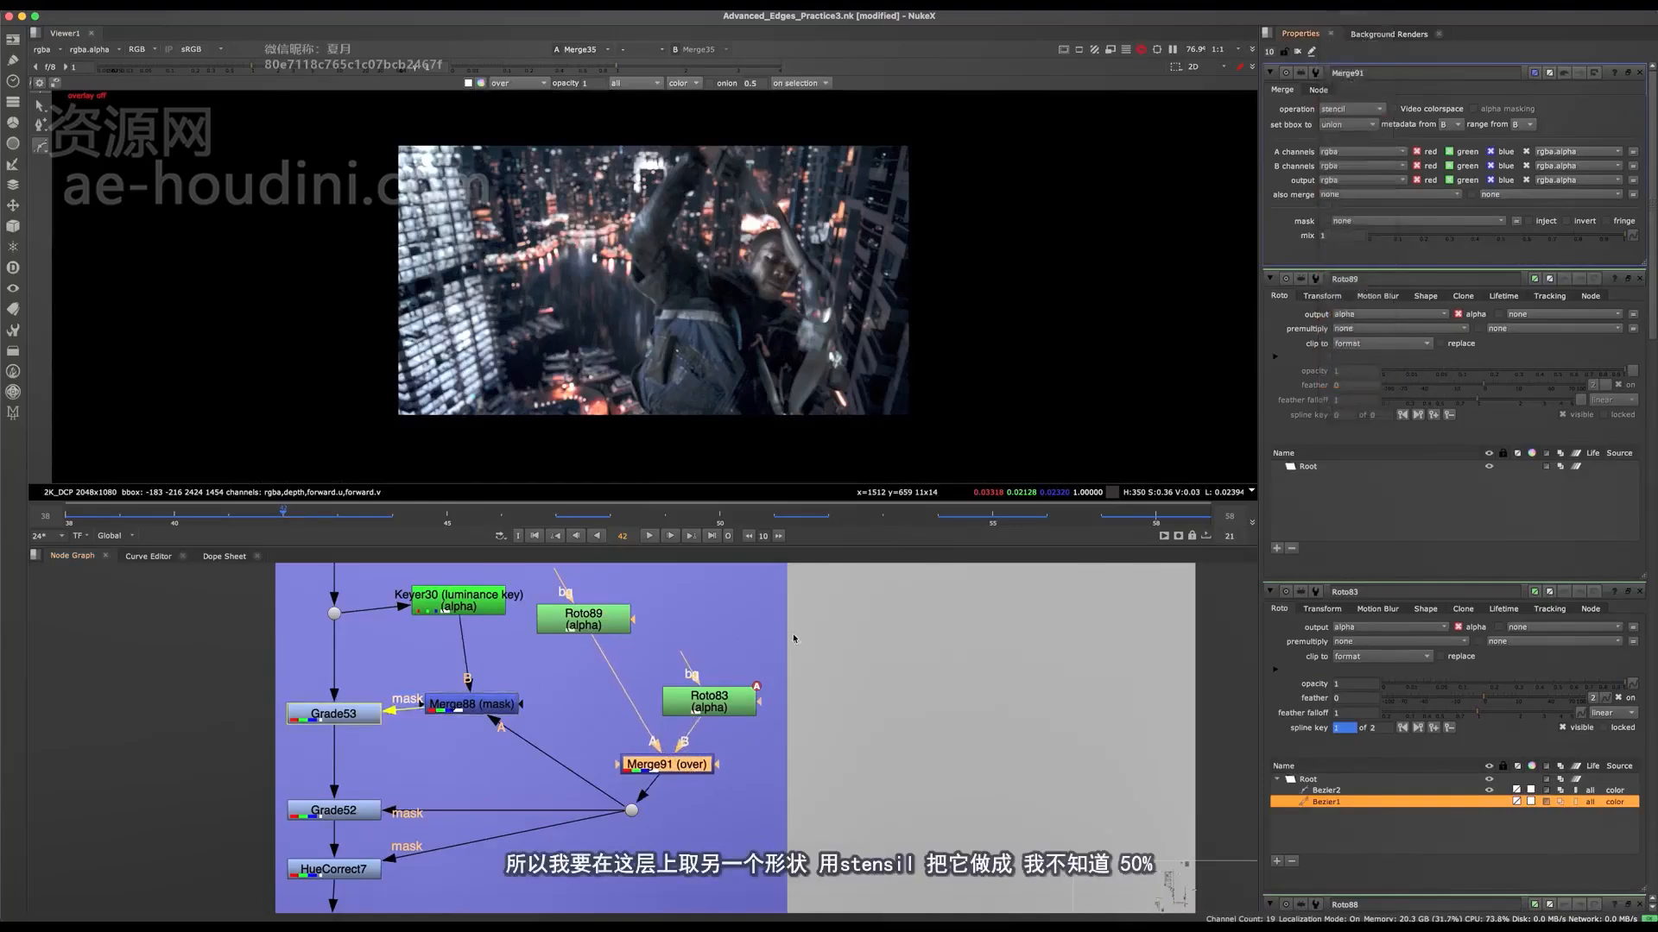
Step: Draw a closed Bezier in Roto89 around the raised arm beside the face at frame 42
double_click(595, 628)
scroll(771, 301, up, 3)
middle_drag(771, 300, 789, 352)
key(o)
click(801, 227)
click(813, 289)
click(833, 318)
click(830, 368)
click(810, 415)
middle_drag(808, 430, 811, 543)
click(768, 439)
click(809, 456)
click(880, 338)
click(844, 280)
click(808, 238)
click(775, 229)
Step: Set the Roto89 Bezier's opacity to 0.47 and hide the viewer overlay
drag(1491, 173, 1550, 167)
scroll(885, 304, down, 2)
key(o)
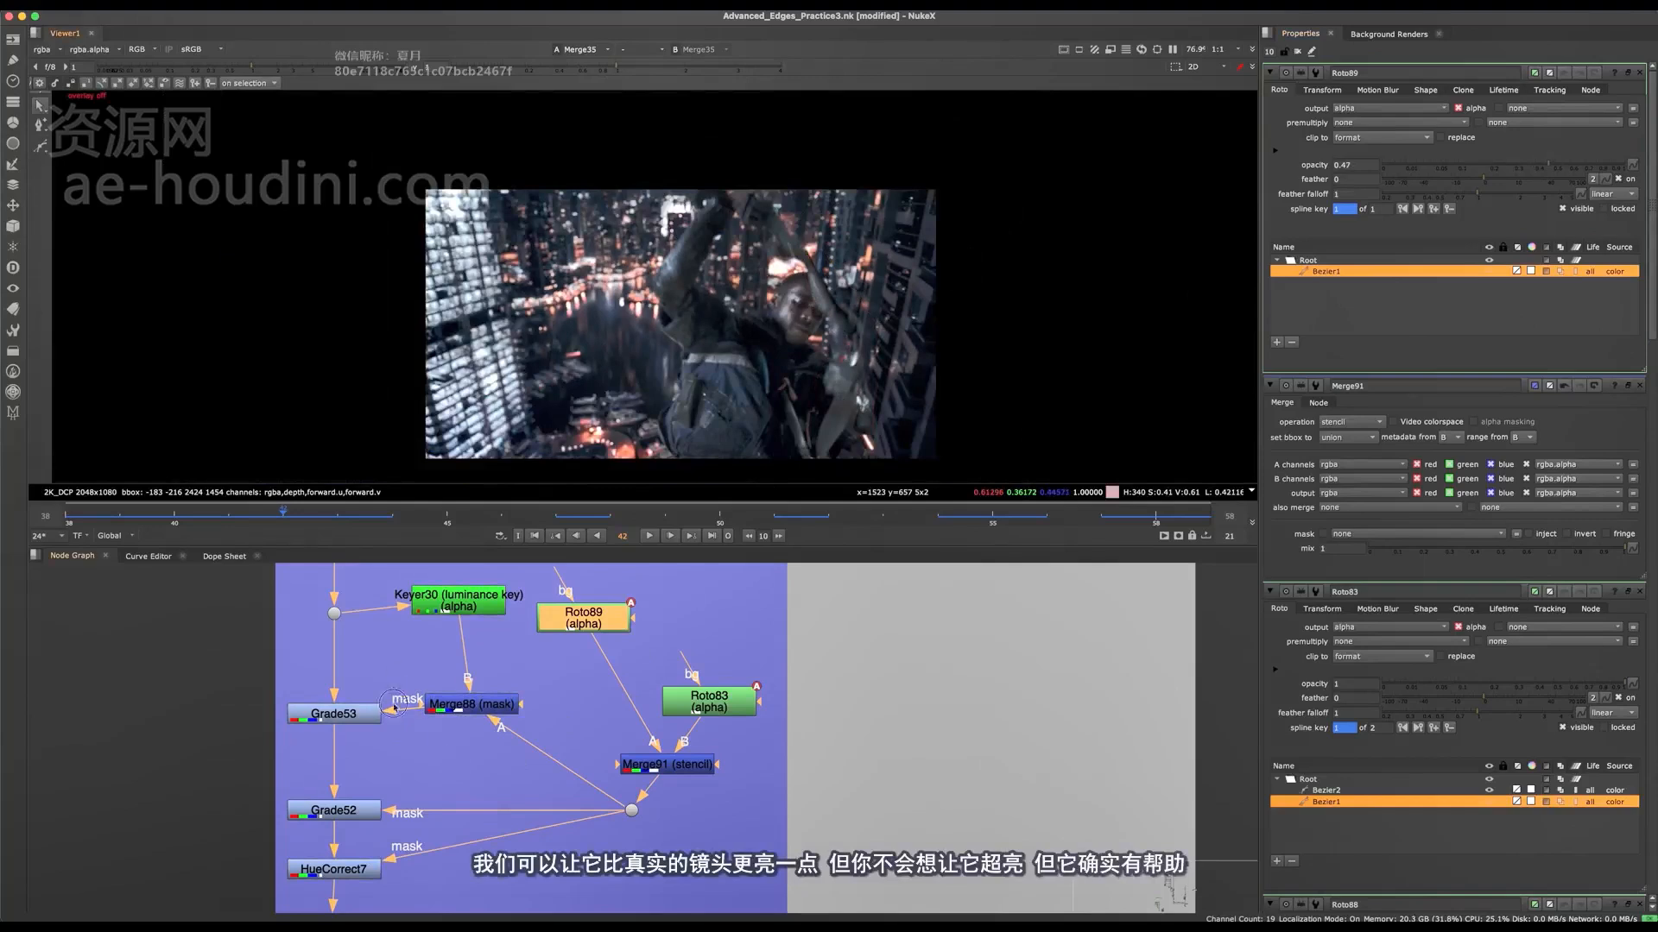
Step: Compare the reduced arm light with Grade53, Grade52 and HueCorrect7 disabled and enabled
drag(394, 707, 313, 902)
key(d)
key(d)
key(d)
key(d)
key(o)
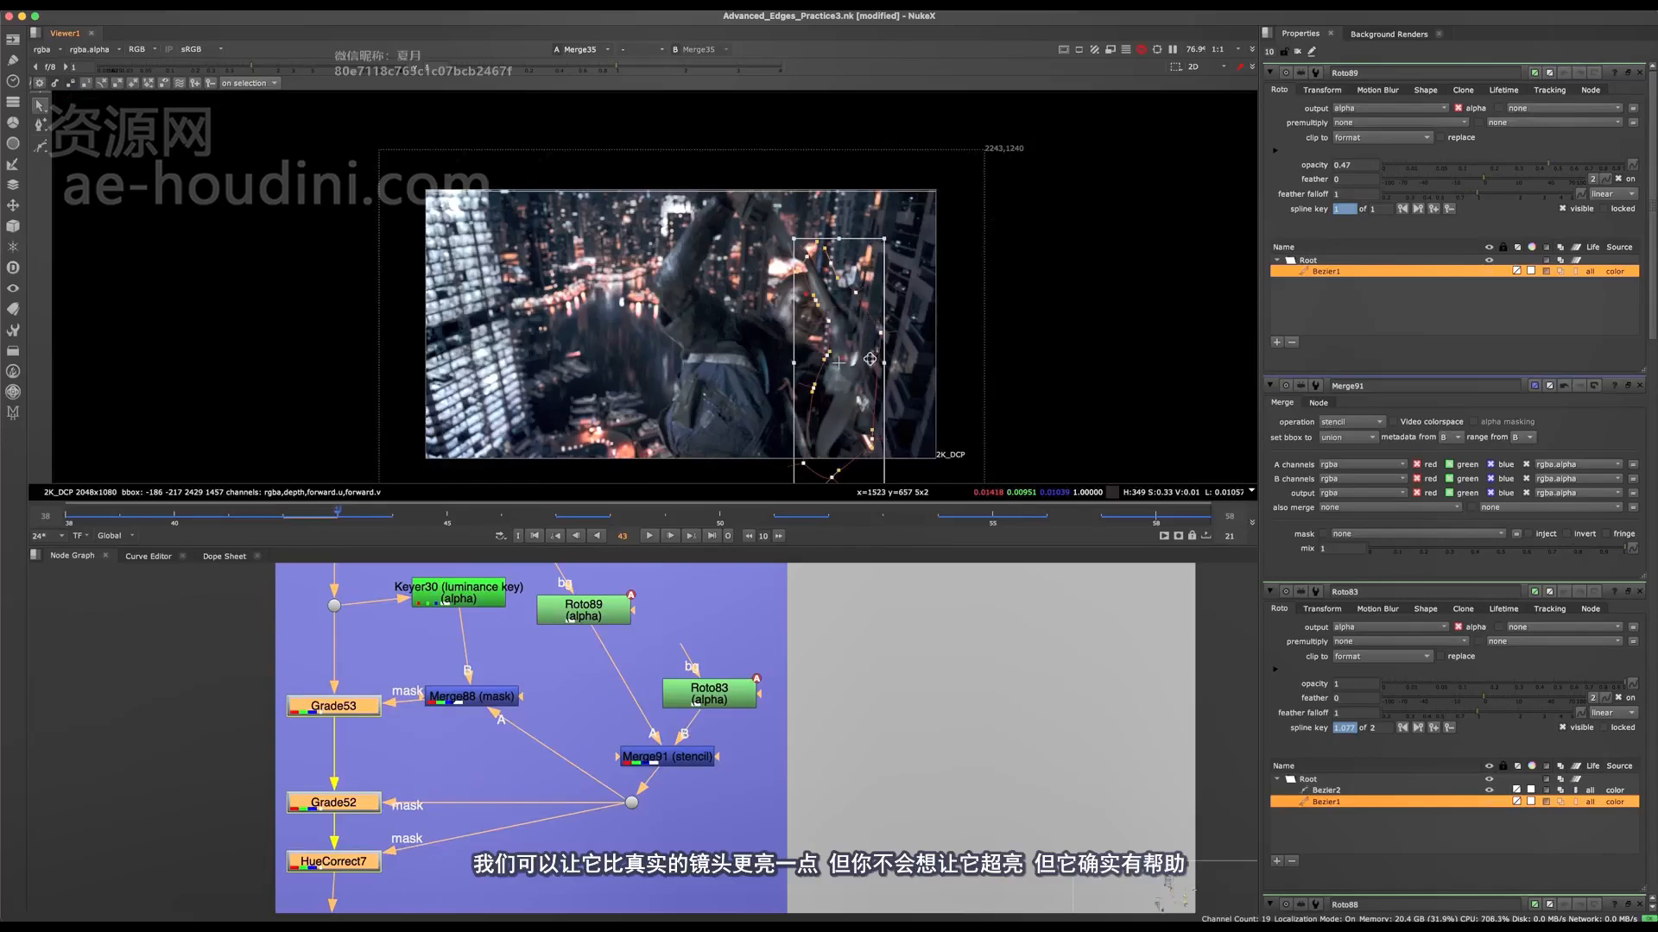
Step: Reshape the upper part of the Roto89 Bezier at frame 43 to match the arm
drag(873, 375, 798, 258)
click(807, 277)
click(782, 280)
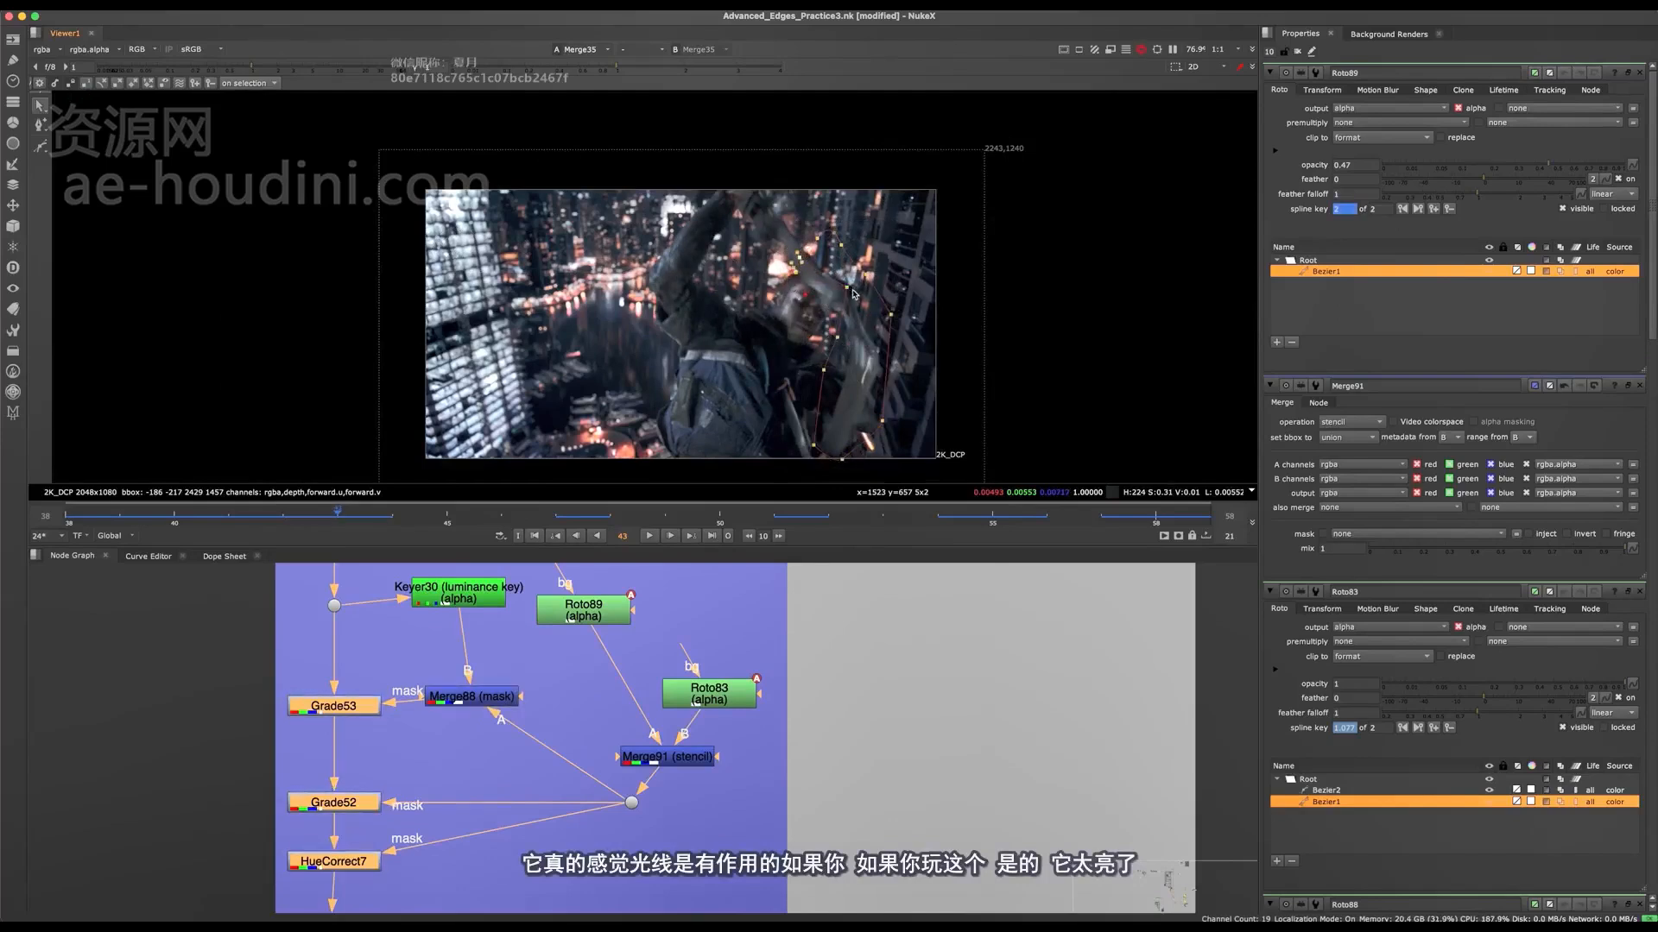
Step: Move the Roto89 Bezier's points at frame 44 to follow the arm
key(ctrl+a)
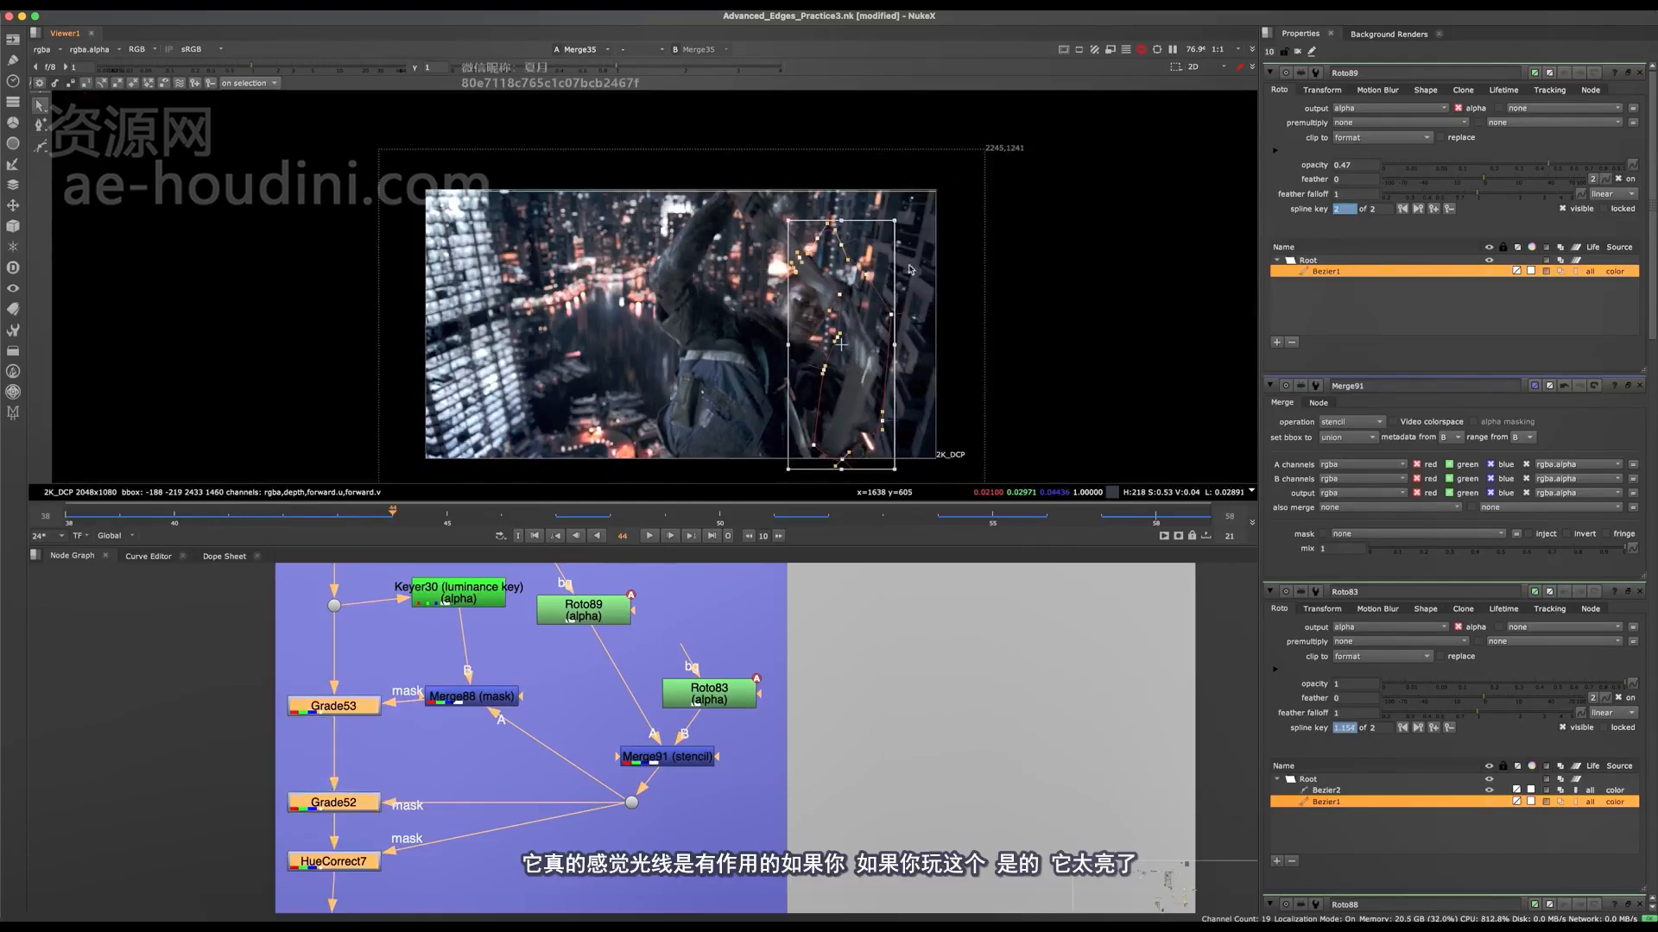
drag(890, 333, 752, 231)
click(878, 371)
Step: Select the whole Roto89 Bezier and move it up past the image's upper edge at frame 46
drag(1048, 150, 723, 442)
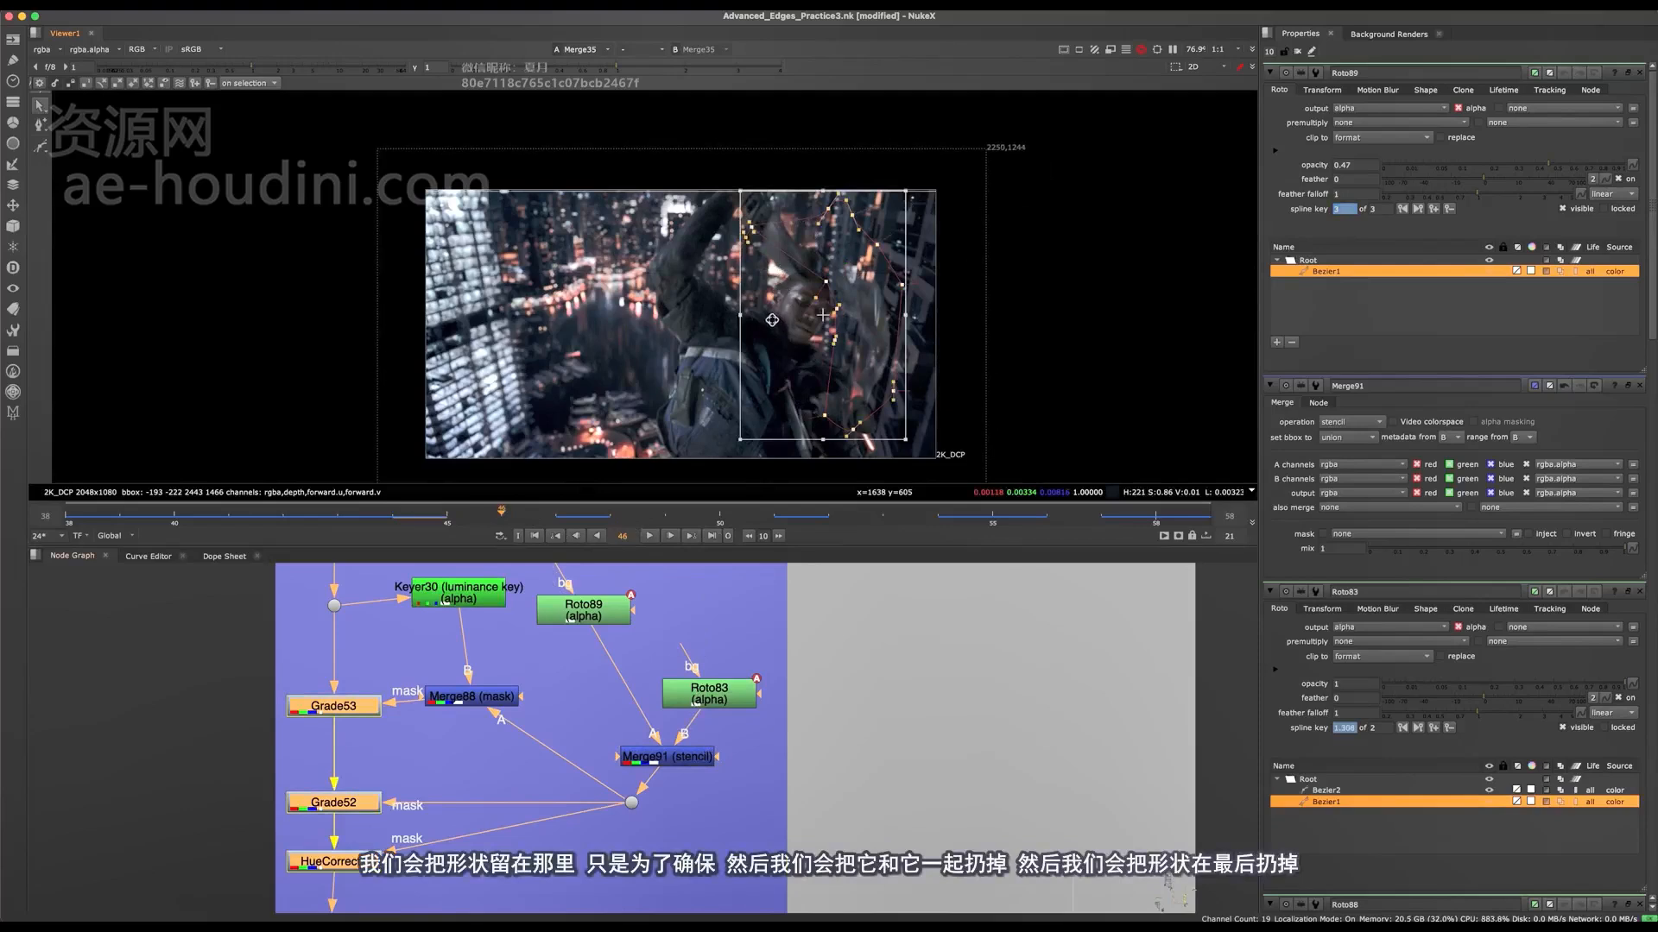
drag(853, 277, 870, 199)
middle_drag(869, 199, 867, 279)
click(857, 188)
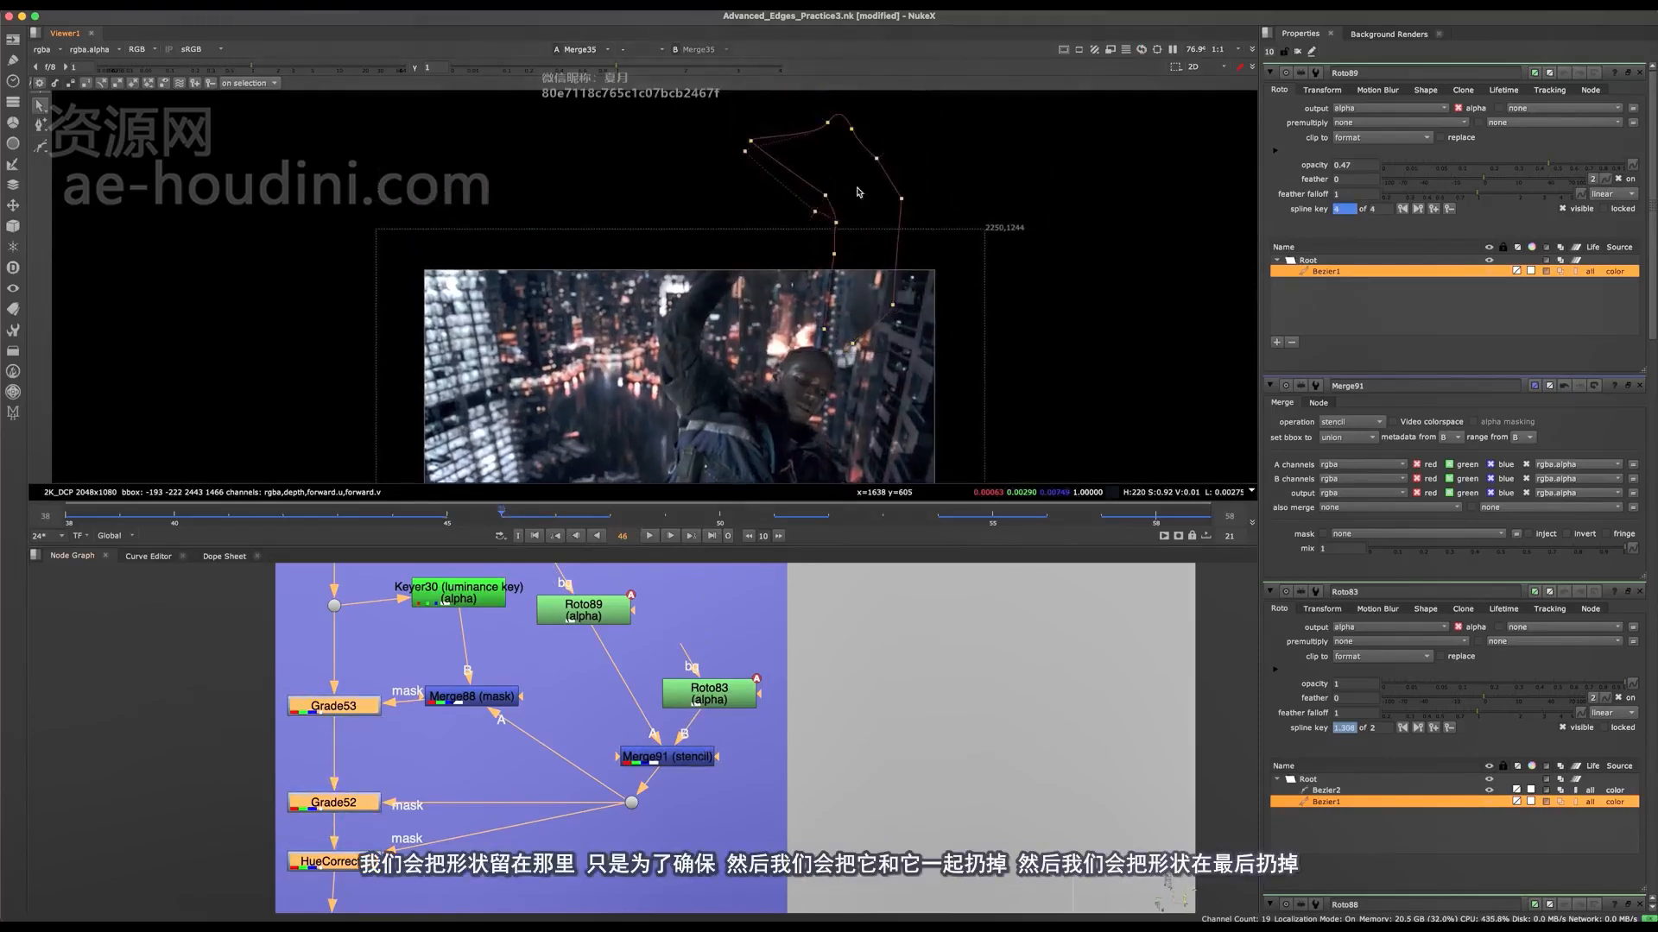
Step: Select the whole Roto89 Bezier and move it further up out of the image at frame 47
drag(818, 225, 654, 219)
drag(953, 93, 535, 510)
drag(828, 242, 810, 55)
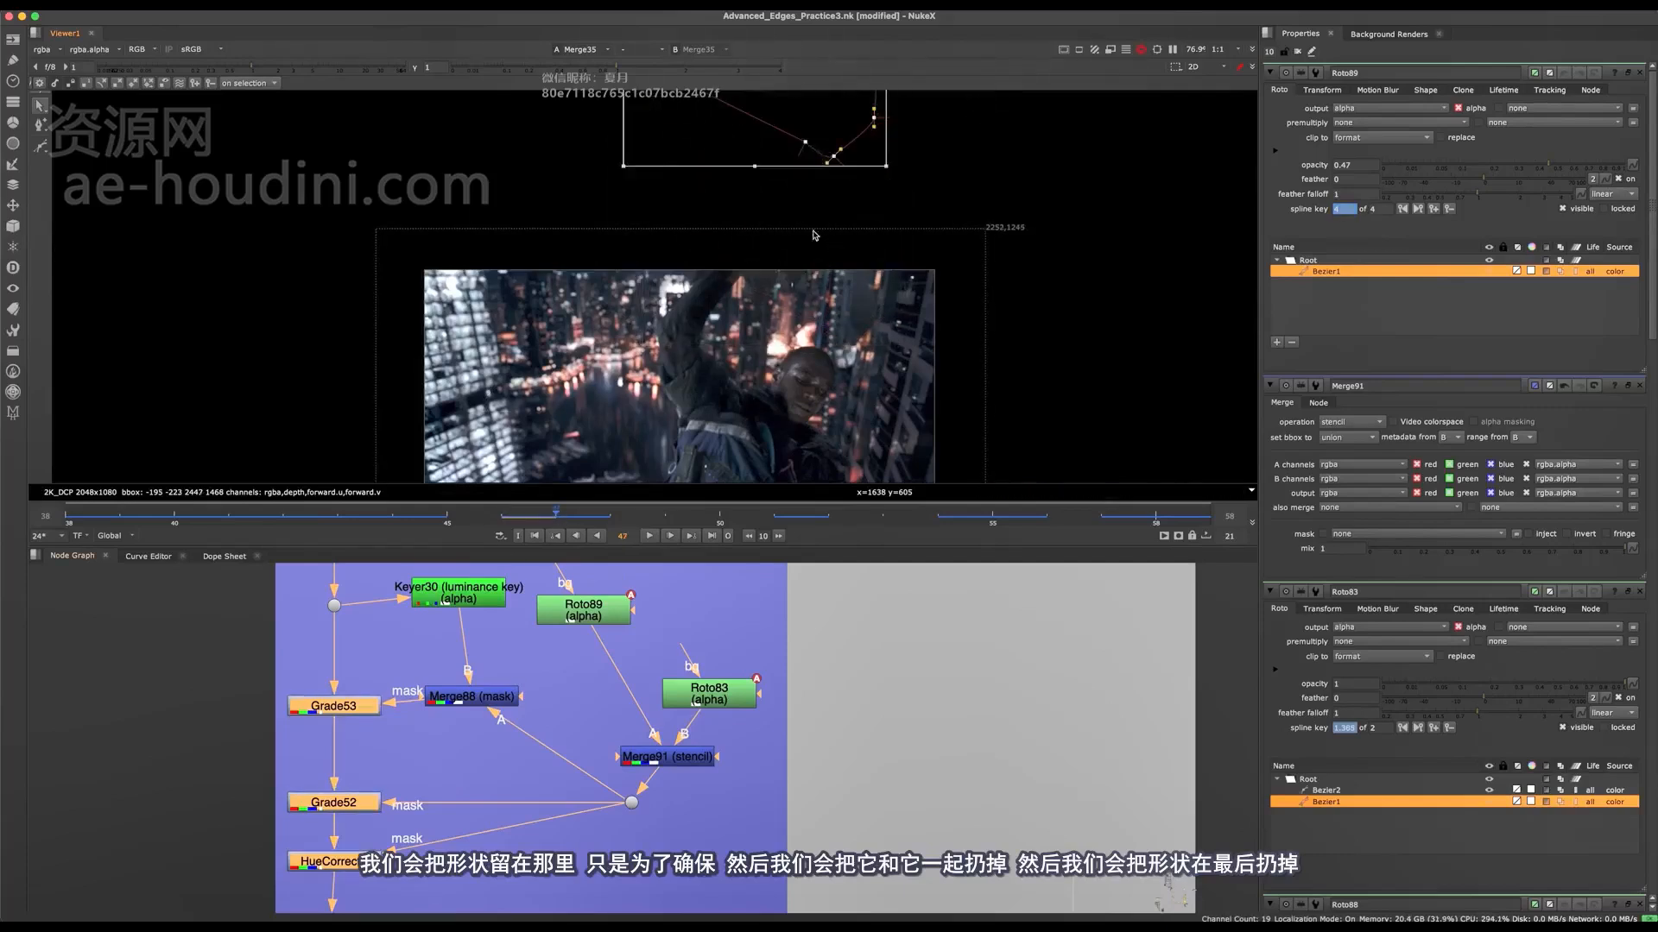
middle_drag(760, 235, 760, 163)
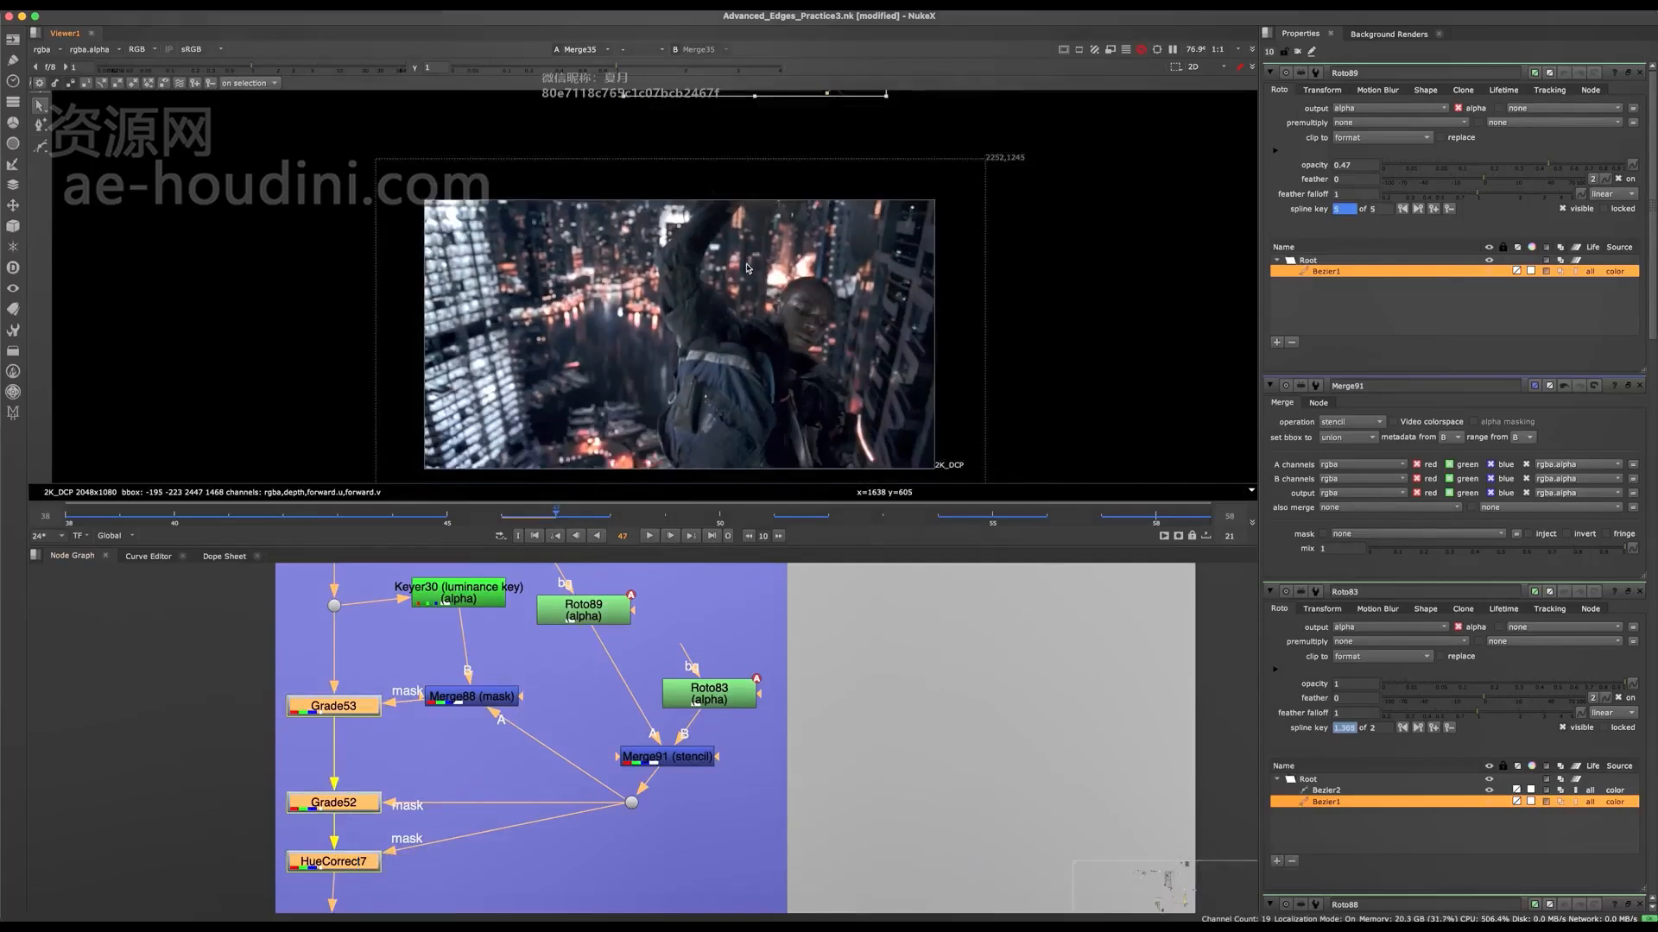
middle_drag(756, 325, 739, 297)
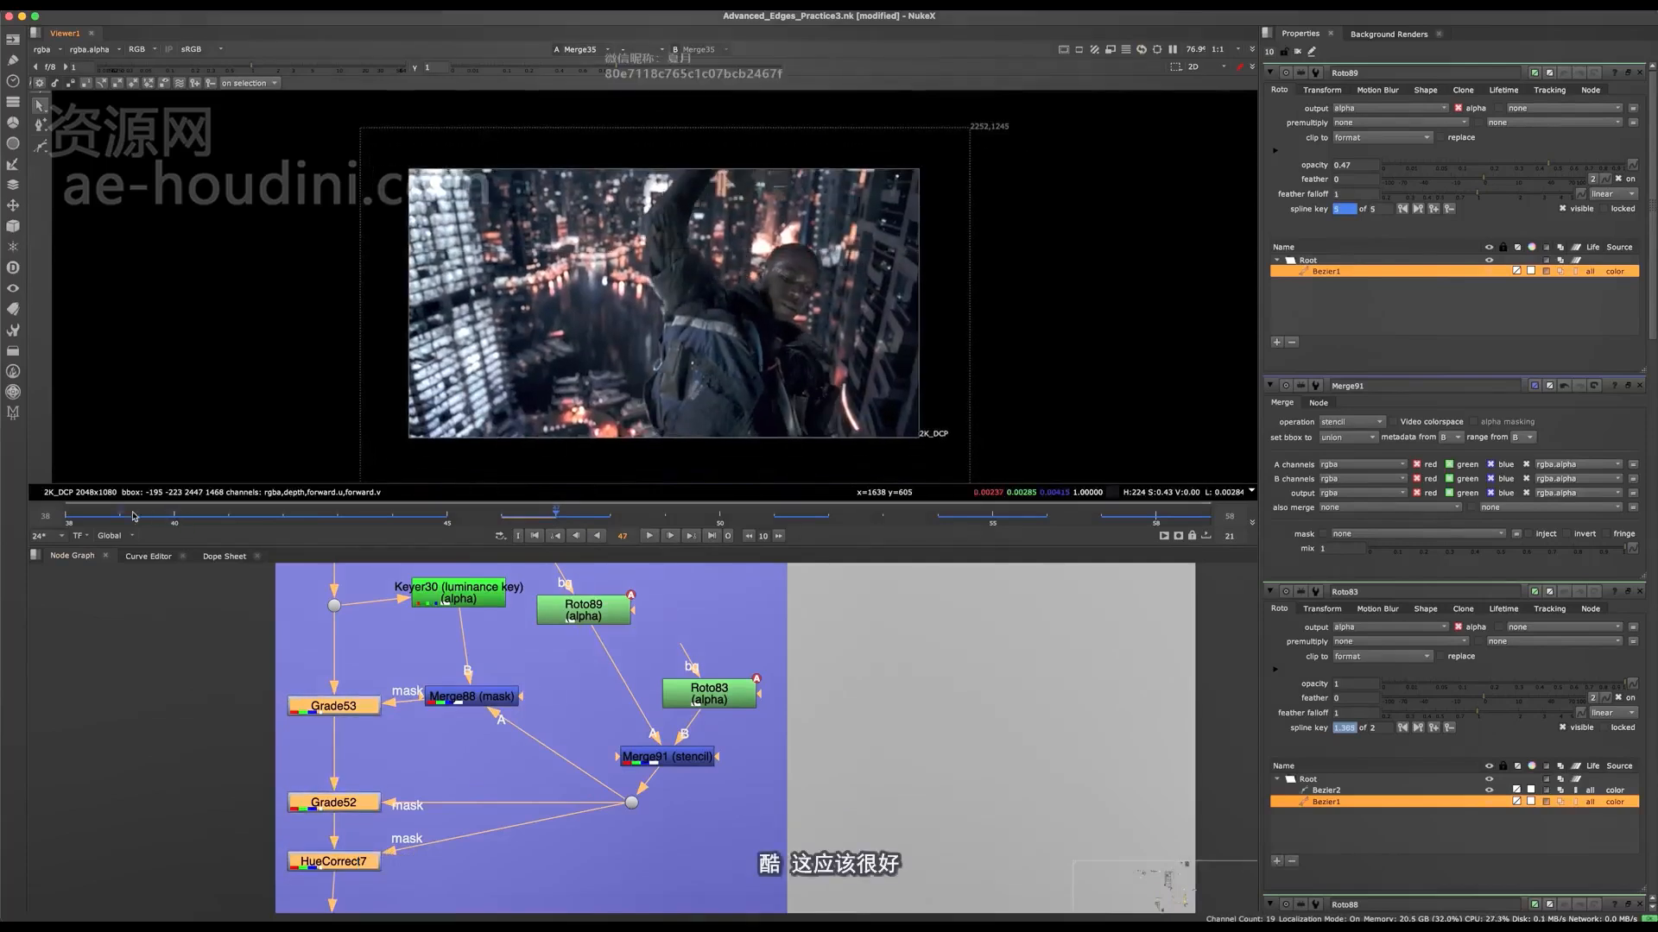
Step: Move the whole Roto89 Bezier off the character, past the image's lower right corner, at frame 38
click(93, 516)
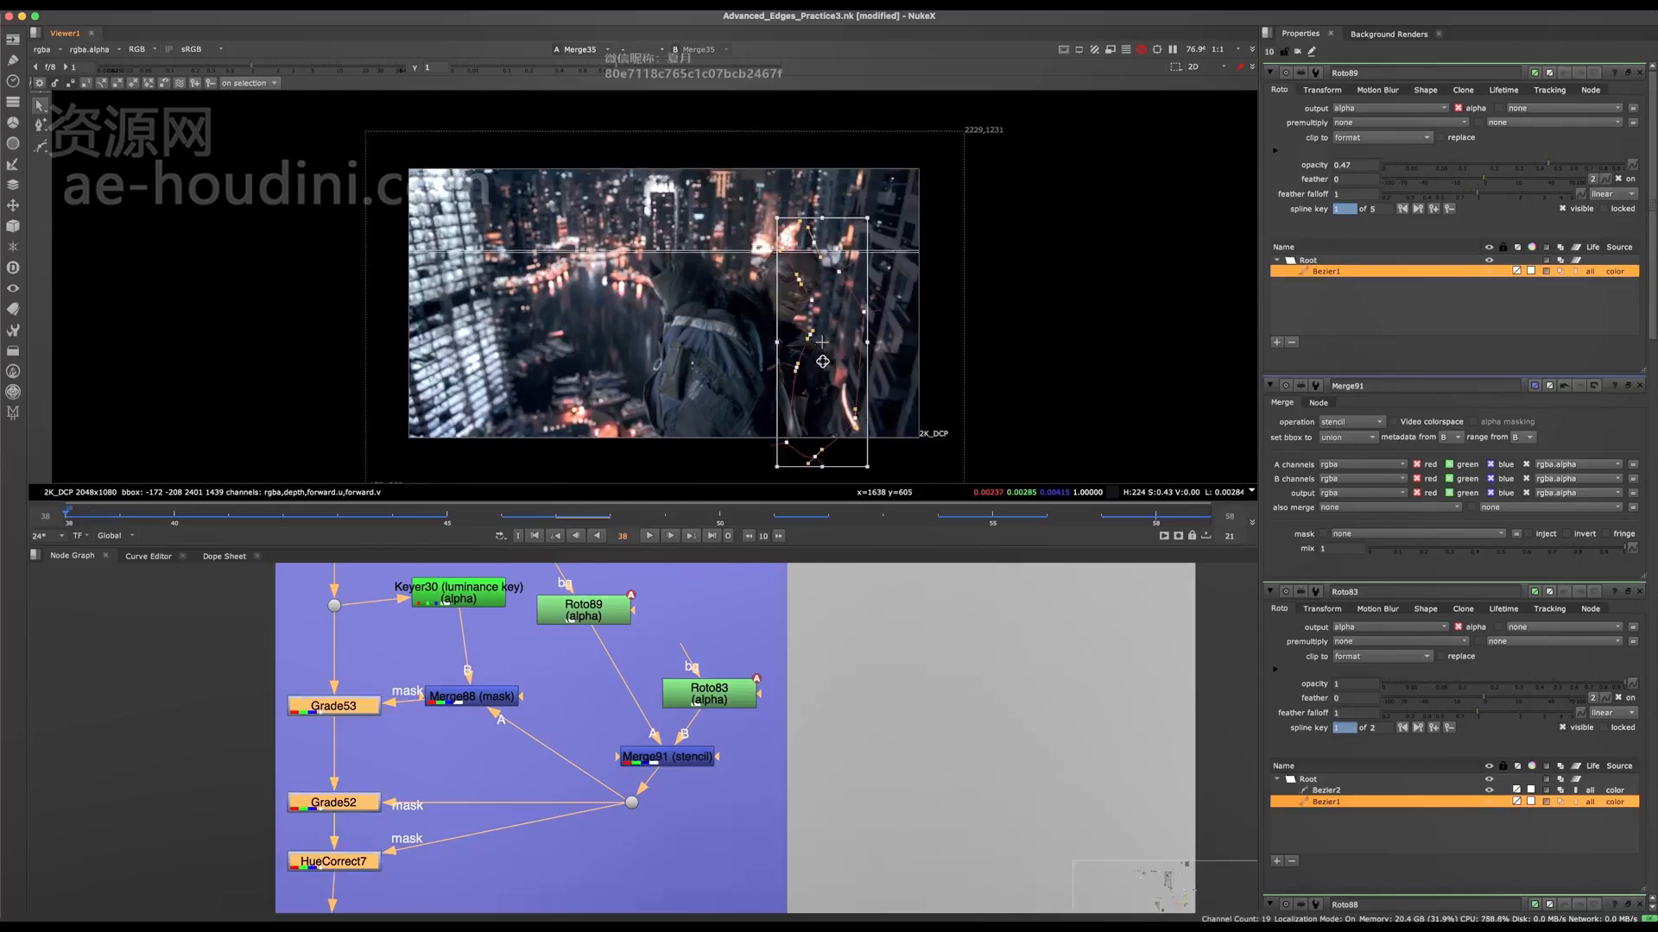
drag(850, 295, 782, 423)
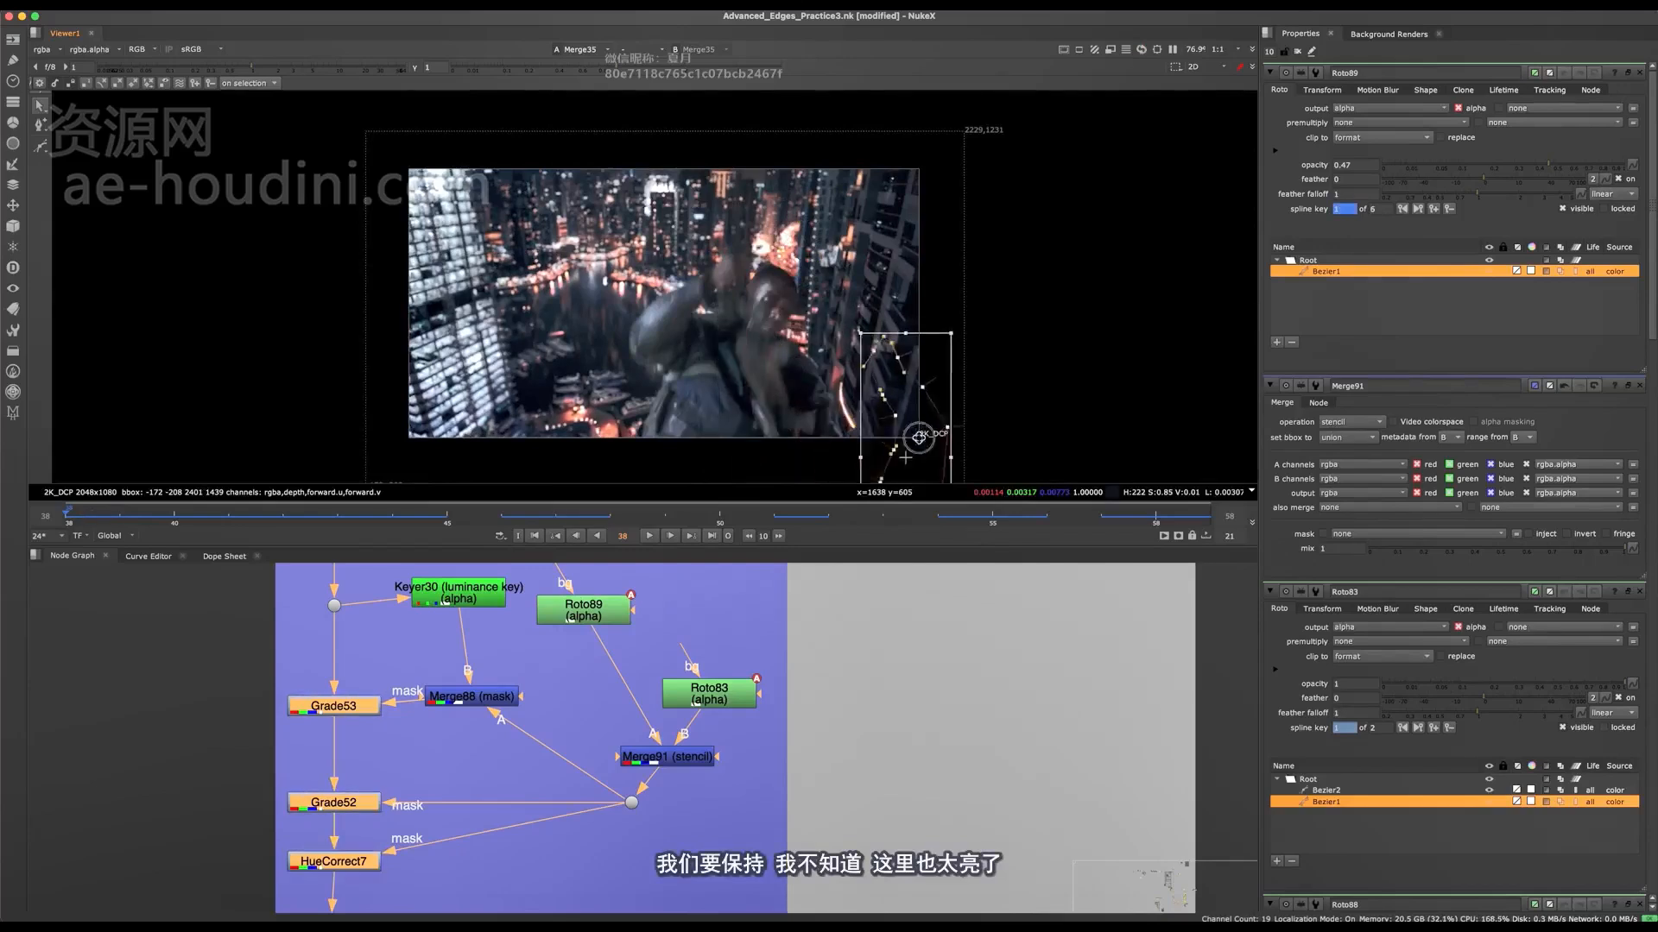
scroll(780, 423, up, 5)
scroll(689, 272, down, 4)
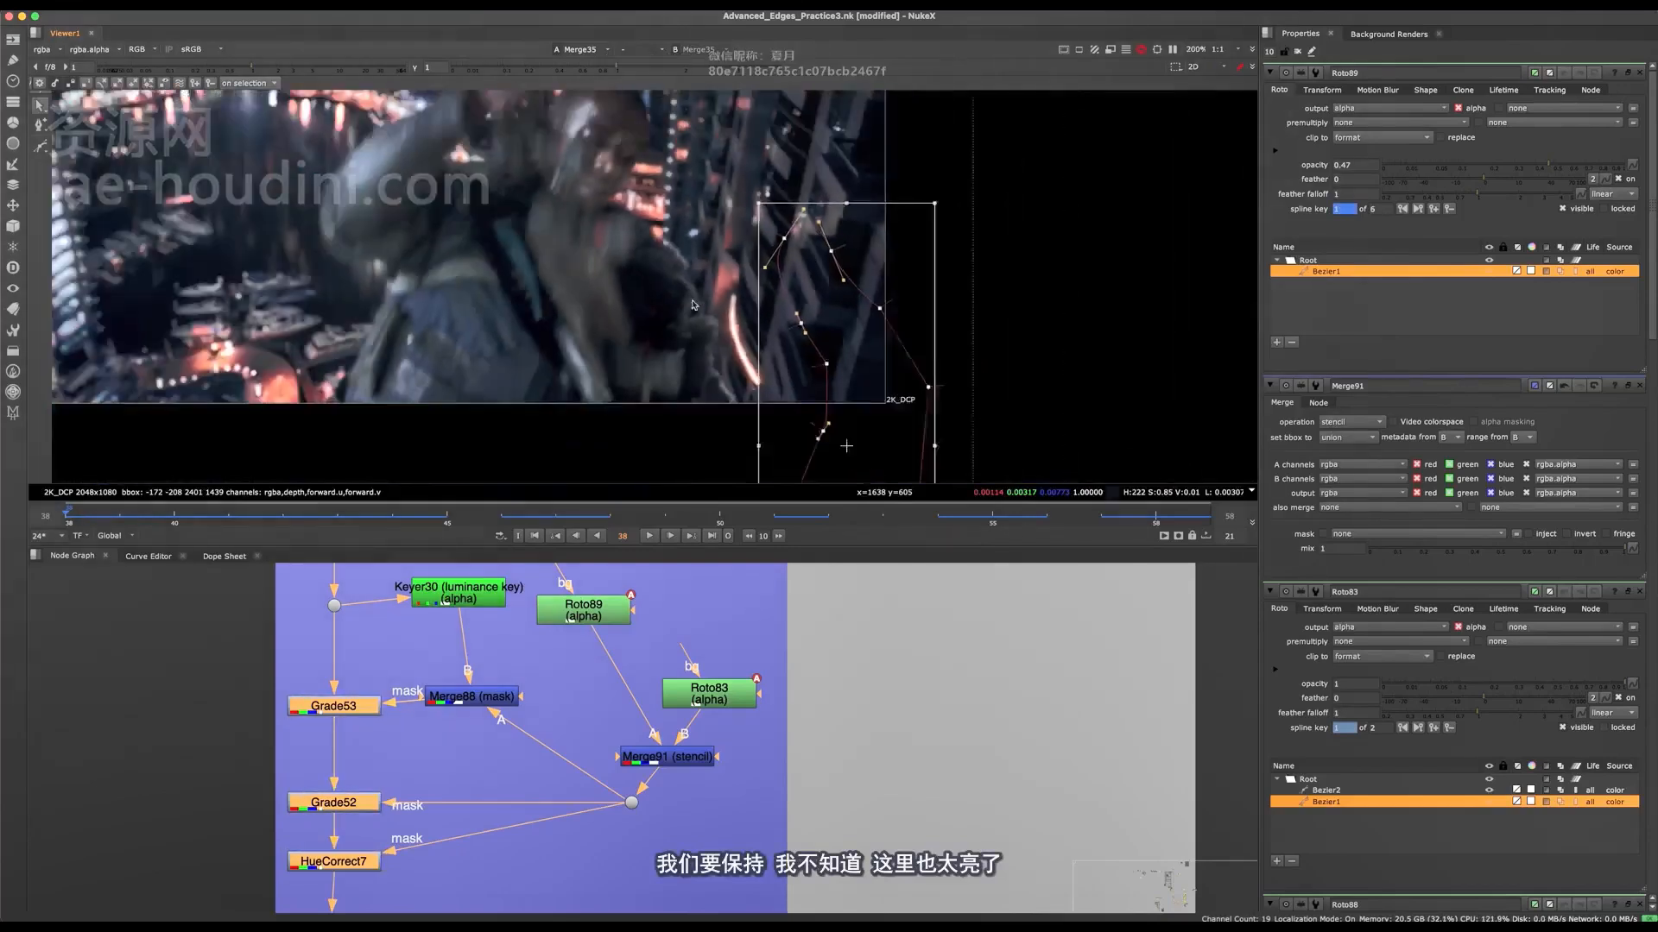
scroll(787, 310, down, 3)
drag(564, 283, 745, 473)
scroll(741, 402, up, 2)
drag(727, 382, 600, 375)
click(530, 424)
Step: Reposition the Roto89 Bezier over the moving arm at frames 39 and 40
click(147, 511)
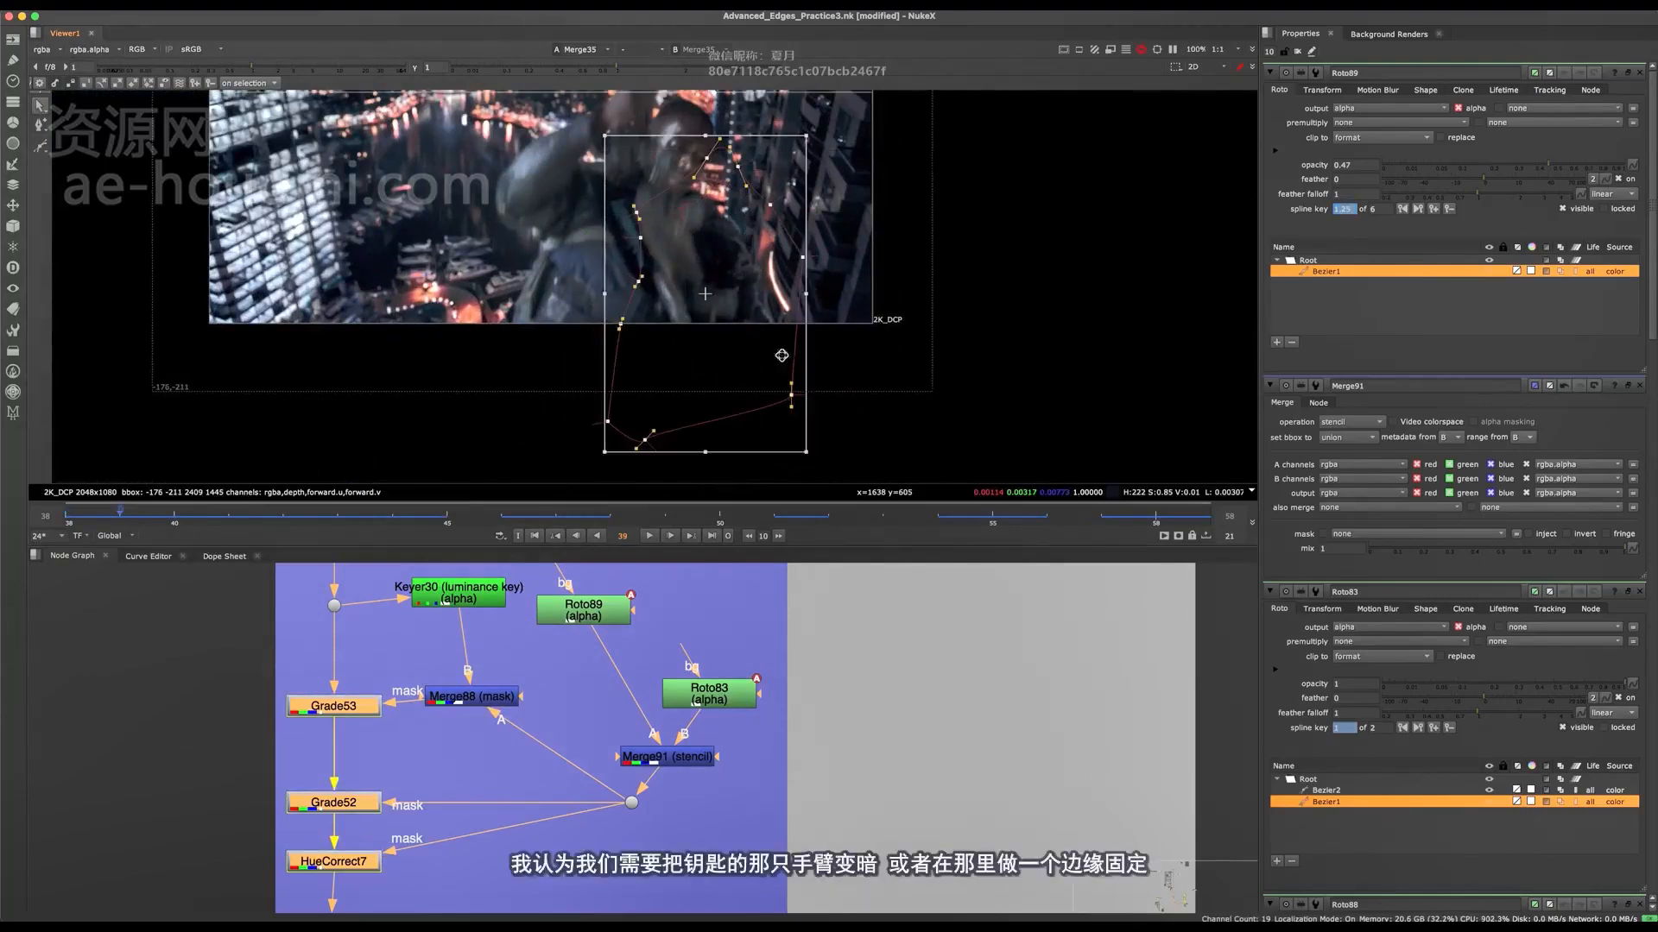
scroll(780, 355, up, 2)
scroll(769, 309, down, 1)
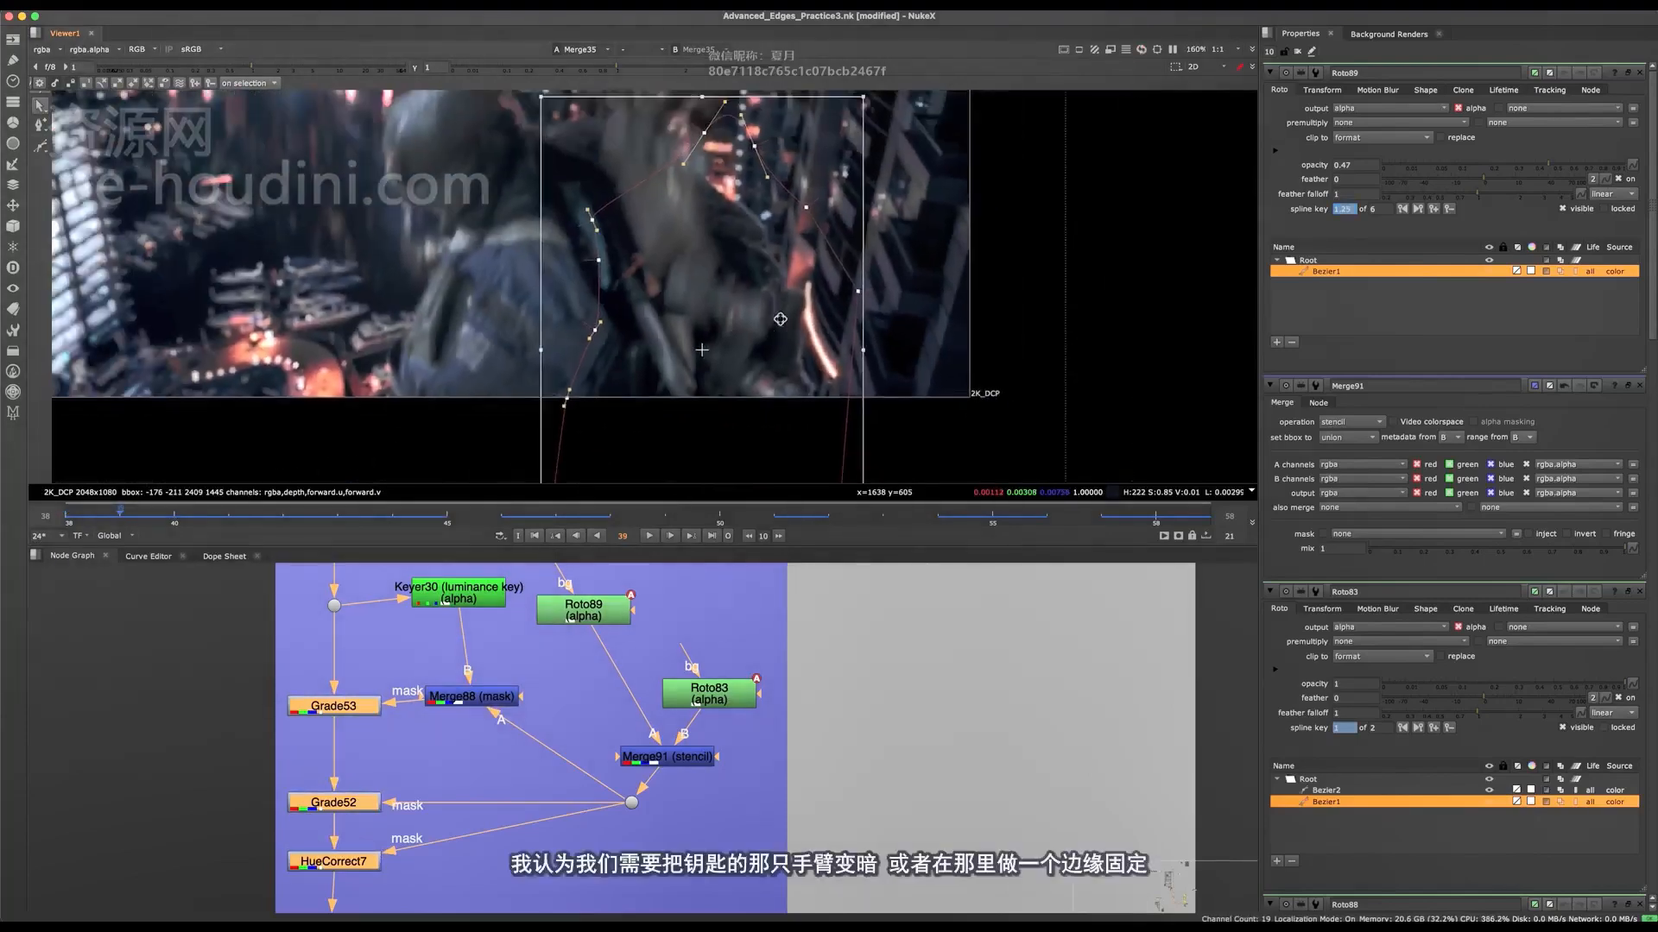
click(188, 515)
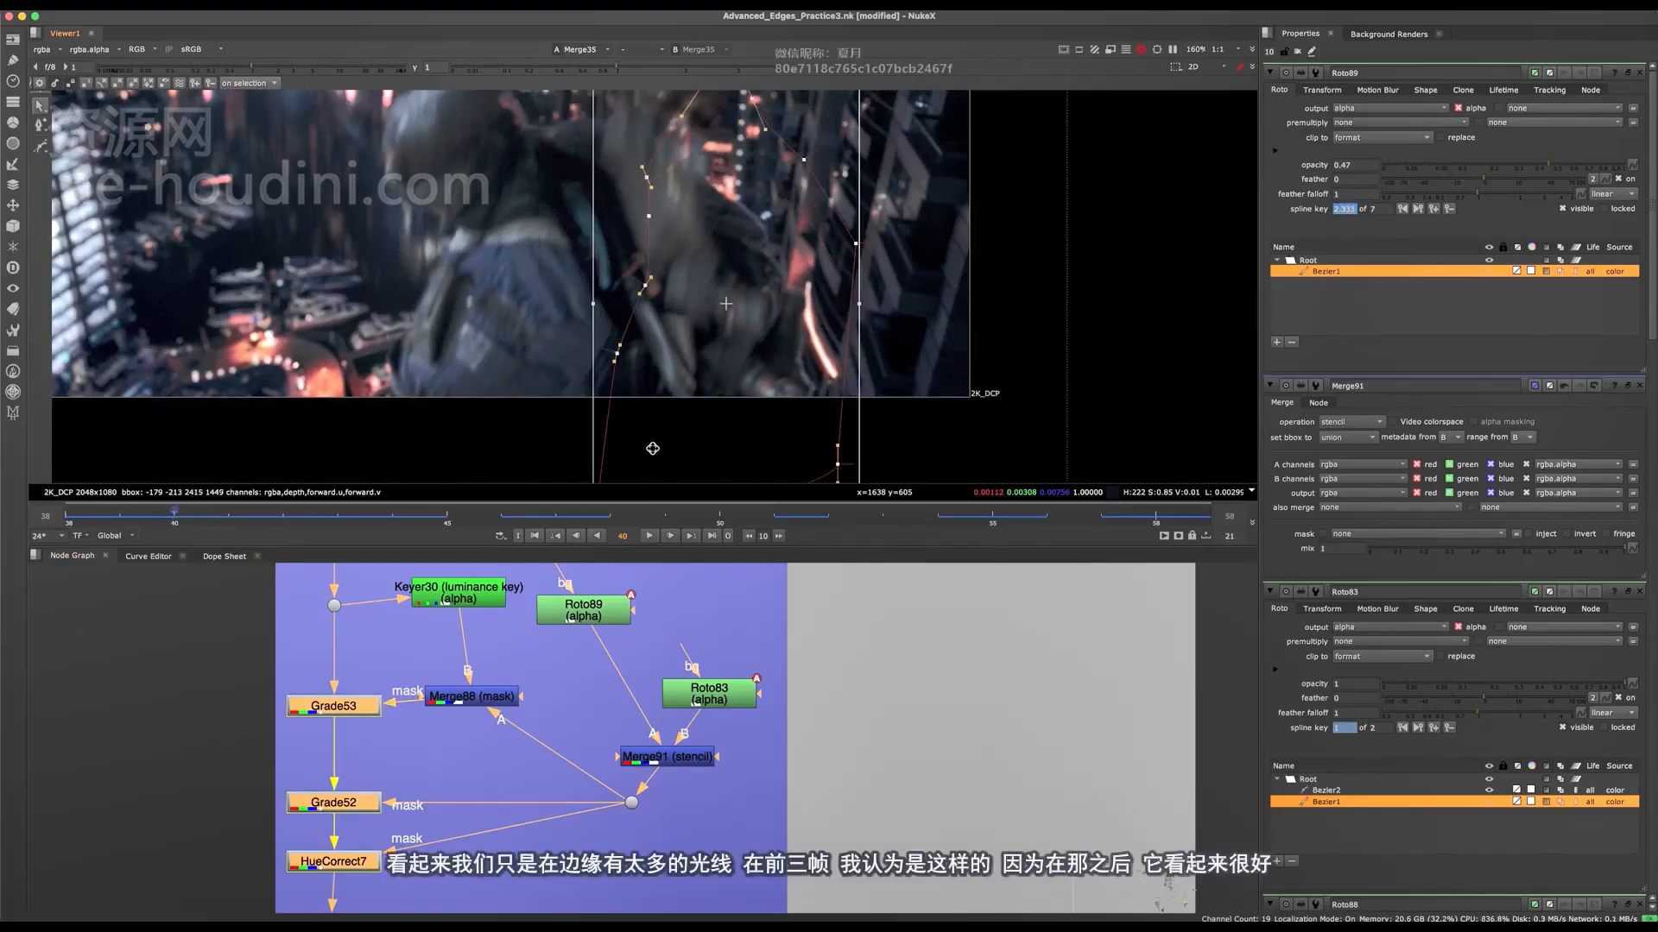
drag(781, 312, 783, 310)
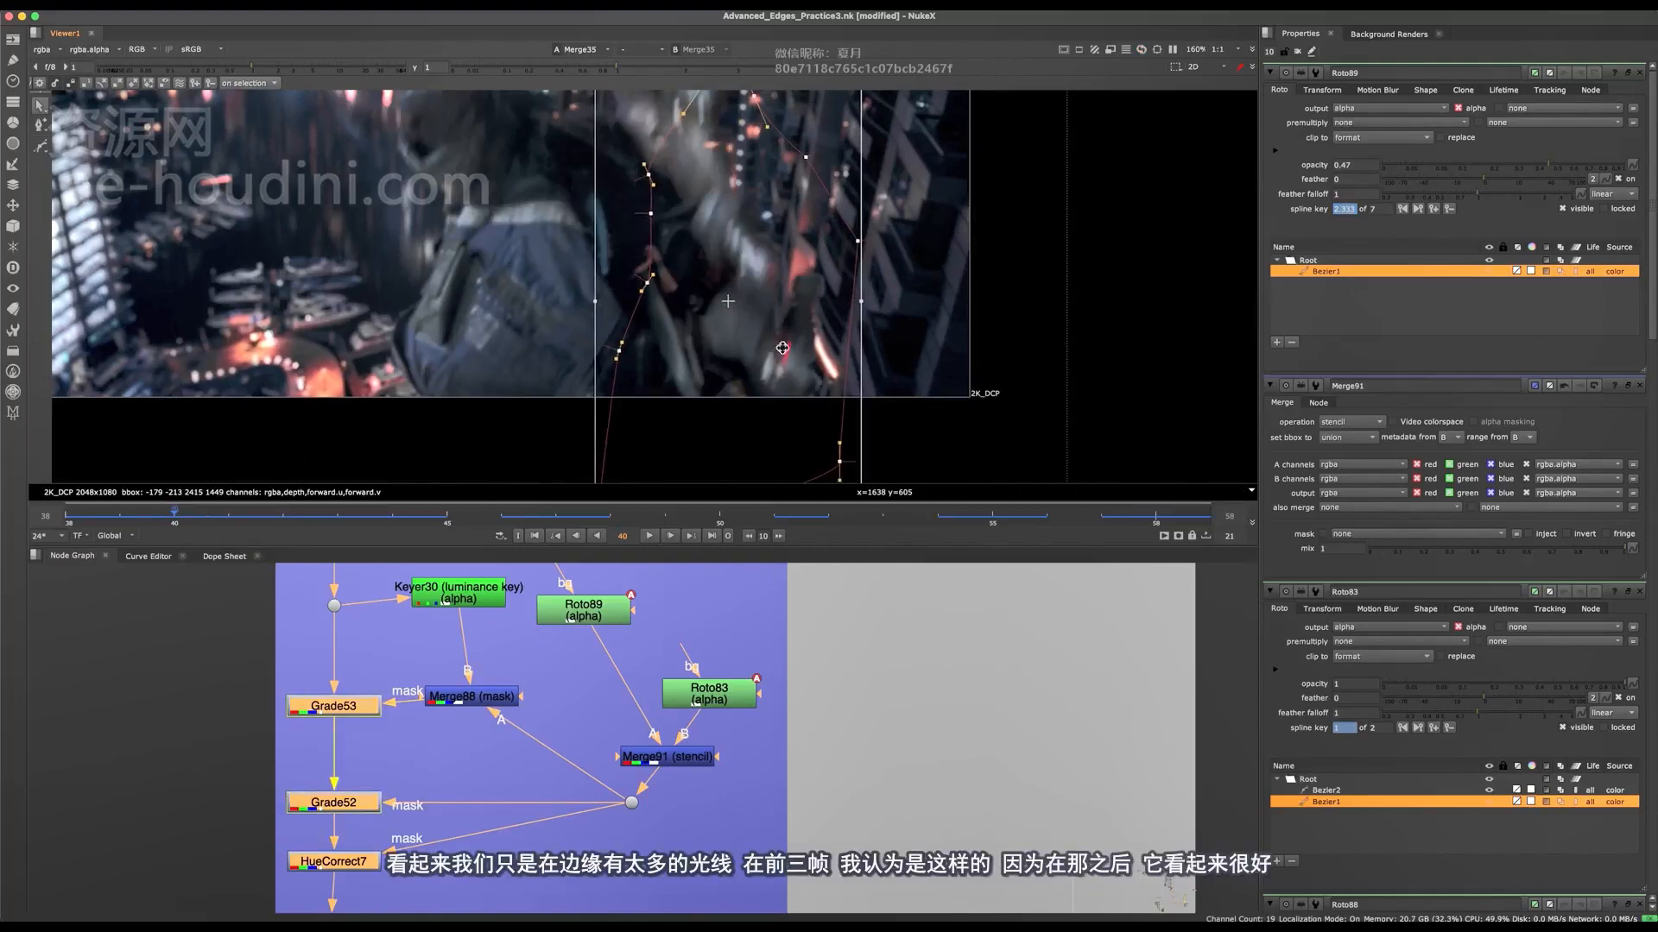
Step: Check the arm light on the frames up to 47, then save the script at frame 39
click(287, 511)
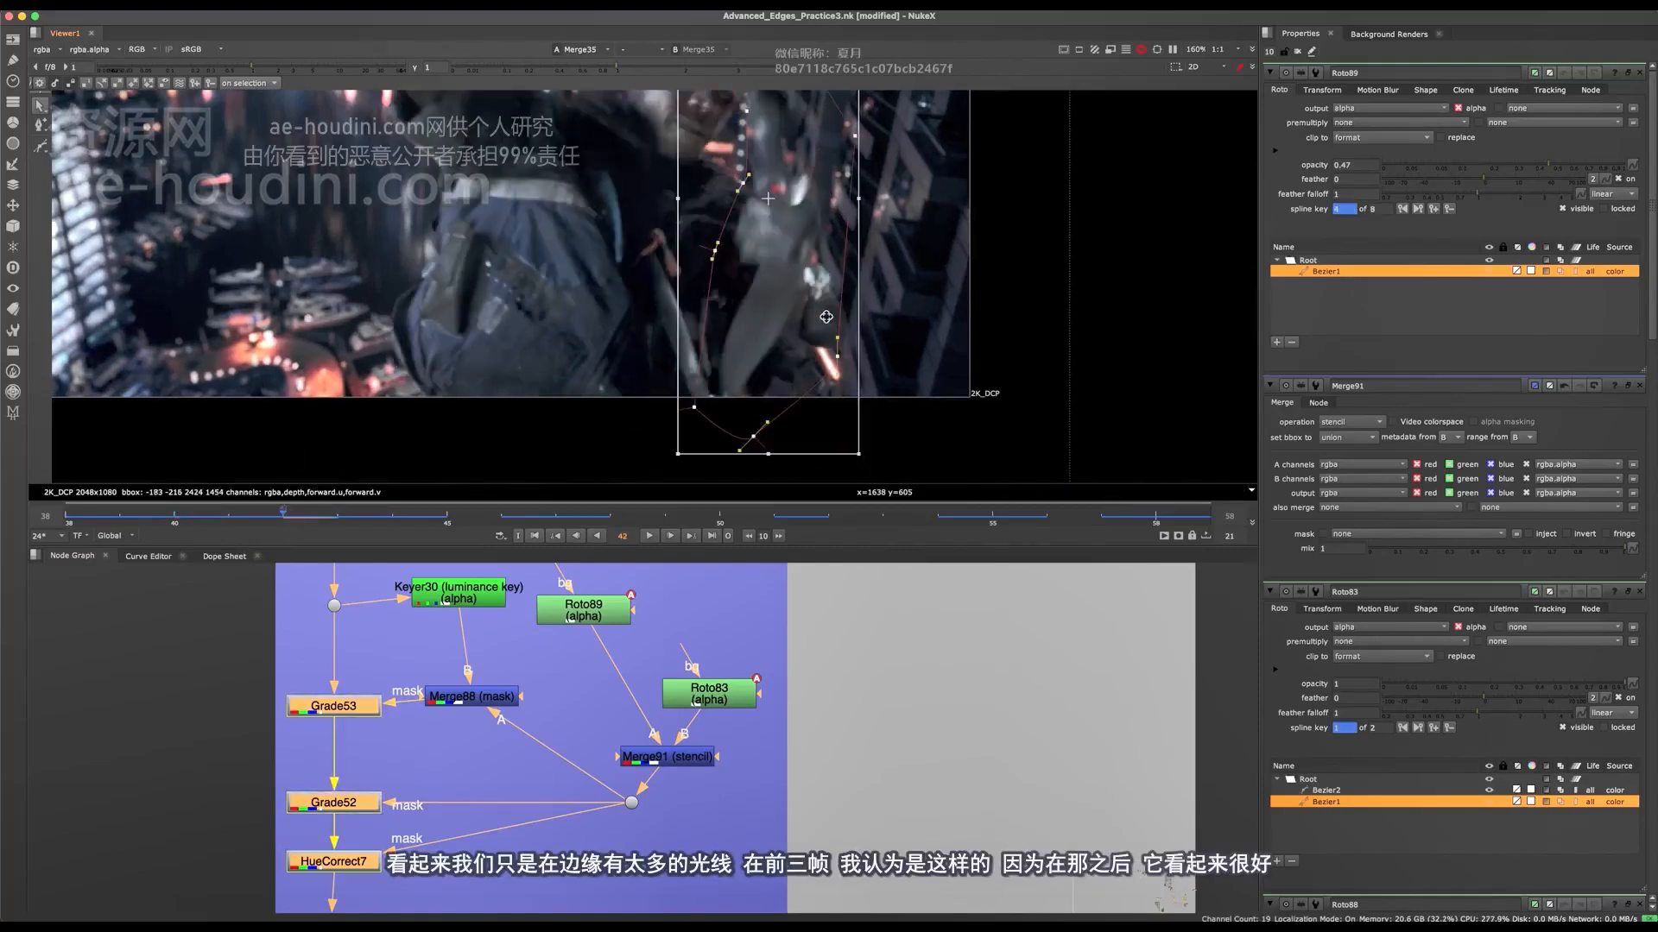
click(395, 515)
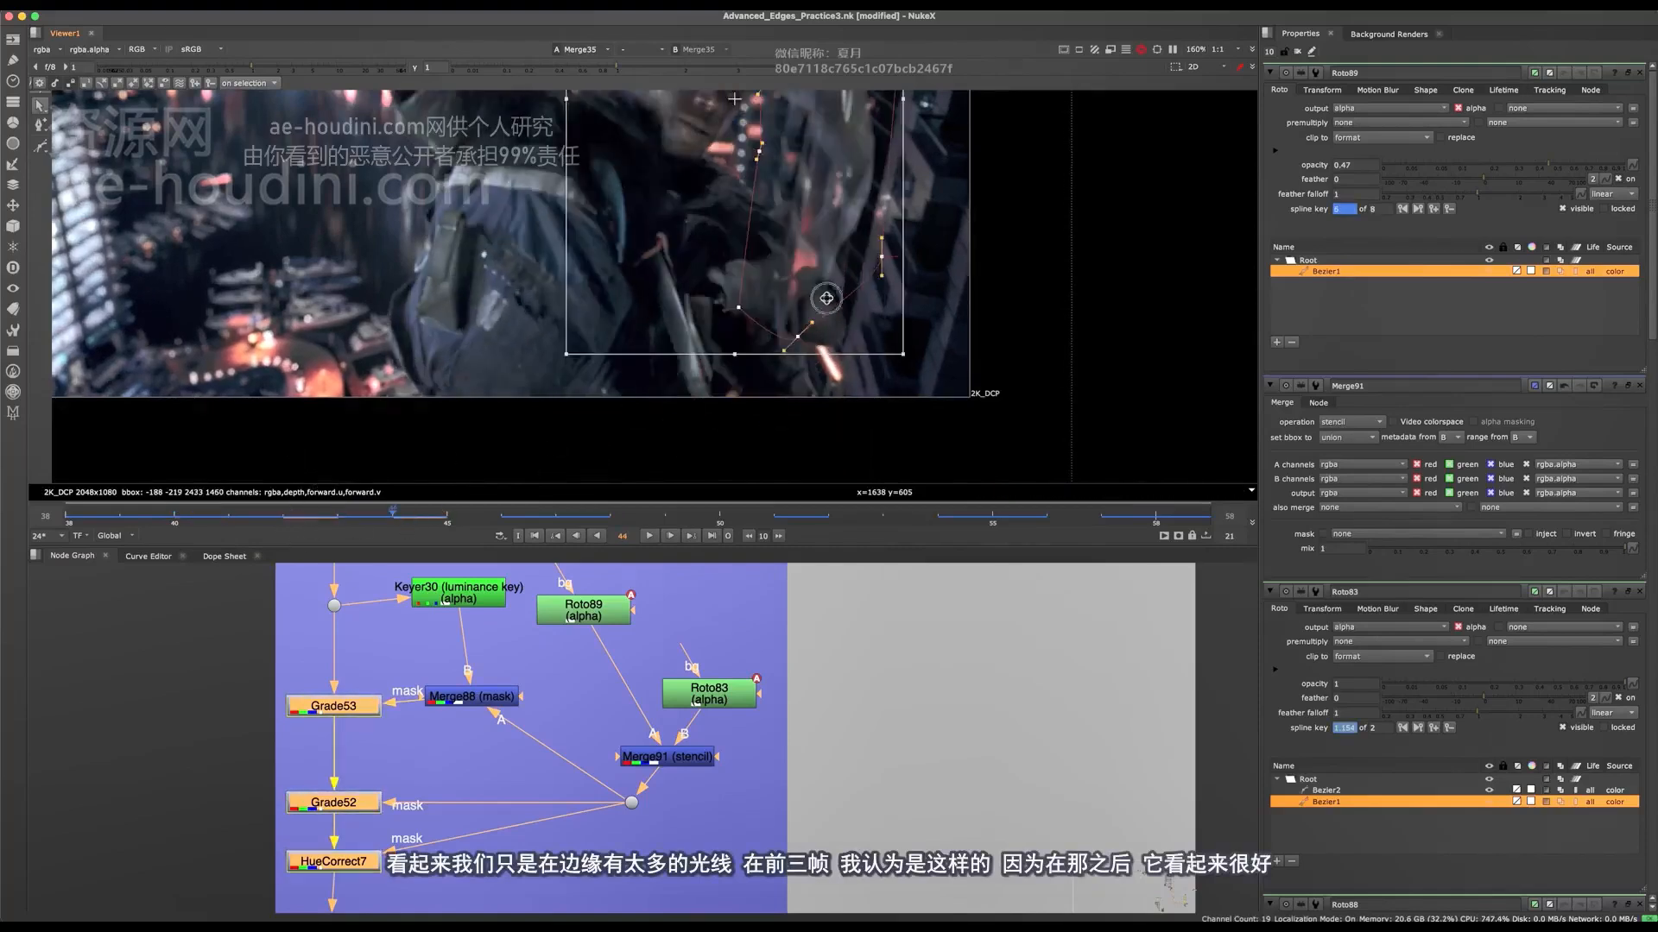
scroll(827, 300, down, 5)
key(Right)
key(Right)
key(Right)
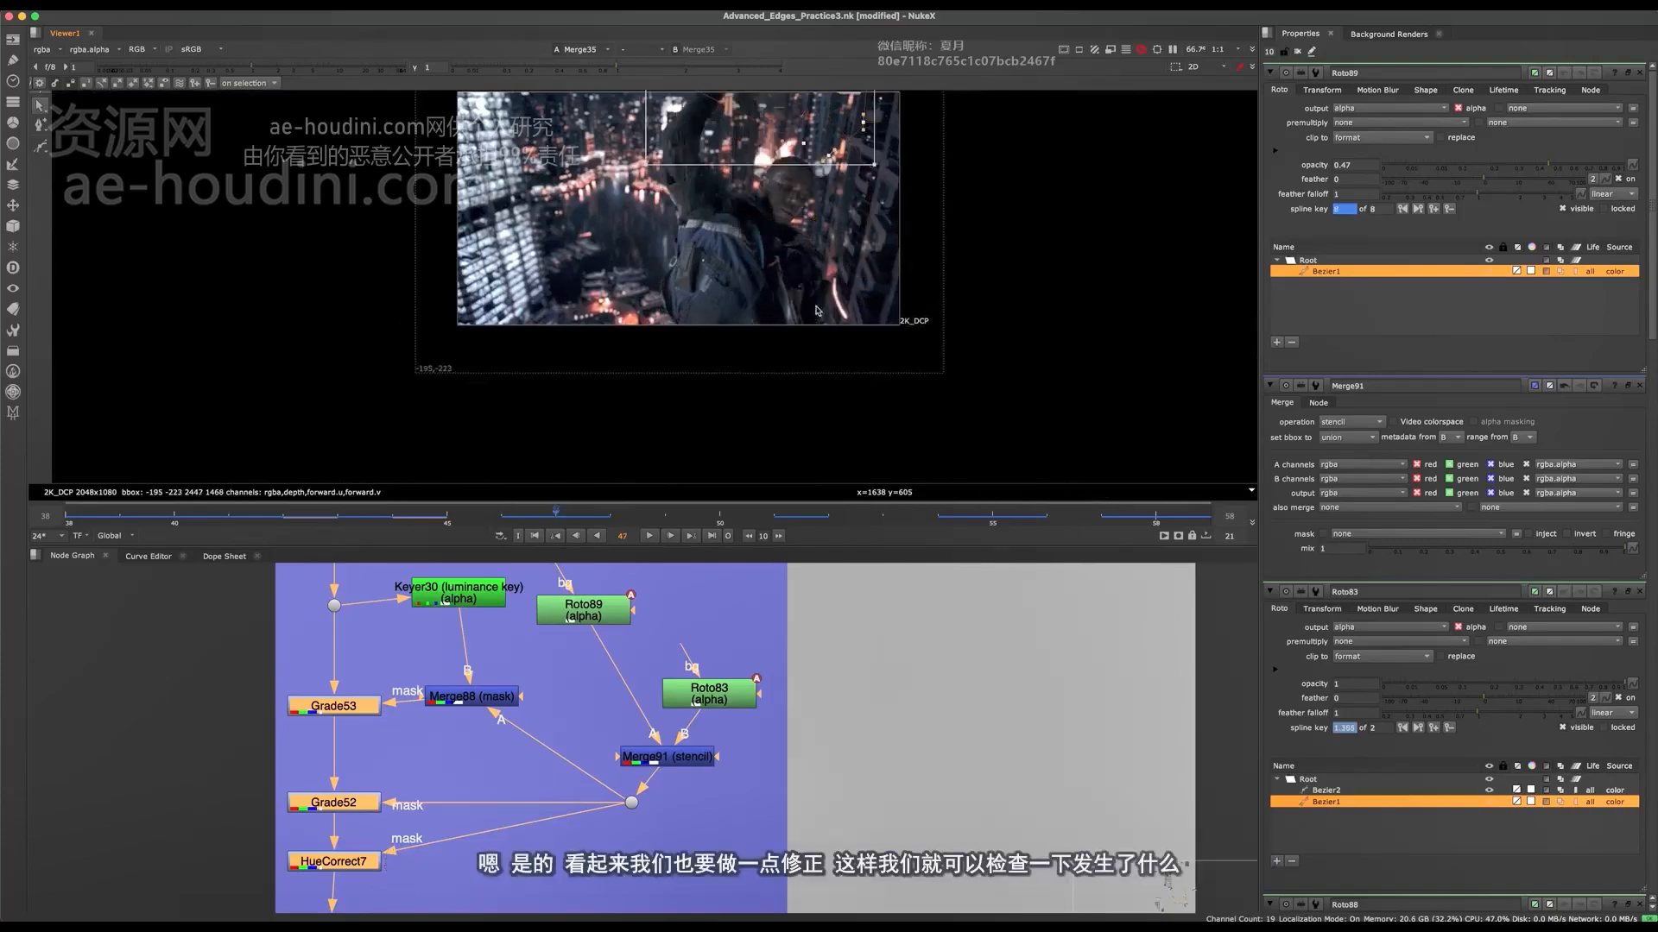
scroll(838, 299, up, 5)
click(121, 516)
key(ctrl+s)
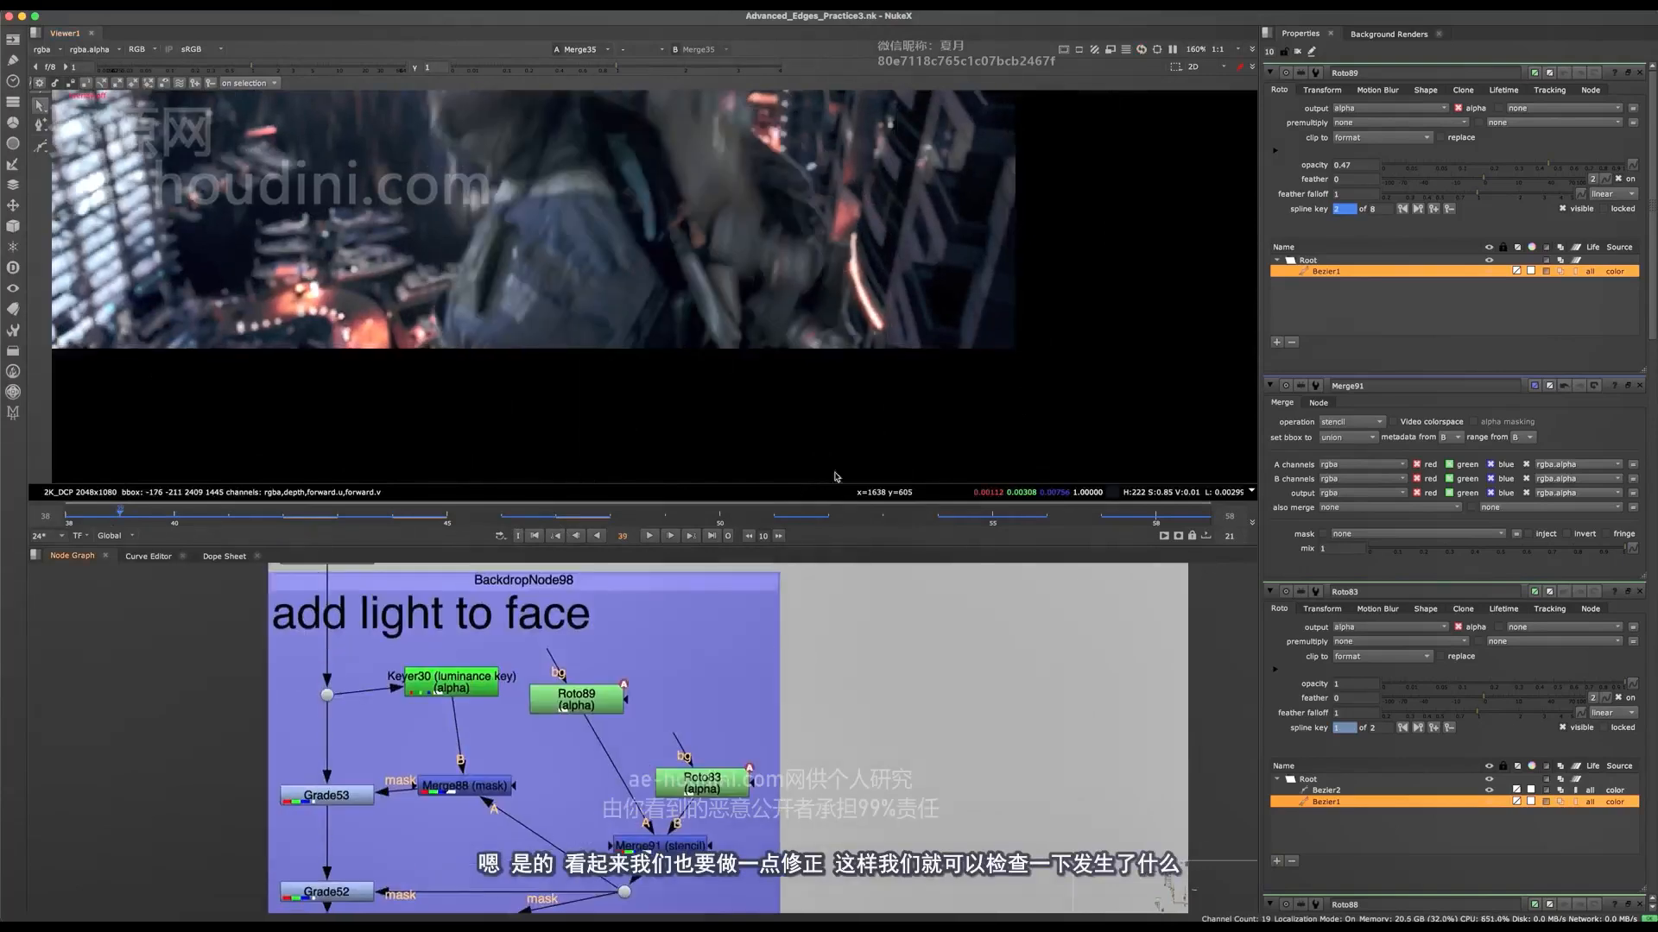
Step: View the ungraded character plate from Dot114 at the Integration Grading backdrop
middle_drag(767, 691, 760, 660)
scroll(743, 665, down, 8)
key(space)
scroll(703, 667, up, 6)
drag(717, 766, 644, 899)
key(space)
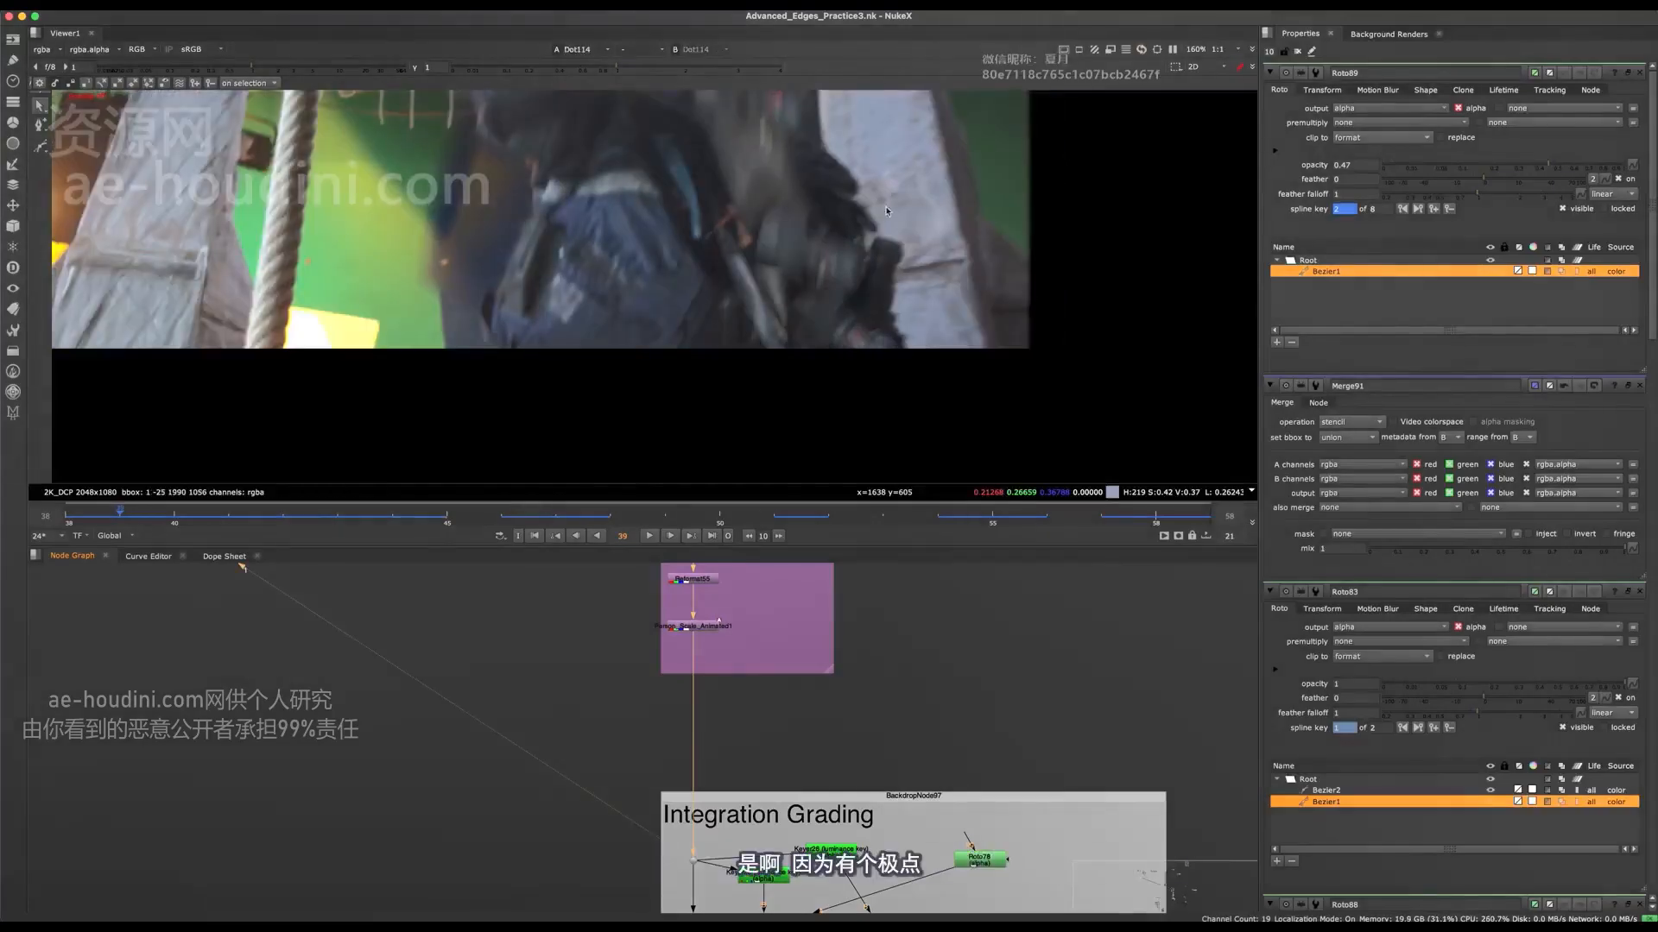
Step: Add an AH_EZEdge node between the Reposition and Integration Grading backdrops
scroll(693, 696, up, 3)
key(Tab)
text(ez)
click(606, 727)
scroll(654, 741, up, 2)
middle_drag(658, 740, 671, 682)
key(space)
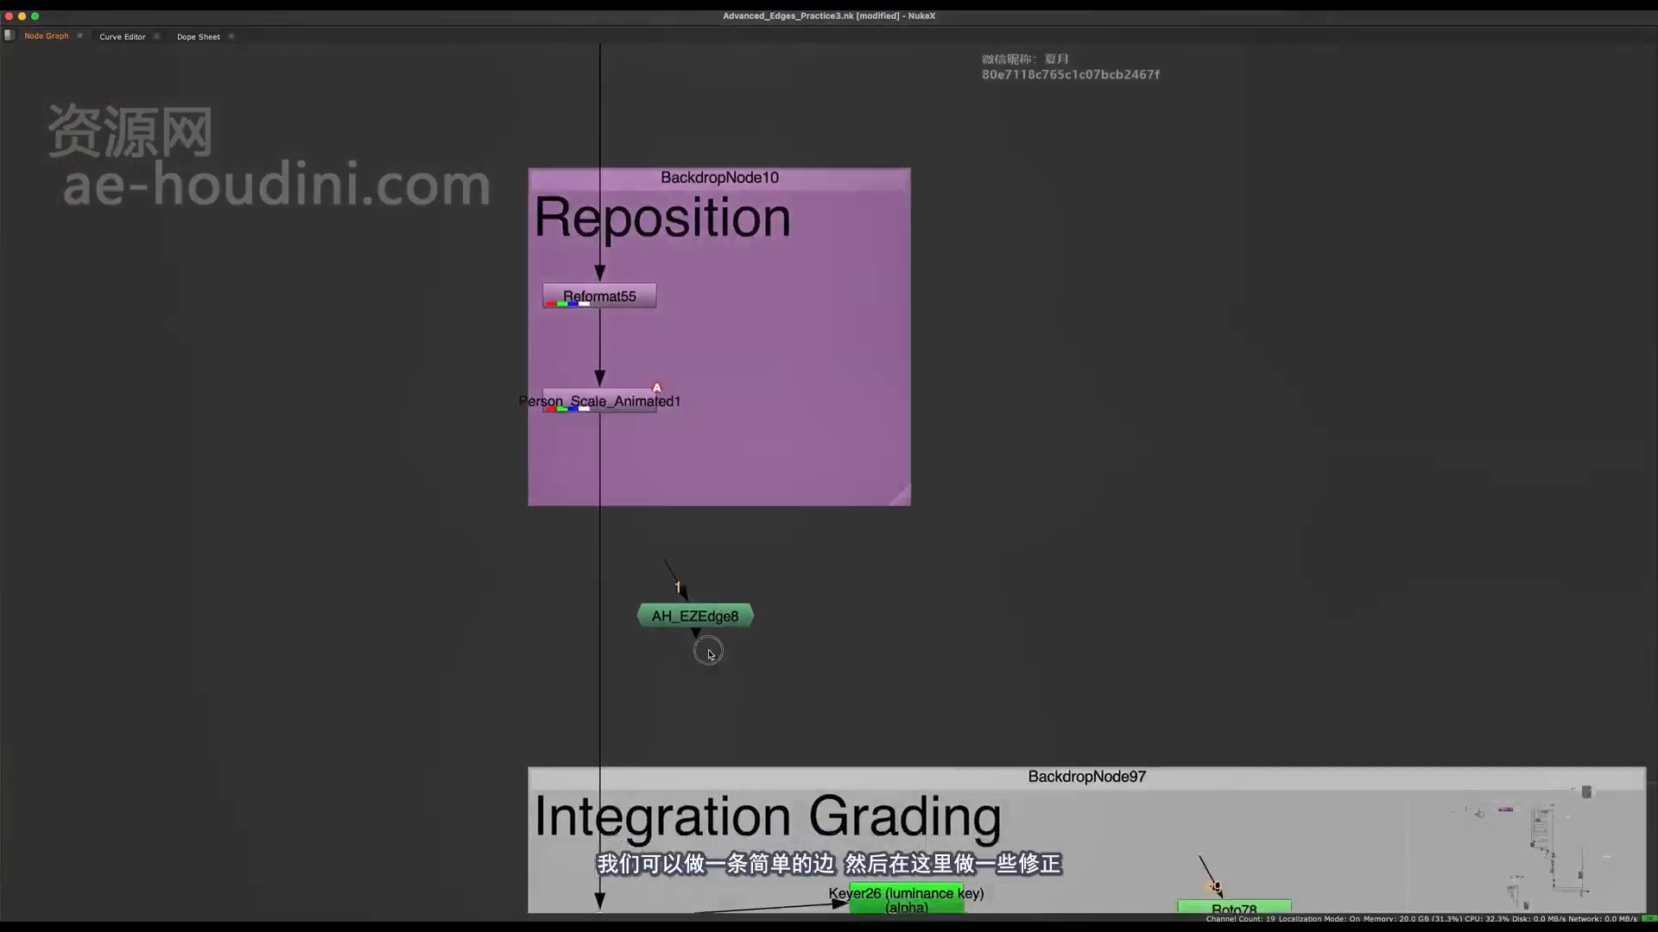
Step: Cut the new AH_EZEdge node and paste it between Keymix37 and the Paint fix 1 backdrop
scroll(718, 622, down, 4)
click(725, 622)
key(super+x)
scroll(739, 665, down, 8)
scroll(740, 561, up, 9)
scroll(811, 526, up, 3)
click(736, 618)
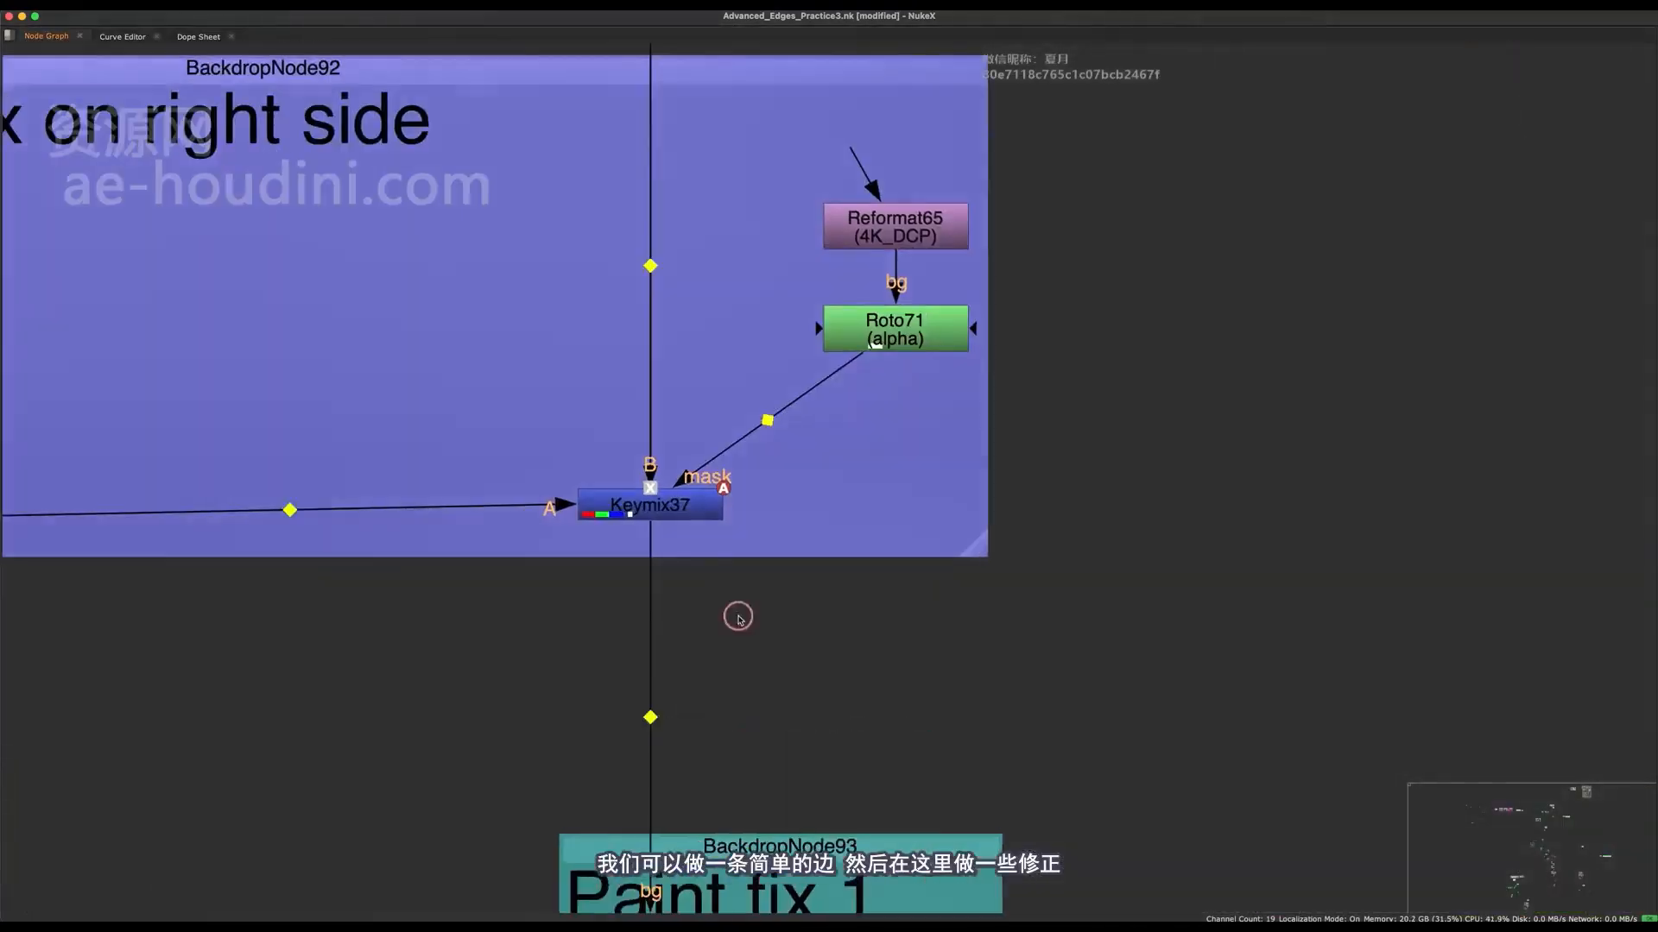
key(super+v)
Step: Add a dot to the pipe below Keymix37 and feed AH_EZEdge8 from it
middle_drag(735, 611, 762, 641)
drag(761, 640, 822, 694)
super+drag(678, 732, 678, 681)
drag(805, 698, 863, 676)
Step: Insert a Grade below the dot, mask it with AH_EZEdge8 and set its multiply to 0.42
click(718, 751)
key(g)
drag(712, 759, 649, 805)
drag(739, 790, 853, 682)
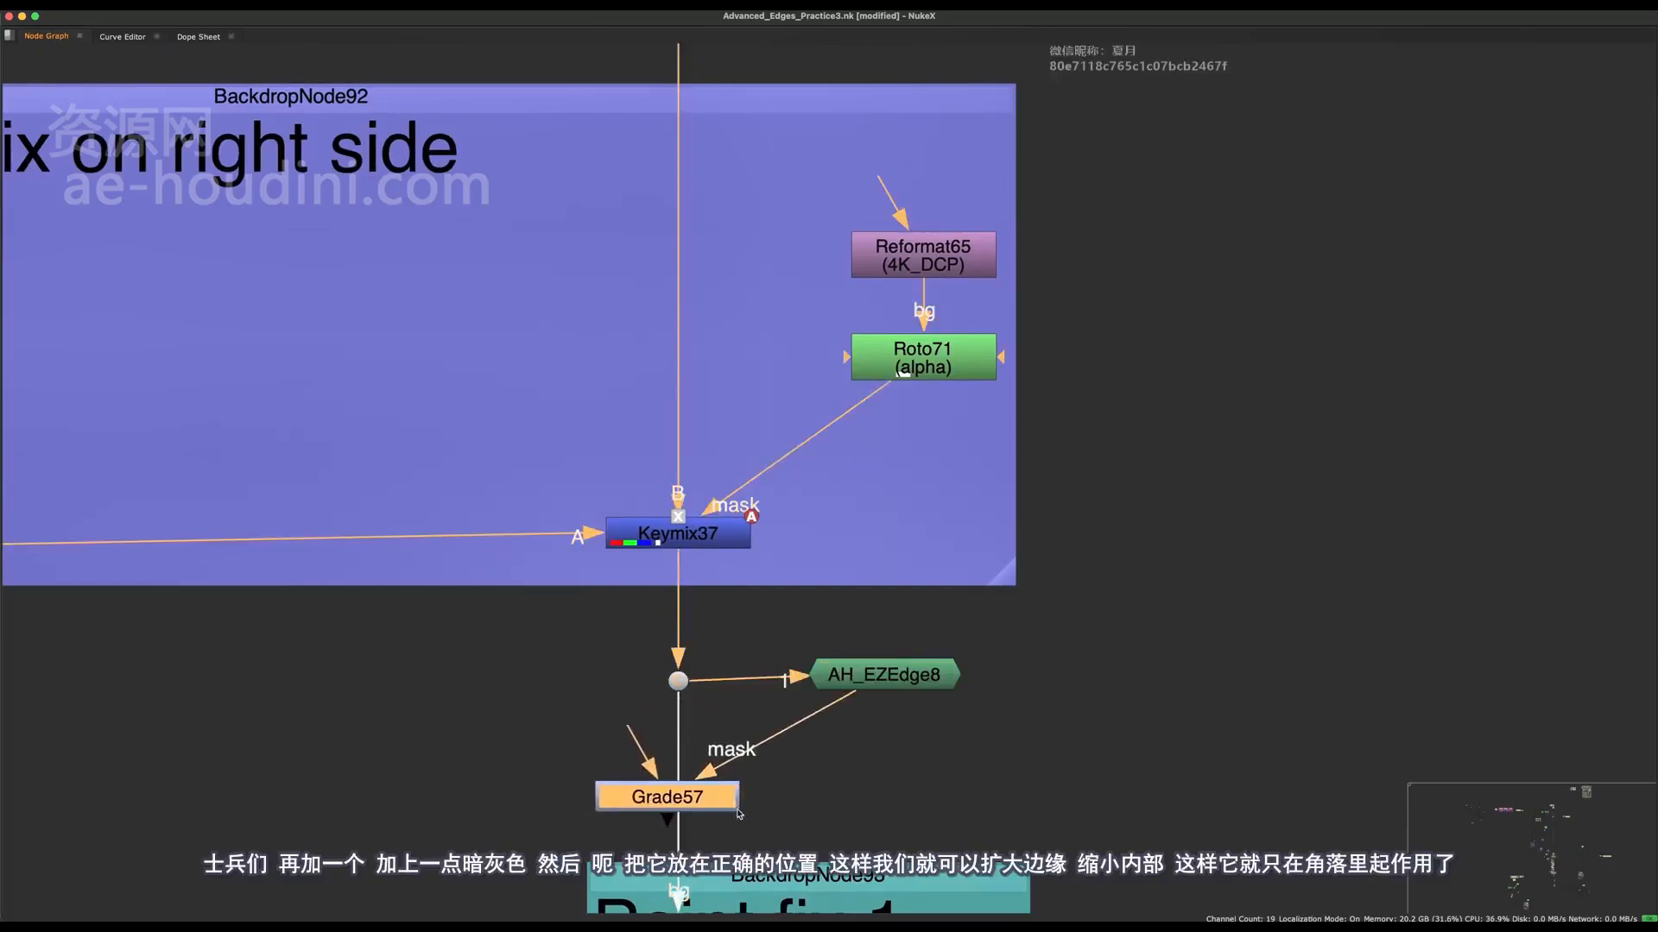
key(space)
middle_drag(840, 695, 775, 744)
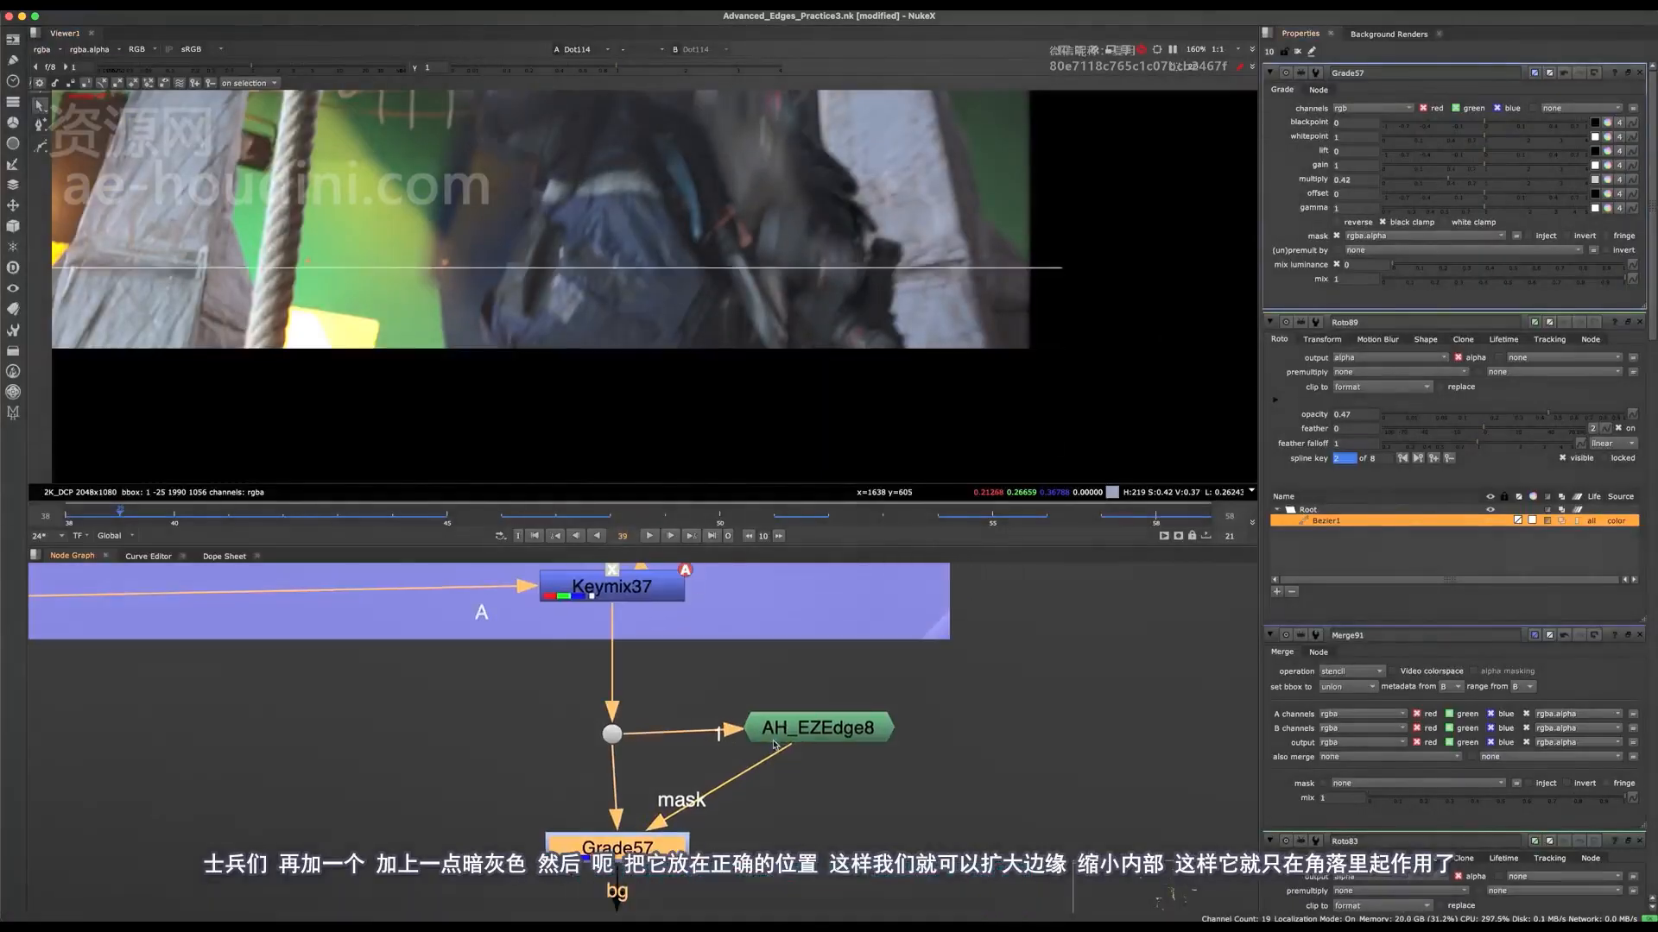
Step: Set AH_EZEdge8's Inner Edge Shrink to 9.5, Inner Edge Blur to 19.2 and Outer Edge Expand to 34.5
click(798, 732)
scroll(894, 418, up, 6)
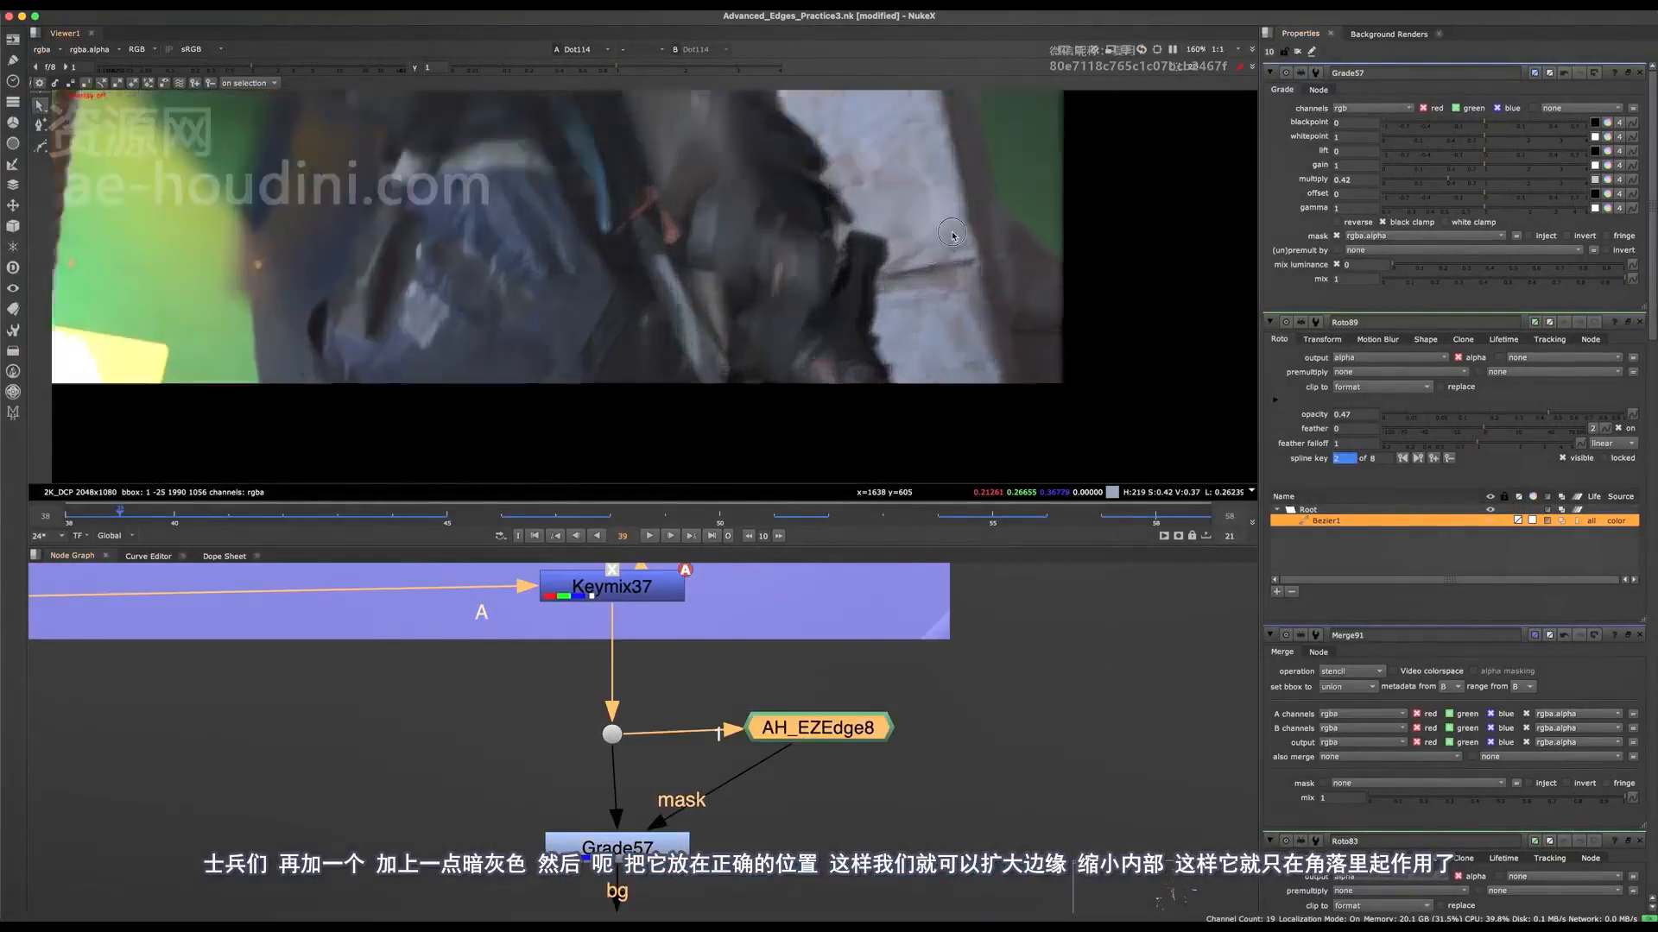
scroll(894, 419, down, 2)
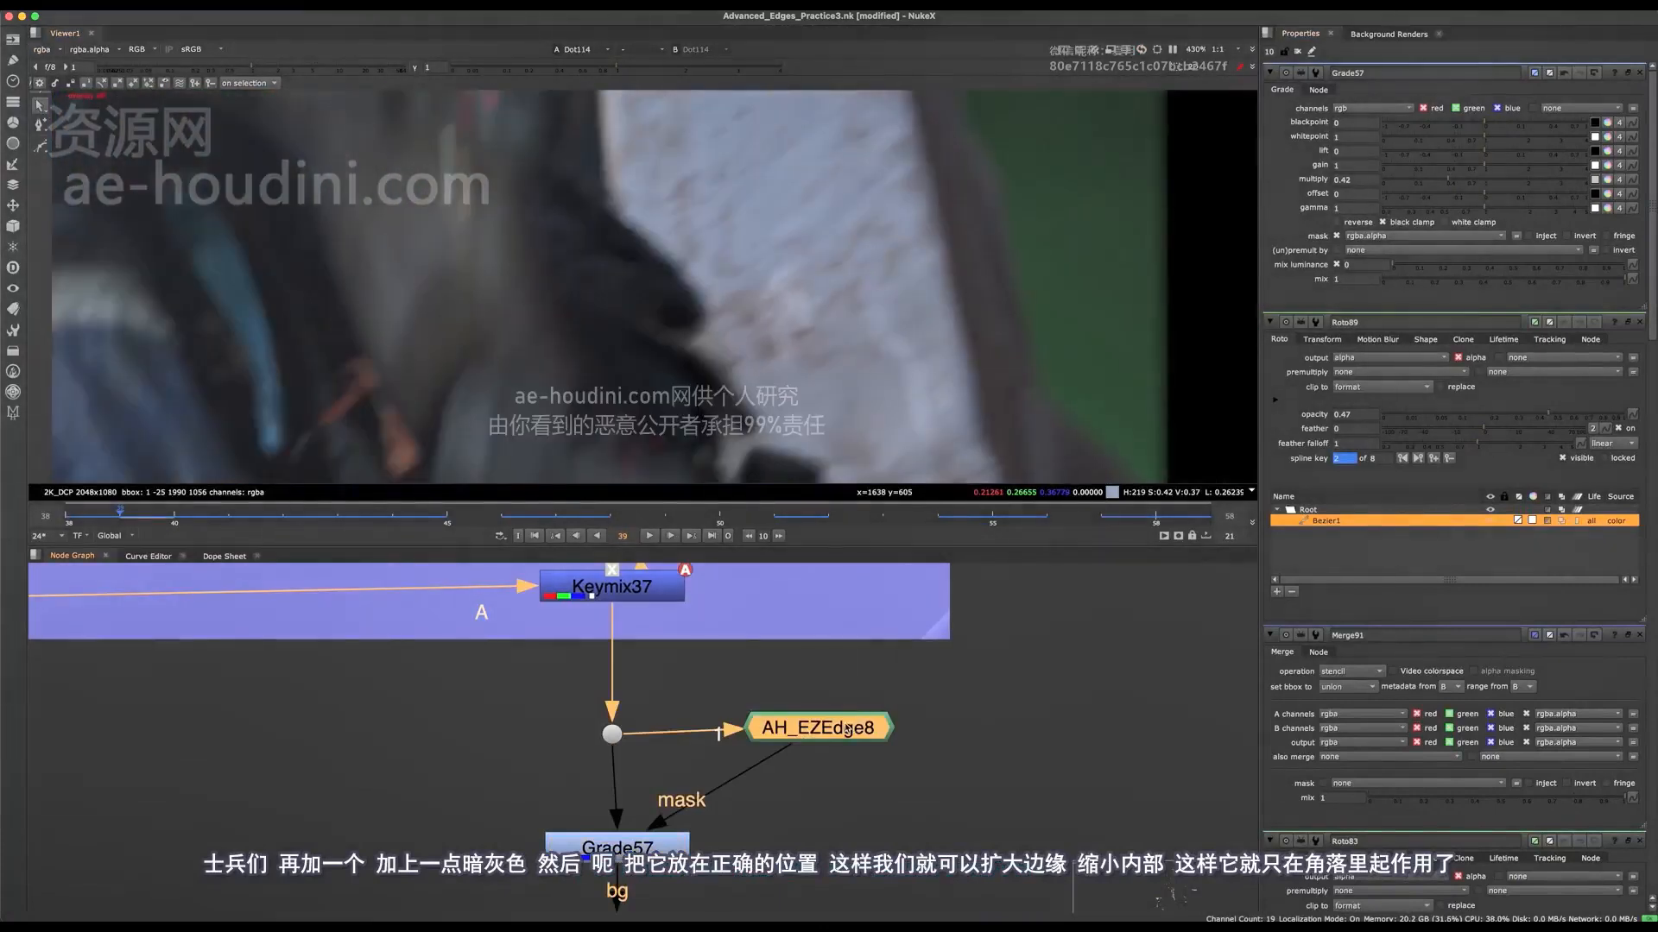
double_click(846, 718)
drag(1422, 203, 1459, 201)
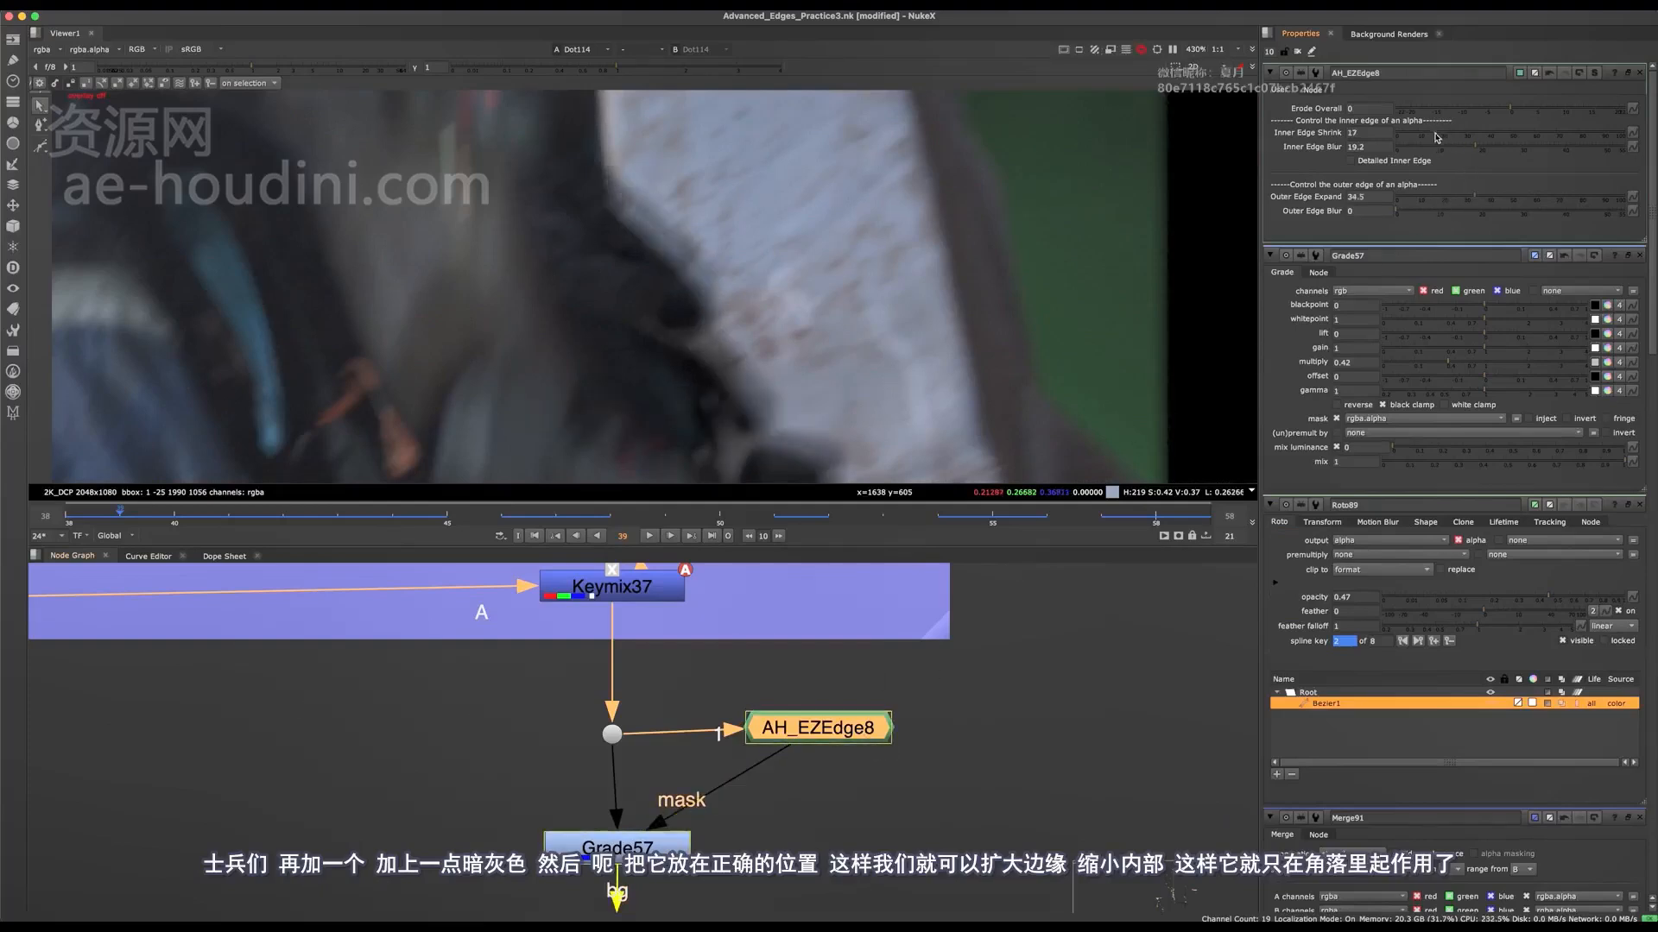
drag(1433, 135, 1429, 134)
Step: Compare the character's edge with Grade57 disabled and enabled
click(652, 849)
key(d)
key(d)
Step: View the final composite at Merge35 to check the darkened arm edge
scroll(652, 714, down, 10)
key(space)
scroll(1073, 734, up, 6)
middle_drag(1073, 734, 1073, 635)
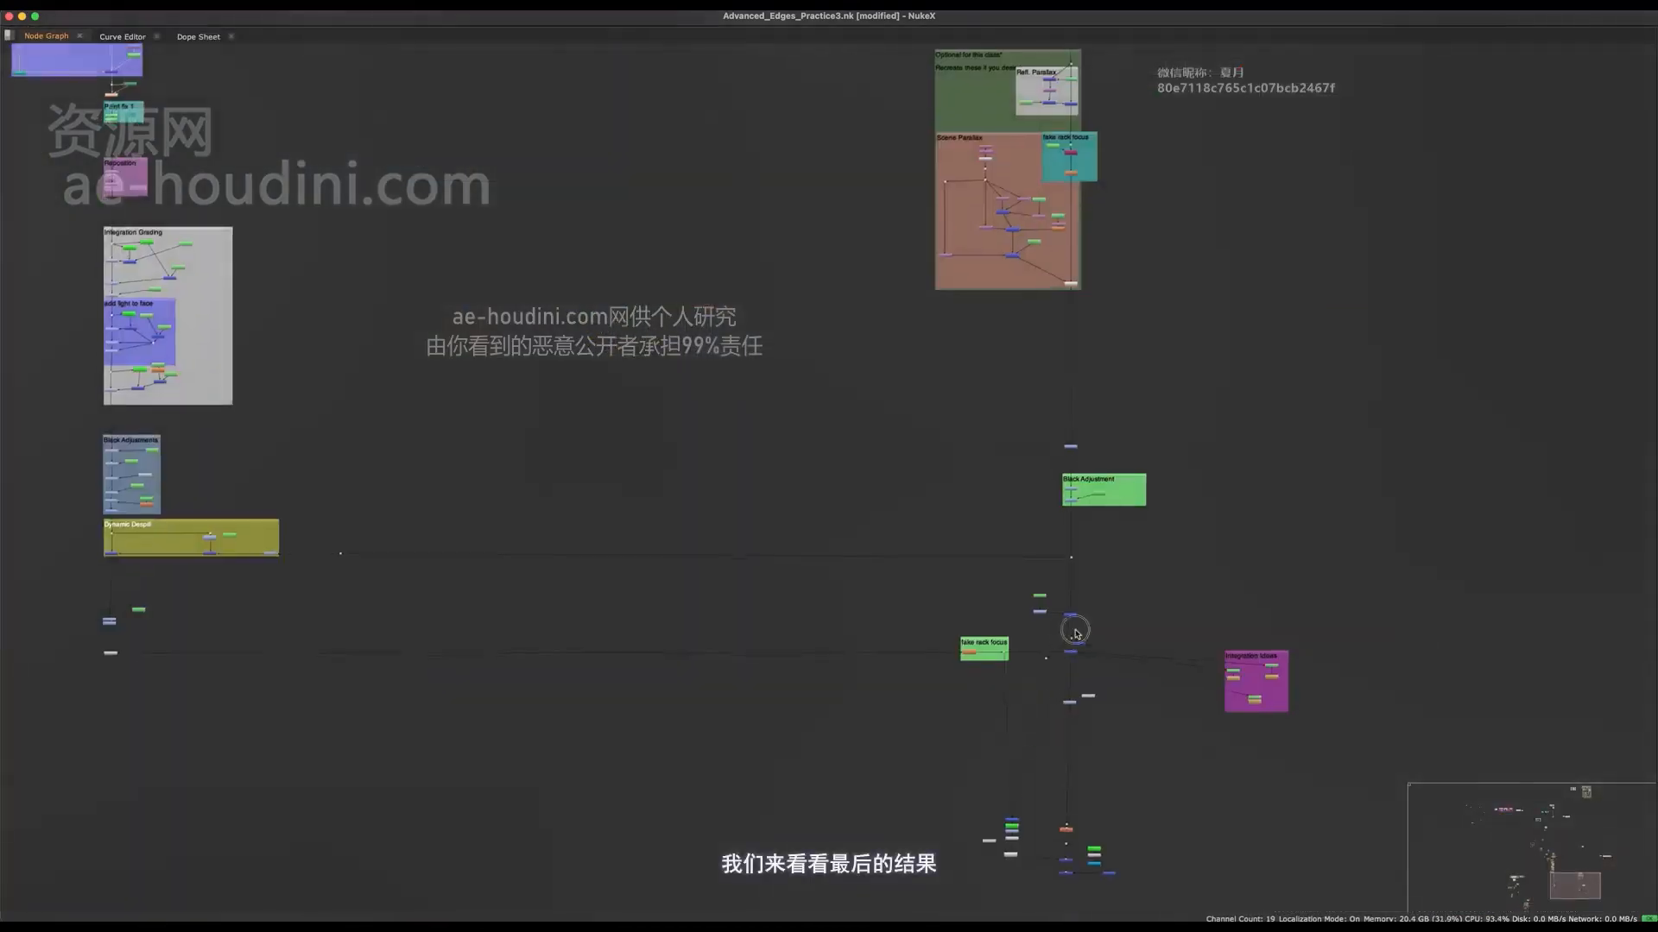
scroll(1069, 648, up, 5)
click(1089, 645)
key(1)
key(space)
scroll(644, 748, down, 6)
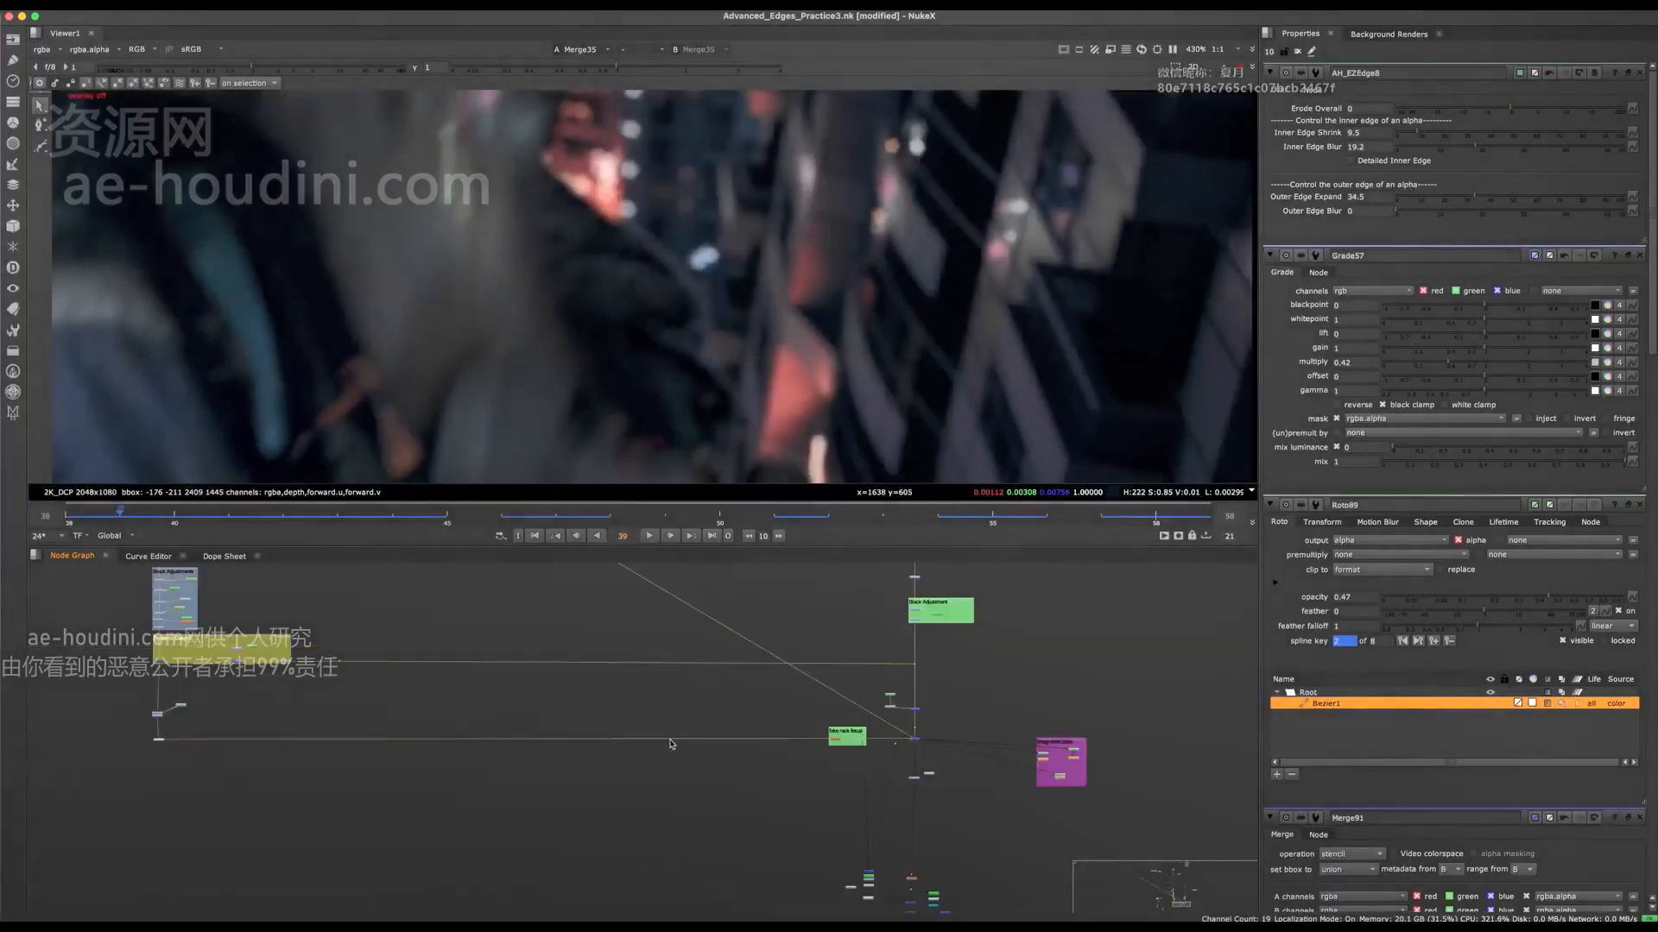
Step: Darken the edge correction by setting Grade57's multiply to 0.19
middle_drag(488, 574, 748, 826)
middle_drag(565, 777, 650, 930)
scroll(550, 663, up, 5)
middle_drag(550, 664, 640, 811)
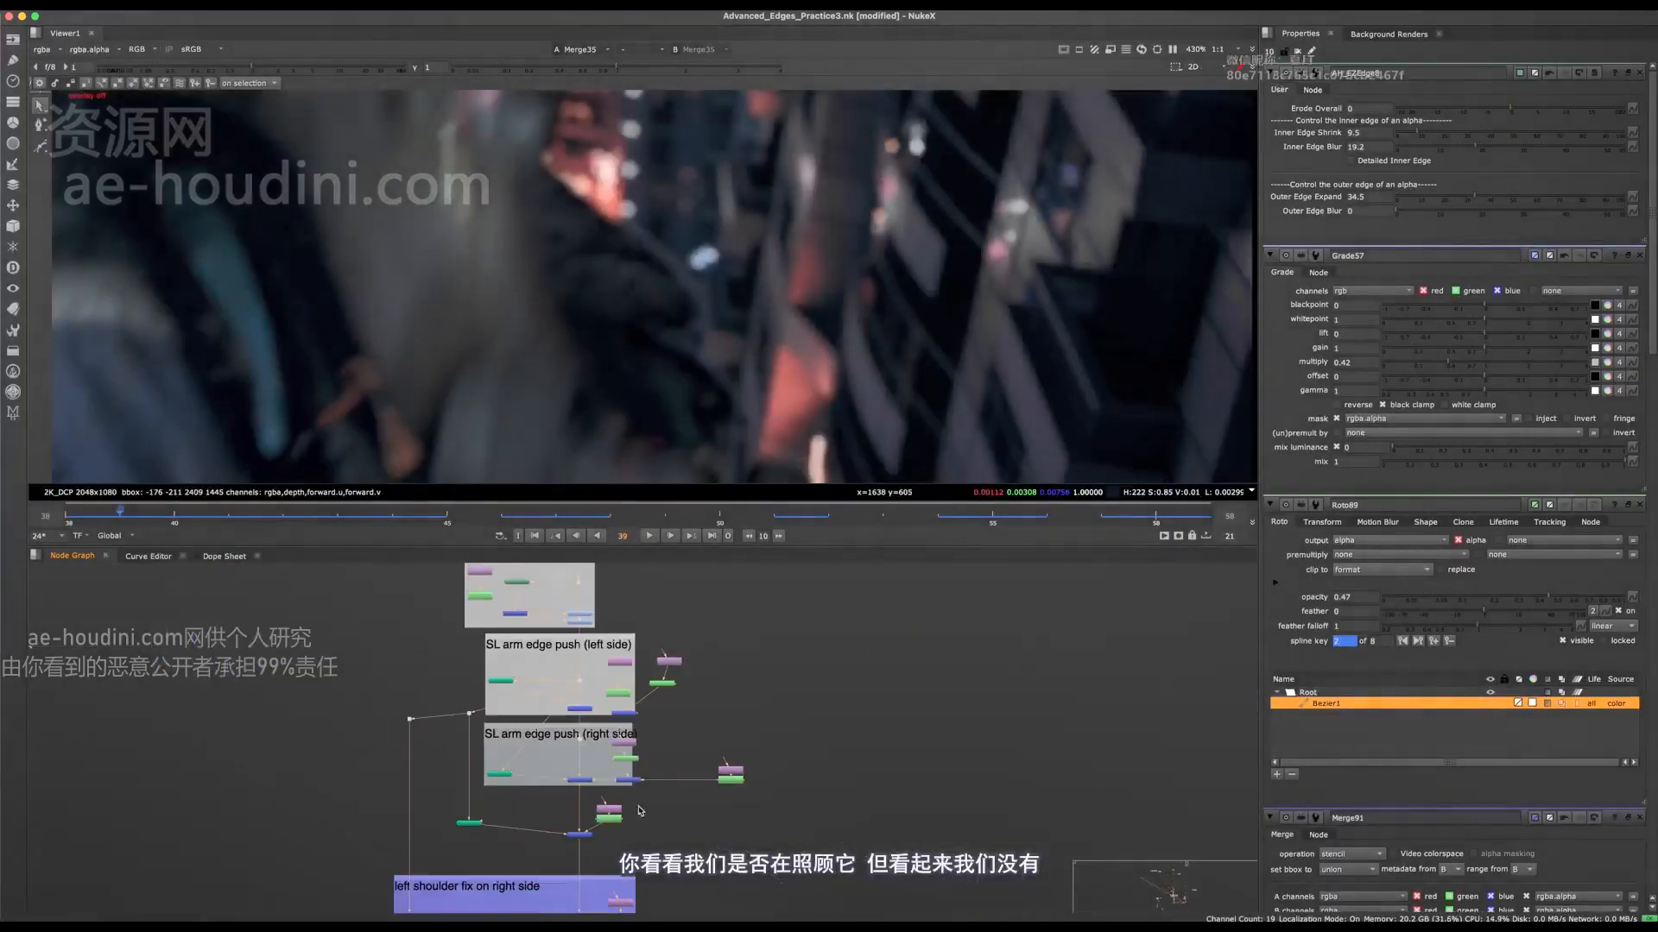
middle_drag(600, 628, 647, 604)
middle_drag(658, 803, 657, 573)
scroll(565, 838, up, 8)
double_click(630, 703)
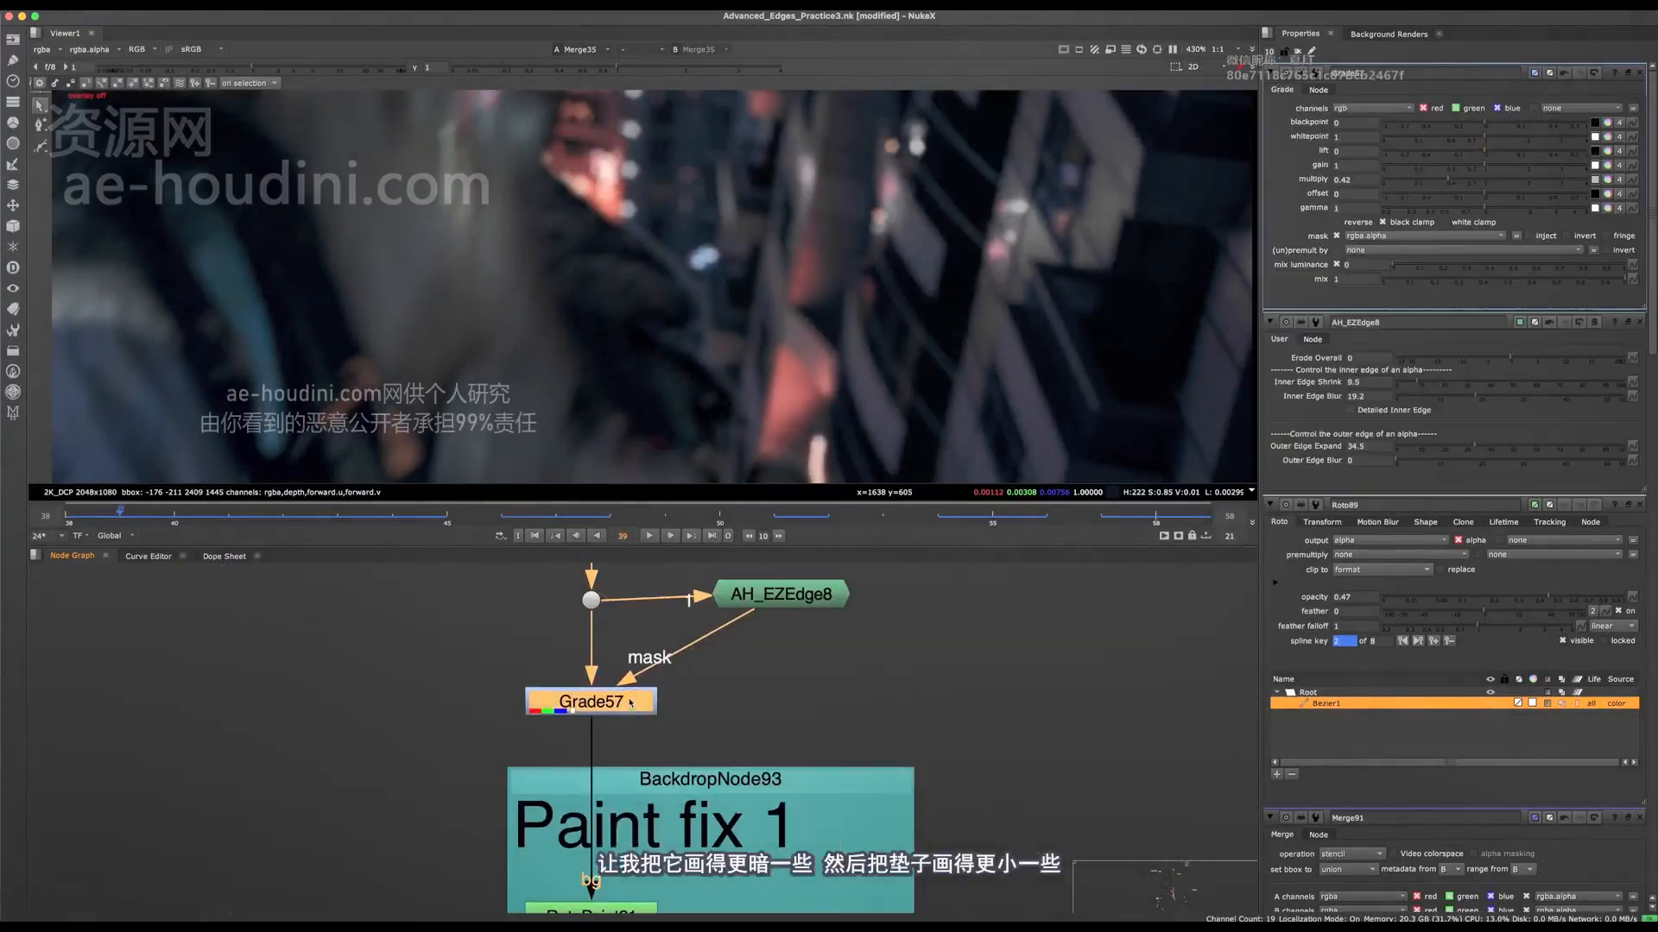
scroll(631, 703, up, 2)
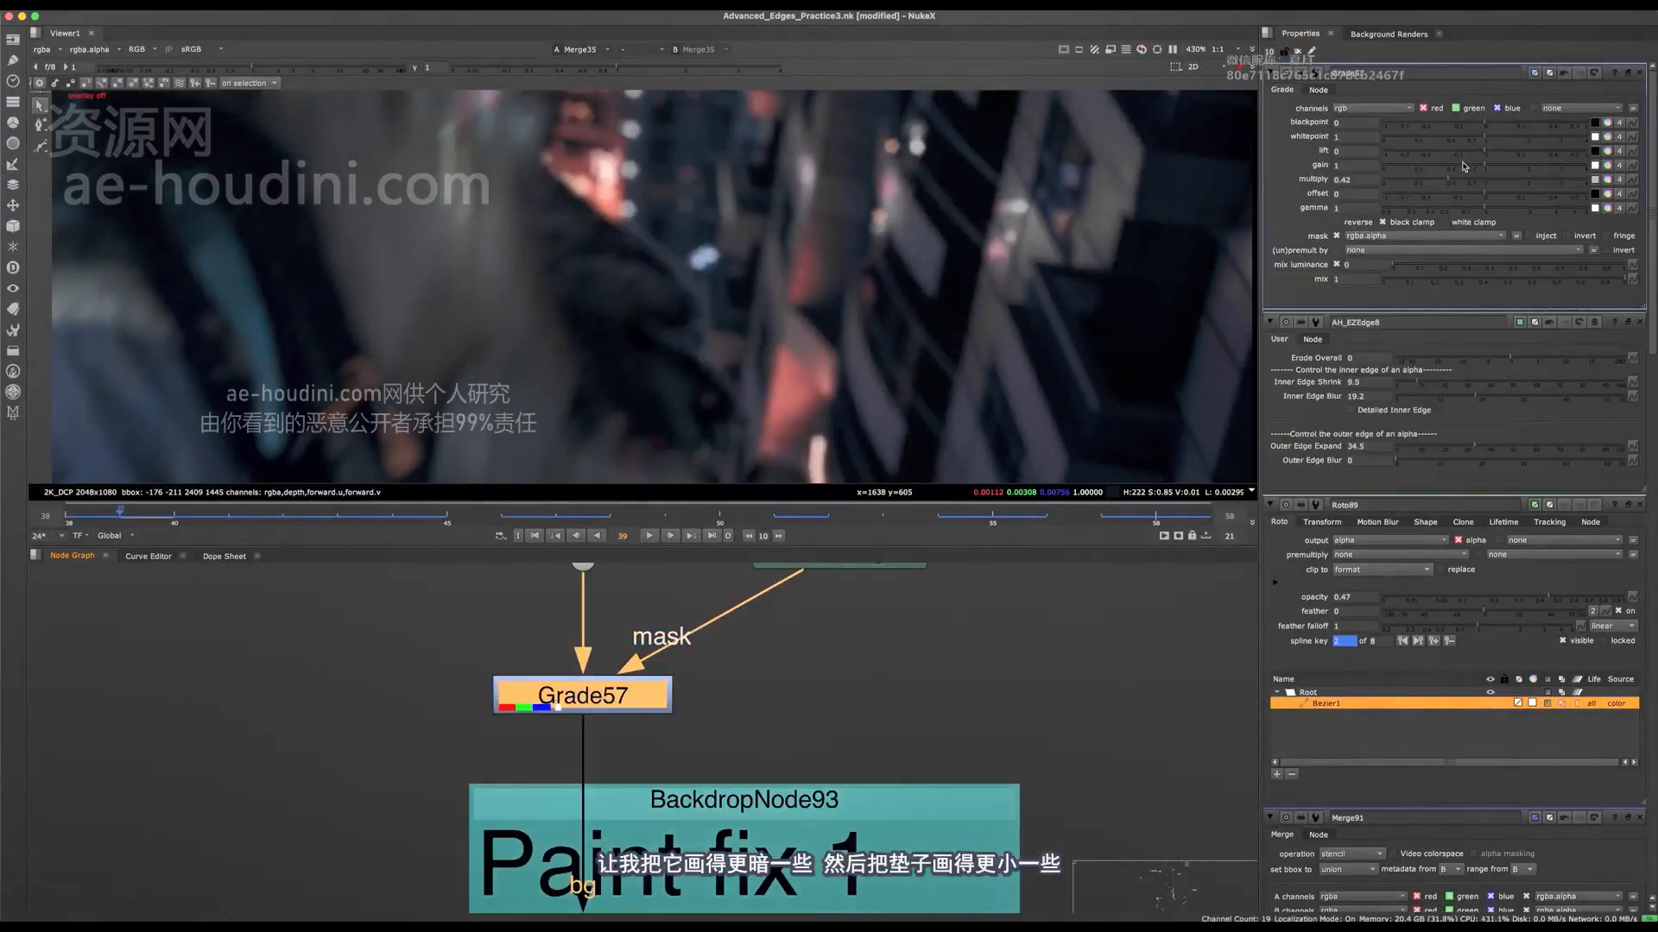
Step: Set AH_EZEdge8's Inner Edge Shrink to 5.5 to narrow the edge mask
middle_drag(863, 579, 855, 689)
double_click(857, 674)
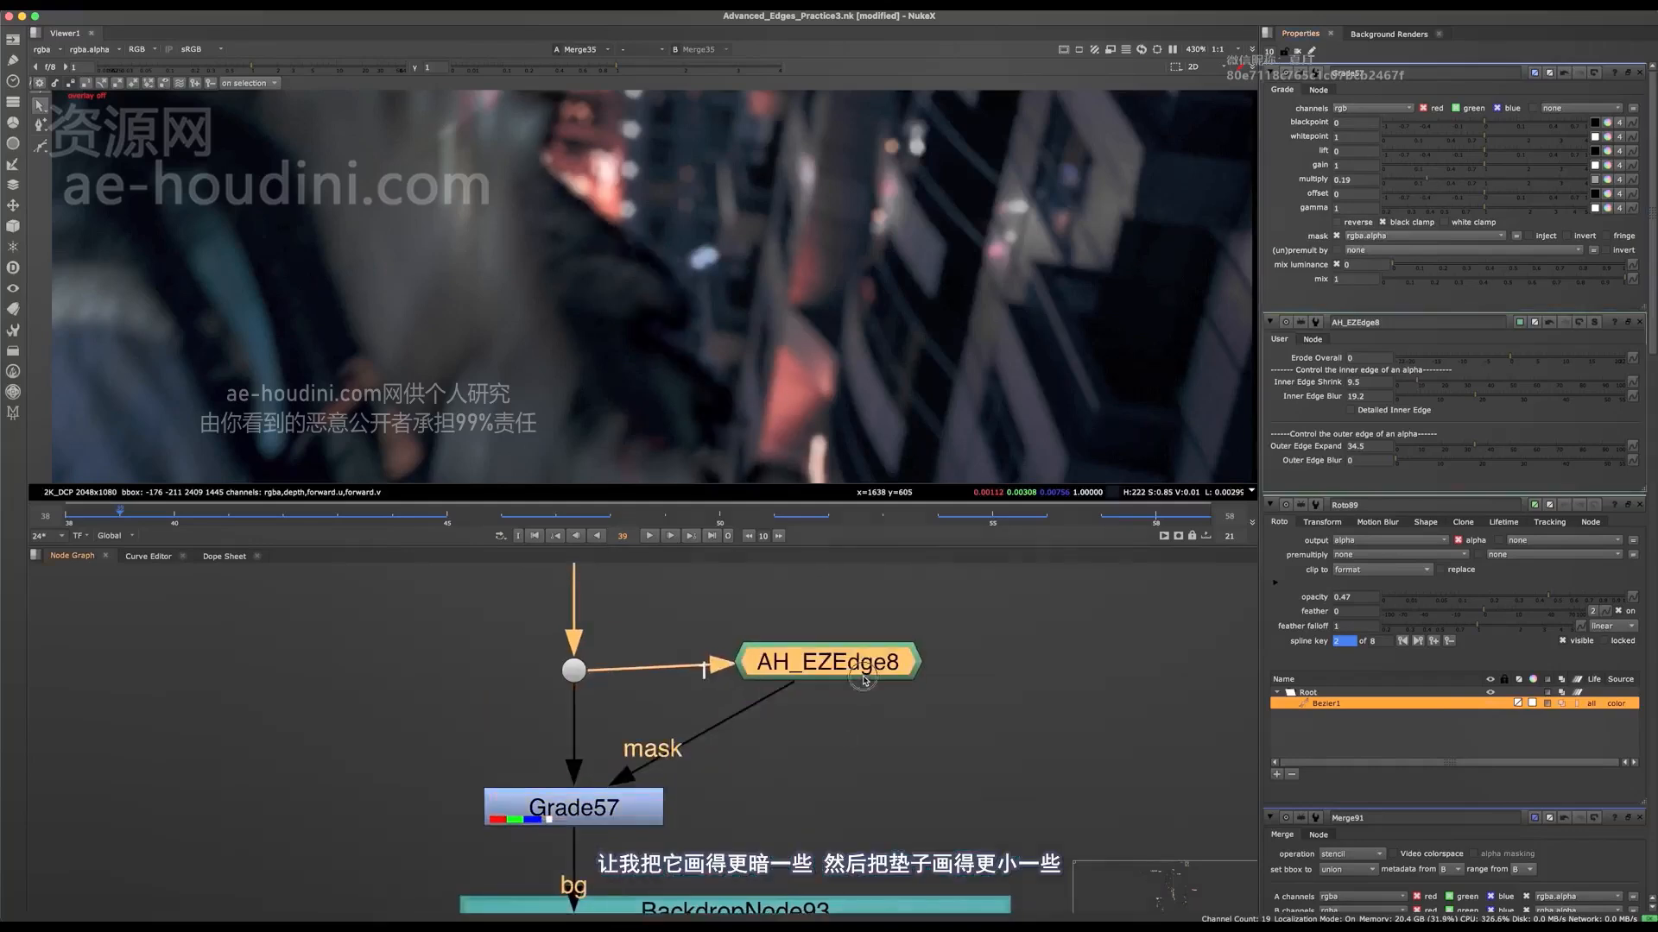
click(1416, 138)
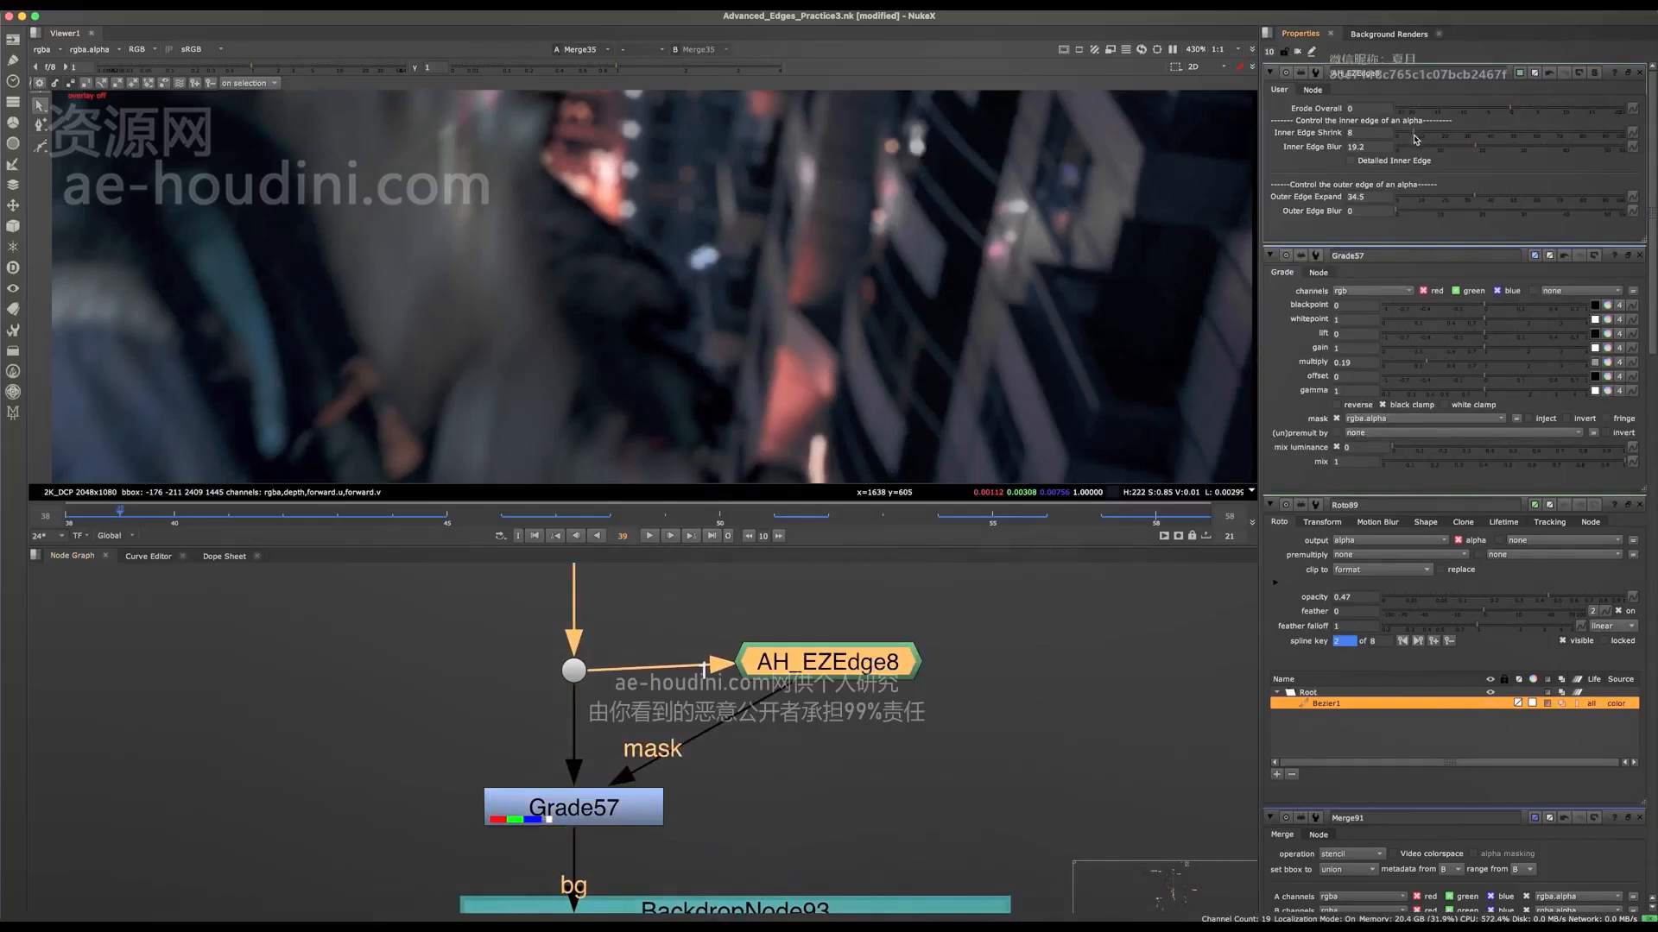
click(1416, 136)
Step: Compare the arm edge in the final composite with Grade57 switched off and on
click(653, 817)
key(d)
key(d)
key(d)
key(d)
Step: Set Grade57's multiply to 0.49 to soften the edge darkening, then save the script
double_click(653, 814)
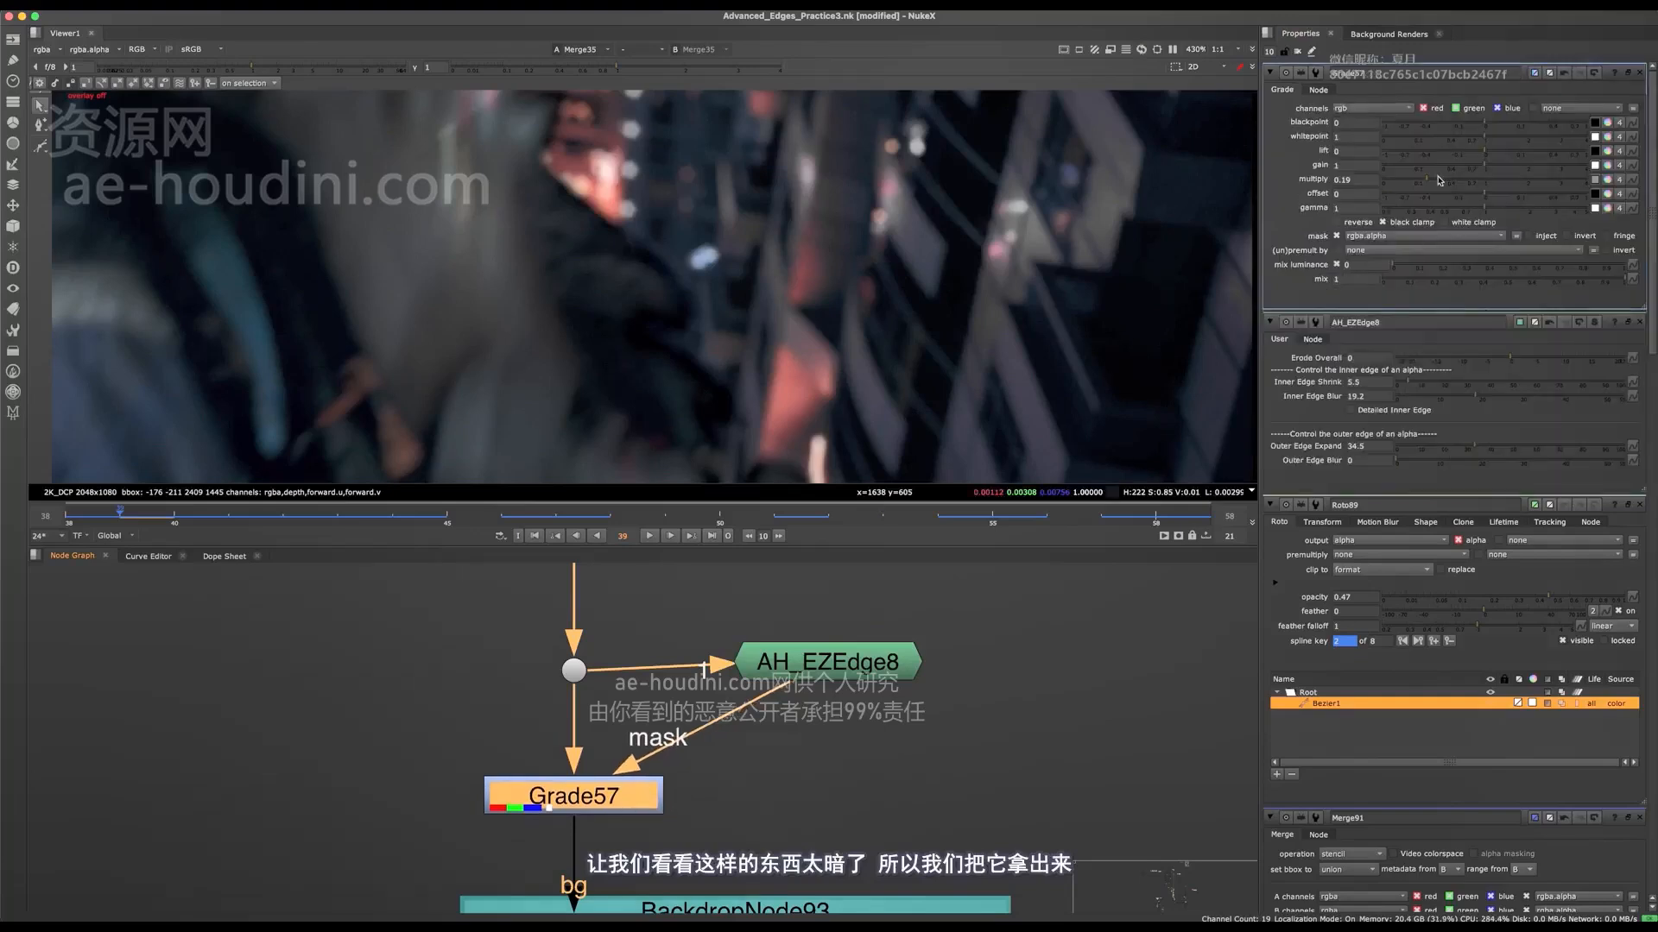
click(1457, 182)
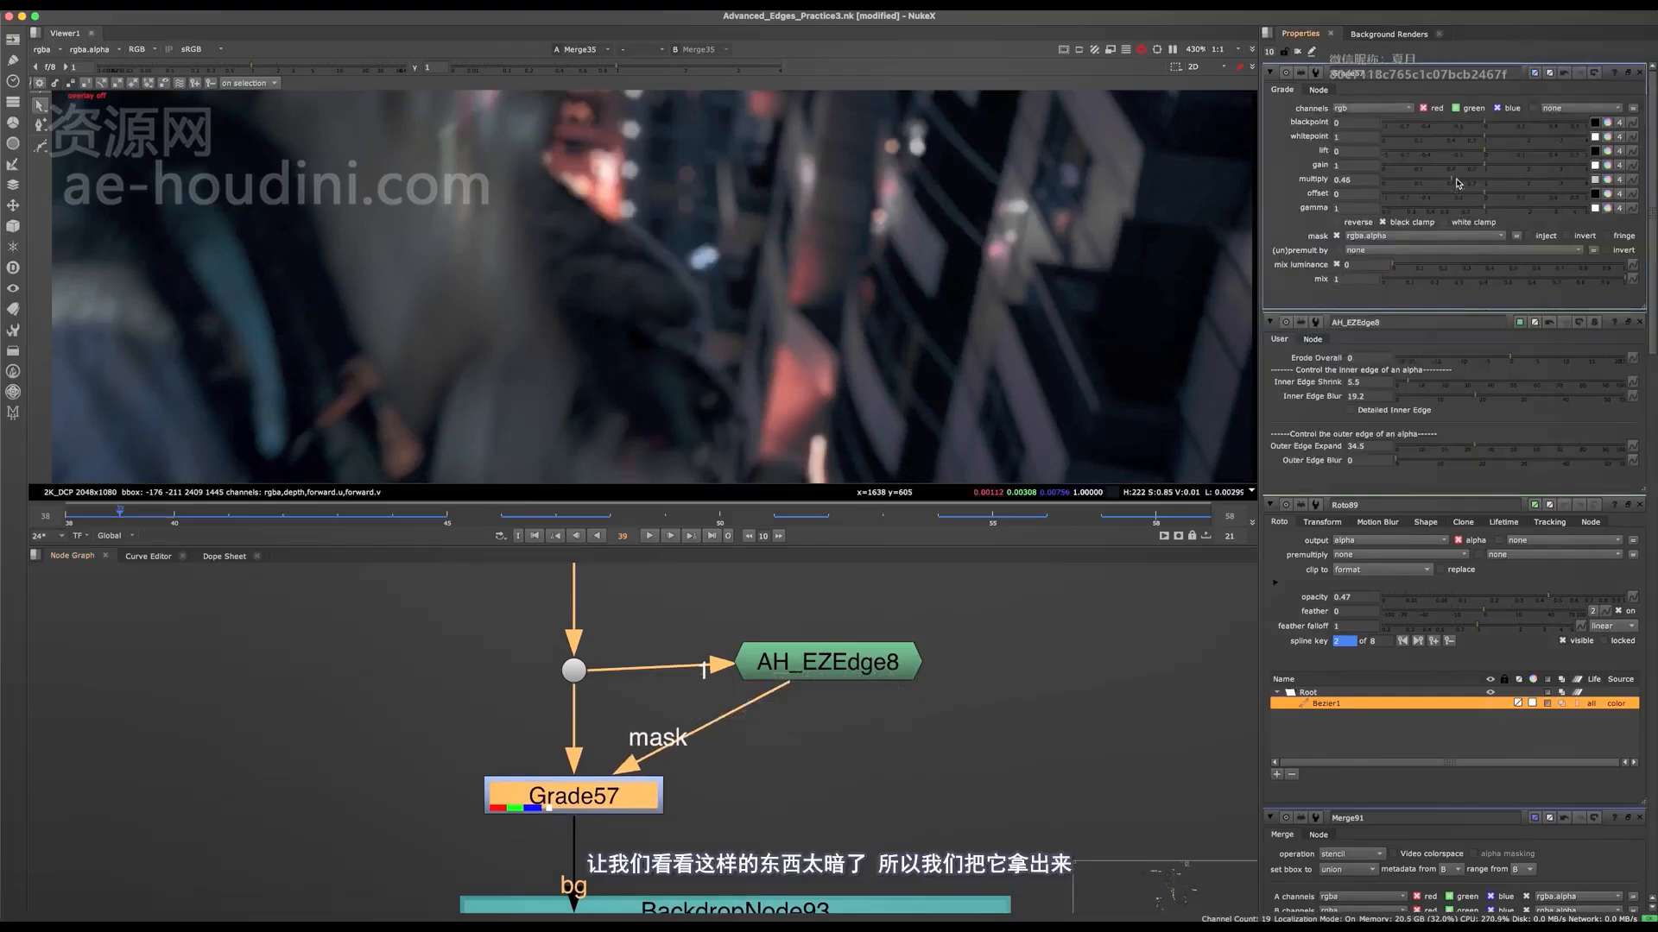
key(d)
key(d)
click(1461, 181)
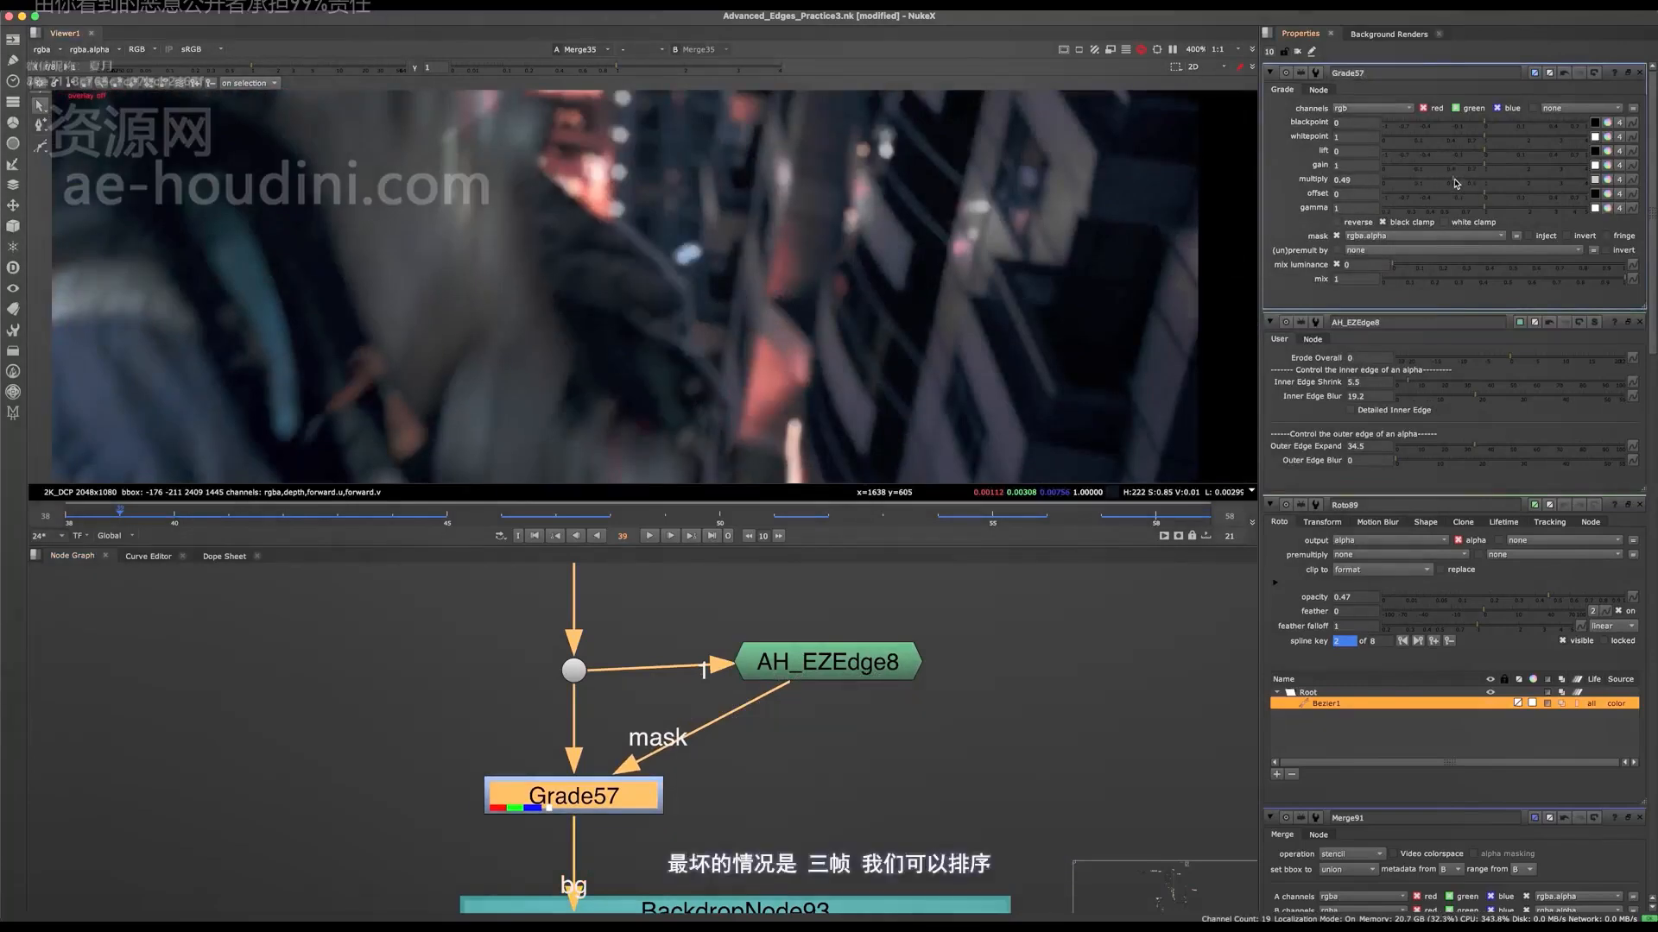
scroll(695, 288, down, 5)
scroll(689, 329, up, 6)
middle_drag(614, 247, 701, 355)
key(ctrl+s)
Step: Clear the open node properties and open RotoPaint23 in the Paint fix 1 group
scroll(743, 710, down, 6)
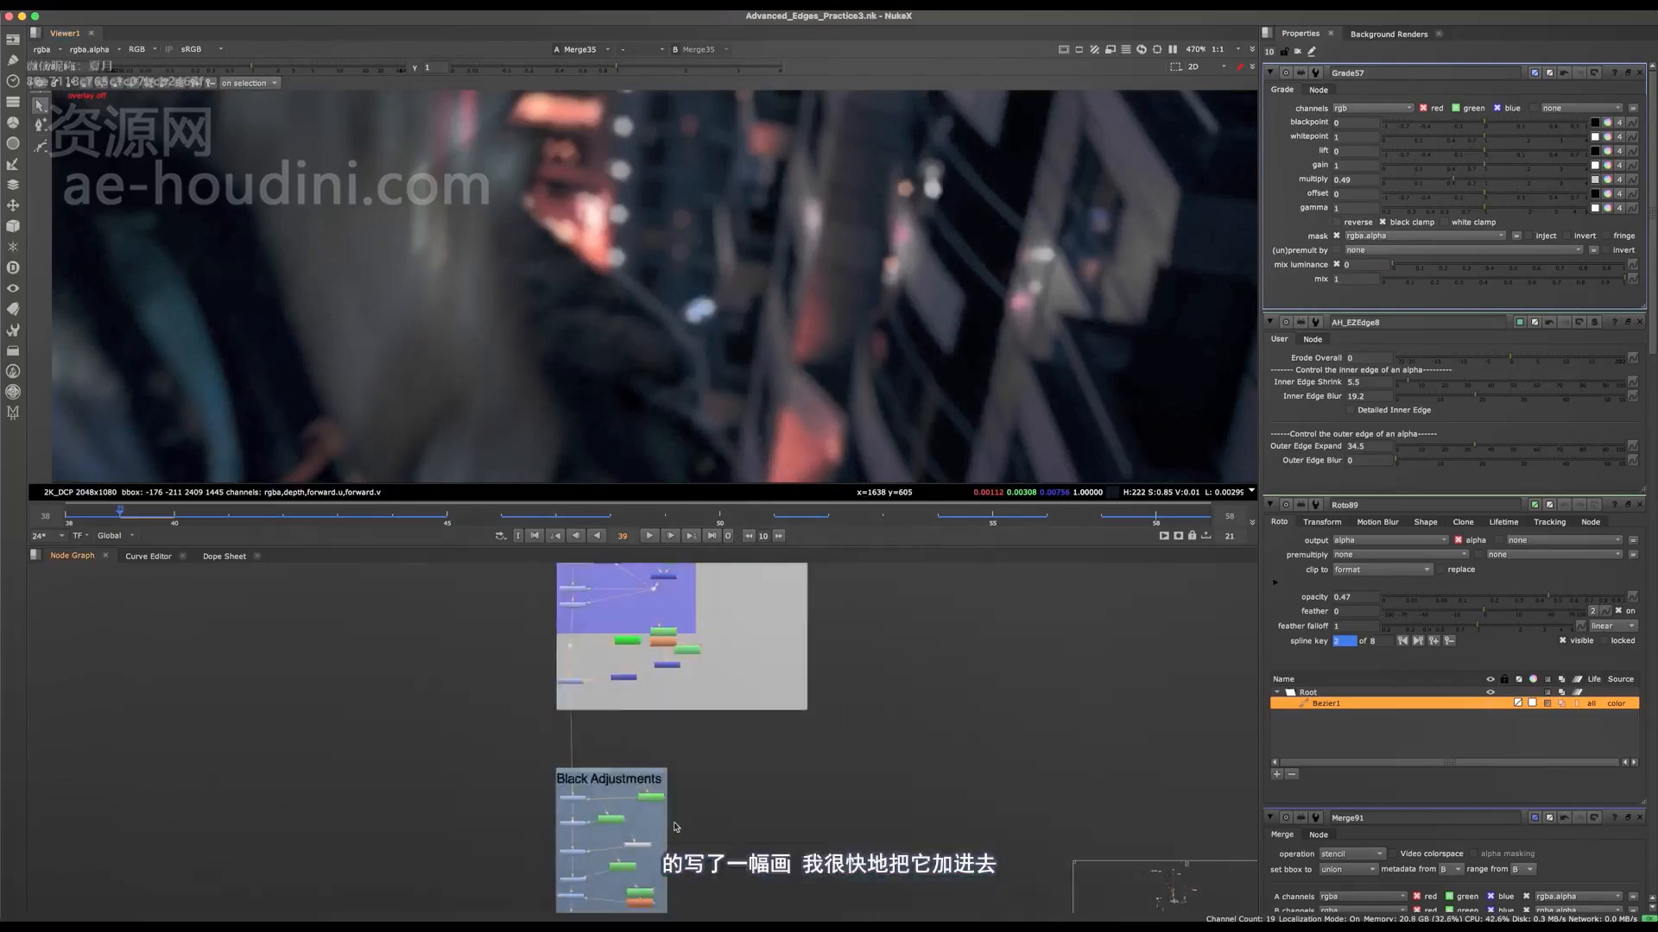
key(space)
middle_drag(639, 399, 642, 887)
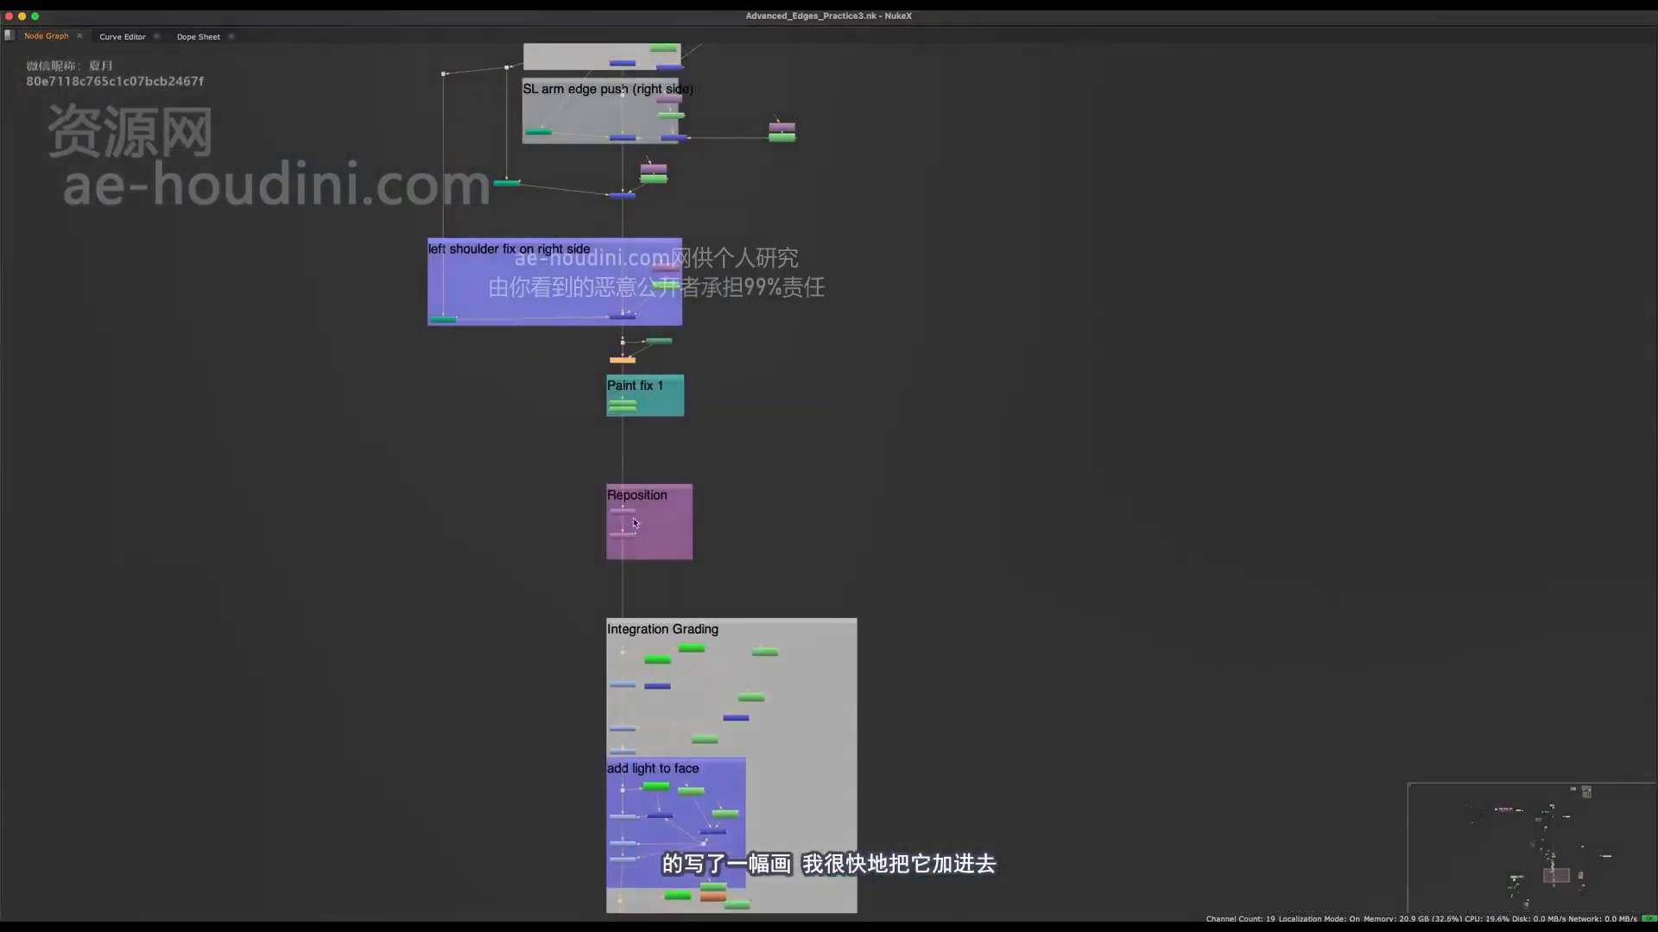
scroll(612, 409, up, 10)
click(753, 420)
key(space)
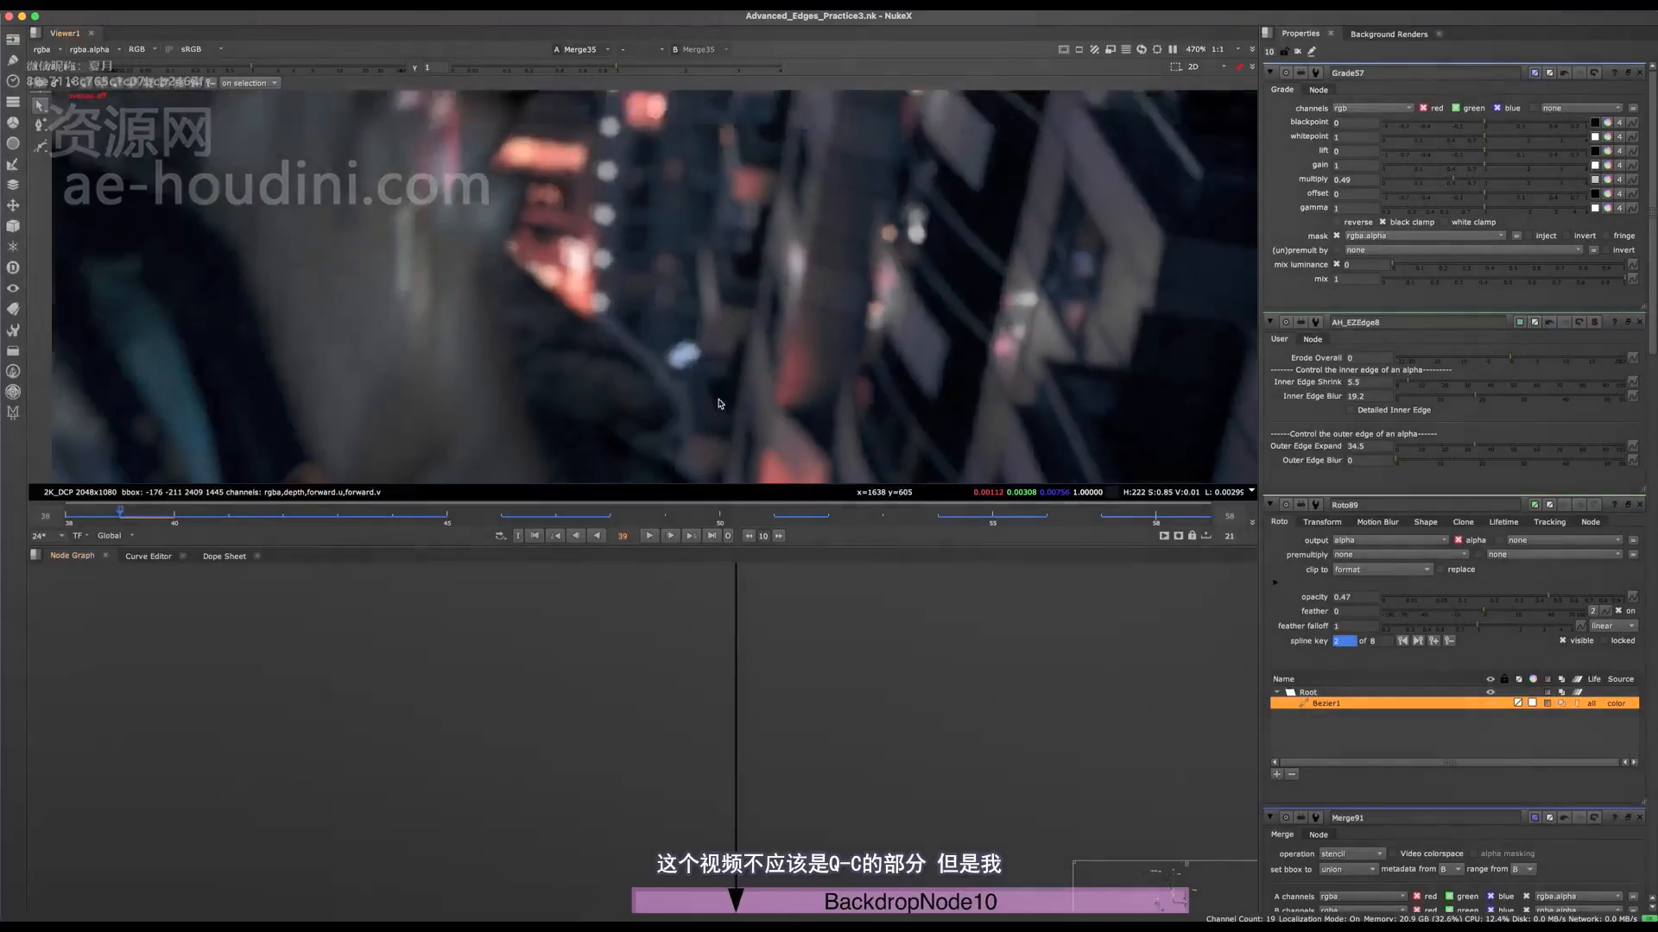
middle_drag(721, 399, 639, 314)
scroll(640, 270, up, 2)
scroll(640, 268, up, 3)
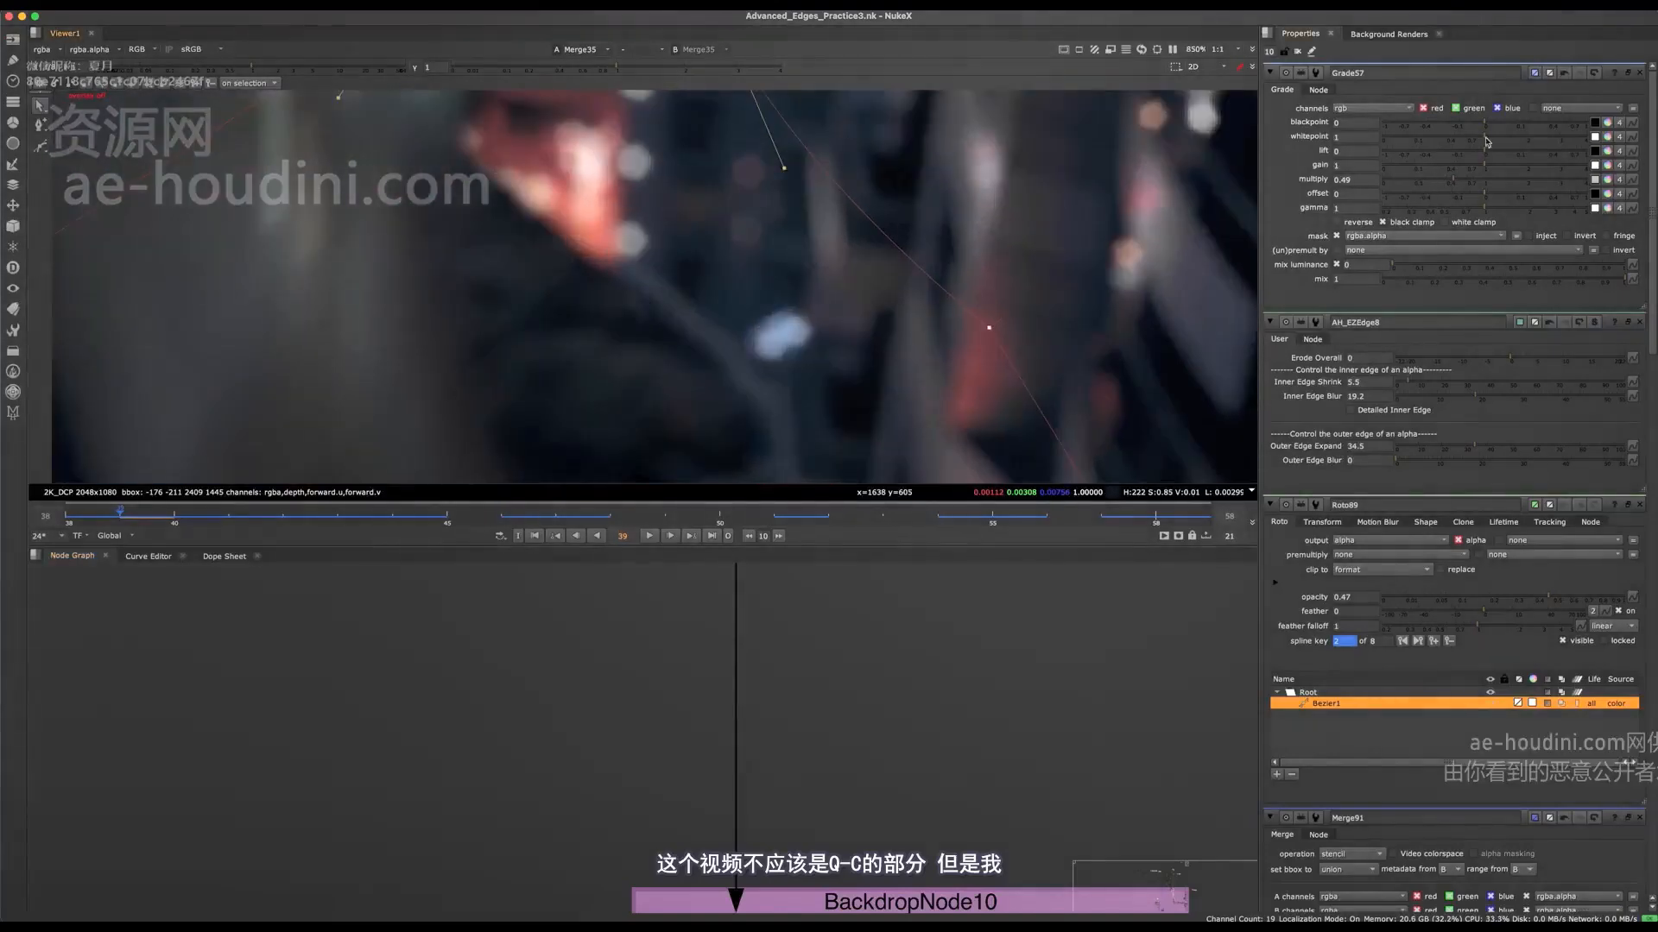
click(1639, 73)
click(1640, 72)
click(1640, 72)
click(1640, 73)
click(1640, 72)
click(1640, 73)
click(1639, 73)
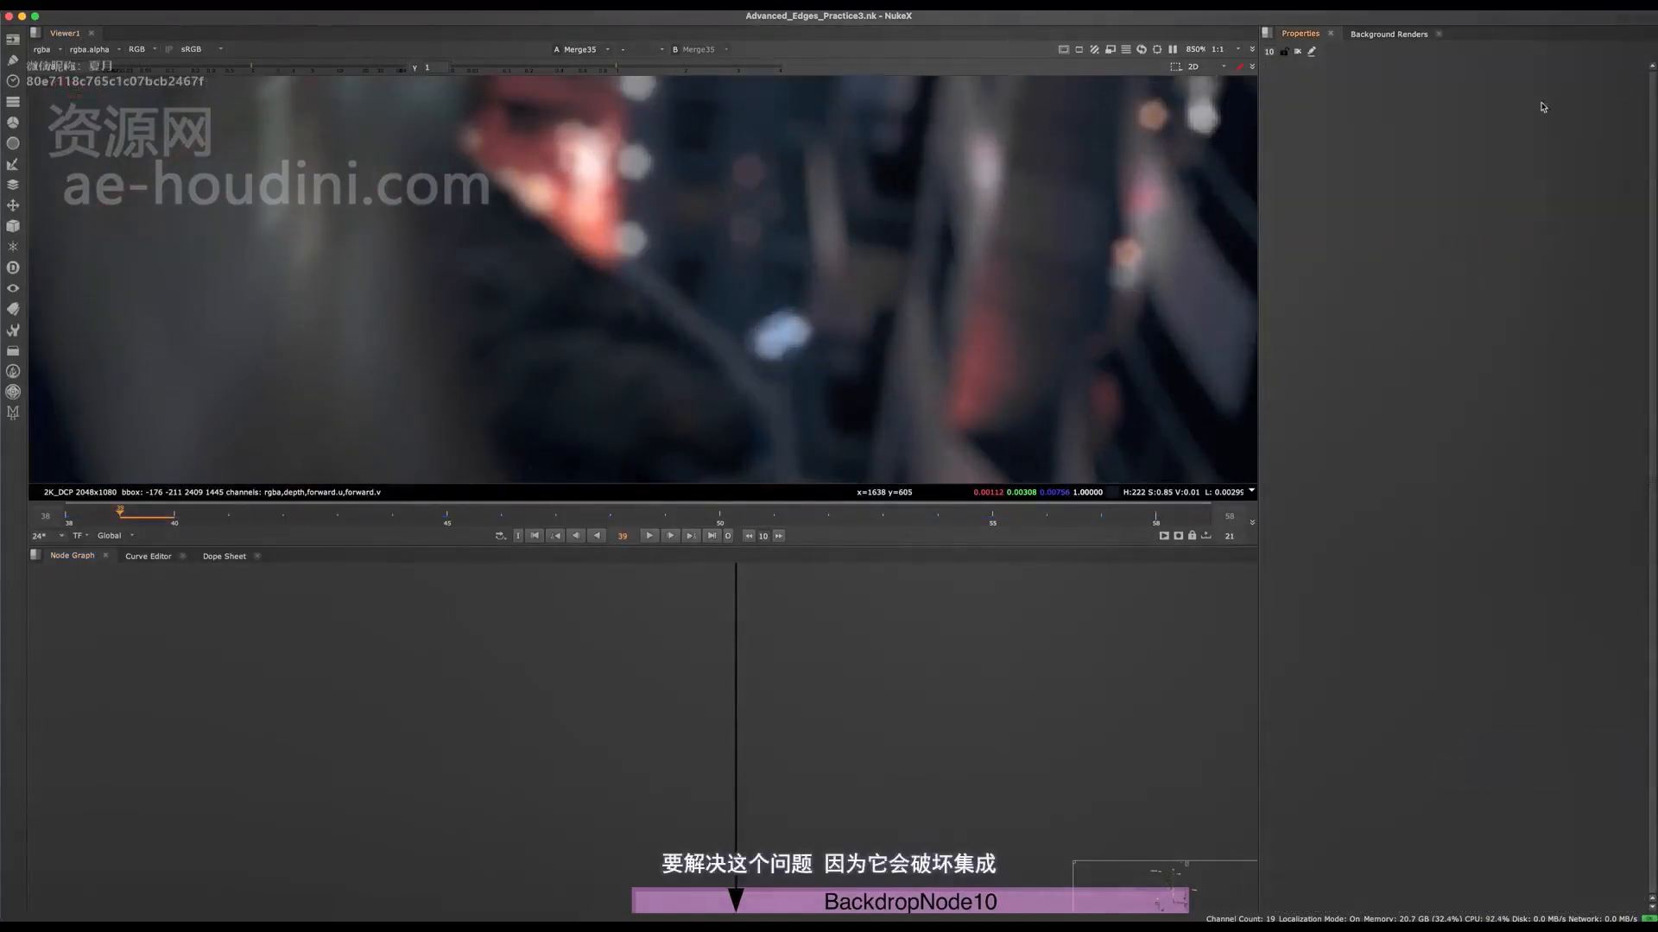
middle_drag(858, 596, 799, 688)
double_click(676, 581)
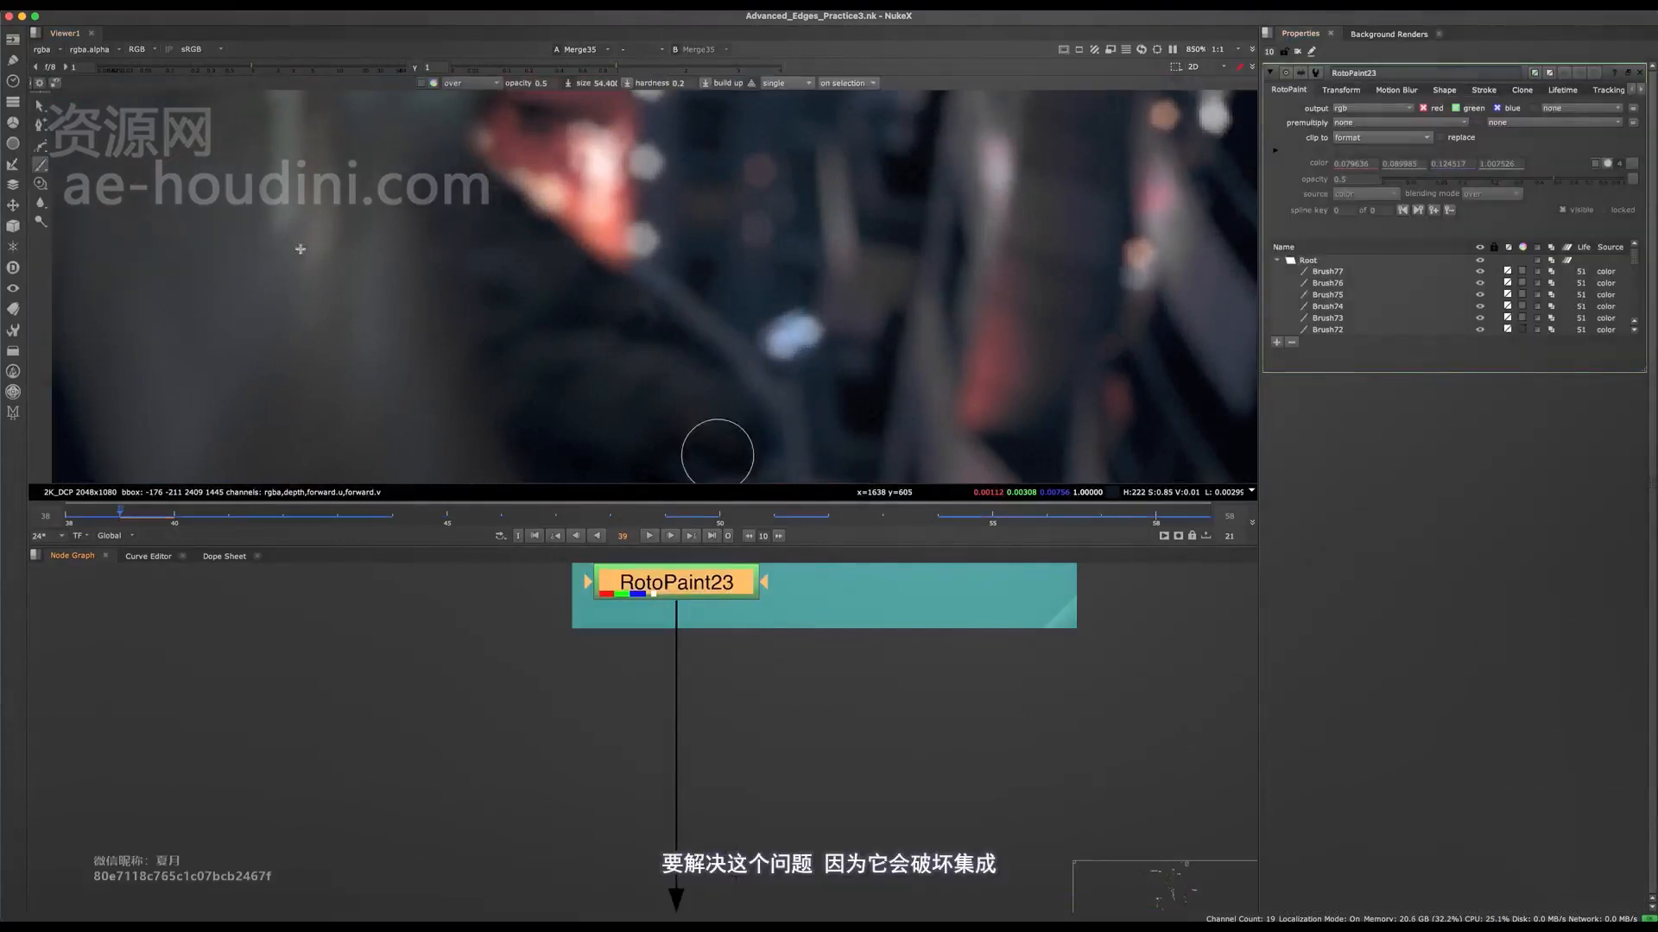
Step: Clone out the light arm edge just below the orange lights on frame 39 in RotoPaint23
scroll(662, 257, up, 2)
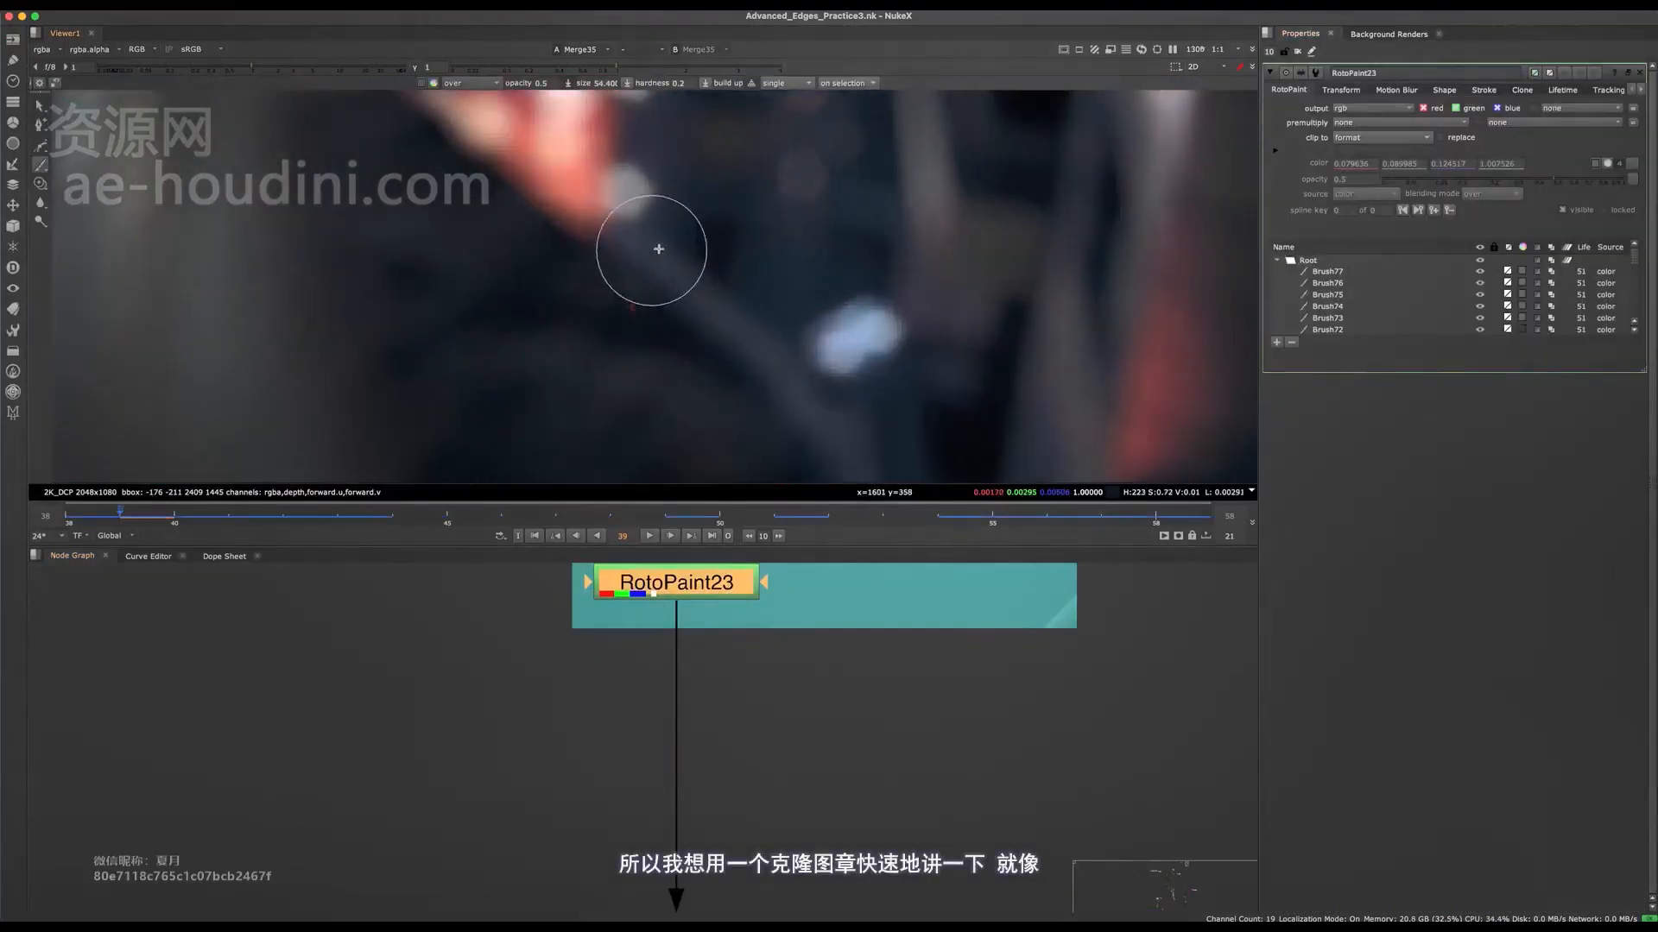
click(41, 183)
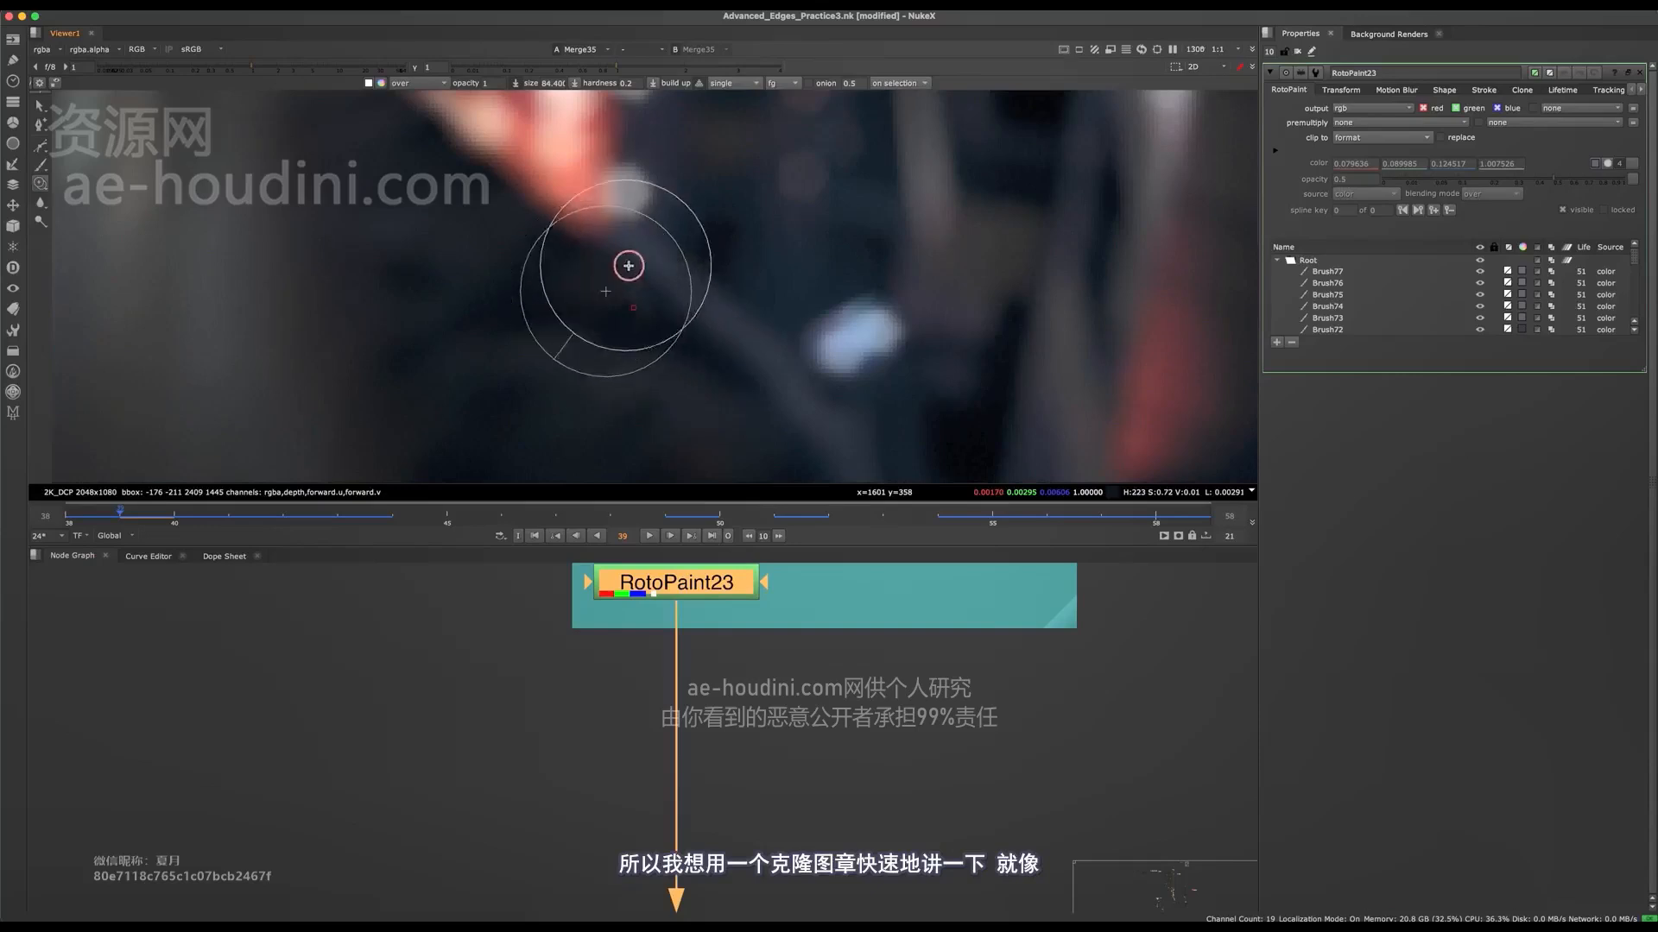
drag(662, 291, 708, 345)
mouse_move(639, 242)
mouse_down()
mouse_move(762, 355)
mouse_move(777, 404)
mouse_up()
middle_drag(781, 407, 710, 338)
drag(709, 338, 760, 432)
middle_drag(718, 335, 667, 257)
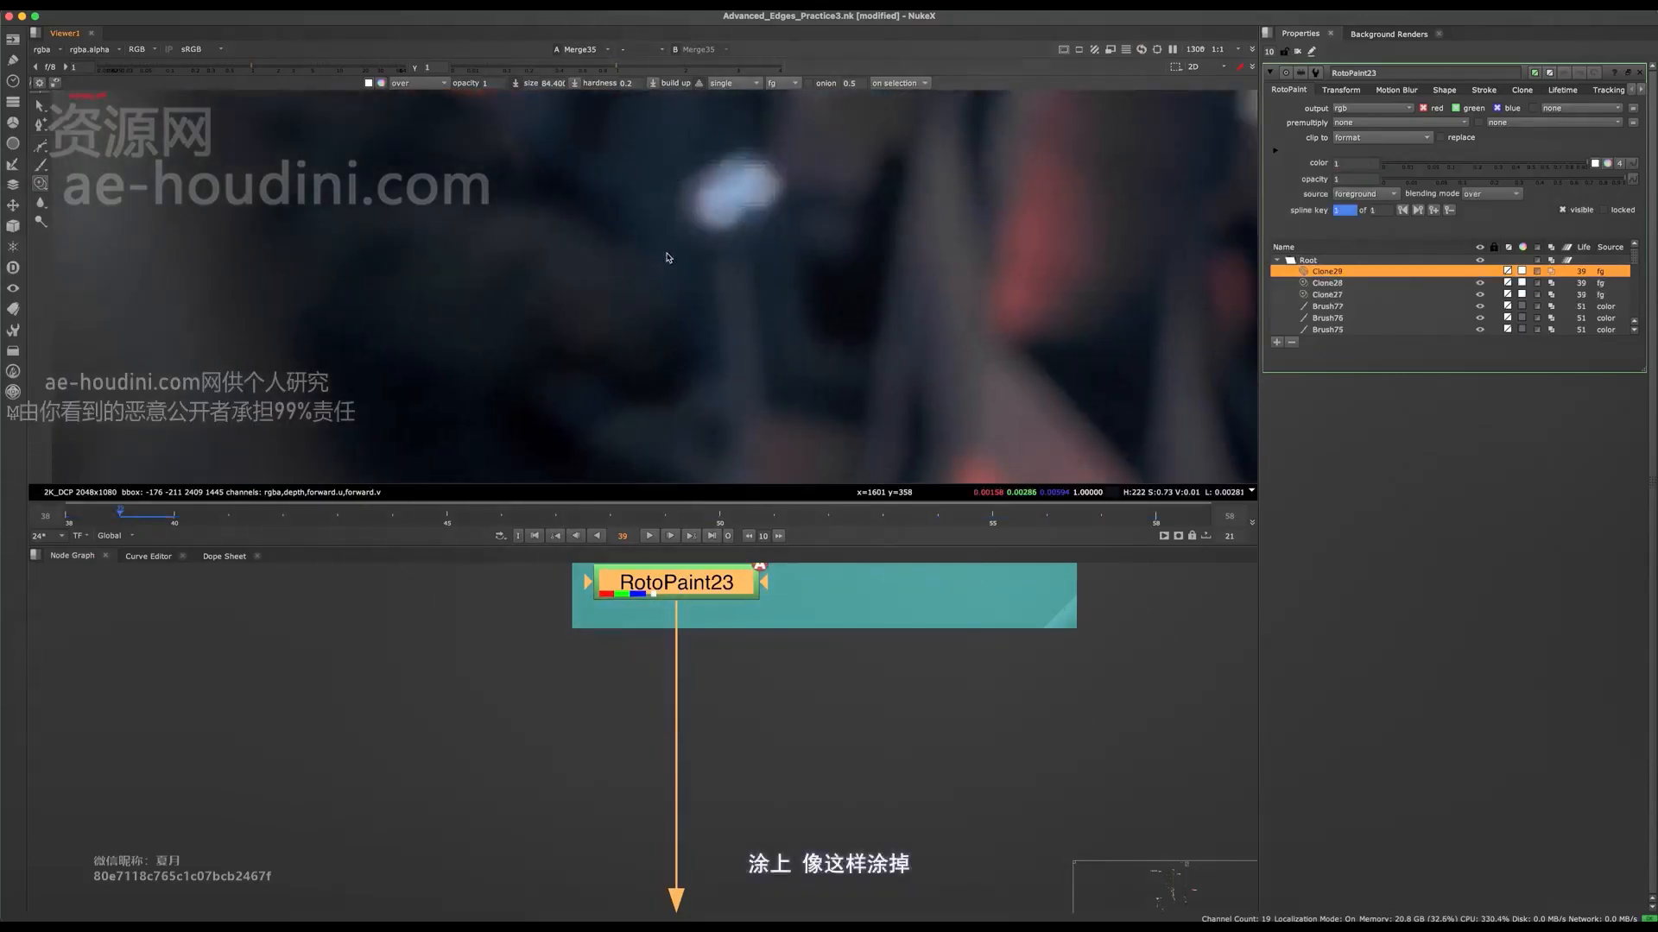
Step: Continue the clone strokes down the arm edge below the small blue-white light on frame 39
super+drag(644, 256, 745, 299)
drag(738, 291, 725, 334)
middle_drag(735, 329, 728, 181)
mouse_move(592, 296)
super+mouse_down()
mouse_move(729, 247)
mouse_move(714, 385)
super+mouse_up()
scroll(740, 316, down, 4)
drag(752, 212, 754, 364)
scroll(754, 378, down, 6)
scroll(761, 384, up, 4)
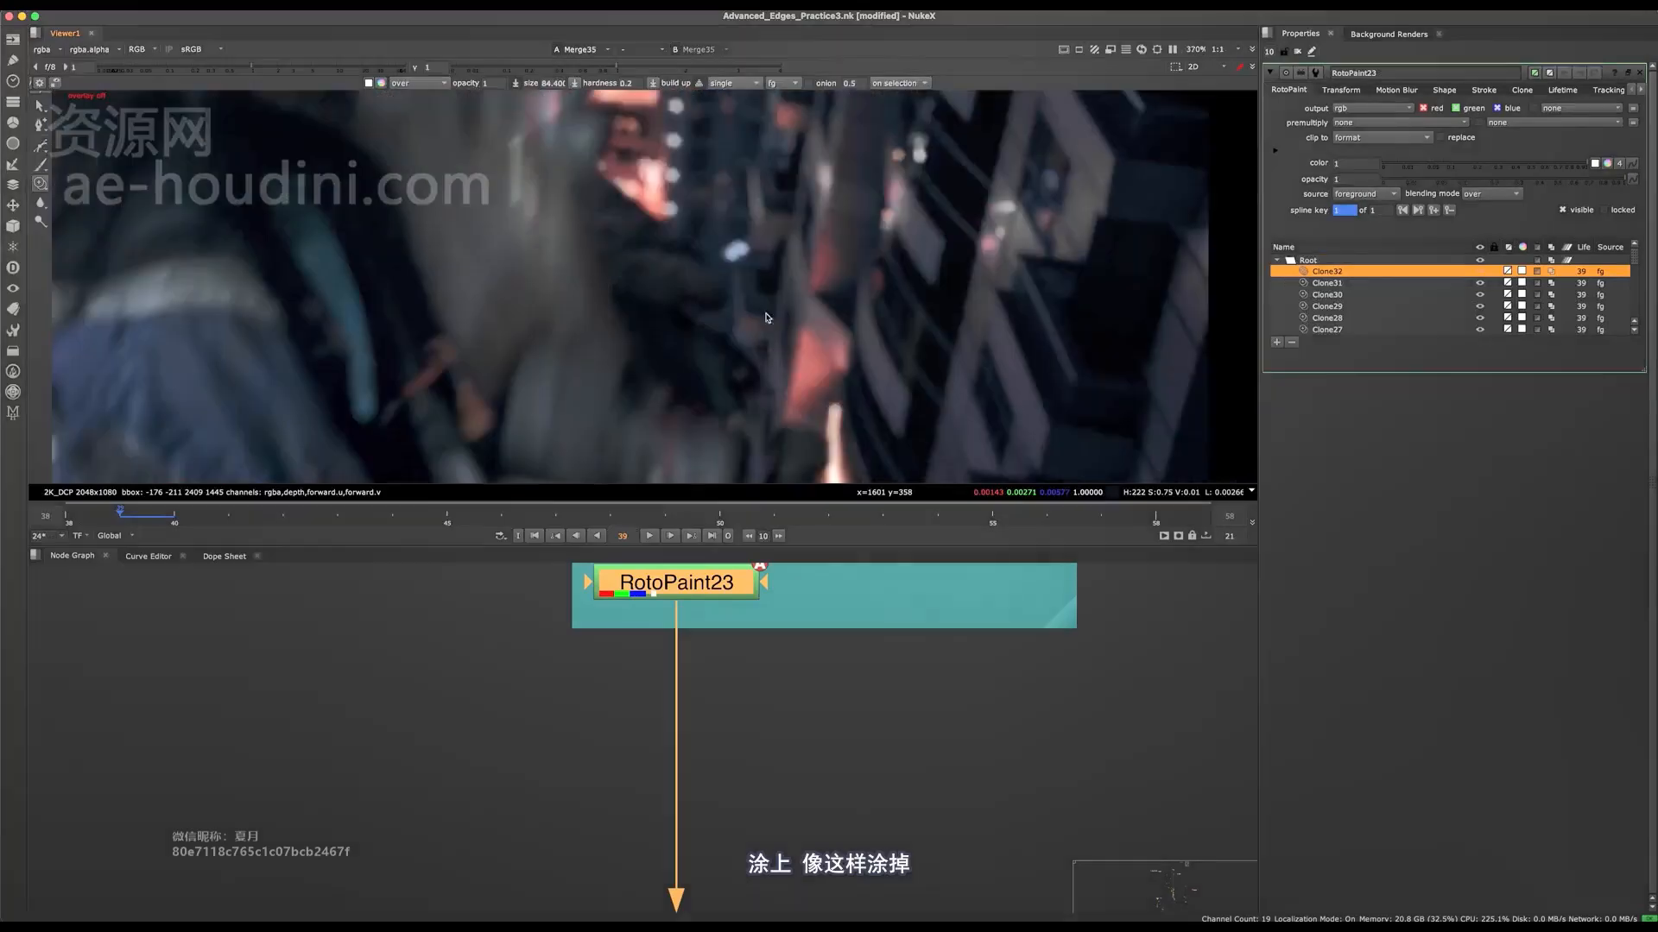
Step: Weaken the edge darkening by setting Grade57's multiply to 0.78, then save the script
scroll(749, 641, down, 5)
middle_drag(748, 714, 706, 907)
middle_drag(752, 596, 747, 462)
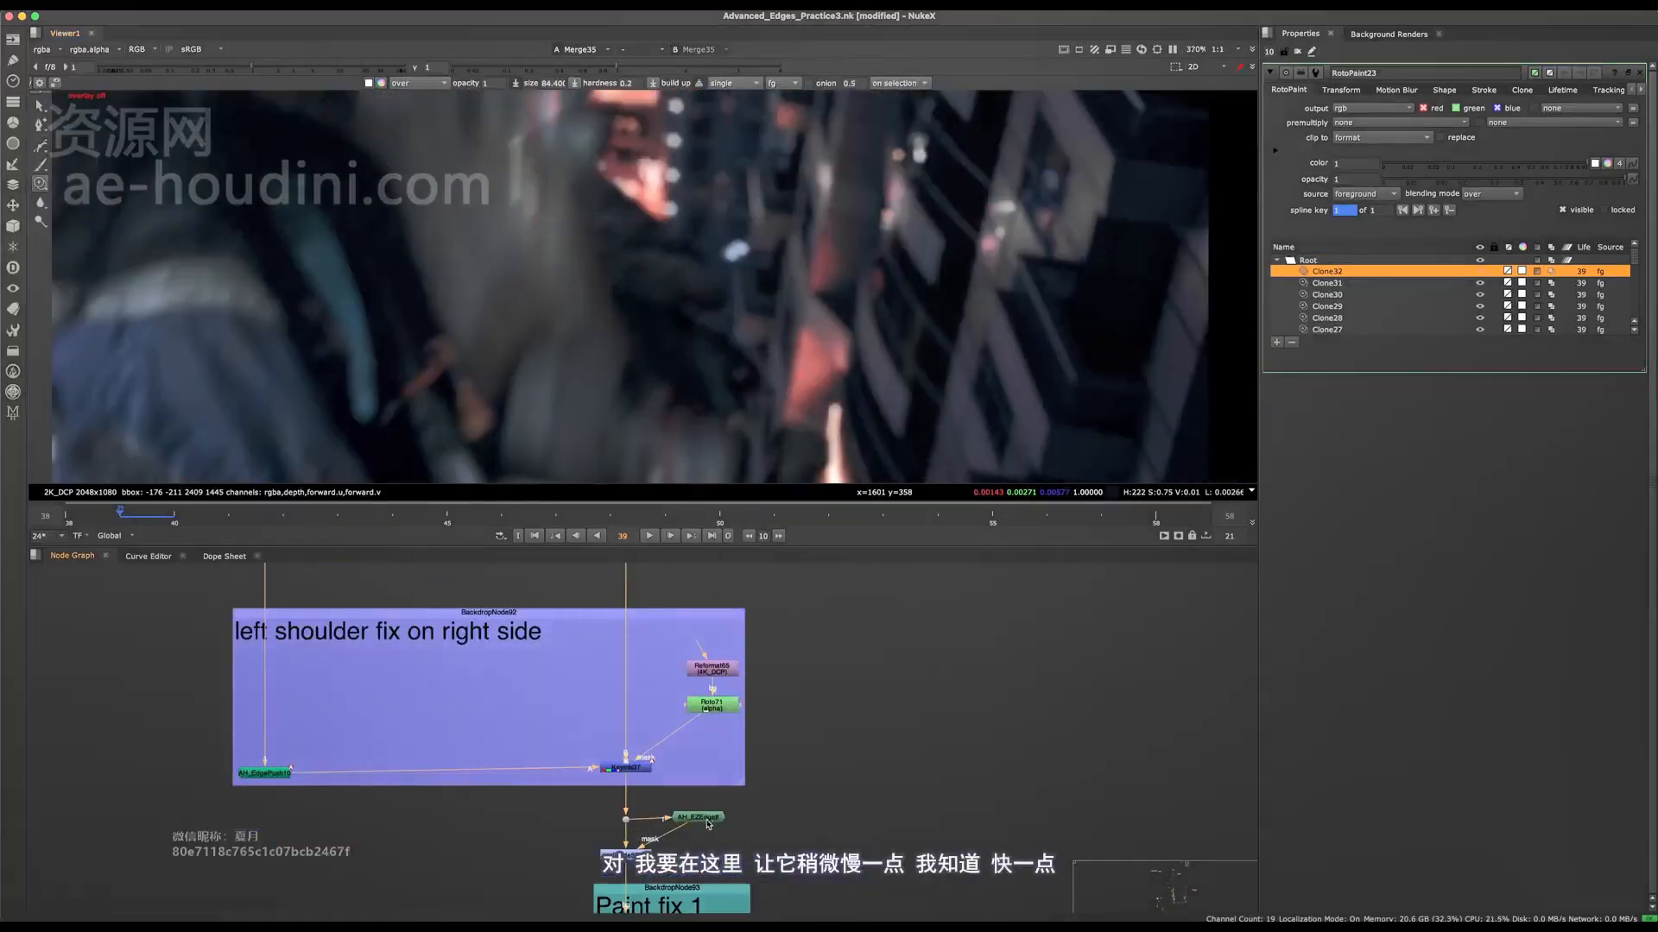
scroll(662, 826, up, 4)
double_click(587, 867)
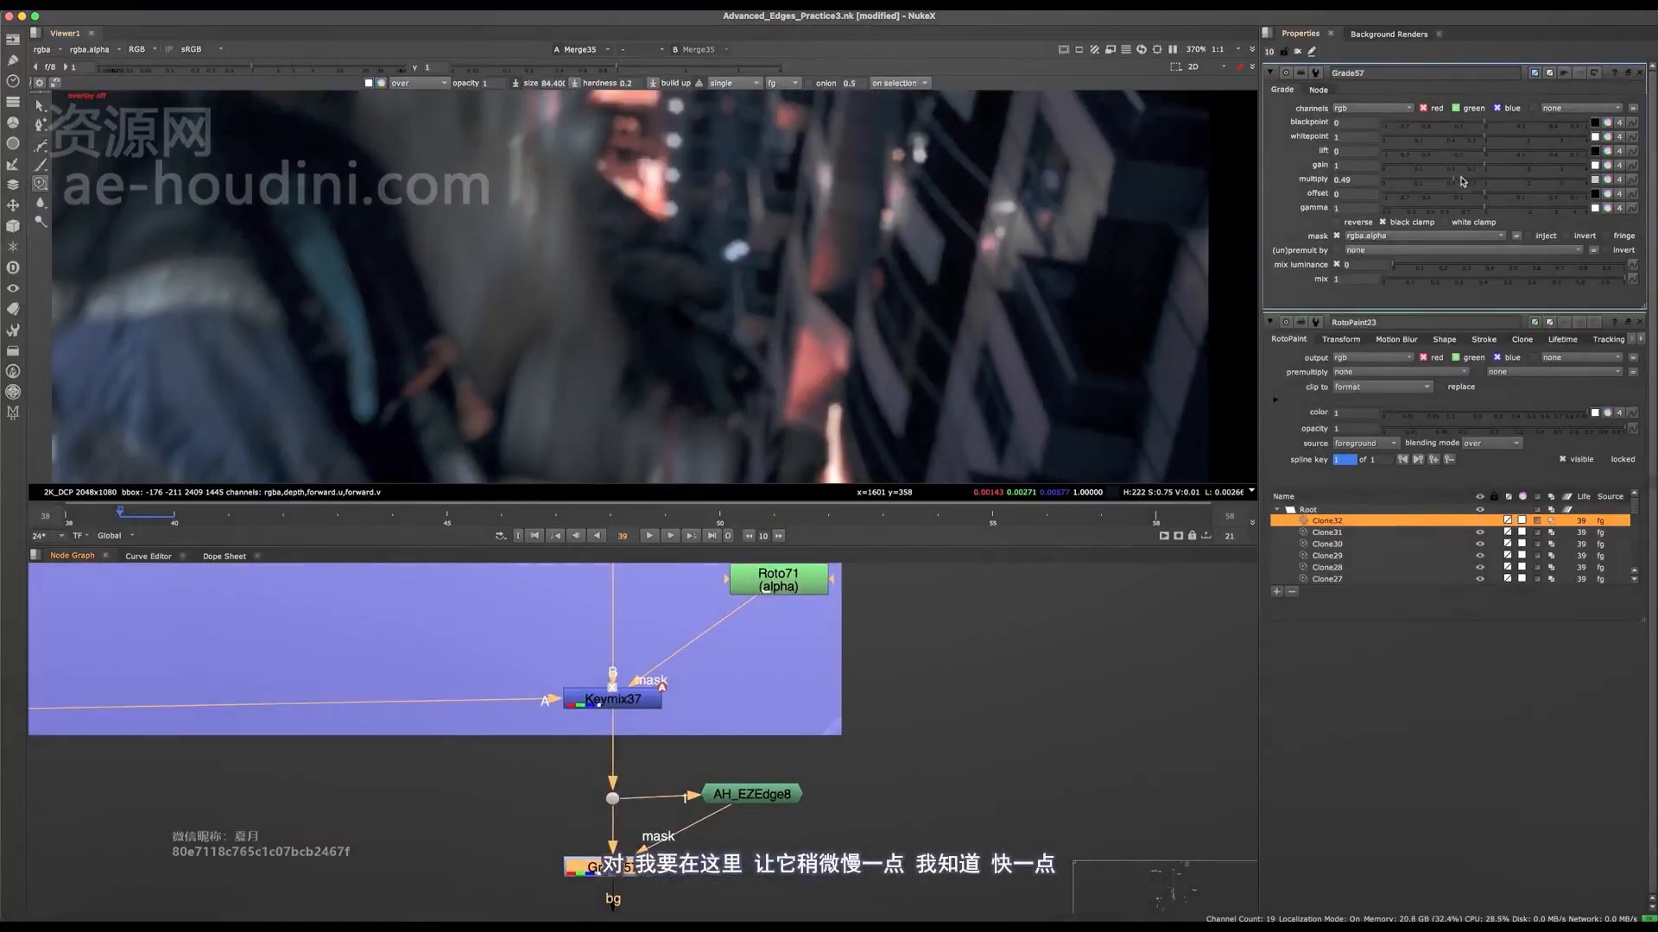
scroll(694, 363, down, 4)
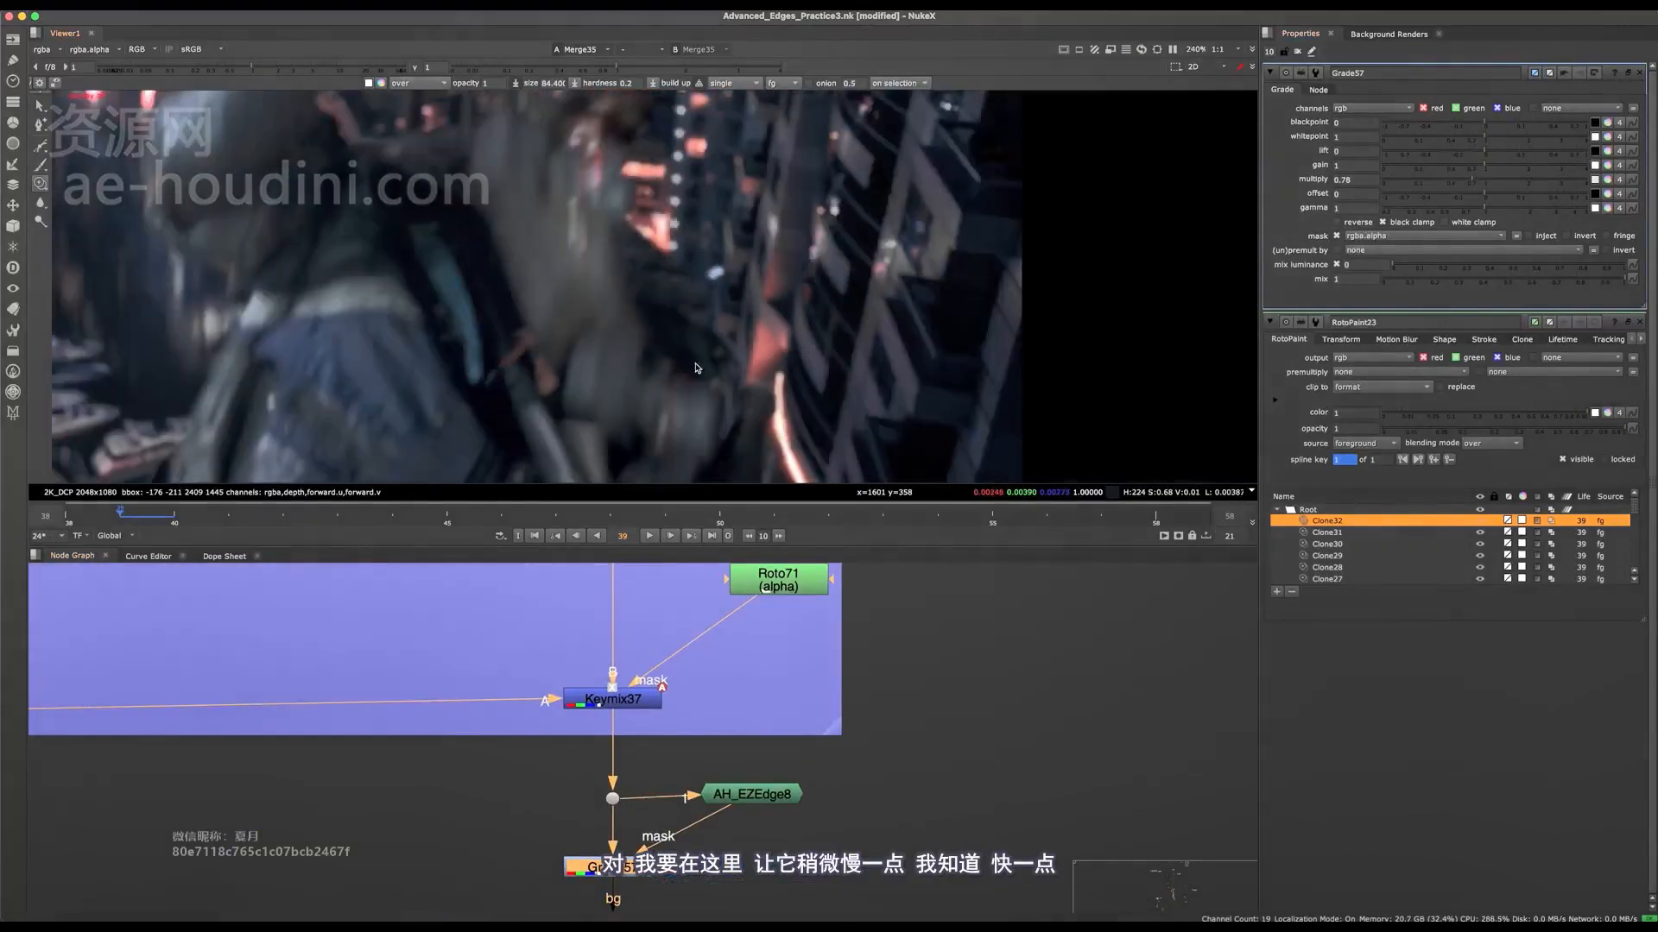
middle_drag(693, 816, 708, 595)
key(super+s)
Step: Return to RotoPaint23 and clone out the remaining edge between the arm and the red light on frame 39
double_click(637, 832)
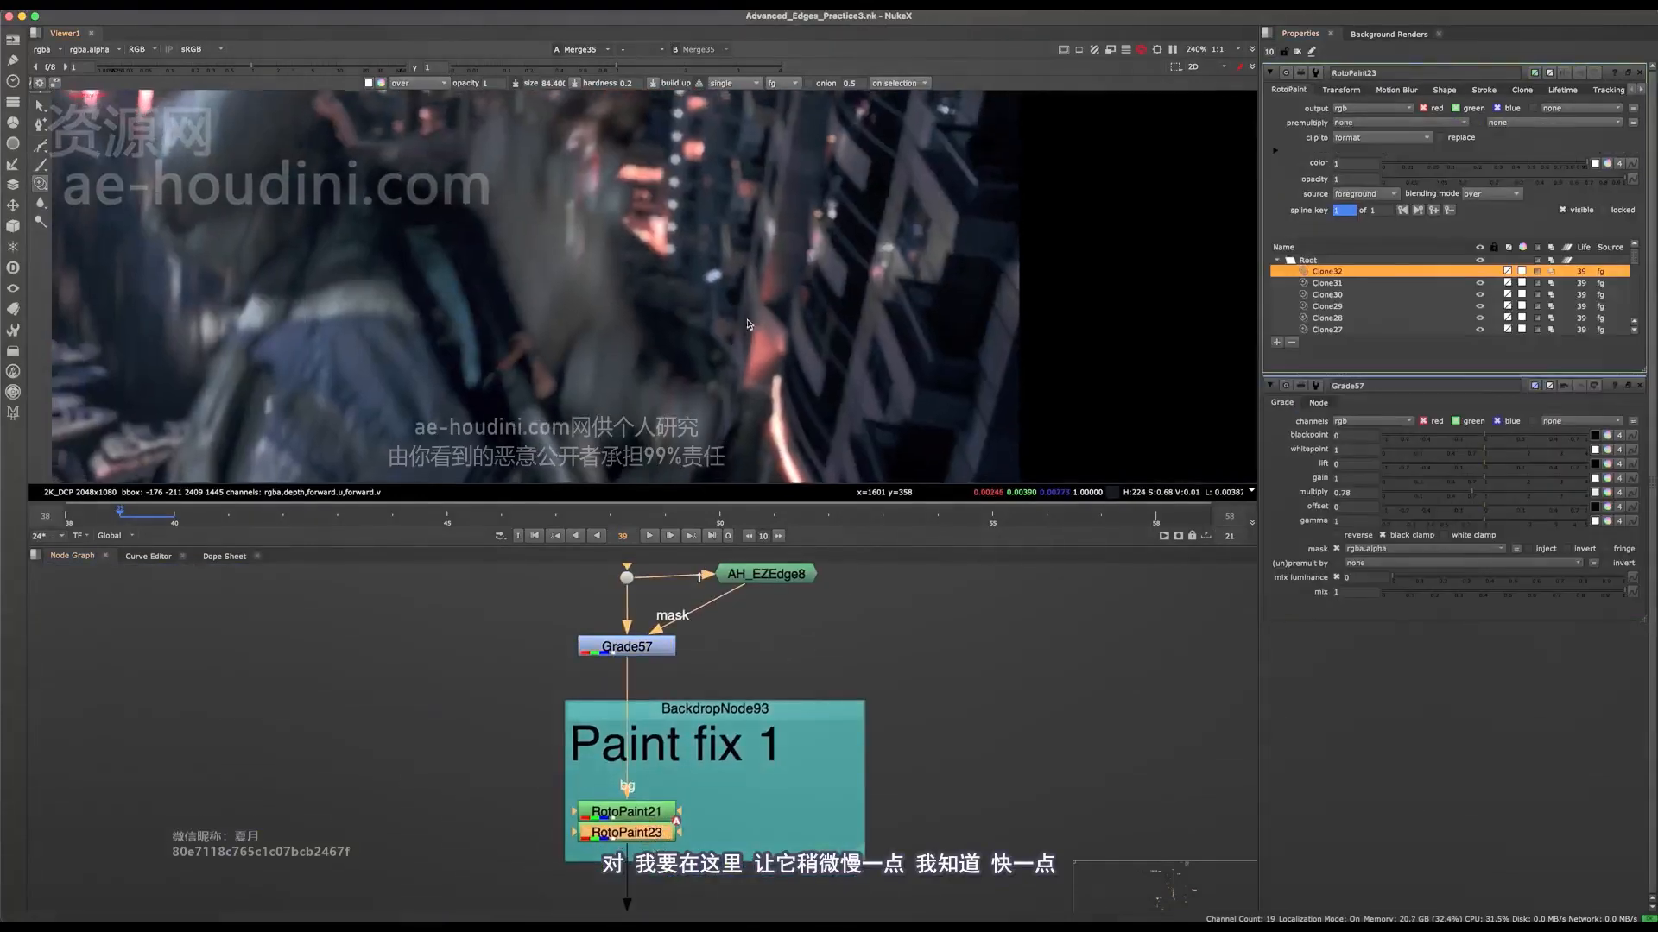
scroll(722, 366, up, 5)
click(730, 365)
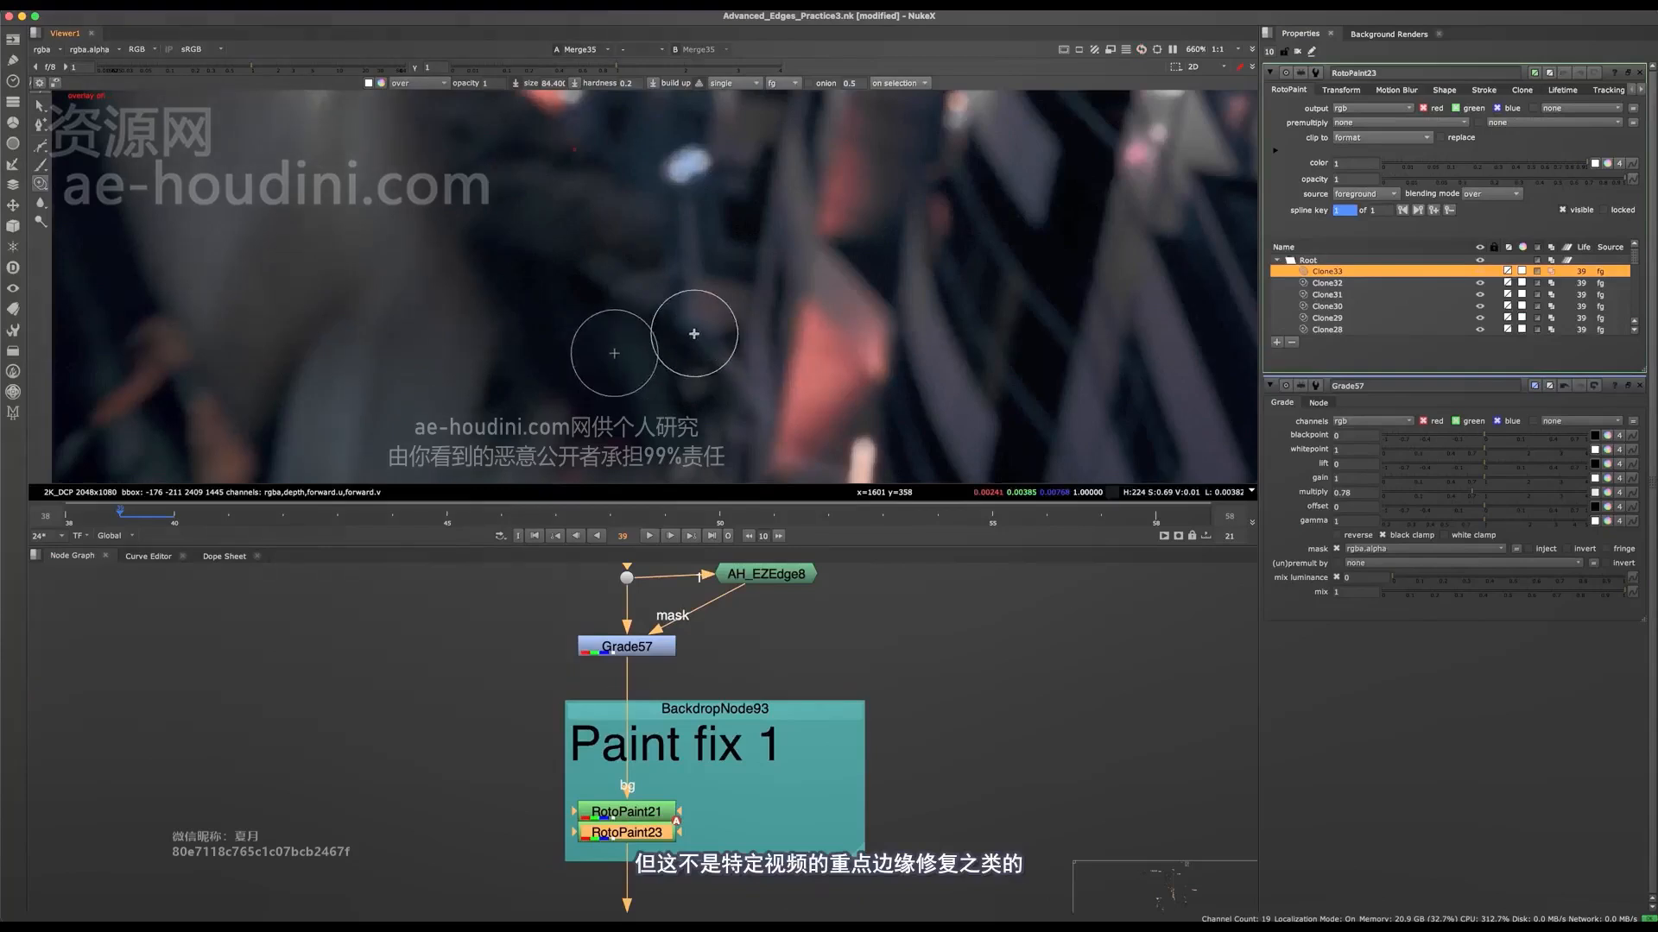
click(740, 348)
drag(725, 351, 751, 400)
scroll(753, 346, down, 3)
scroll(752, 349, up, 1)
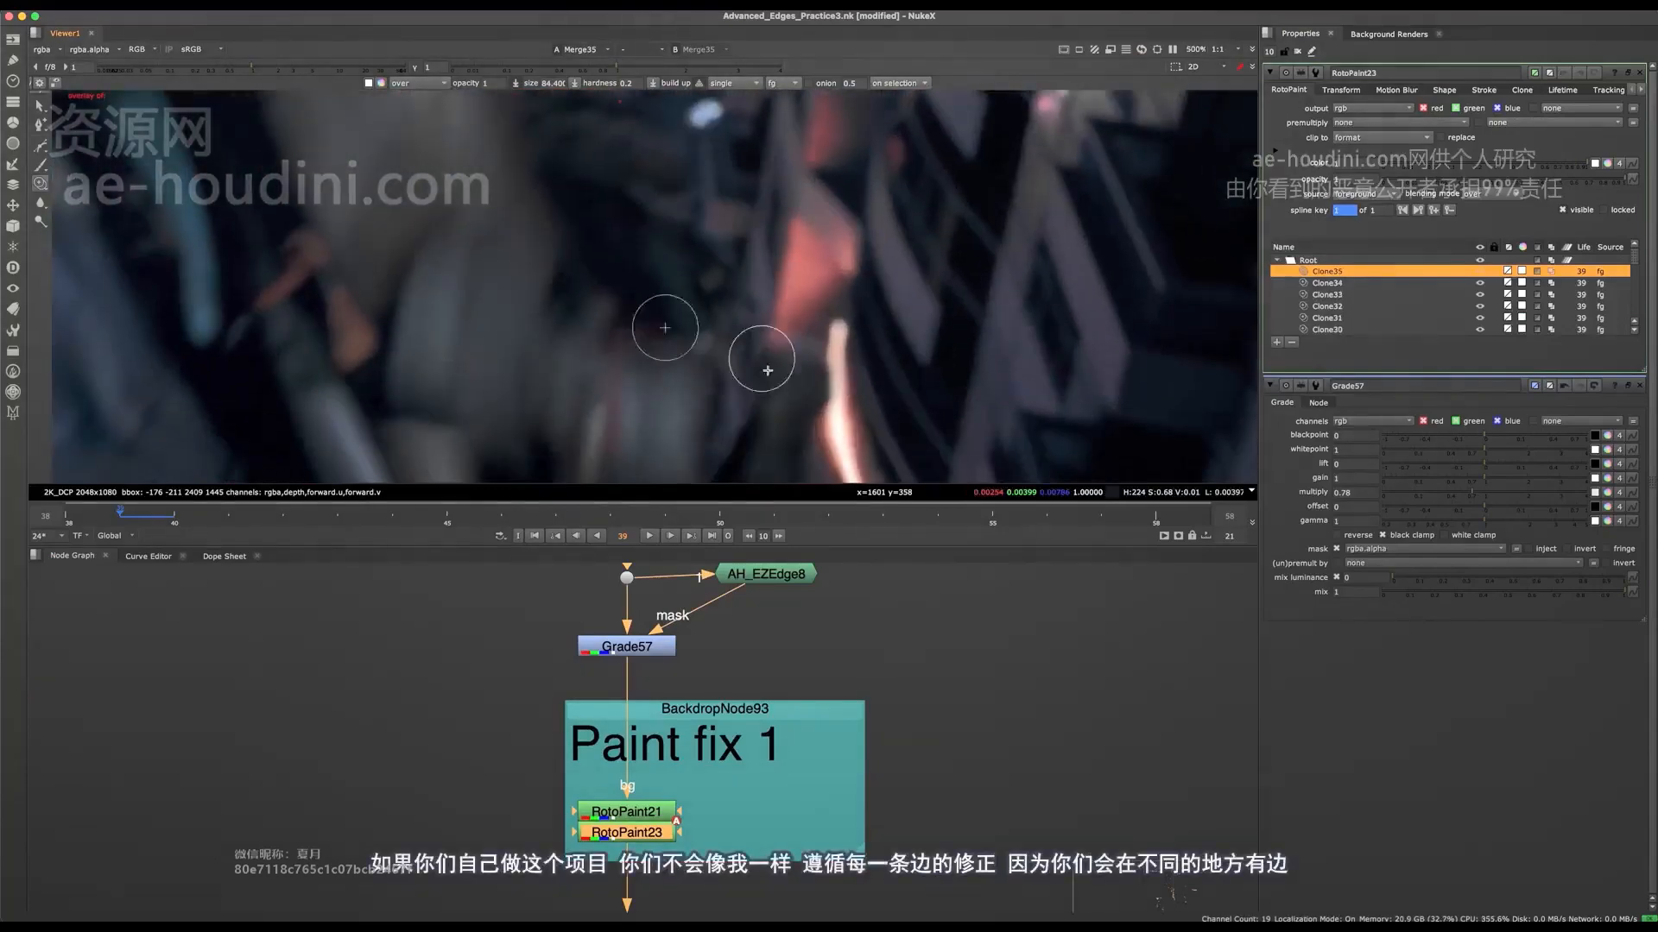
drag(801, 359, 801, 384)
scroll(738, 391, down, 2)
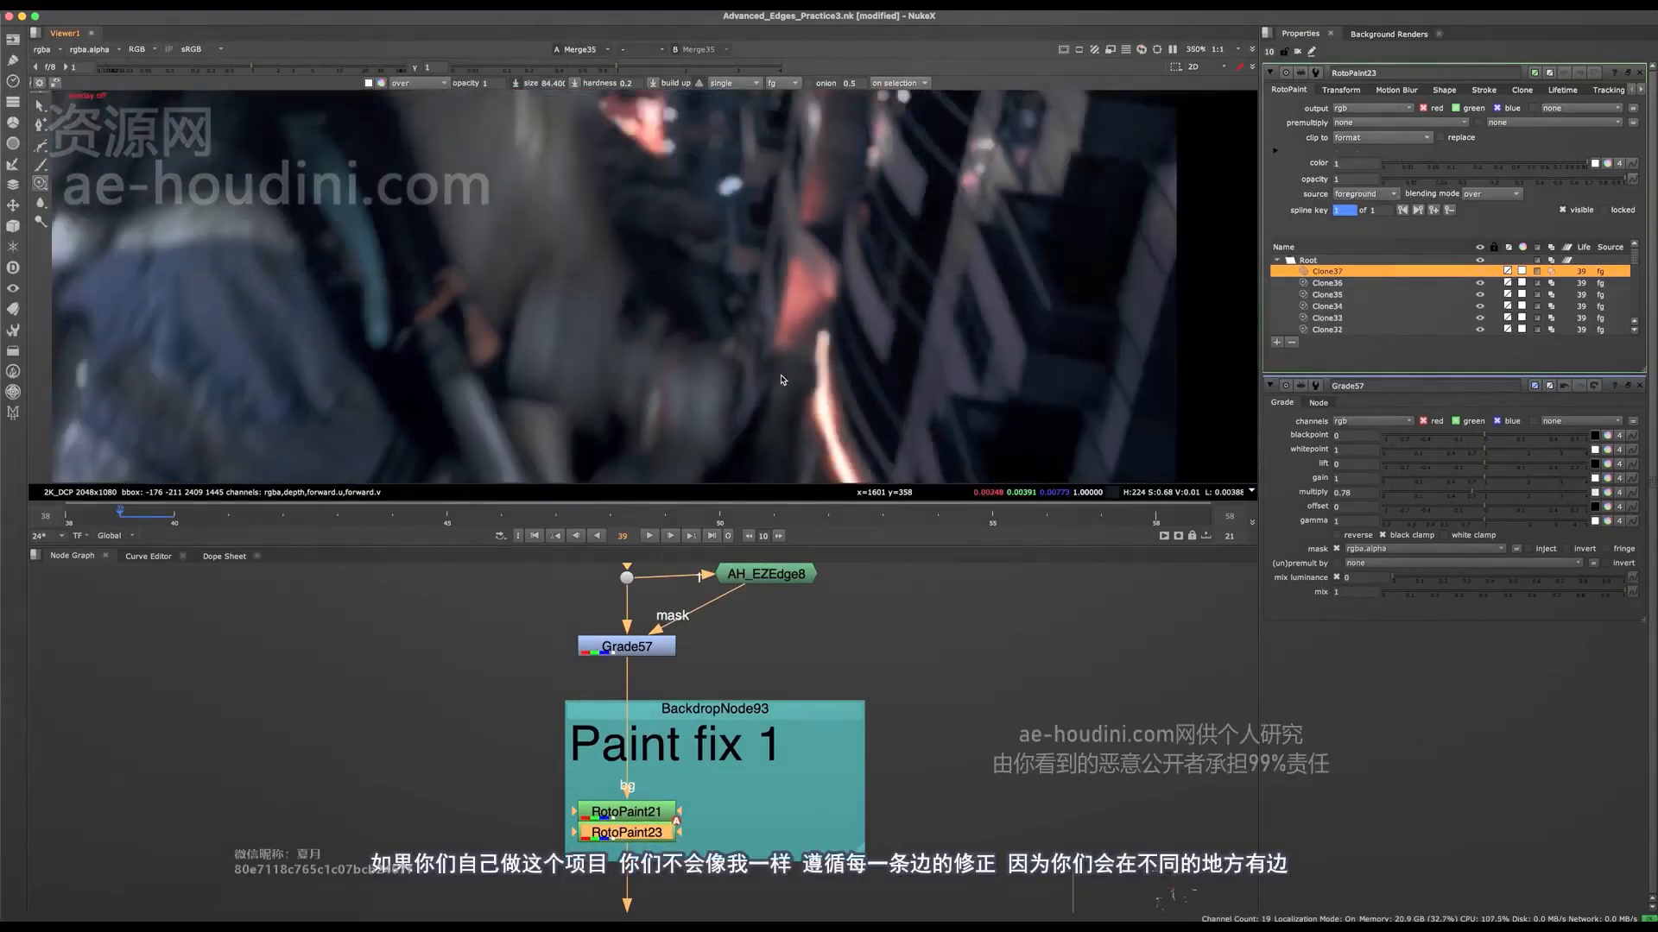
Step: Go to frame 38 and clone out the light edge along the arm below the orange lights
key(Left)
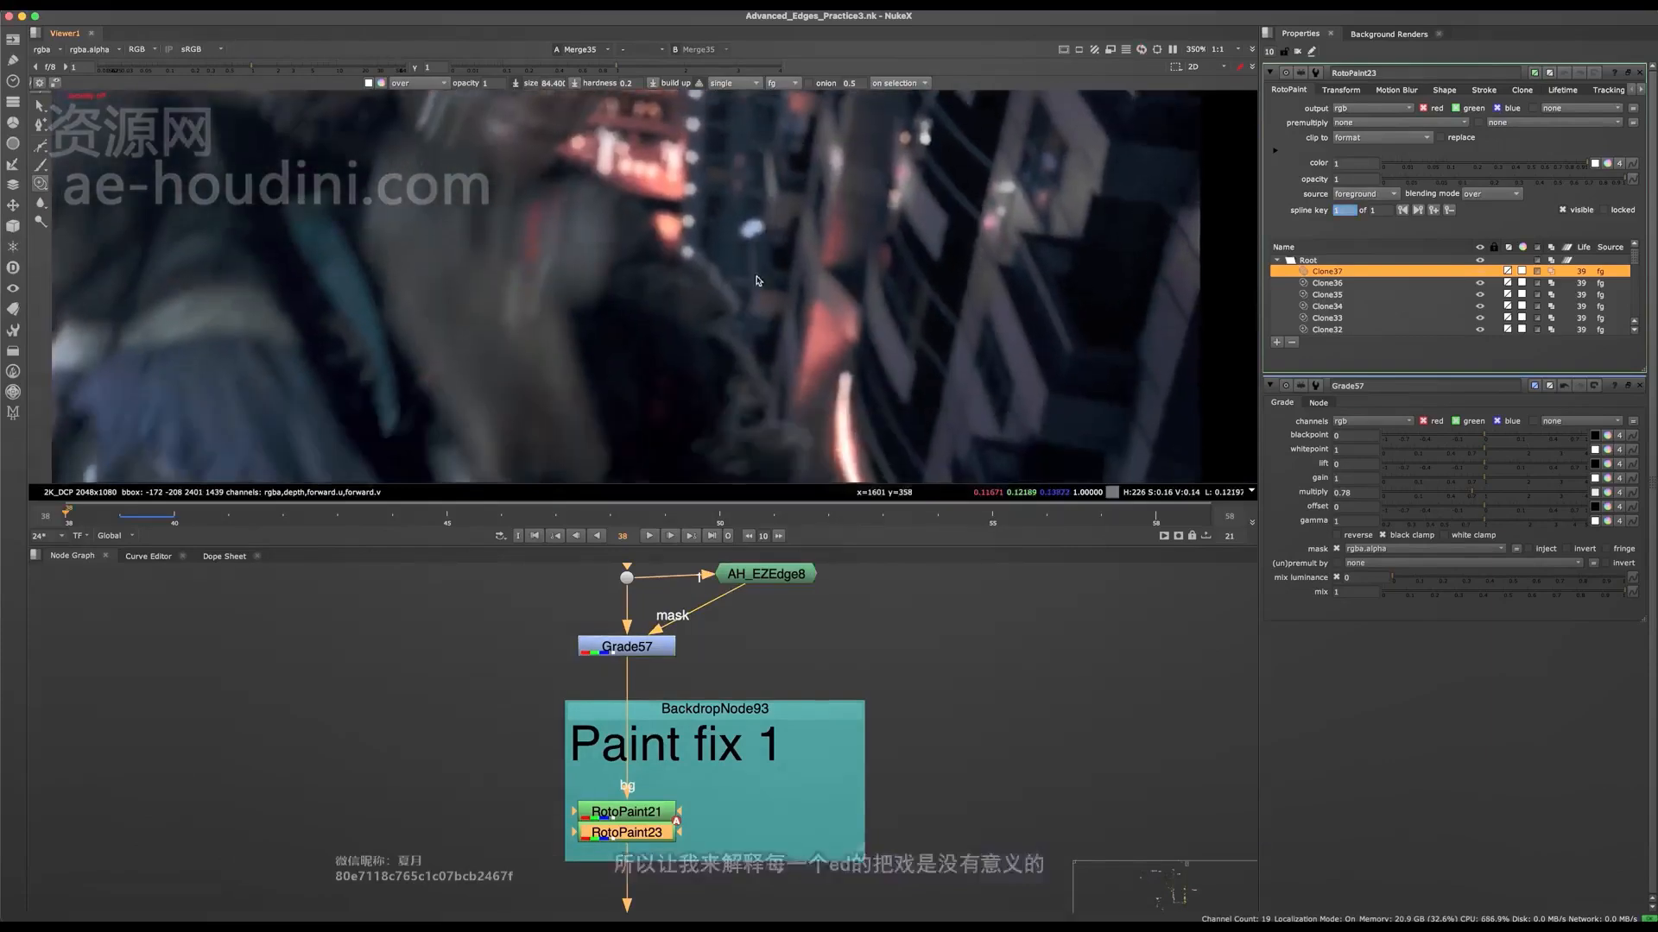
scroll(753, 332, up, 5)
drag(599, 275, 686, 378)
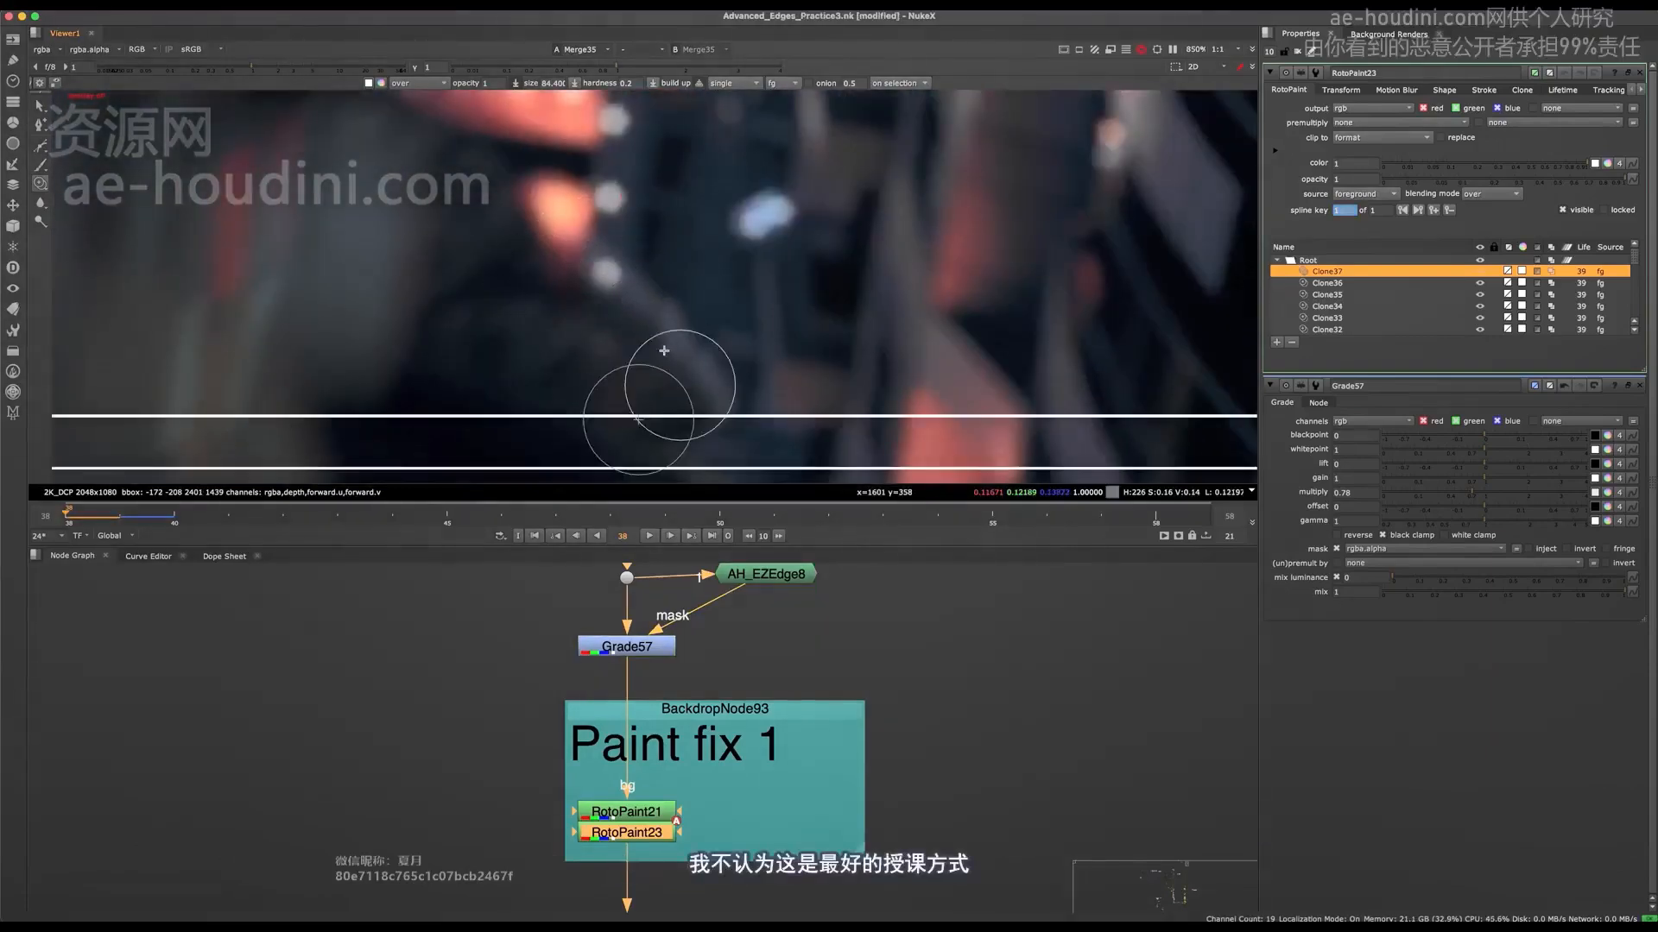
super+drag(594, 348, 718, 391)
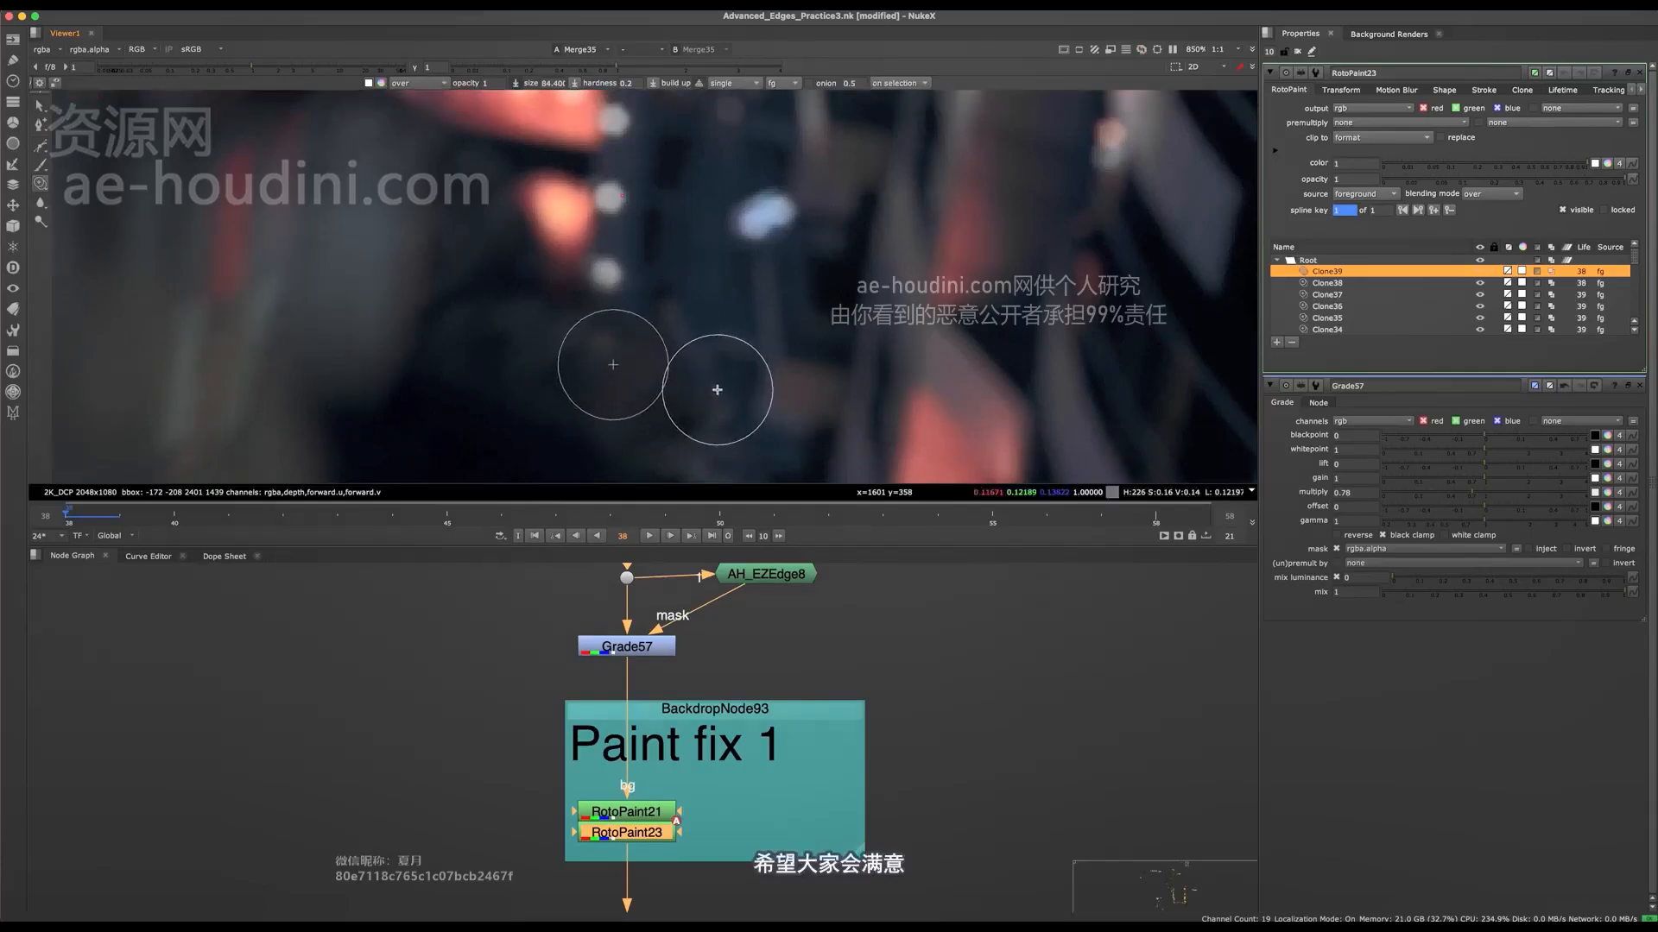
middle_drag(684, 421, 685, 273)
mouse_move(684, 274)
mouse_down()
mouse_move(714, 259)
mouse_move(720, 286)
mouse_up()
super+drag(619, 222, 718, 293)
key(o)
drag(759, 375, 682, 304)
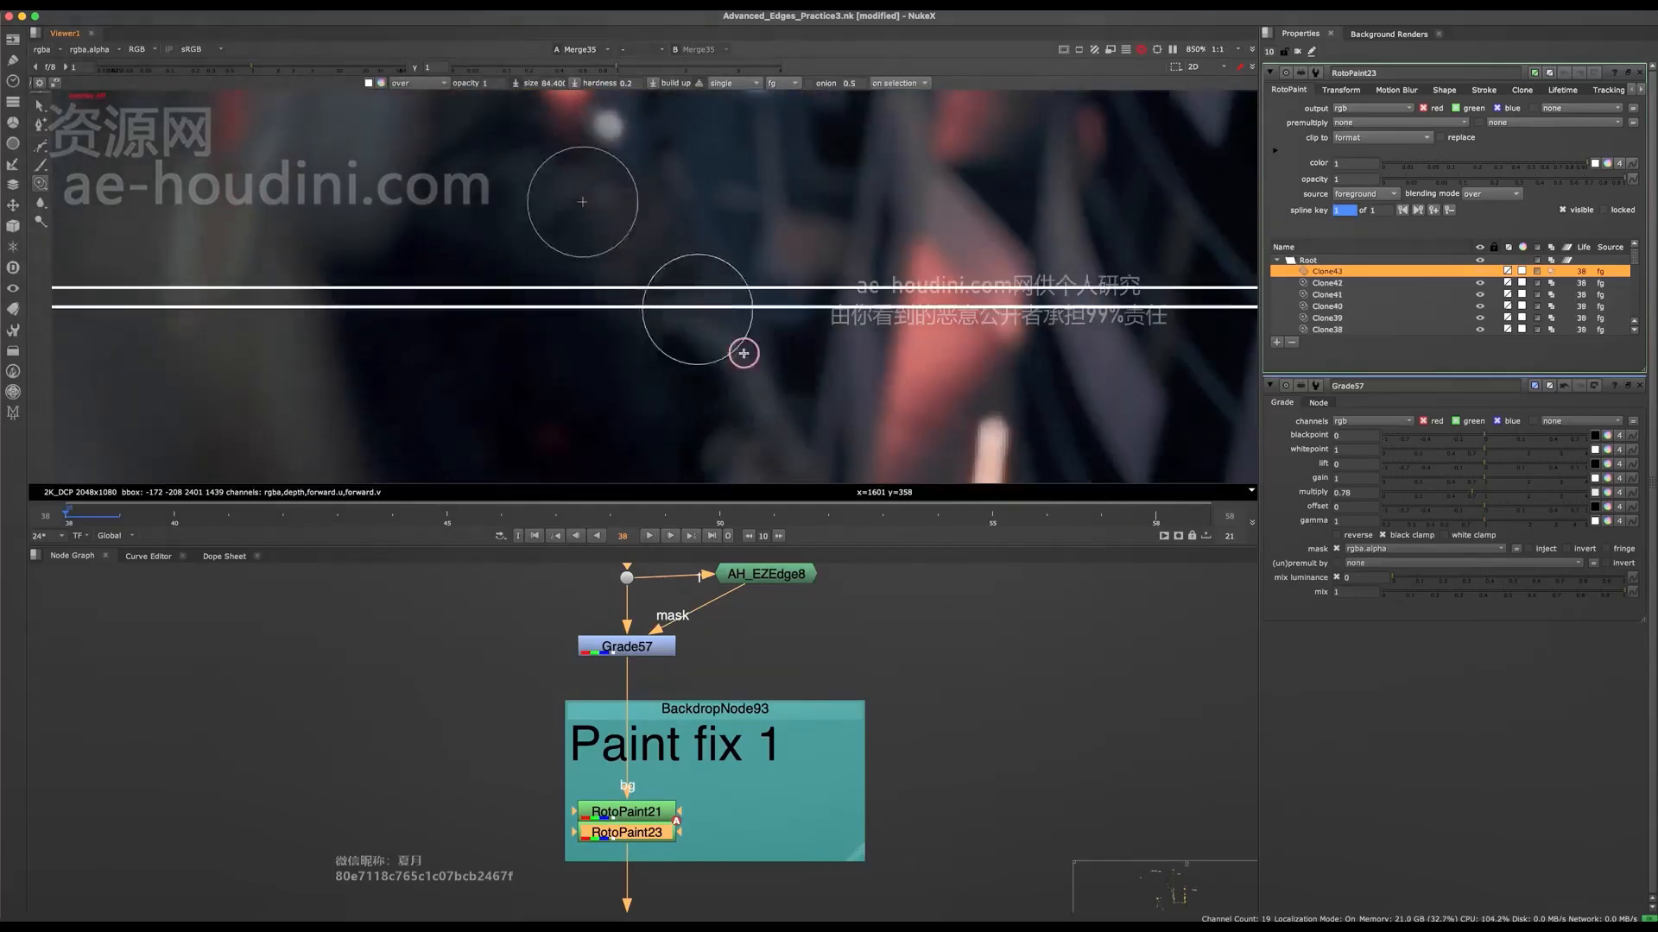
scroll(741, 373, down, 4)
scroll(719, 328, down, 8)
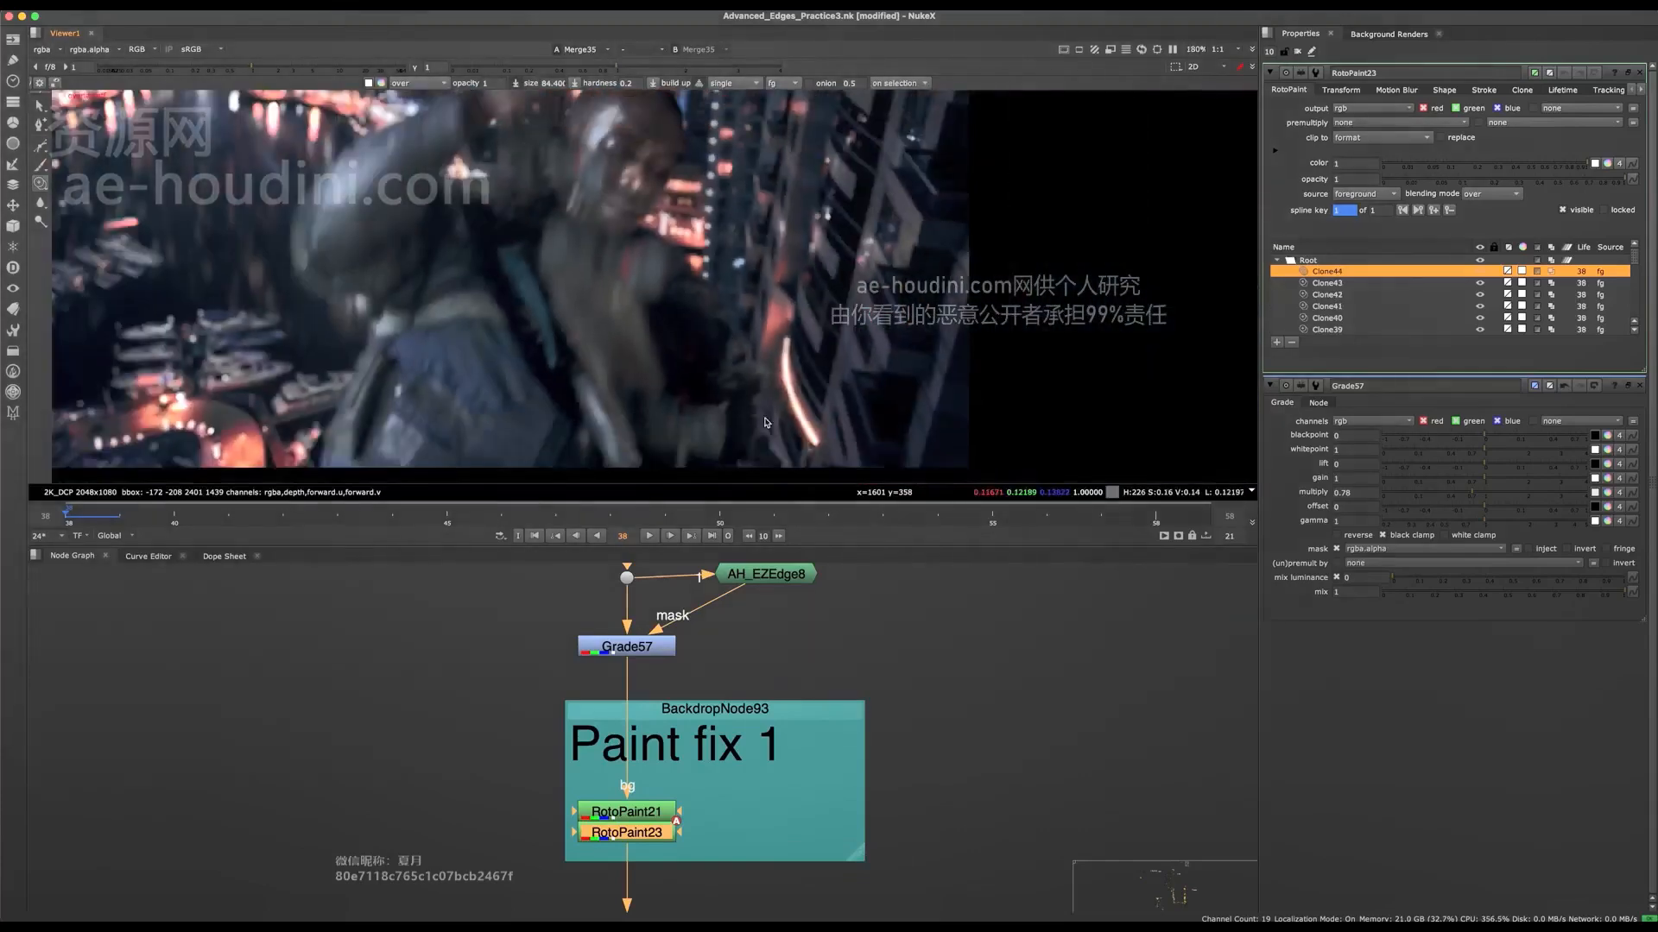
Step: Clone out the lower arm edge beside the orange light streak, down to the image border, on frame 38
scroll(731, 342, up, 12)
middle_drag(780, 397, 791, 278)
super+drag(646, 196, 782, 168)
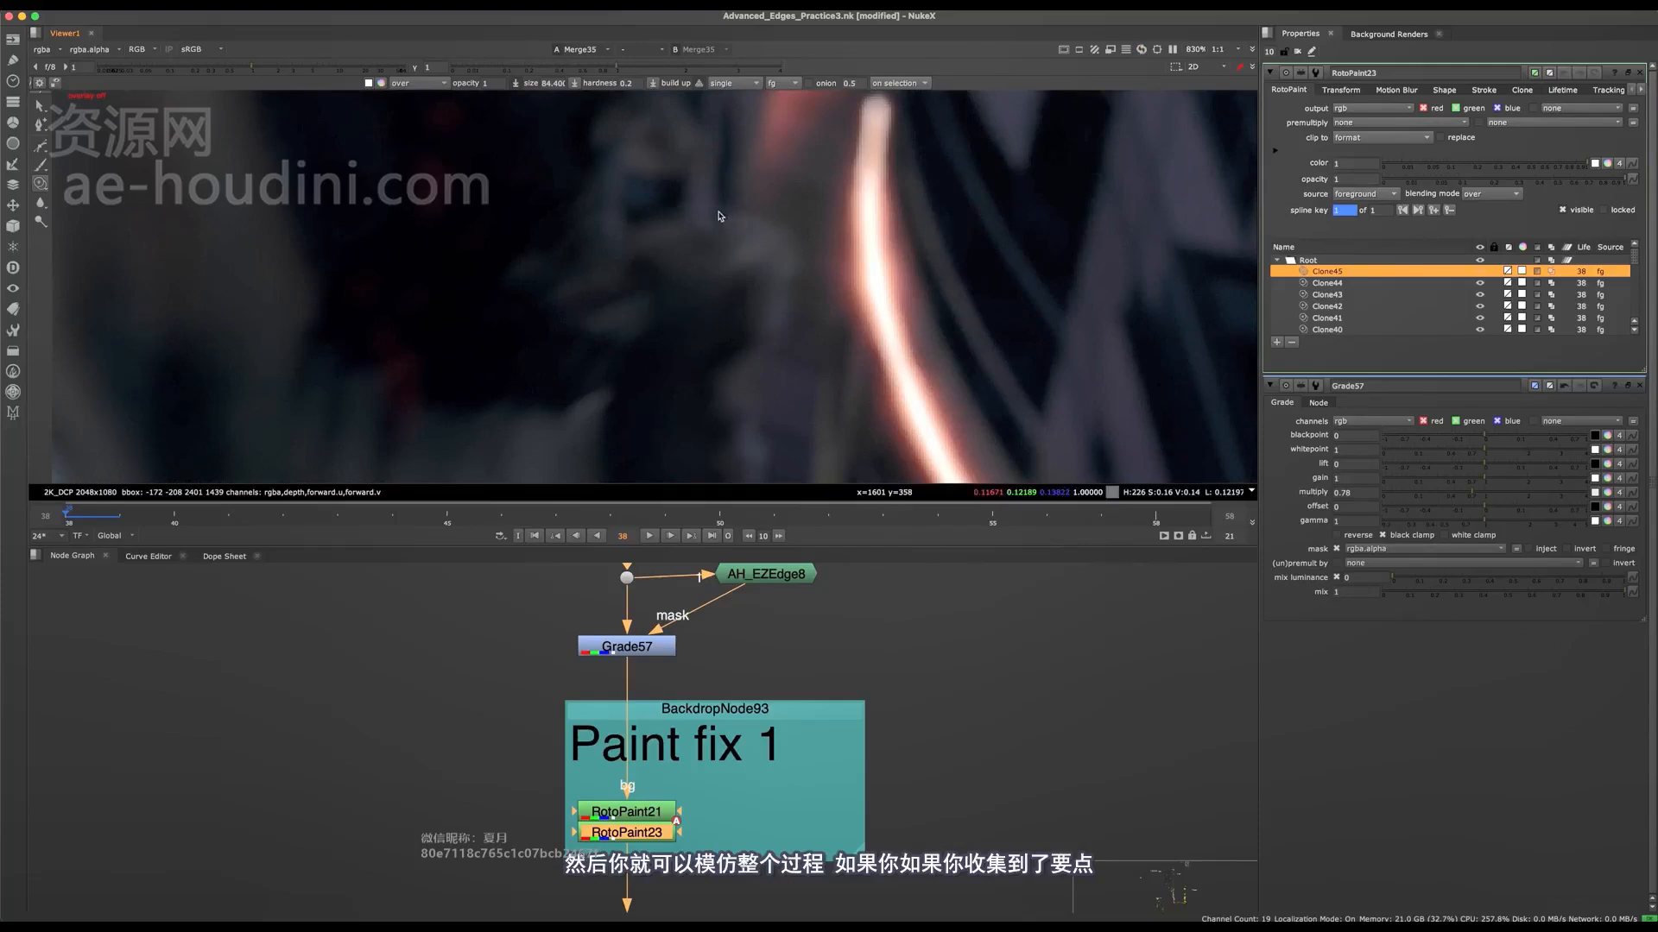
scroll(733, 231, down, 3)
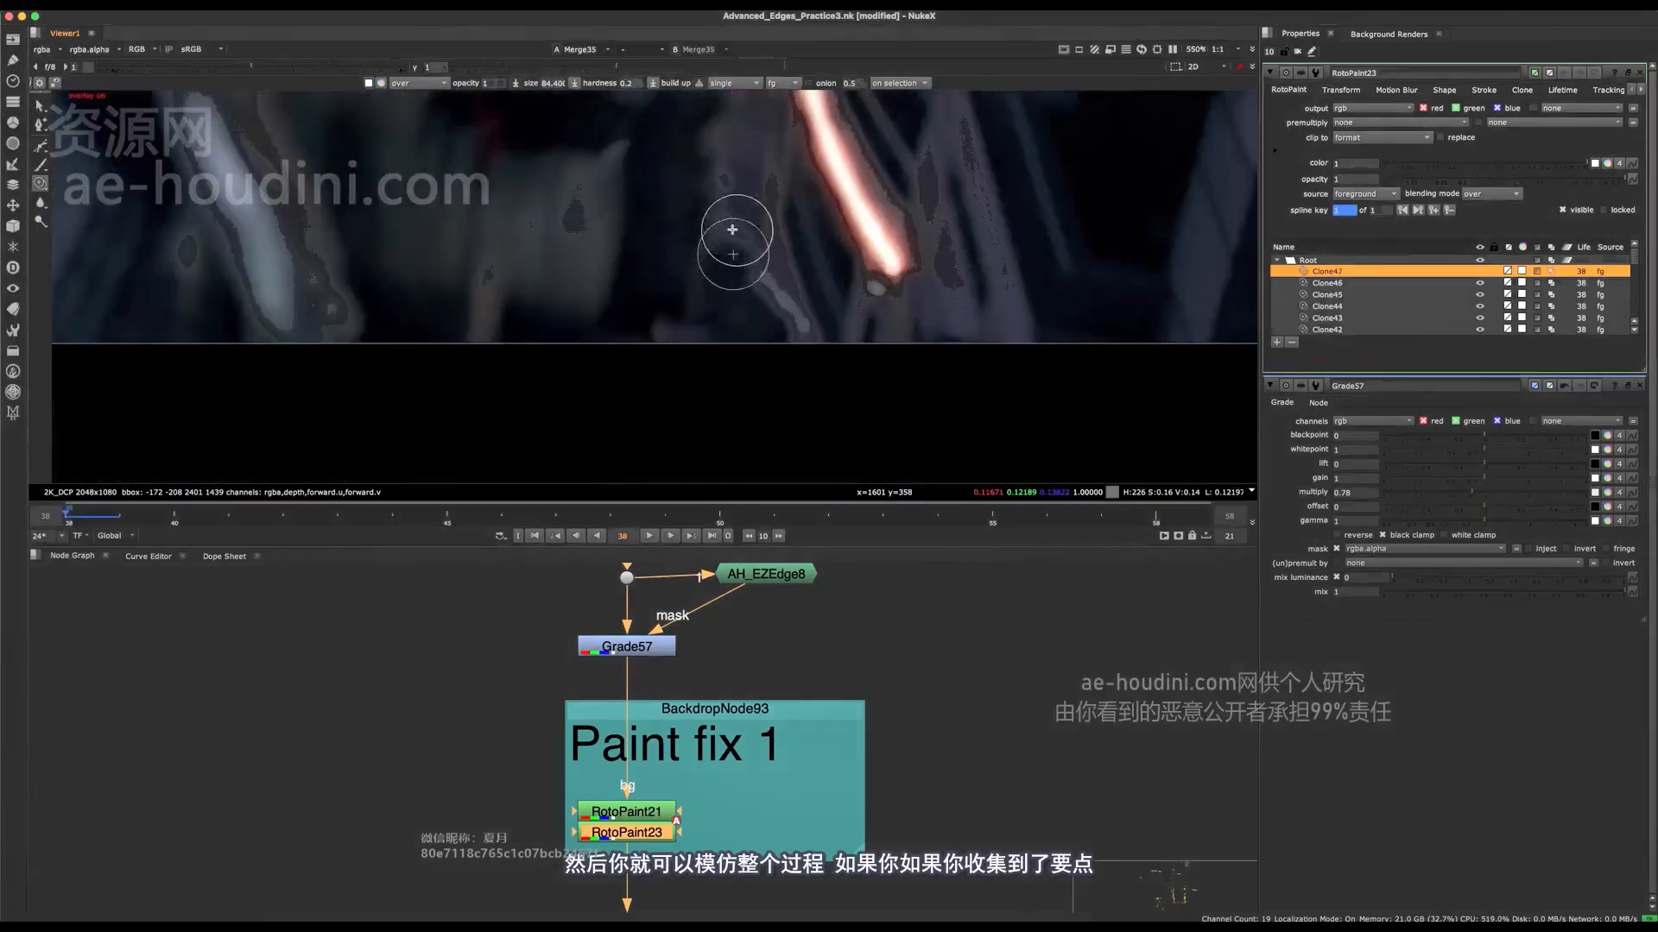
drag(728, 280, 719, 241)
scroll(749, 344, up, 3)
key(q)
mouse_move(760, 367)
mouse_down()
mouse_move(772, 359)
mouse_move(817, 408)
mouse_up()
key(q)
scroll(785, 338, down, 6)
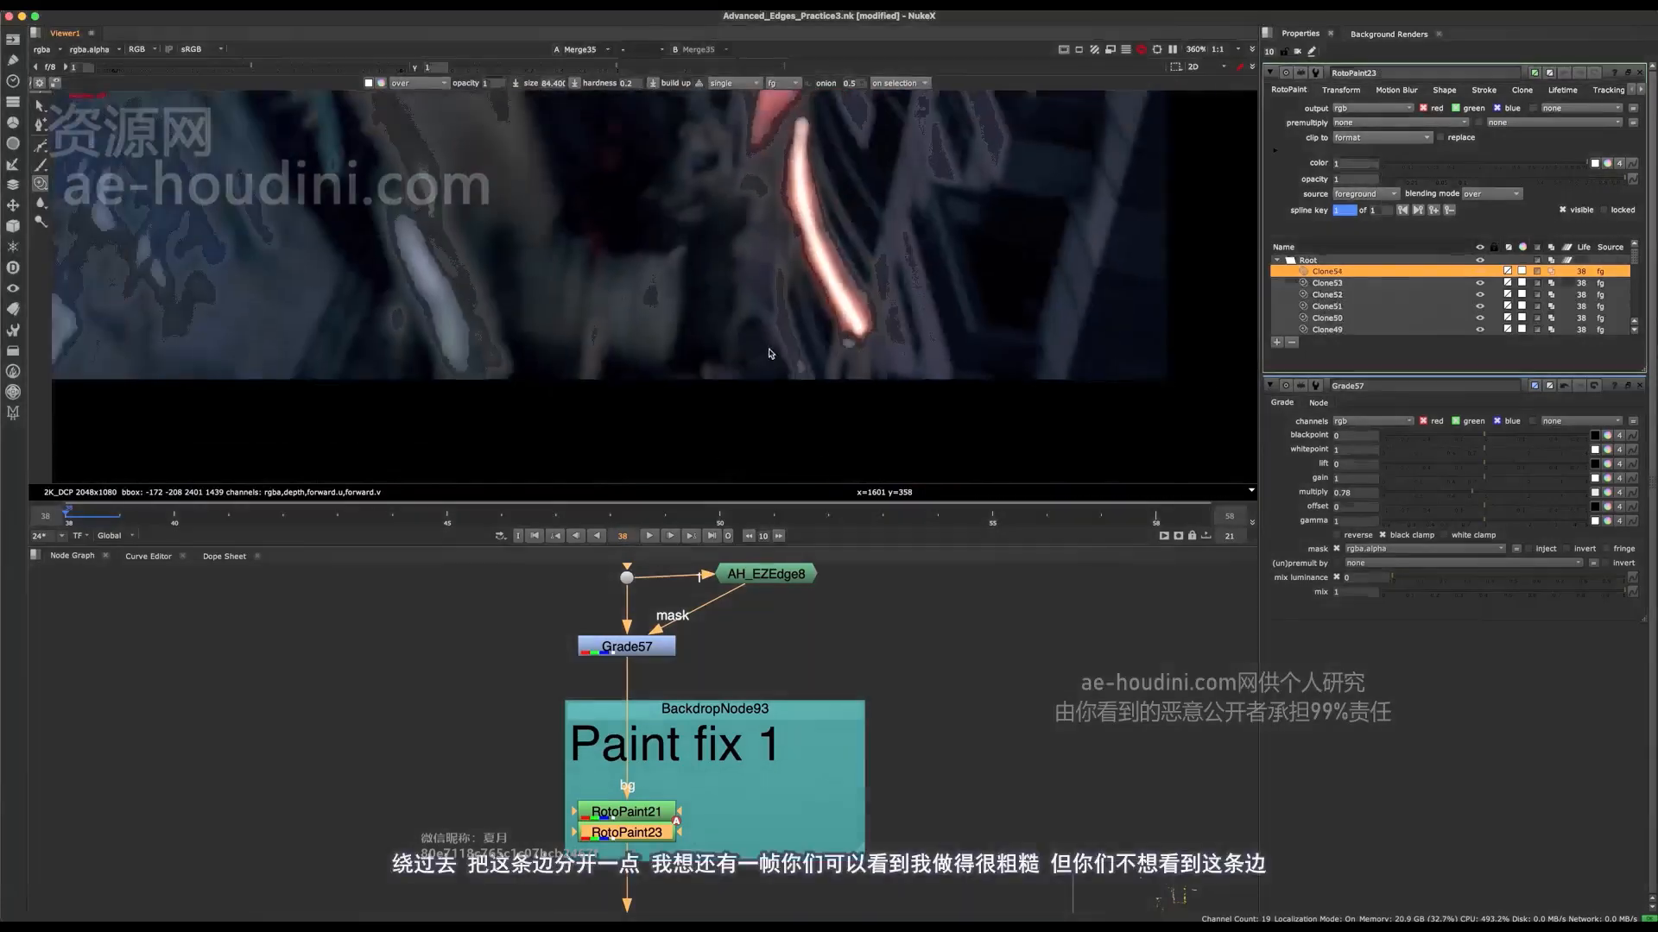
Step: Check the arm edge on frame 37
middle_drag(772, 349, 765, 398)
key(Left)
middle_drag(796, 256, 797, 344)
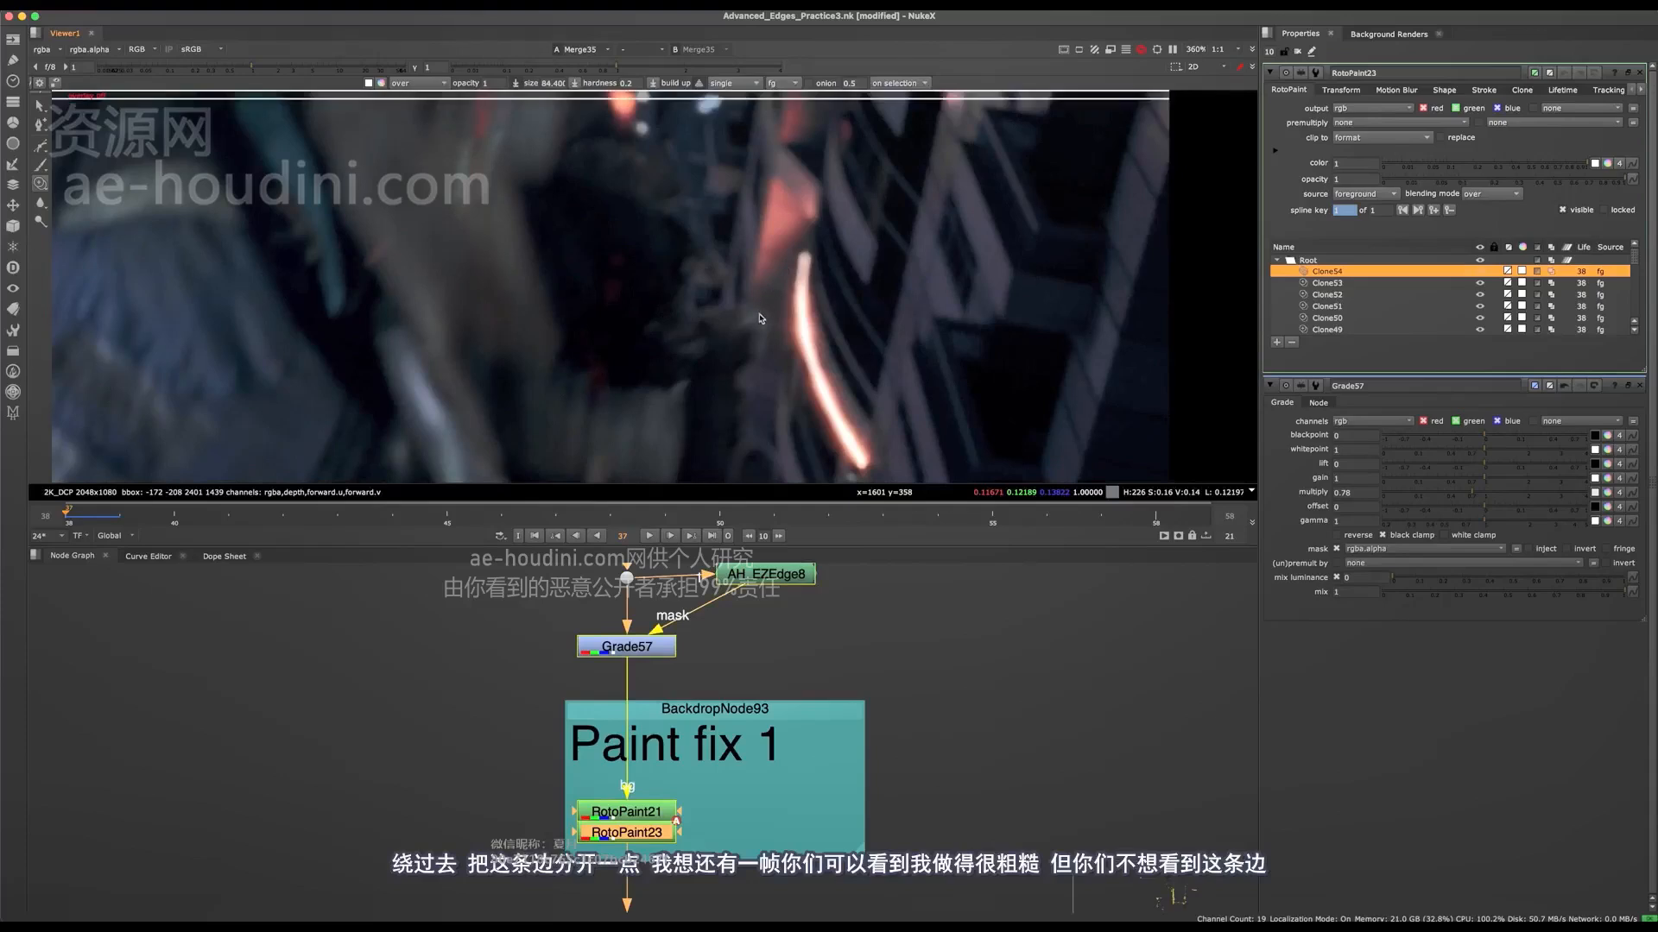
scroll(729, 354, down, 3)
Step: Go to frame 39 and clone out the edge lines beside the lower end of the orange light streak
key(Right)
key(Right)
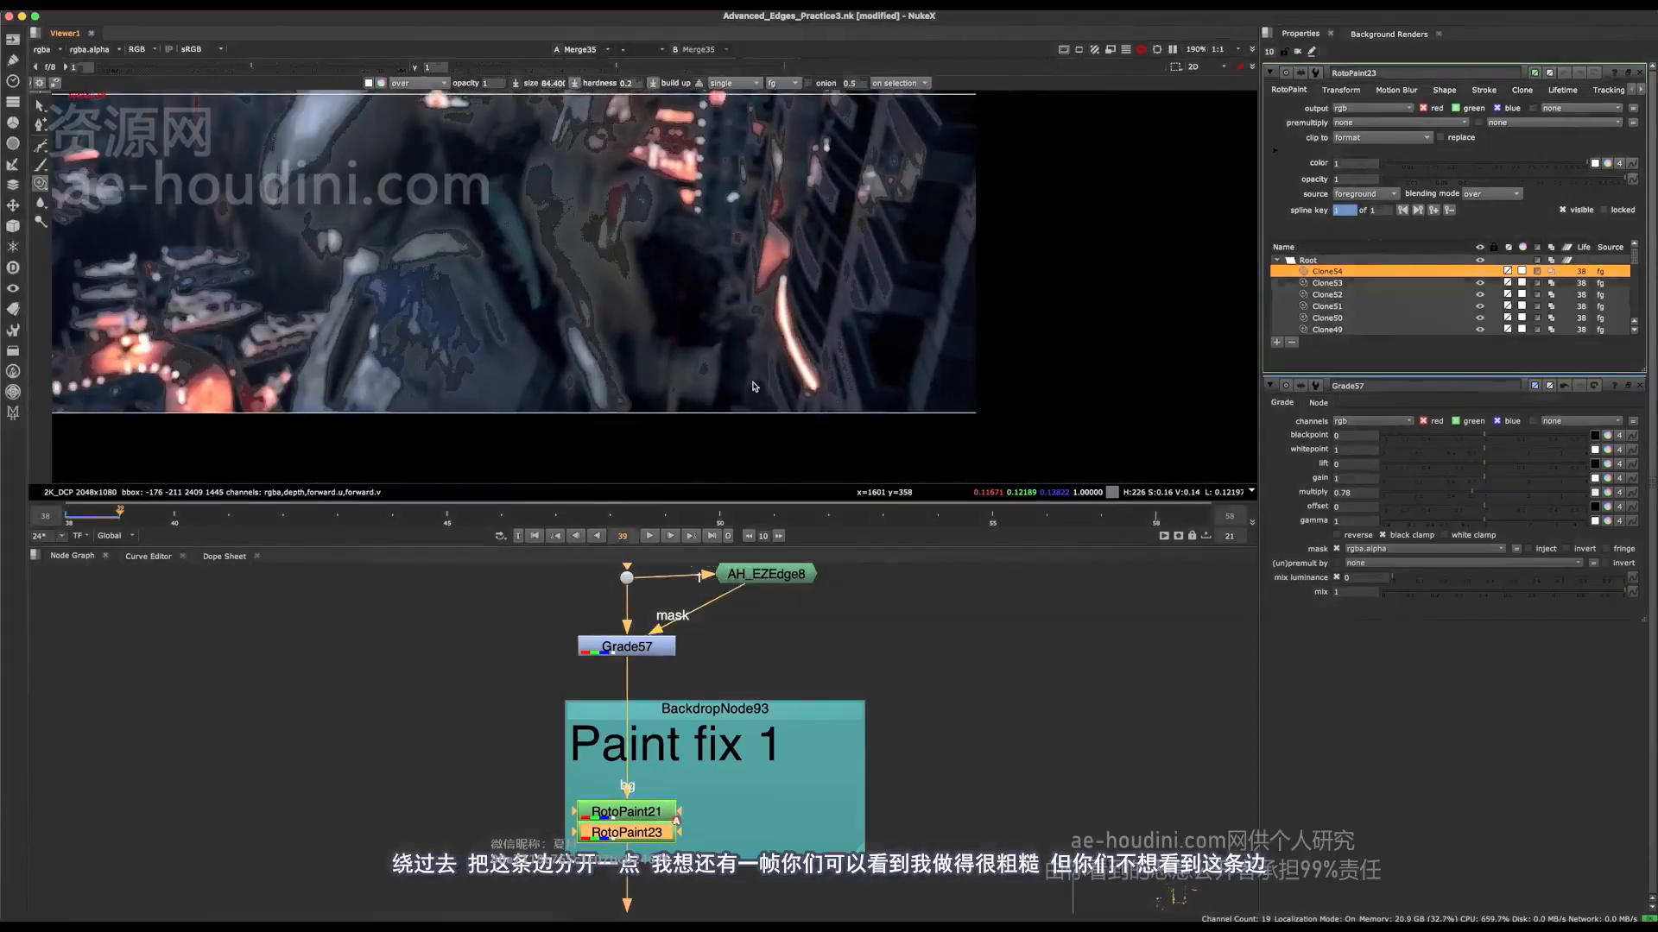
middle_drag(783, 367, 805, 412)
scroll(769, 368, up, 5)
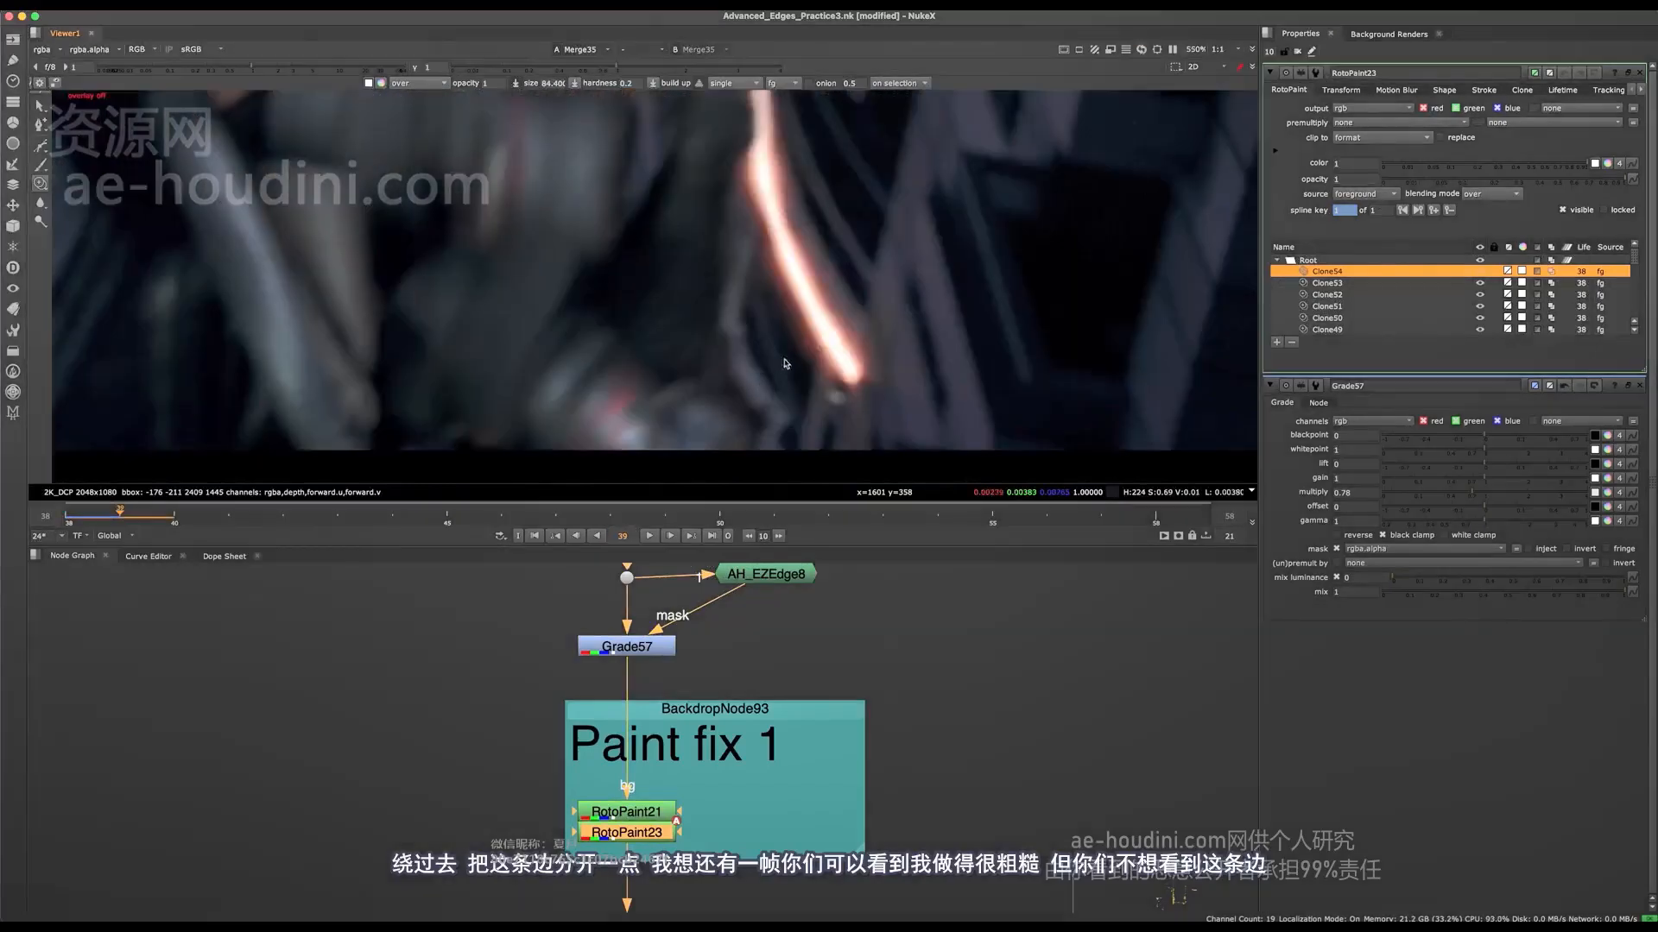
mouse_move(746, 259)
mouse_down()
mouse_move(722, 325)
mouse_move(777, 425)
mouse_up()
drag(774, 407, 774, 432)
key(q)
middle_drag(758, 317, 769, 378)
key(q)
Step: On frame 40, combine a new Roto with AH_EZEdge8 through a Merge set to mask, feeding Grade57's mask input
key(Right)
scroll(757, 393, down, 5)
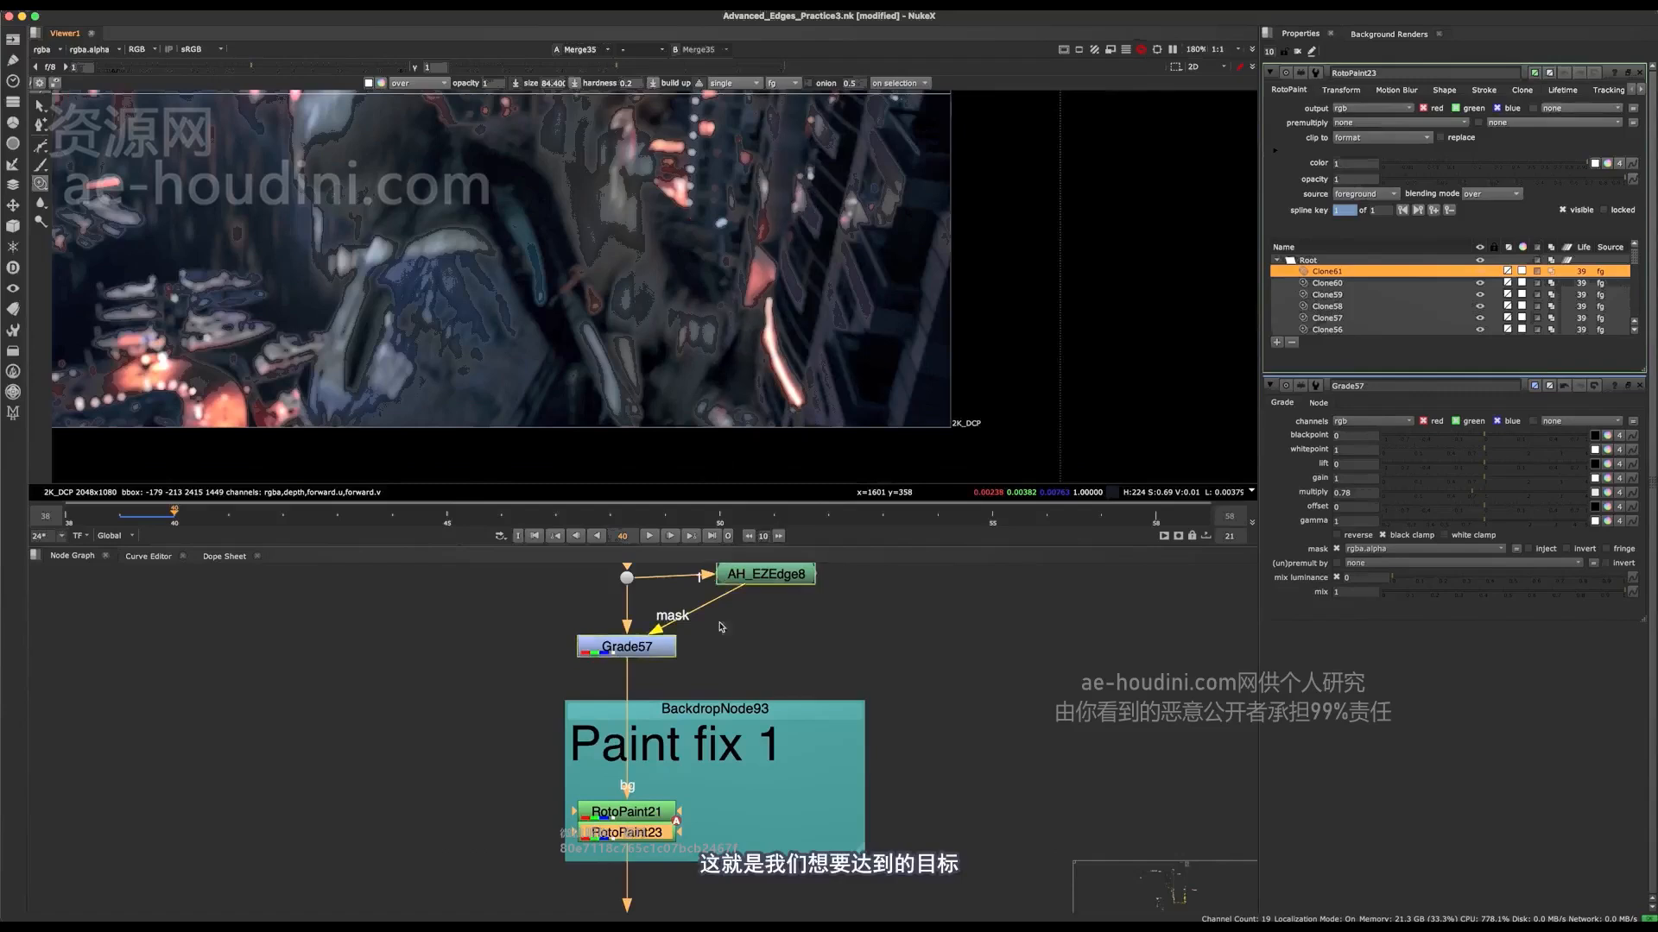
middle_drag(721, 627, 700, 673)
click(844, 638)
key(o)
click(948, 630)
key(m)
drag(956, 626, 725, 680)
click(1360, 110)
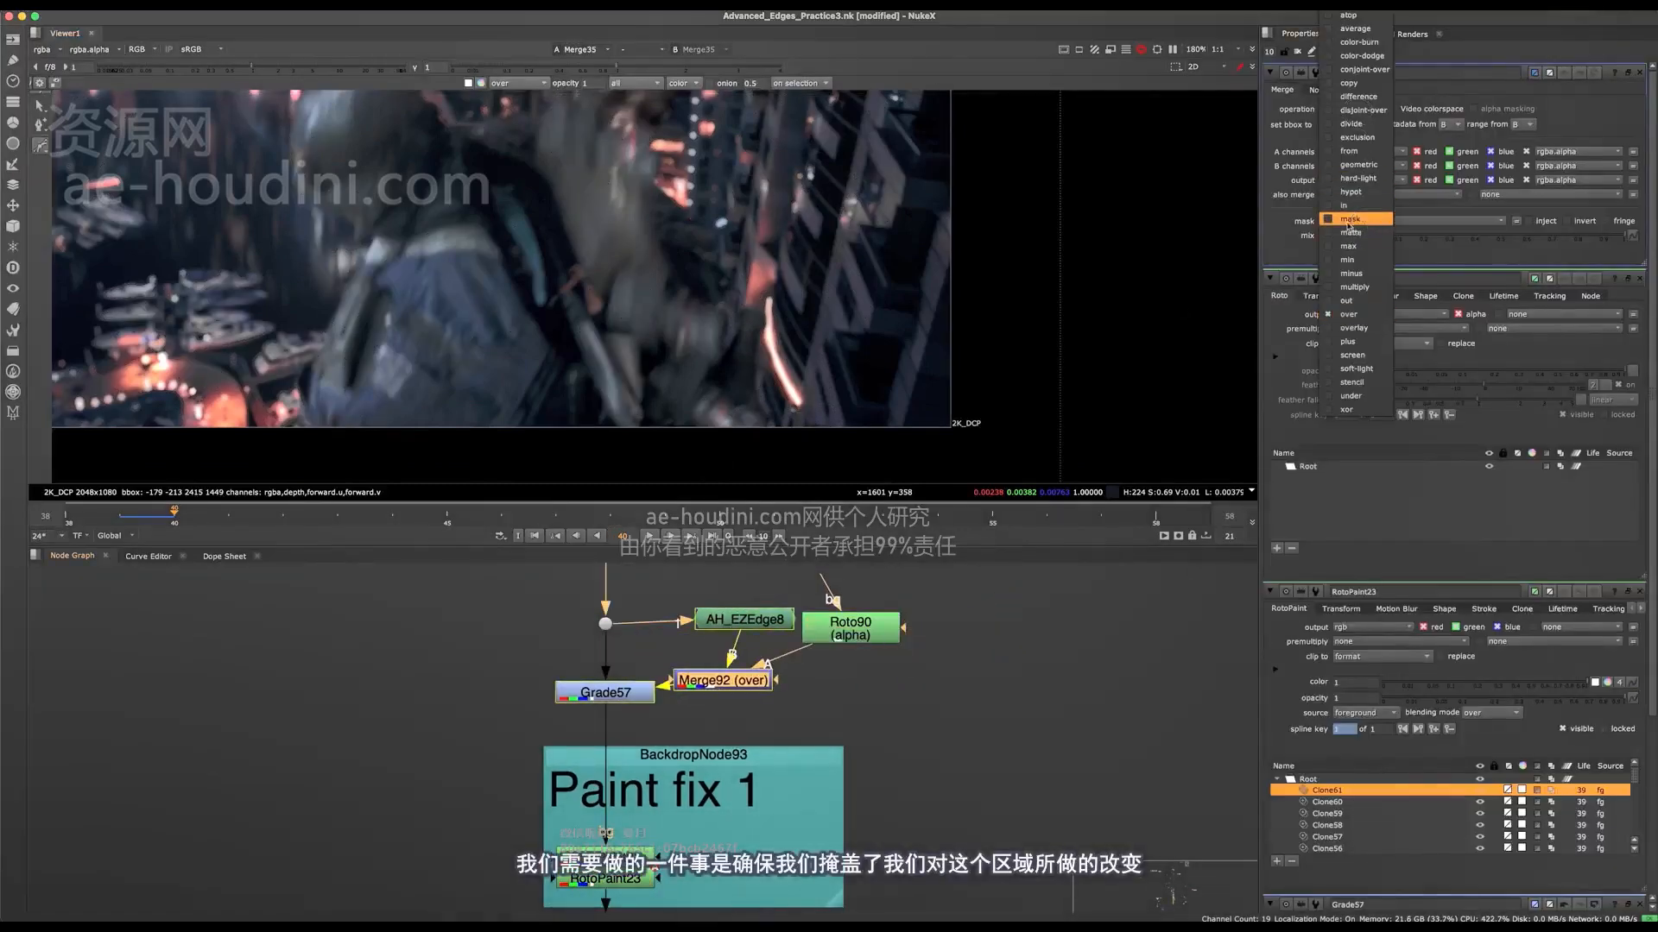
click(1350, 221)
Step: Draw a rounded closed Bezier in Roto90 around the arm edge and the orange light streak on frame 40
click(865, 629)
drag(732, 230, 649, 300)
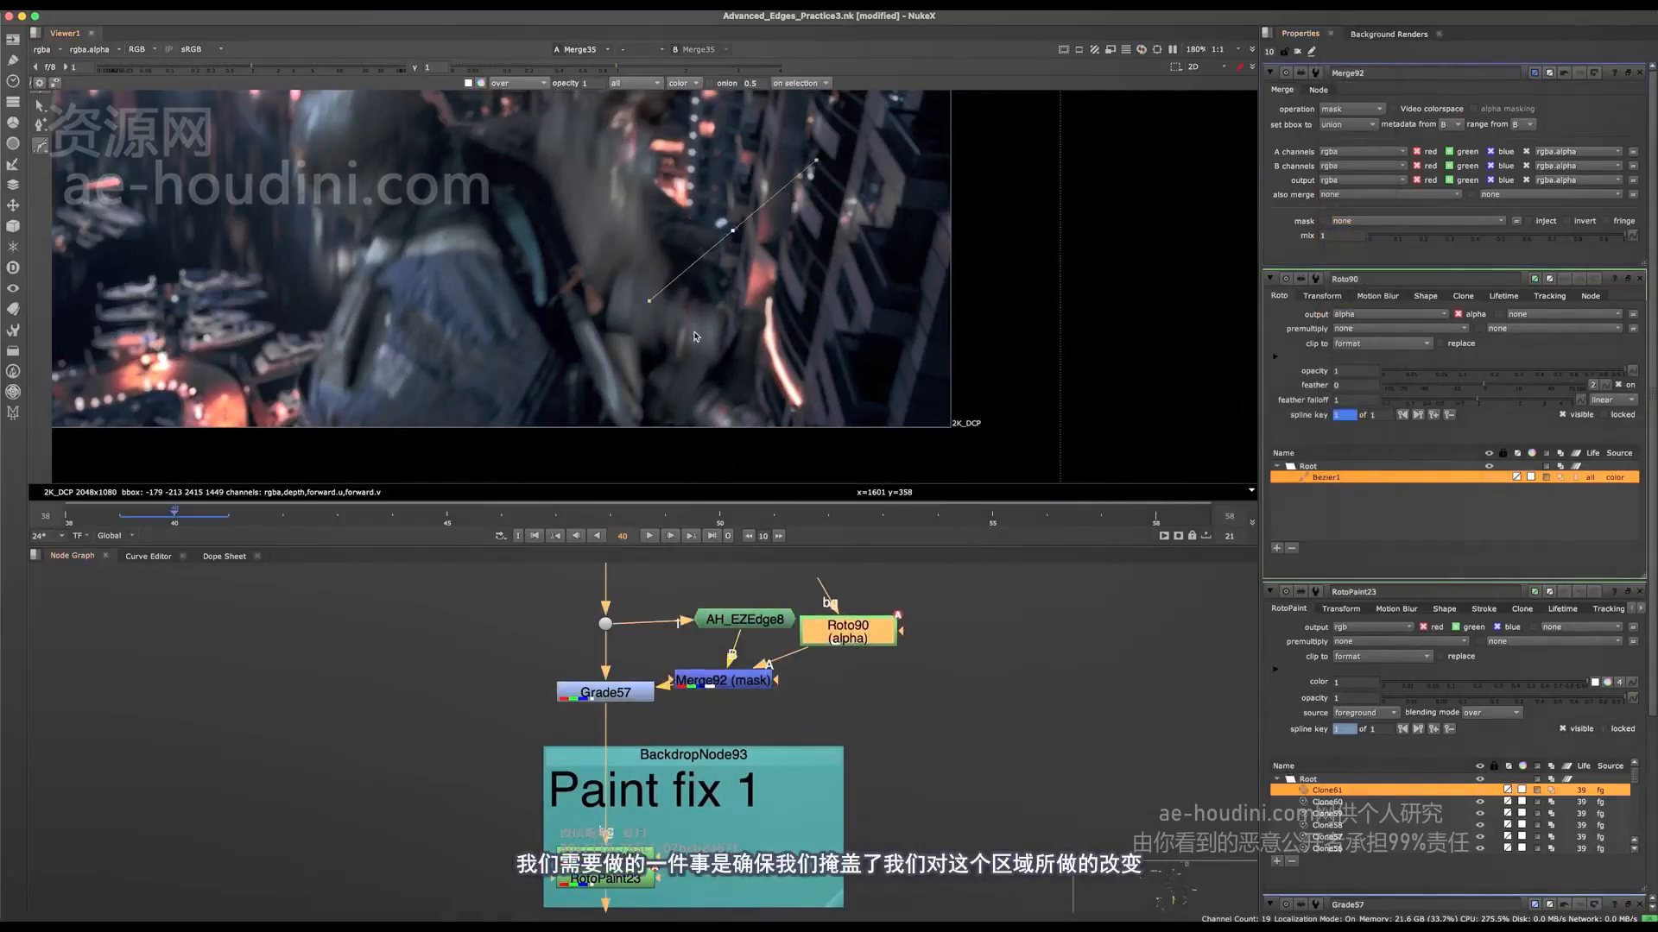
key(super+z)
click(731, 181)
drag(889, 258, 846, 209)
drag(976, 119, 478, 574)
Step: Feather the whole Bezier outward to soften the mask's border
key(e)
drag(814, 382, 836, 398)
key(e)
key(e)
key(e)
key(e)
key(e)
key(e)
key(e)
key(e)
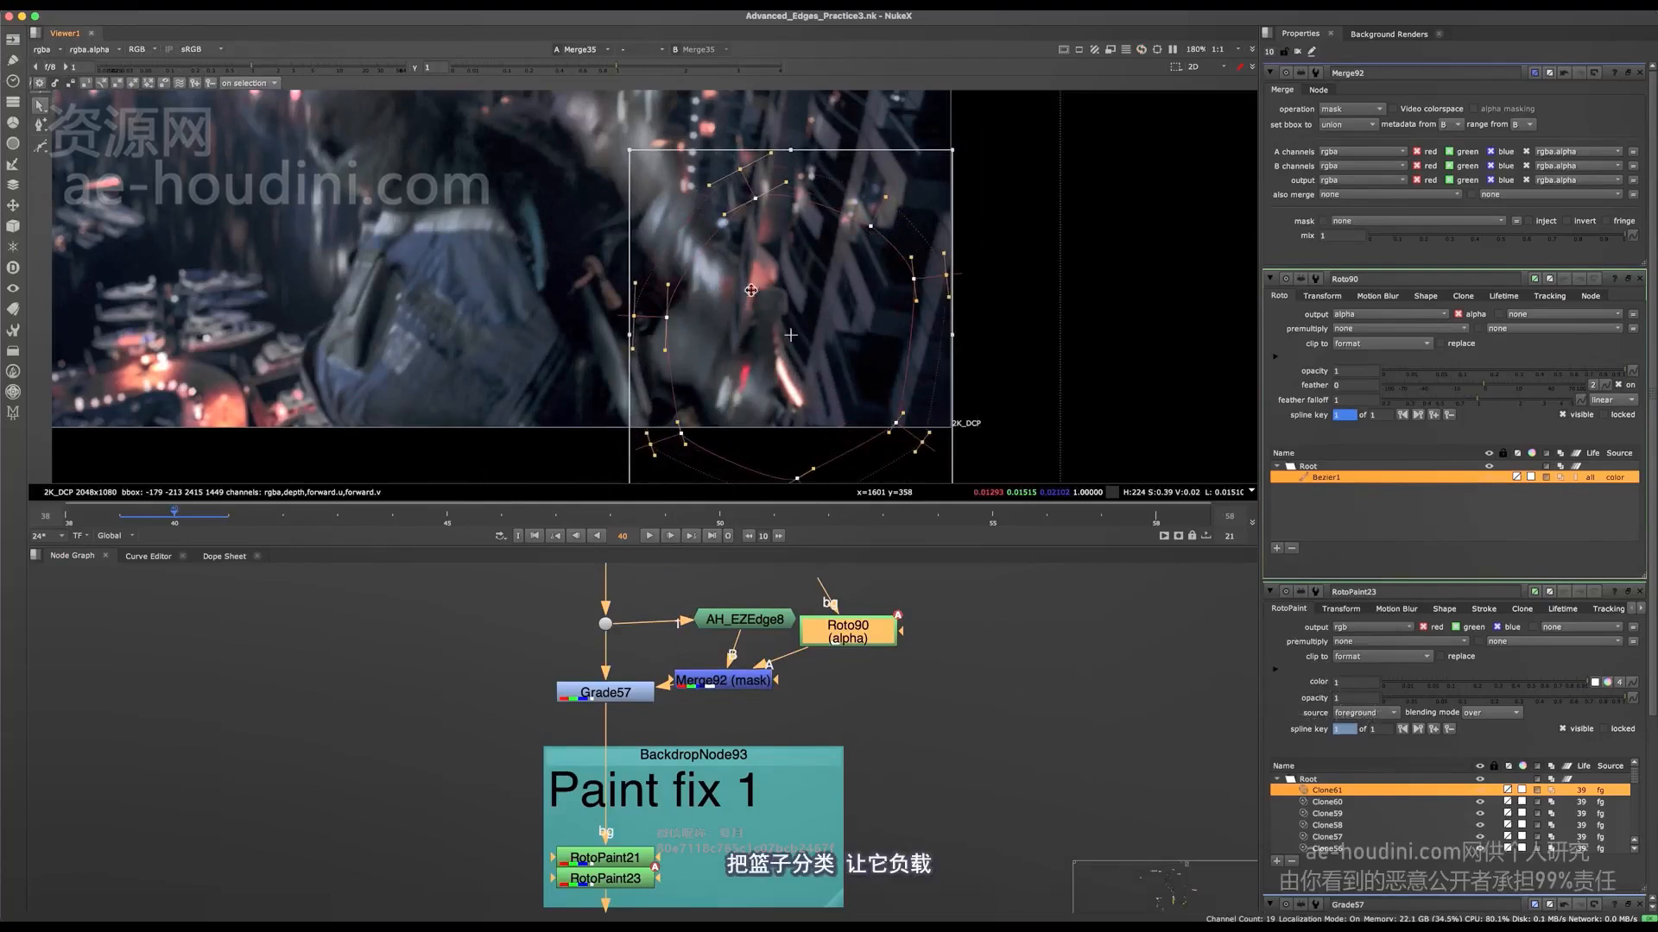
Step: Place a 4K_DCP Reformat above Roto90 as its background input, and reopen Roto90's properties
click(642, 697)
scroll(642, 698, down, 6)
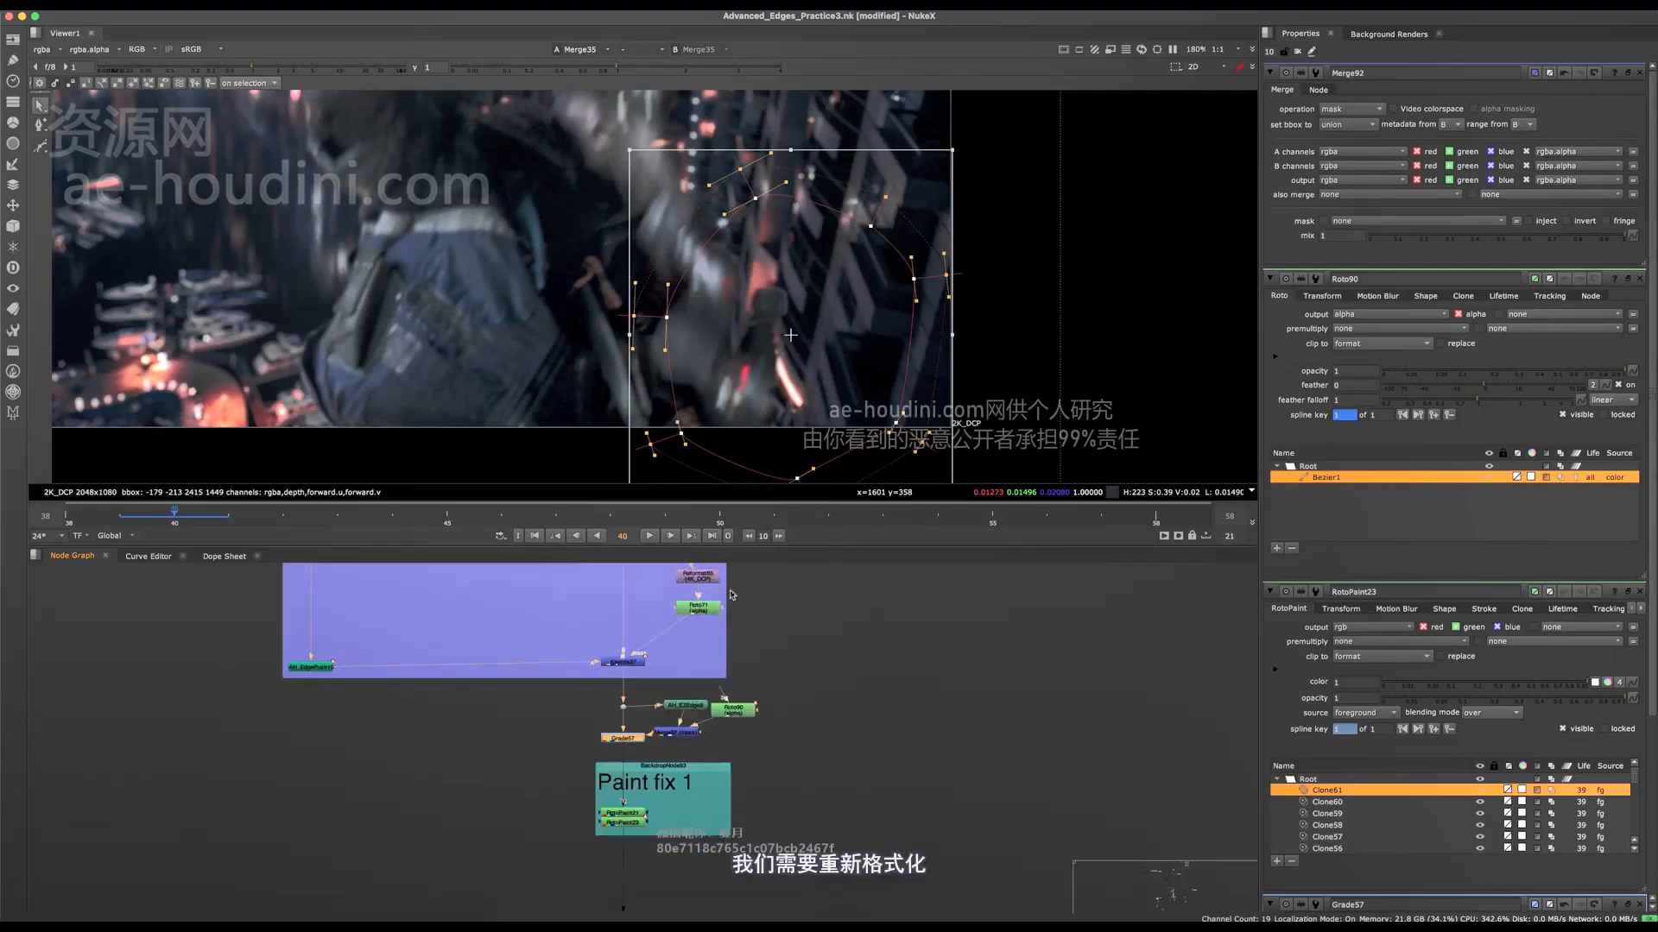
scroll(727, 613, up, 3)
click(750, 731)
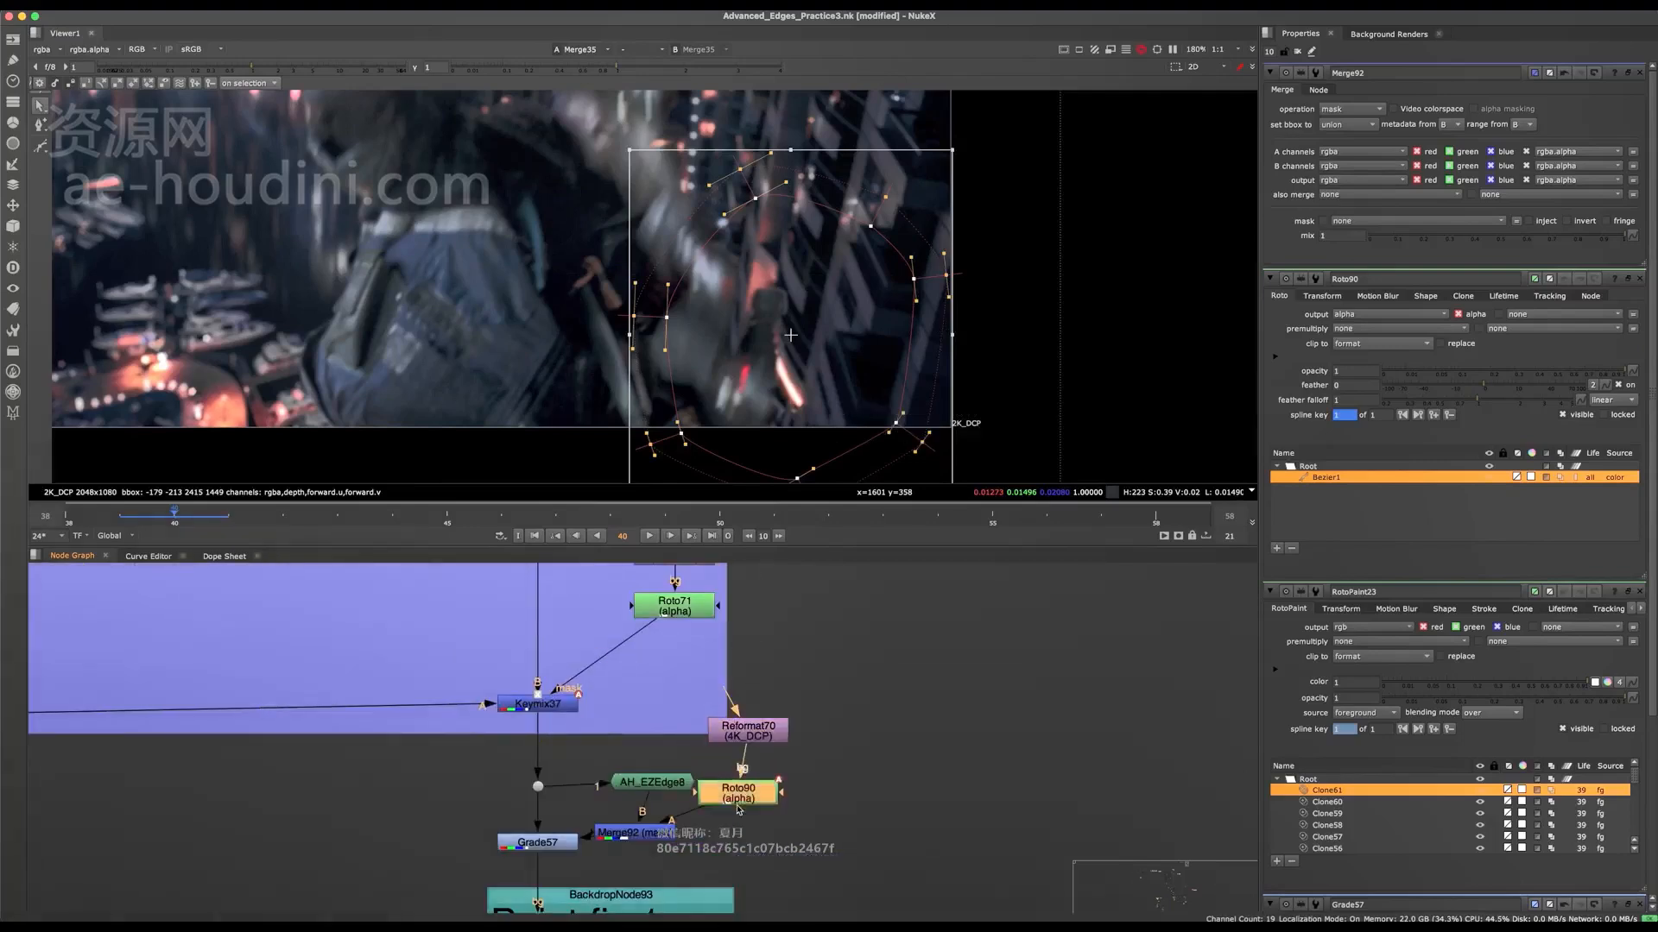
double_click(739, 793)
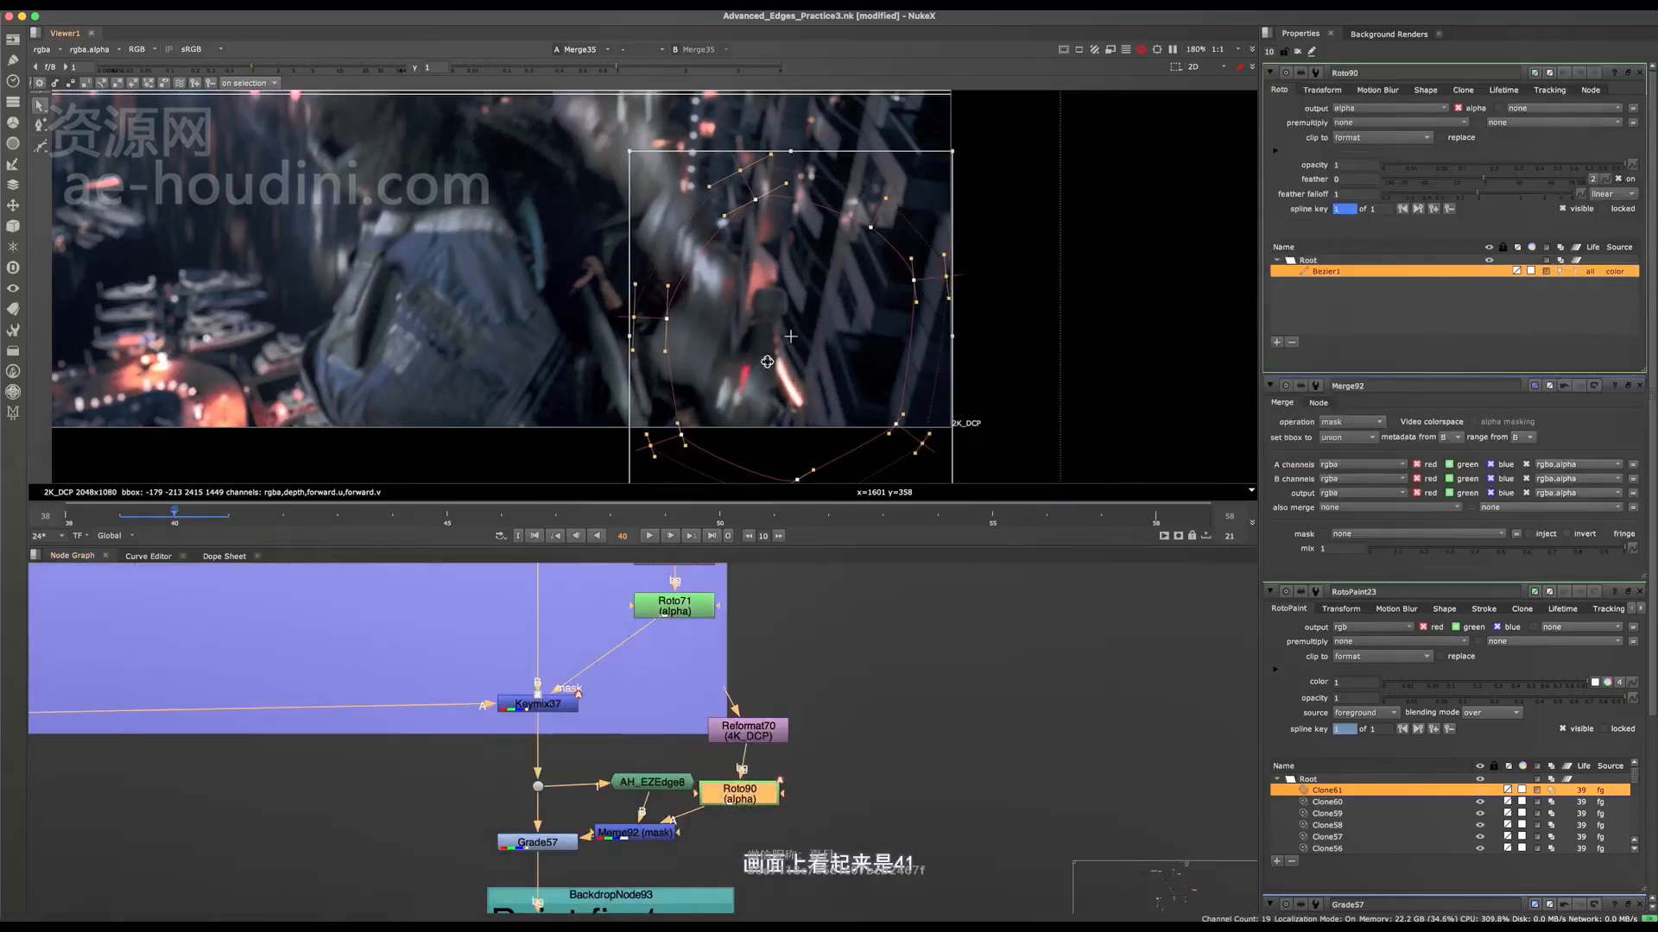
Step: On frame 41, keyframe Grade57's mix to 0 and compare the result with frame 40
key(Right)
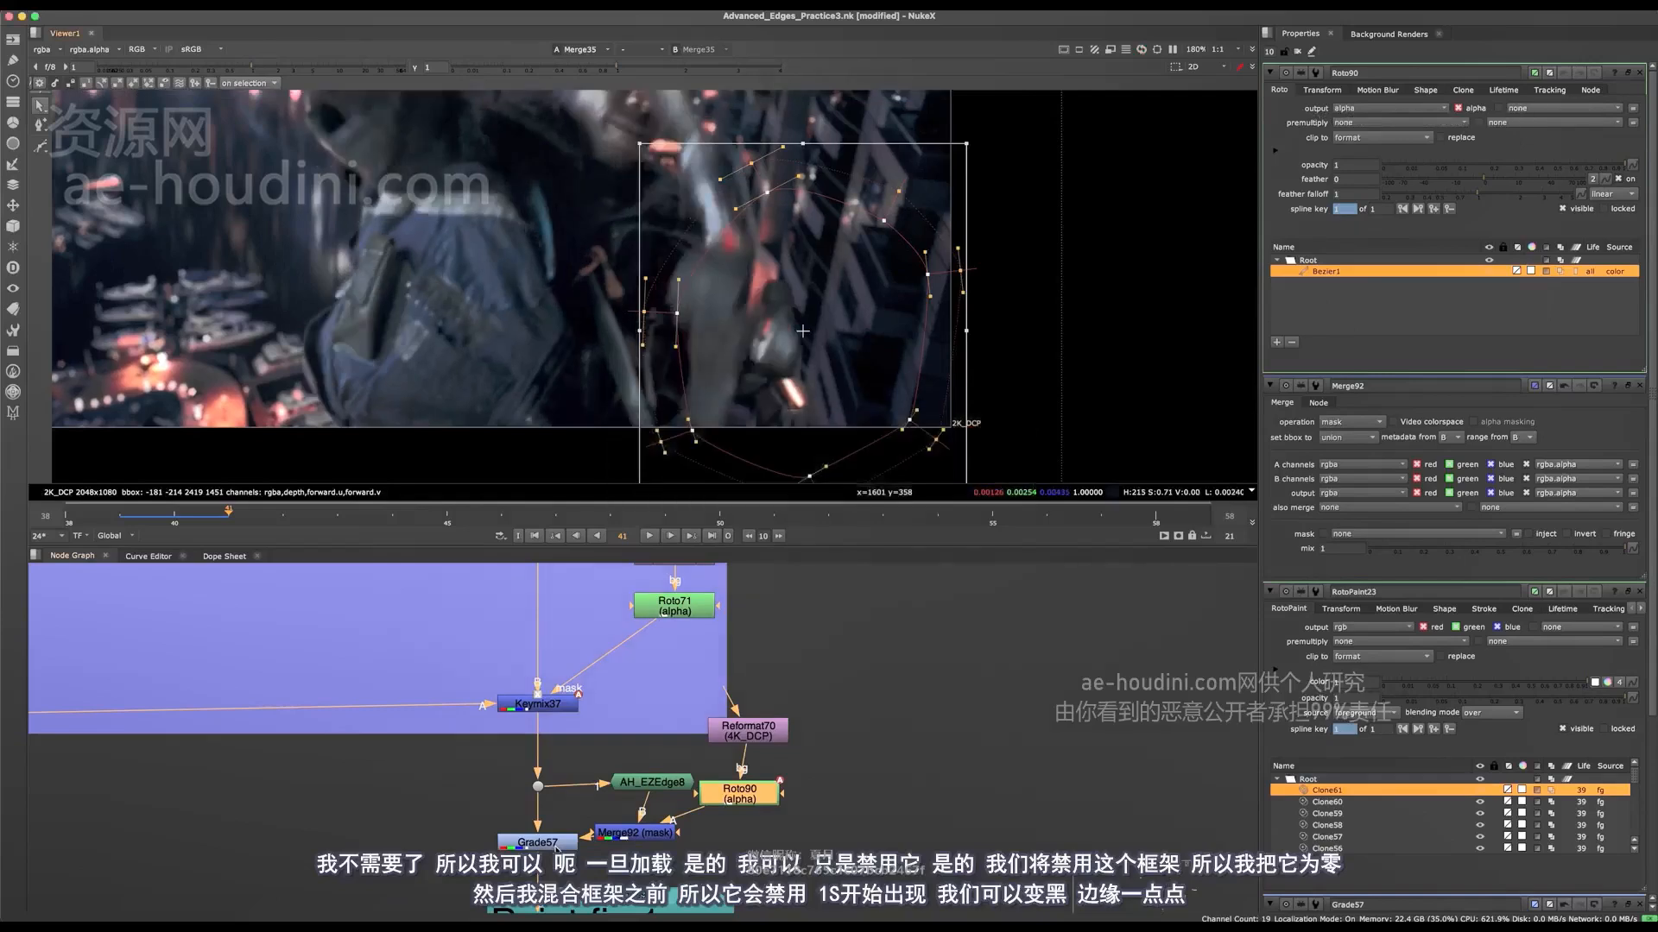
double_click(537, 843)
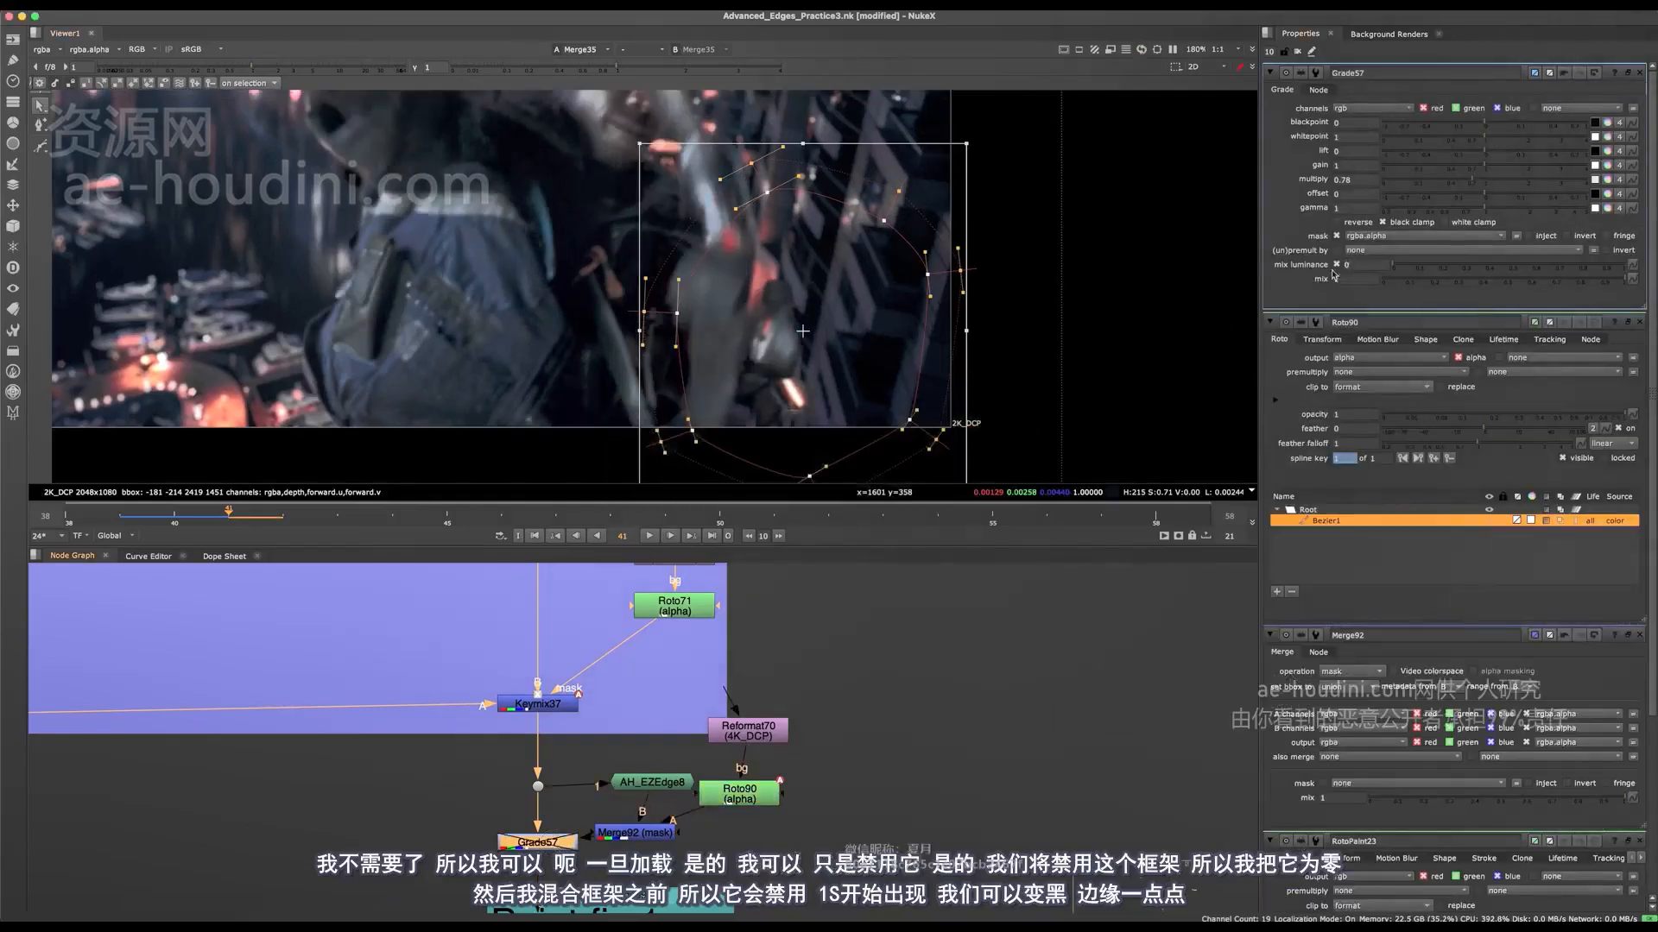
click(1355, 279)
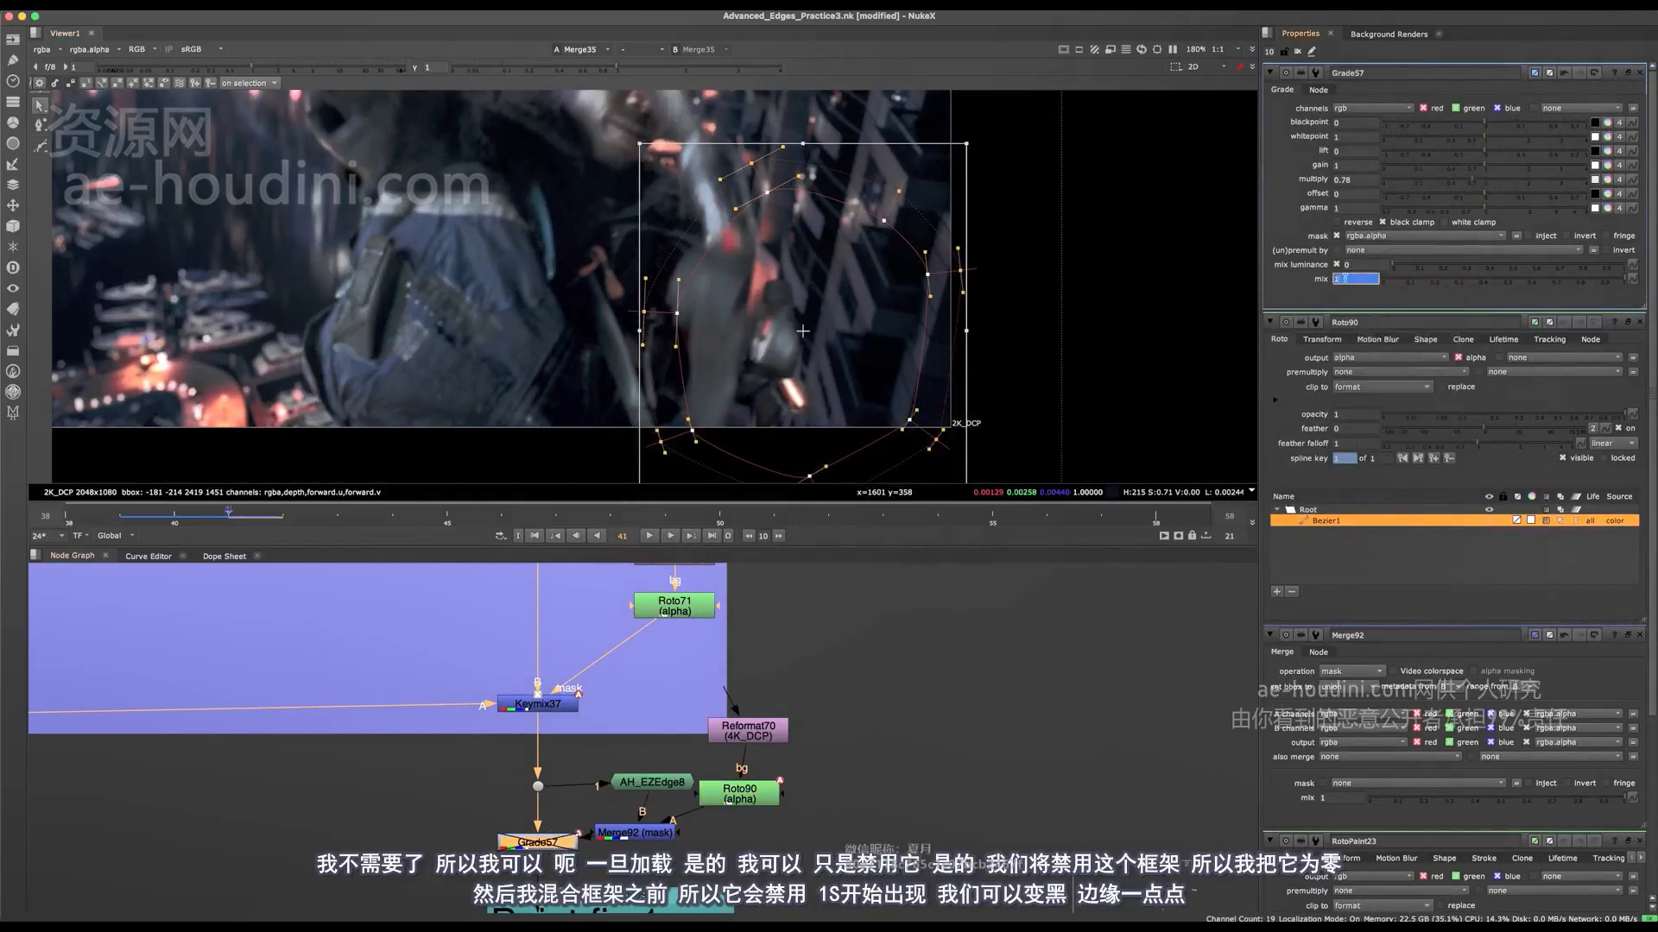
click(1180, 363)
key(Left)
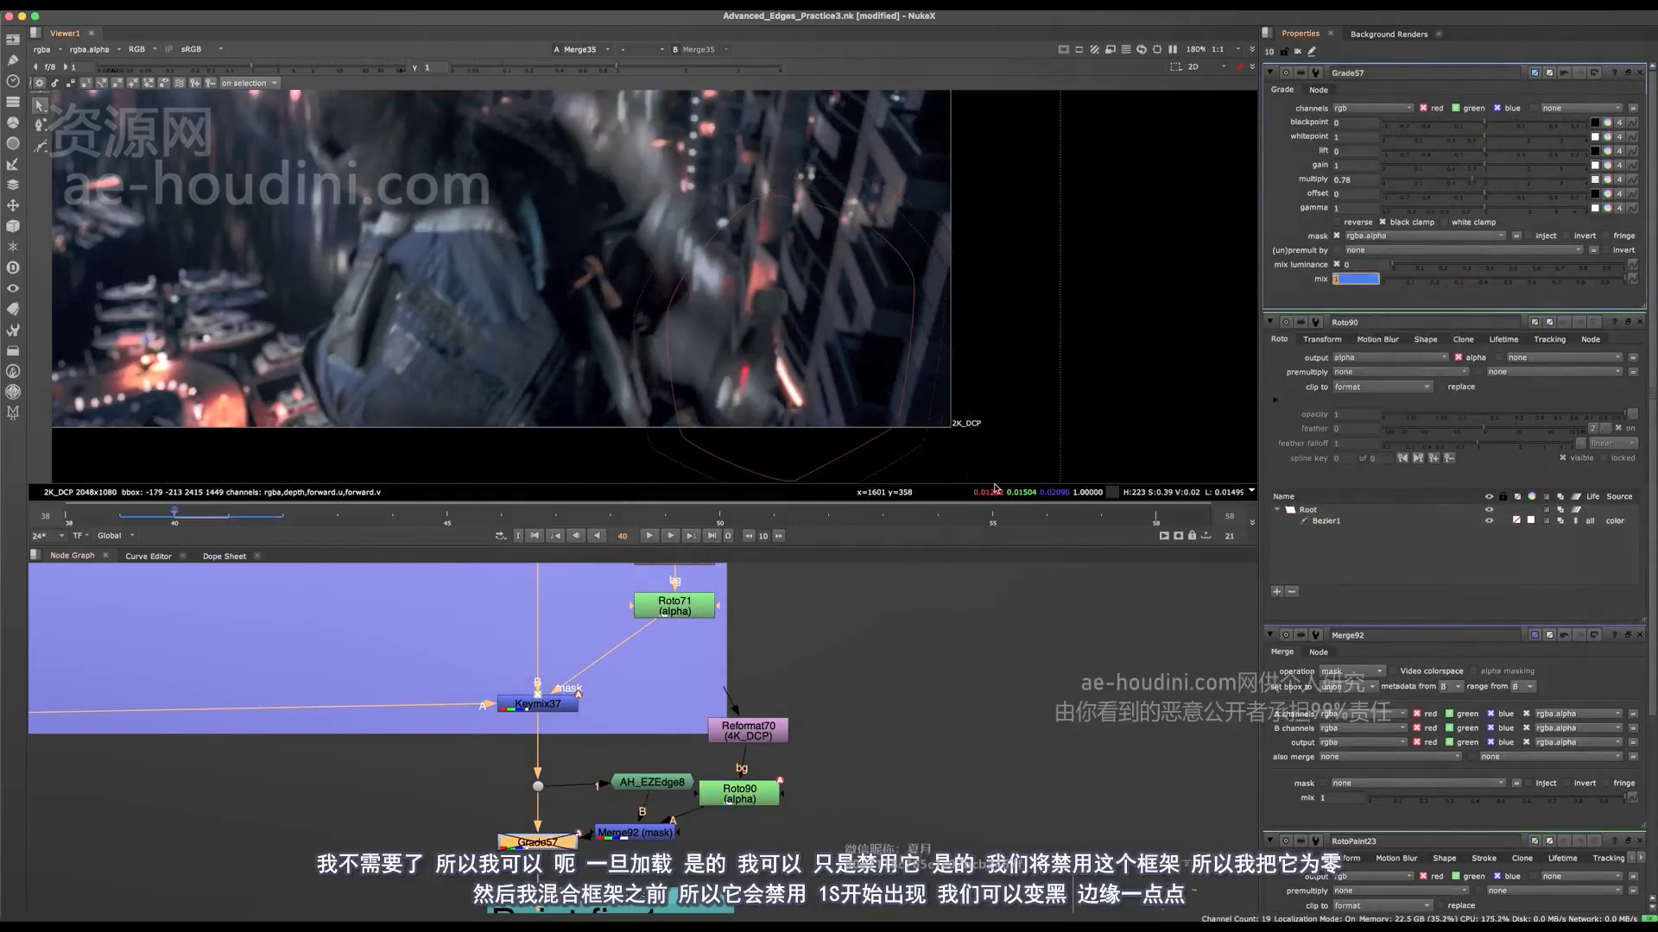
key(Right)
key(Left)
key(Right)
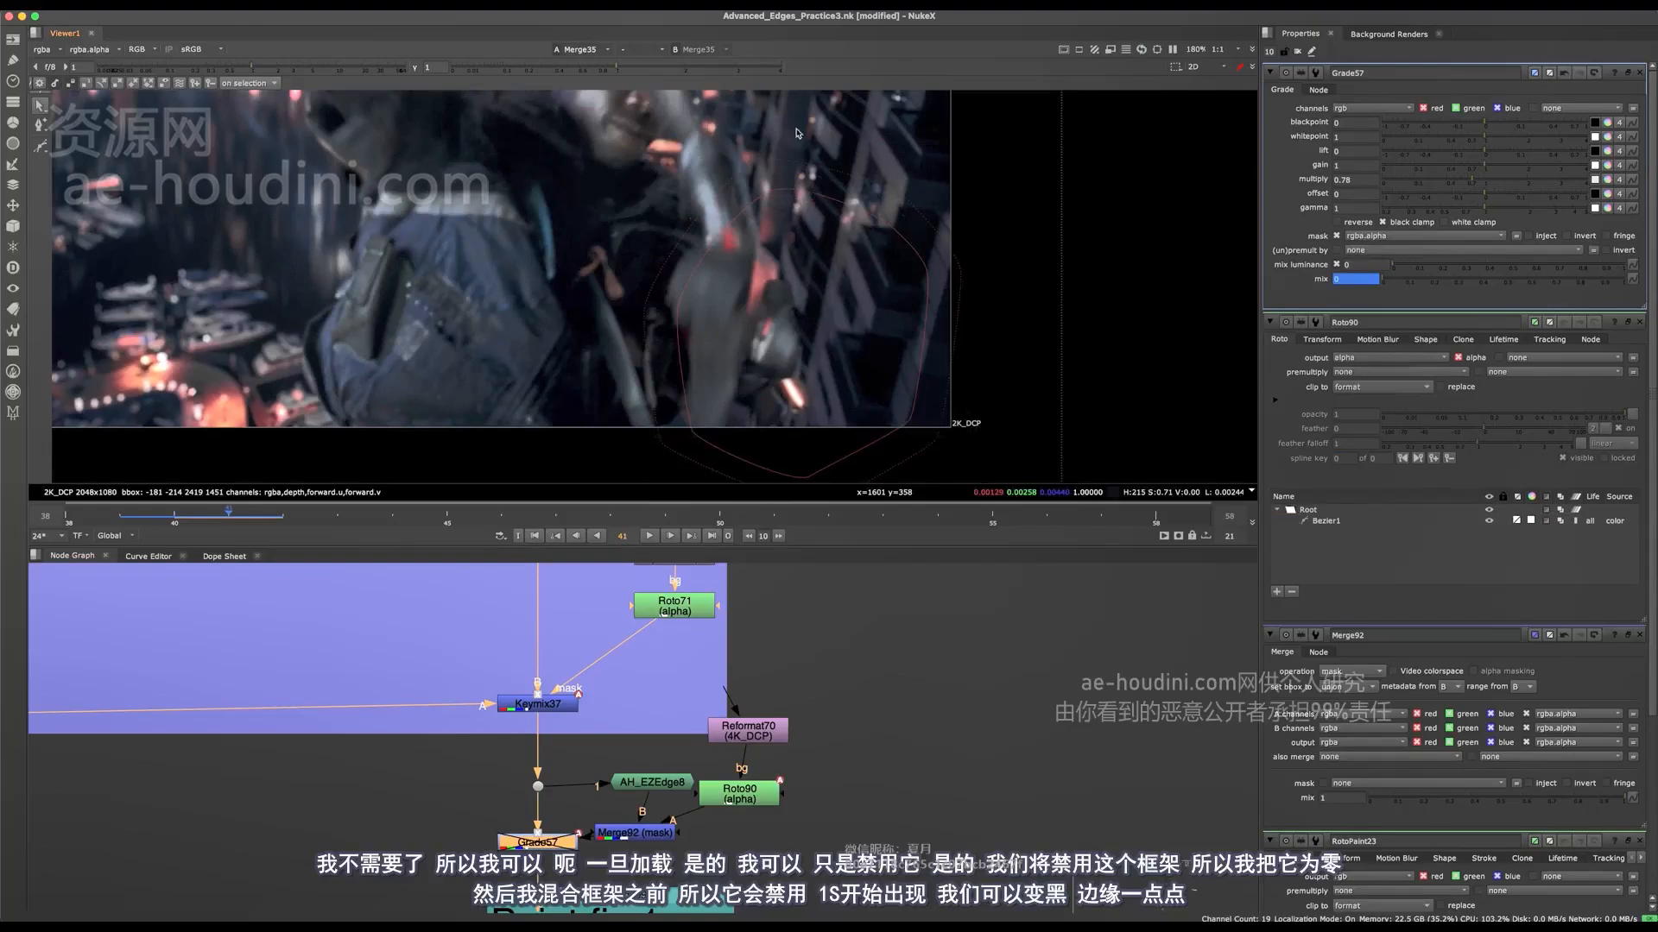
Step: Hide the viewer overlay, fit the whole image in the viewer, and save the script
key(o)
key(f)
scroll(784, 748, down, 5)
key(super+s)
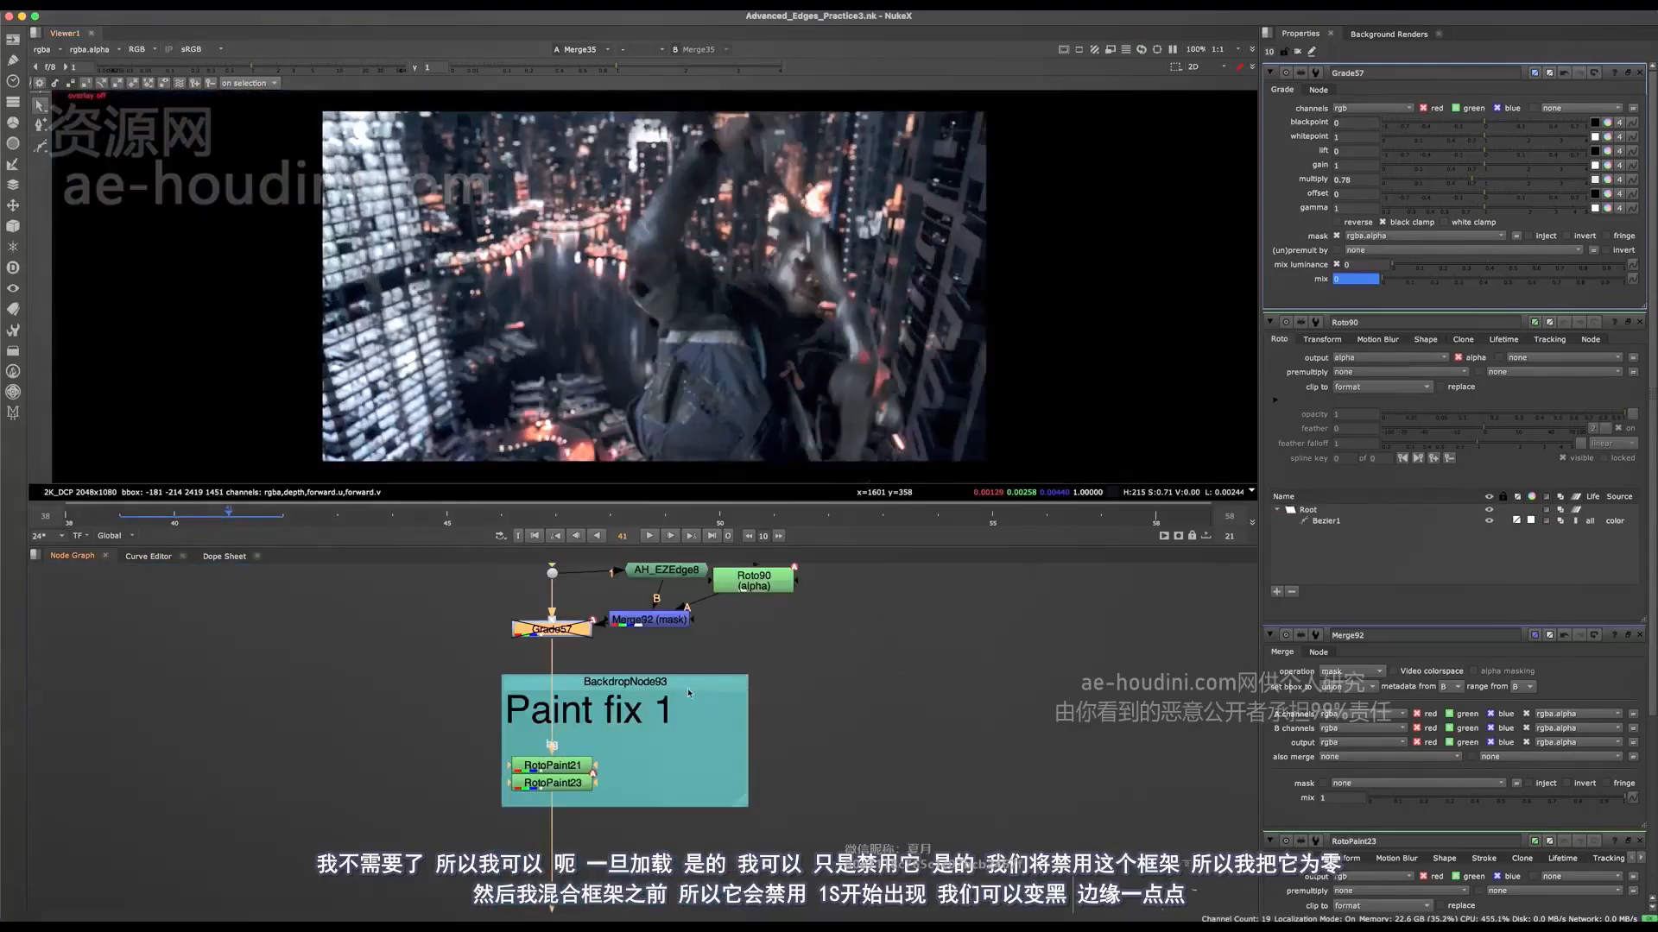
Step: In RotoPaint23, clone out the bright edges of the character's arm on frame 41
double_click(578, 783)
scroll(831, 321, up, 5)
key(o)
mouse_move(840, 319)
super+mouse_down()
mouse_move(843, 256)
mouse_move(817, 274)
mouse_move(853, 393)
super+mouse_up()
key(o)
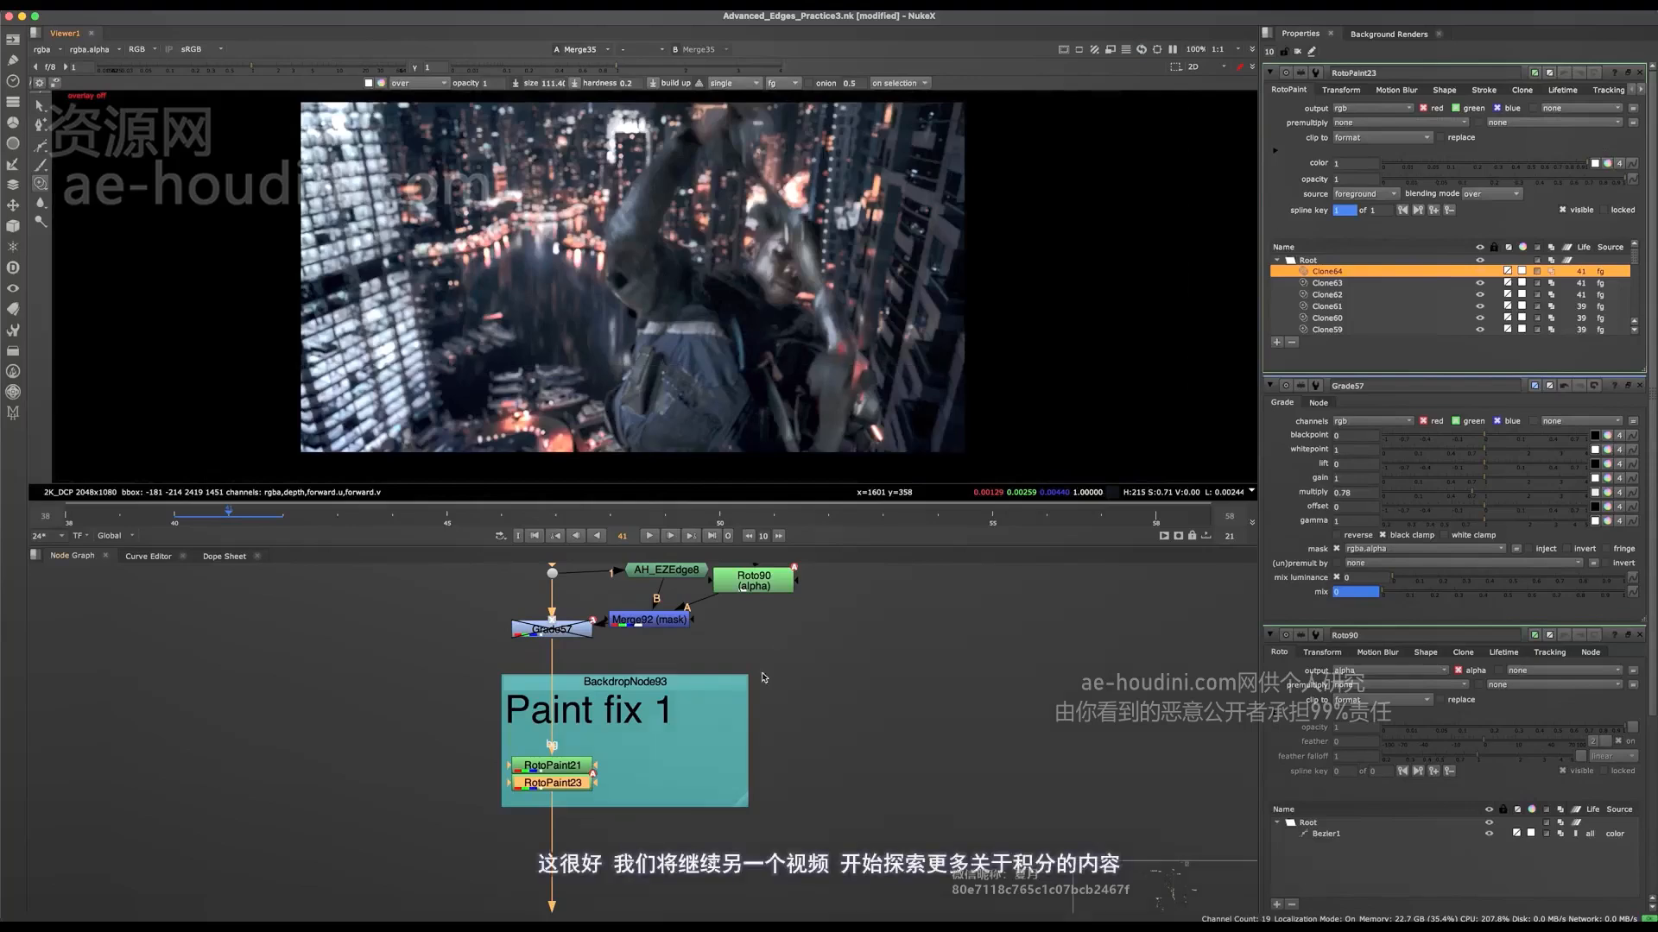
Step: Locate the character's Premult1 node and view its output on frame 41
middle_drag(727, 807, 476, 588)
scroll(727, 693, down, 3)
scroll(477, 589, down, 3)
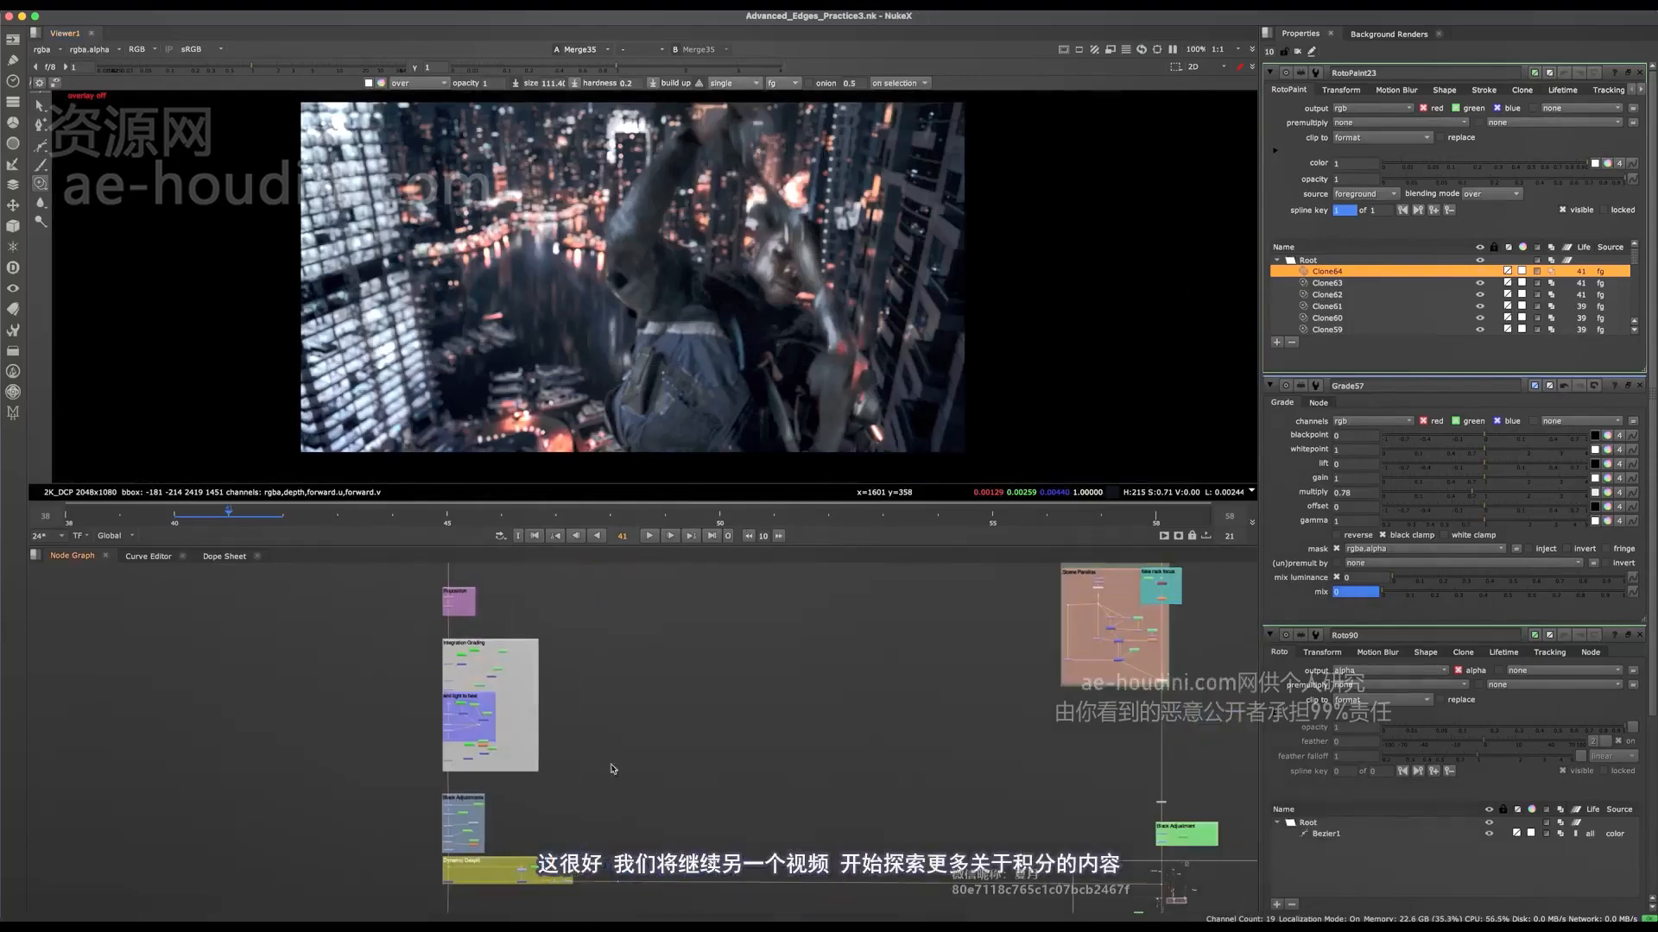
scroll(678, 412, up, 5)
middle_drag(566, 894, 604, 631)
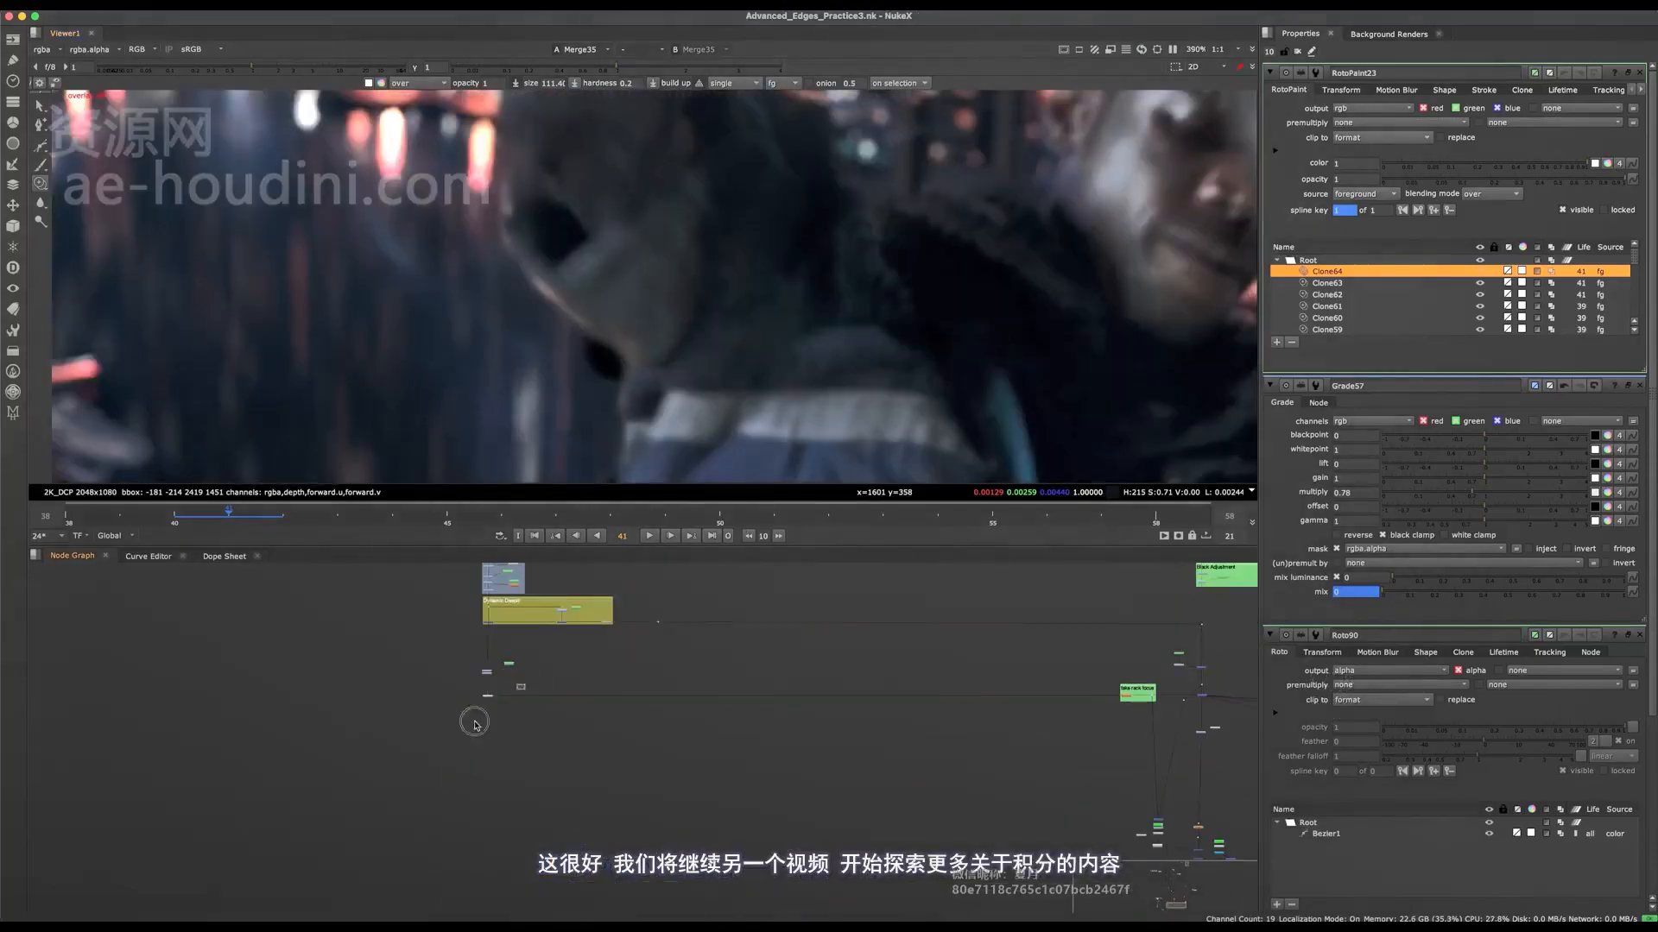
click(485, 692)
key(1)
middle_drag(785, 740, 512, 734)
scroll(263, 654, up, 3)
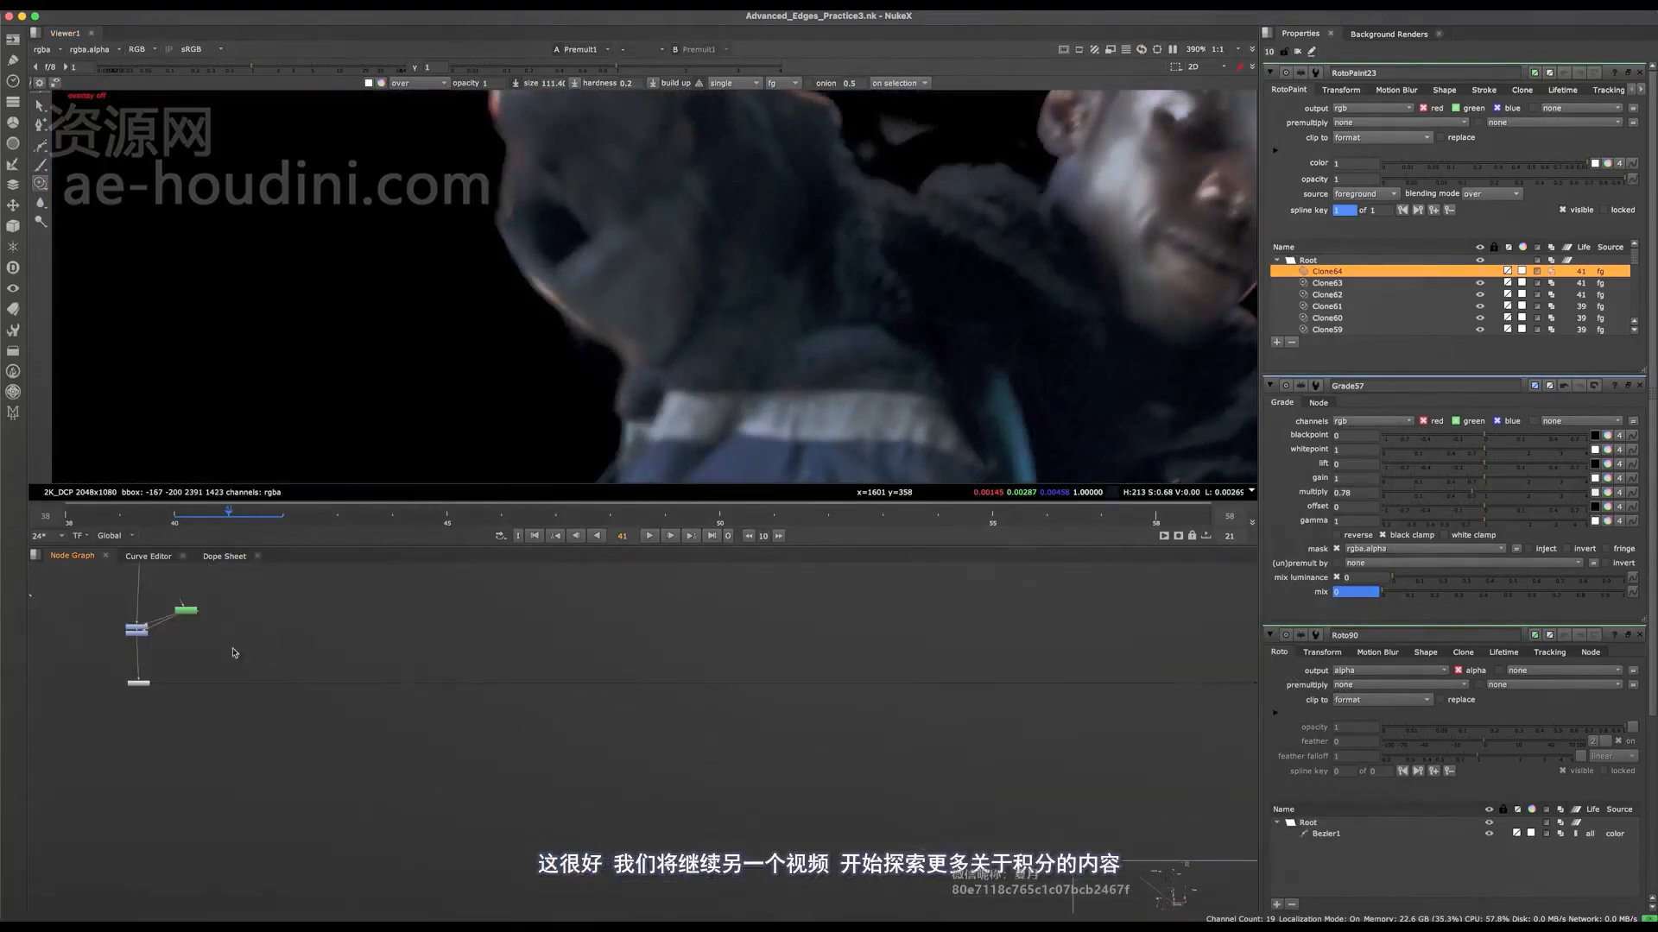
Step: Shift Roto77's Bezier on frame 41 onto the bright edge below the character's elbow, and save the script
double_click(186, 611)
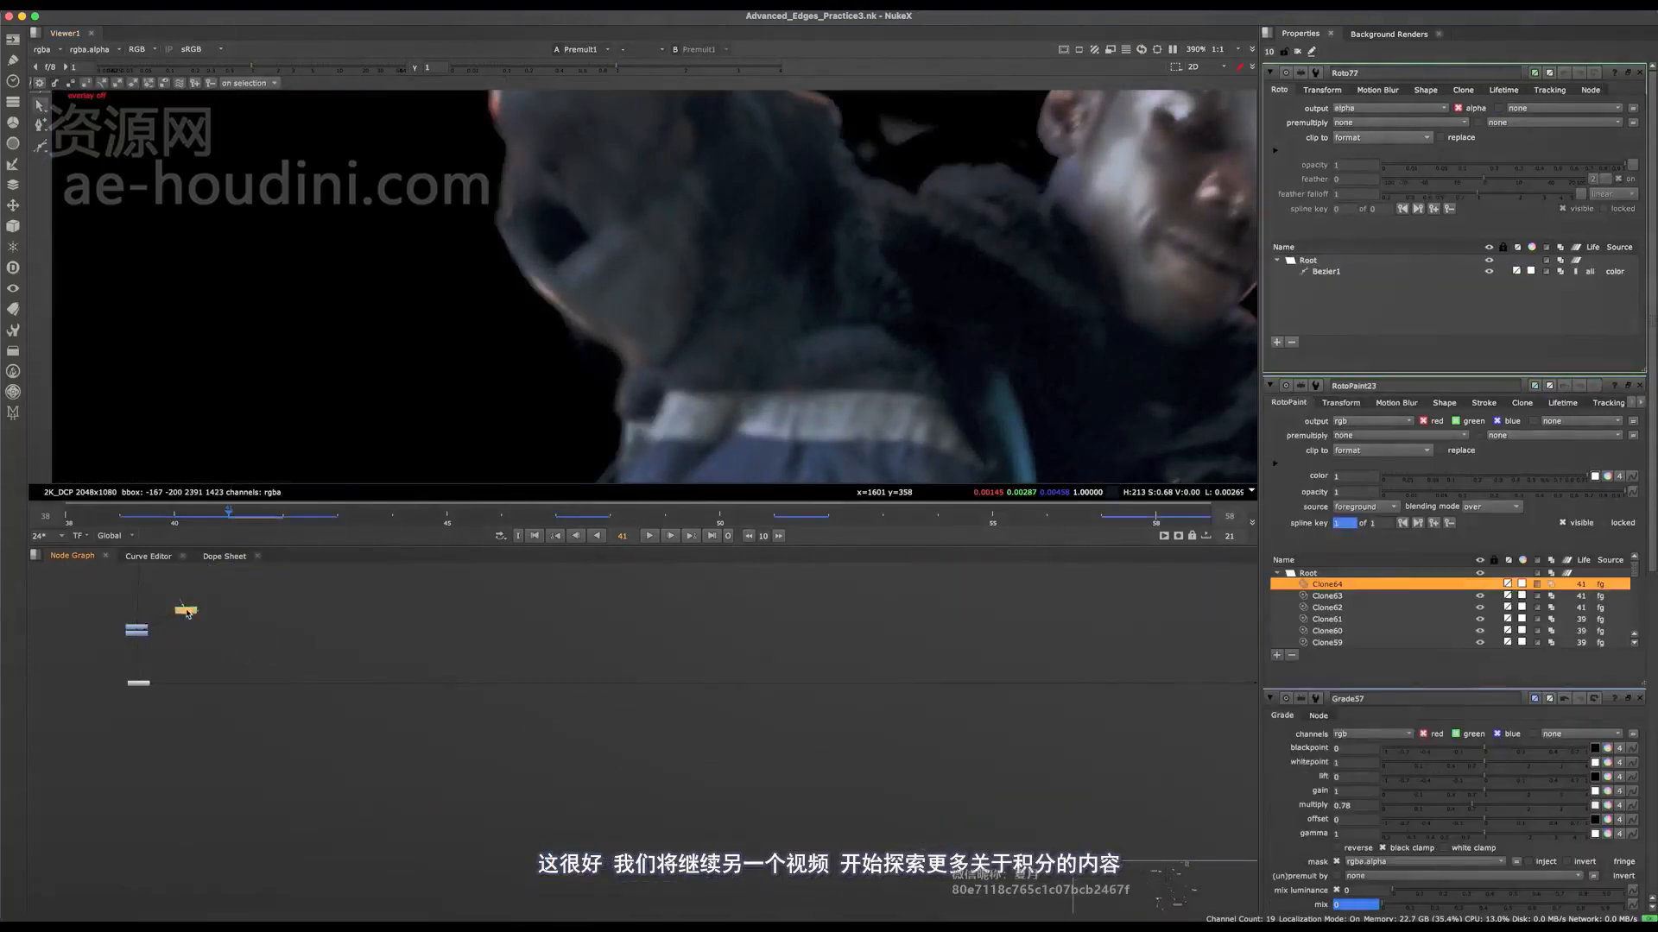
click(603, 320)
drag(555, 377, 581, 377)
key(o)
key(o)
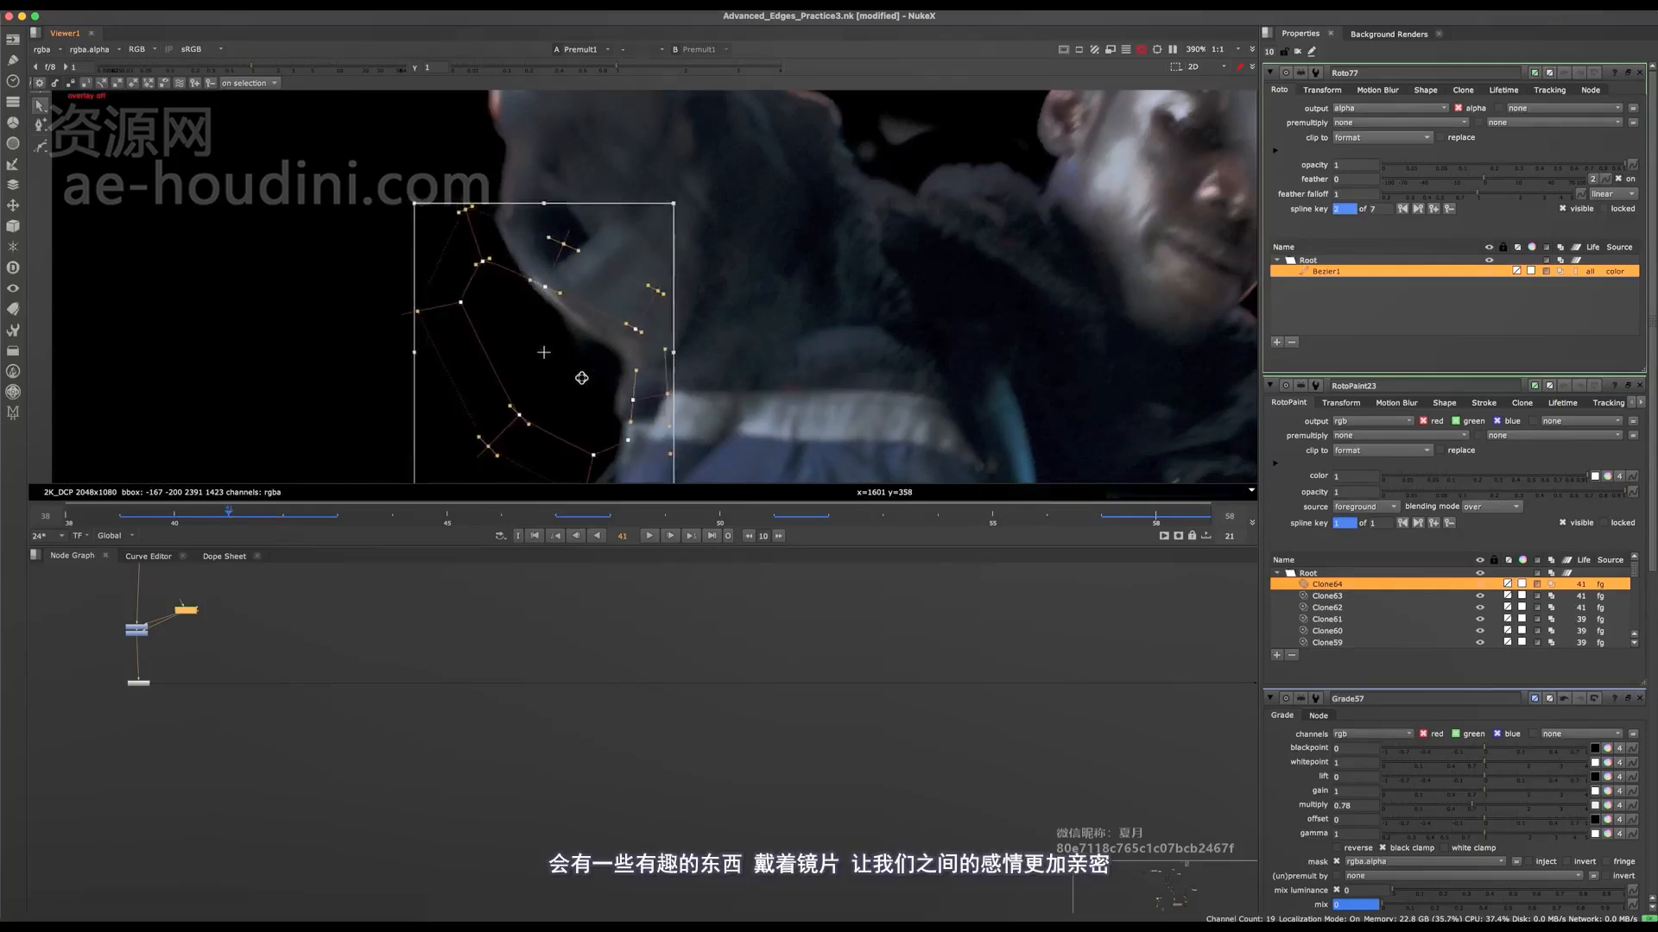
key(o)
key(f)
key(super+s)
Step: View the Merge35 composite beside the fake rack focus group with the viewer gamma raised to 2.2
middle_drag(994, 623, 628, 695)
middle_drag(956, 721, 857, 671)
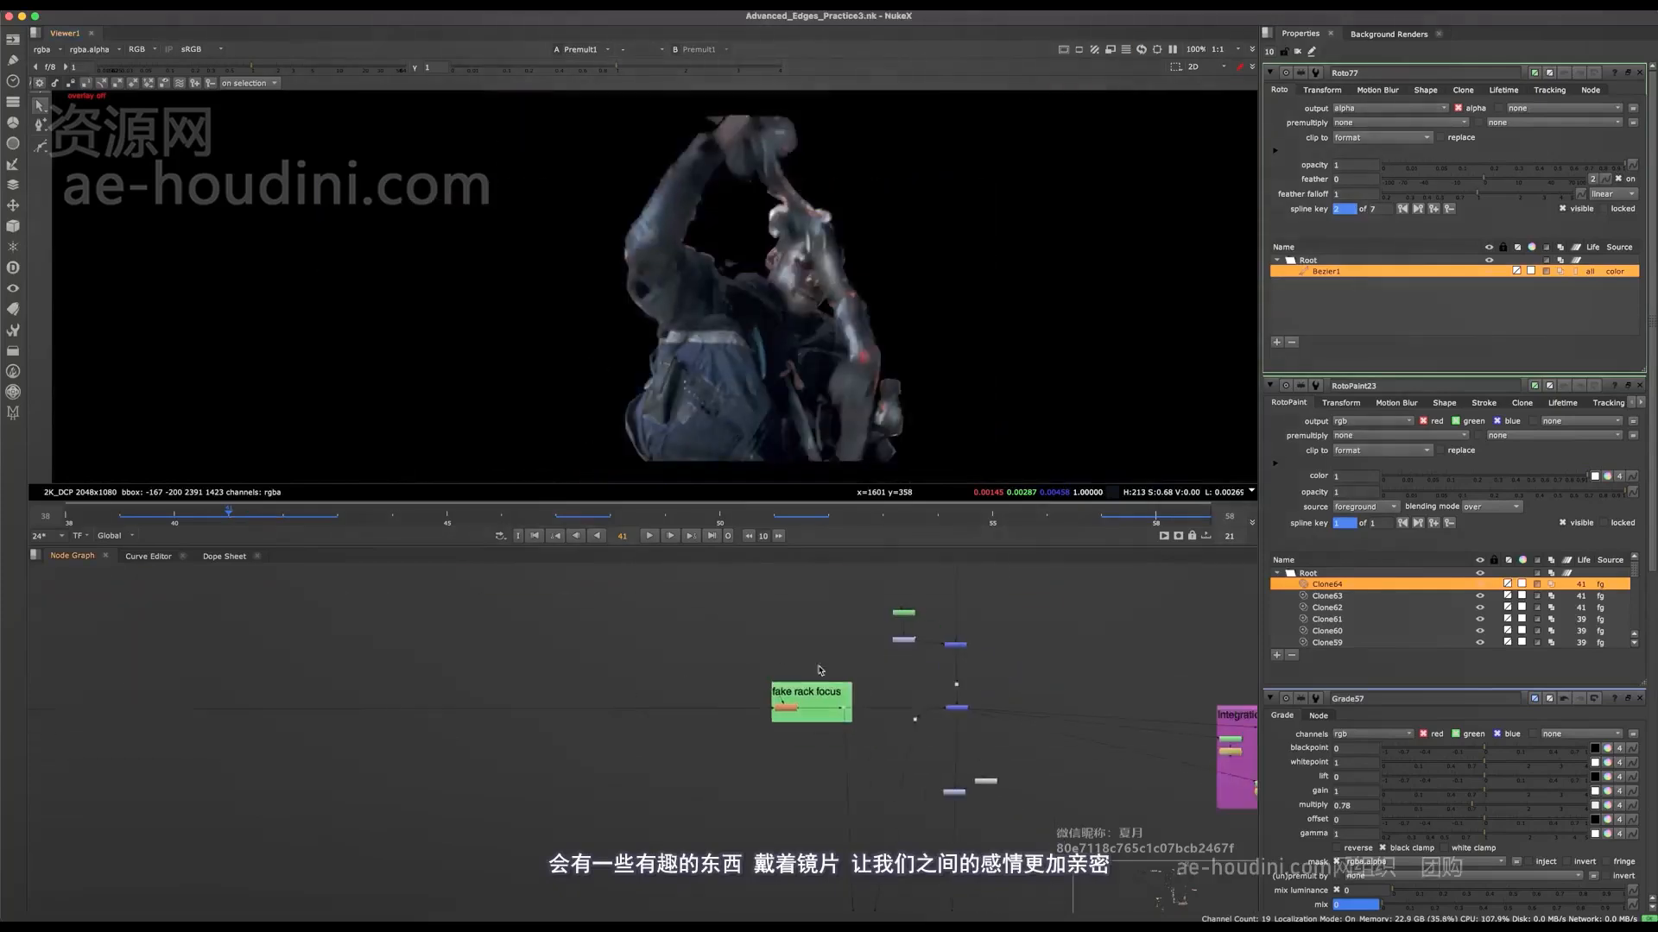
scroll(856, 671, up, 4)
click(1086, 753)
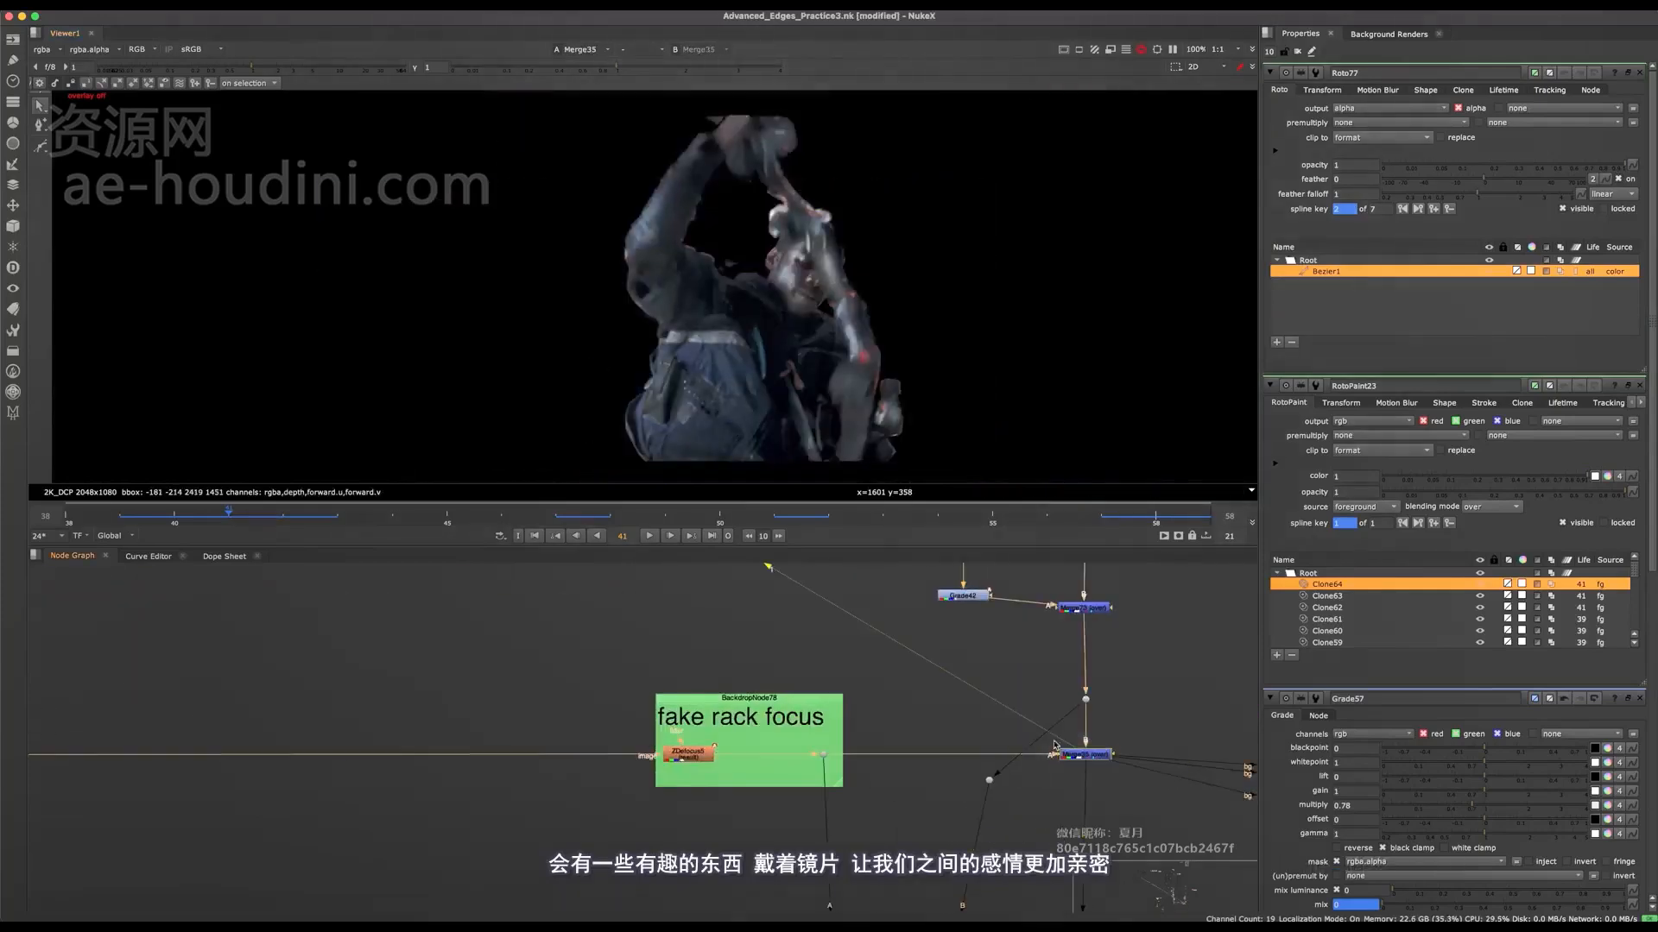
key(1)
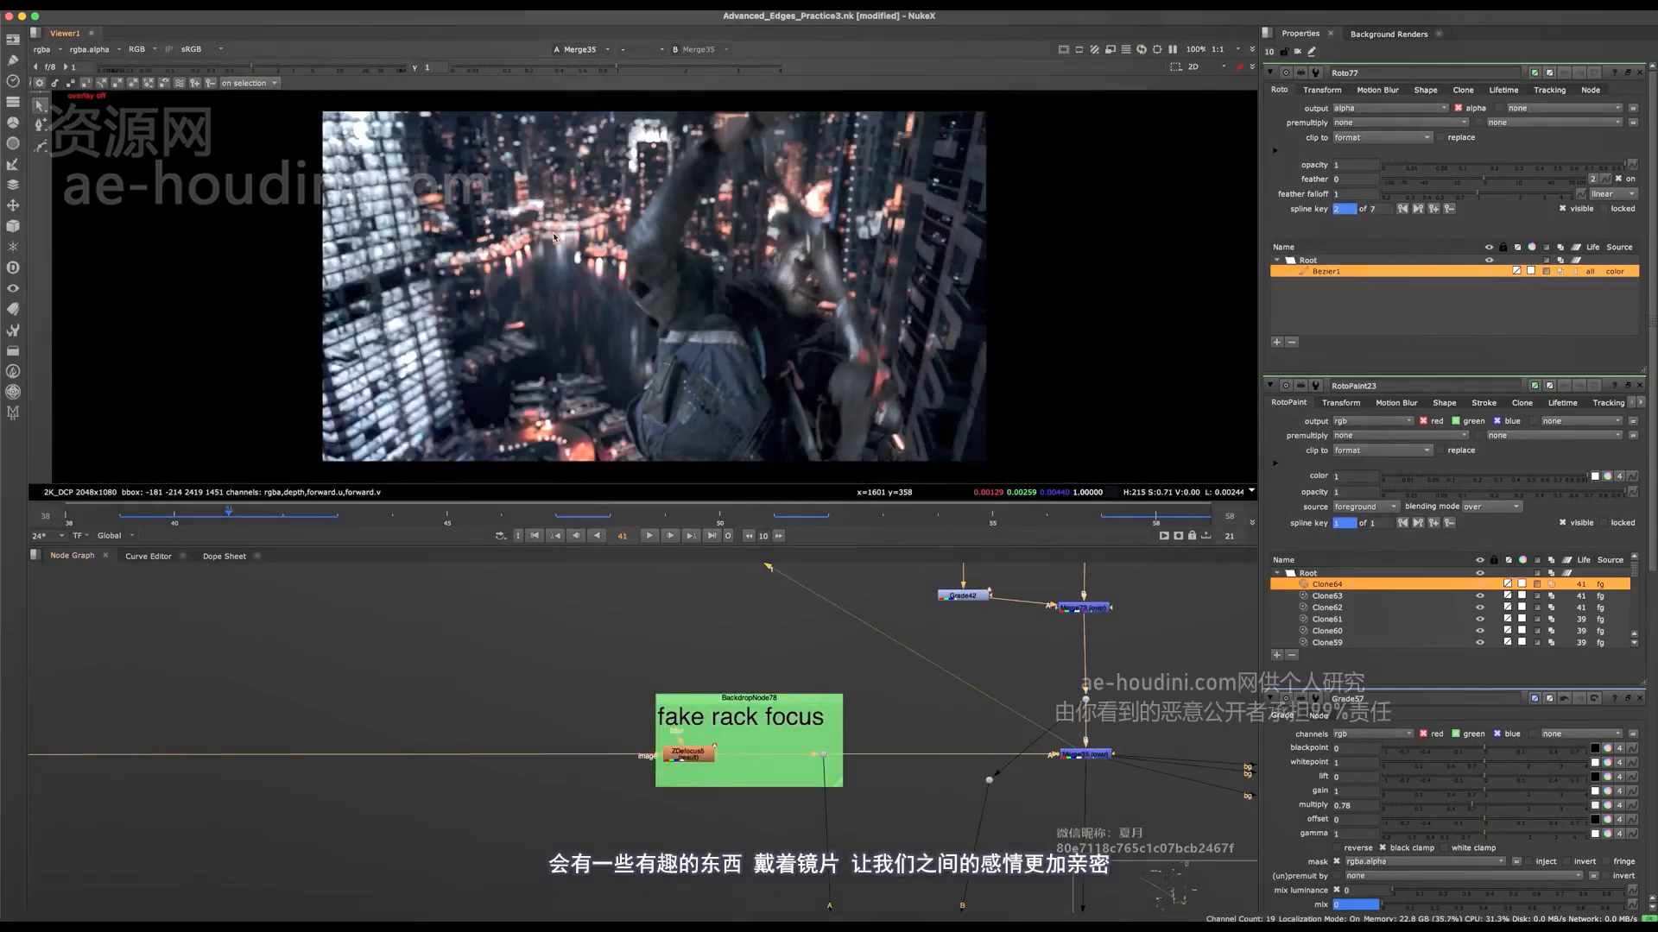
drag(678, 67, 693, 77)
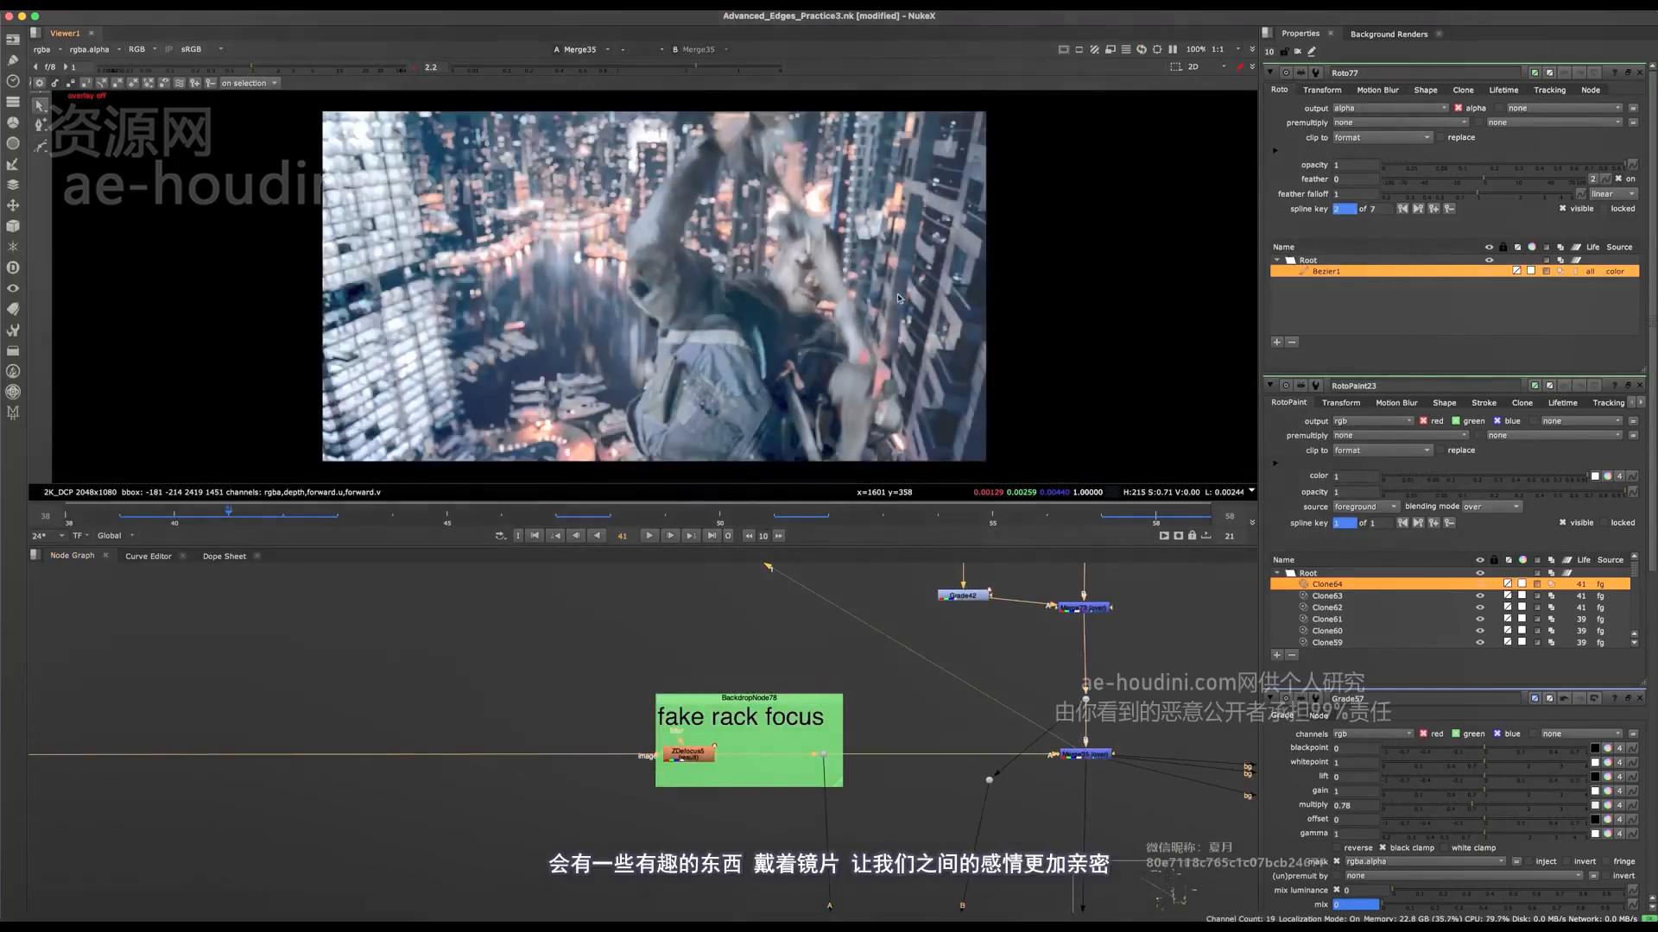
Step: Examine the character's head, elbow and arm edges on frames 41 and 51, and reset the viewer gamma to 1
scroll(853, 262, up, 5)
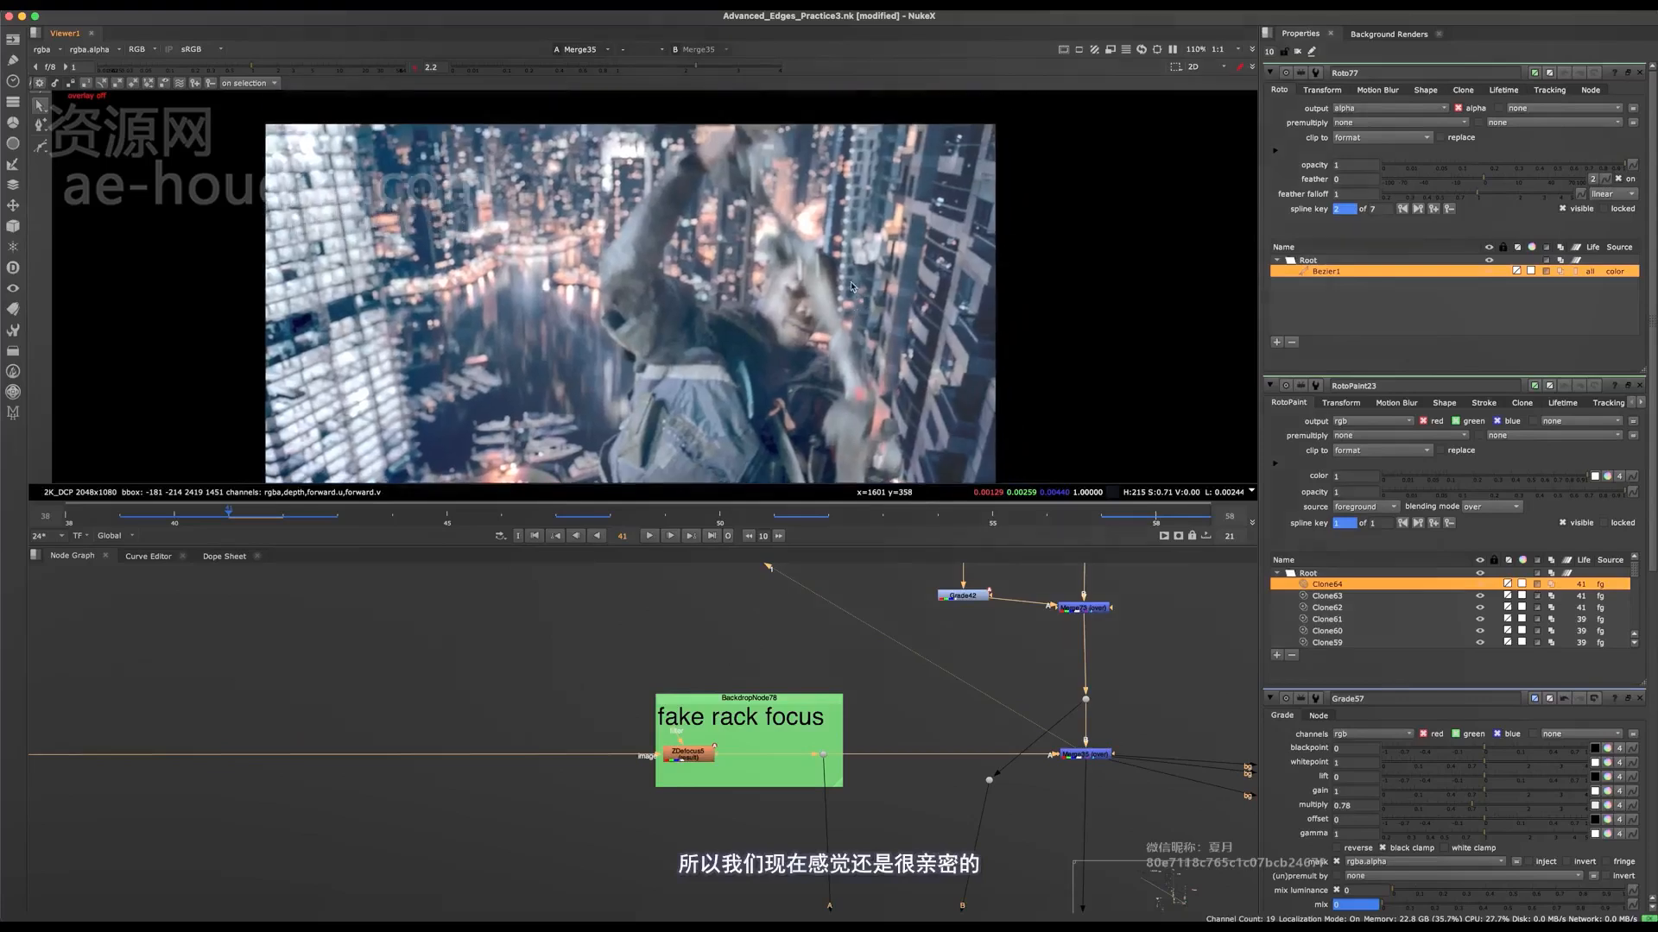
scroll(898, 272, up, 2)
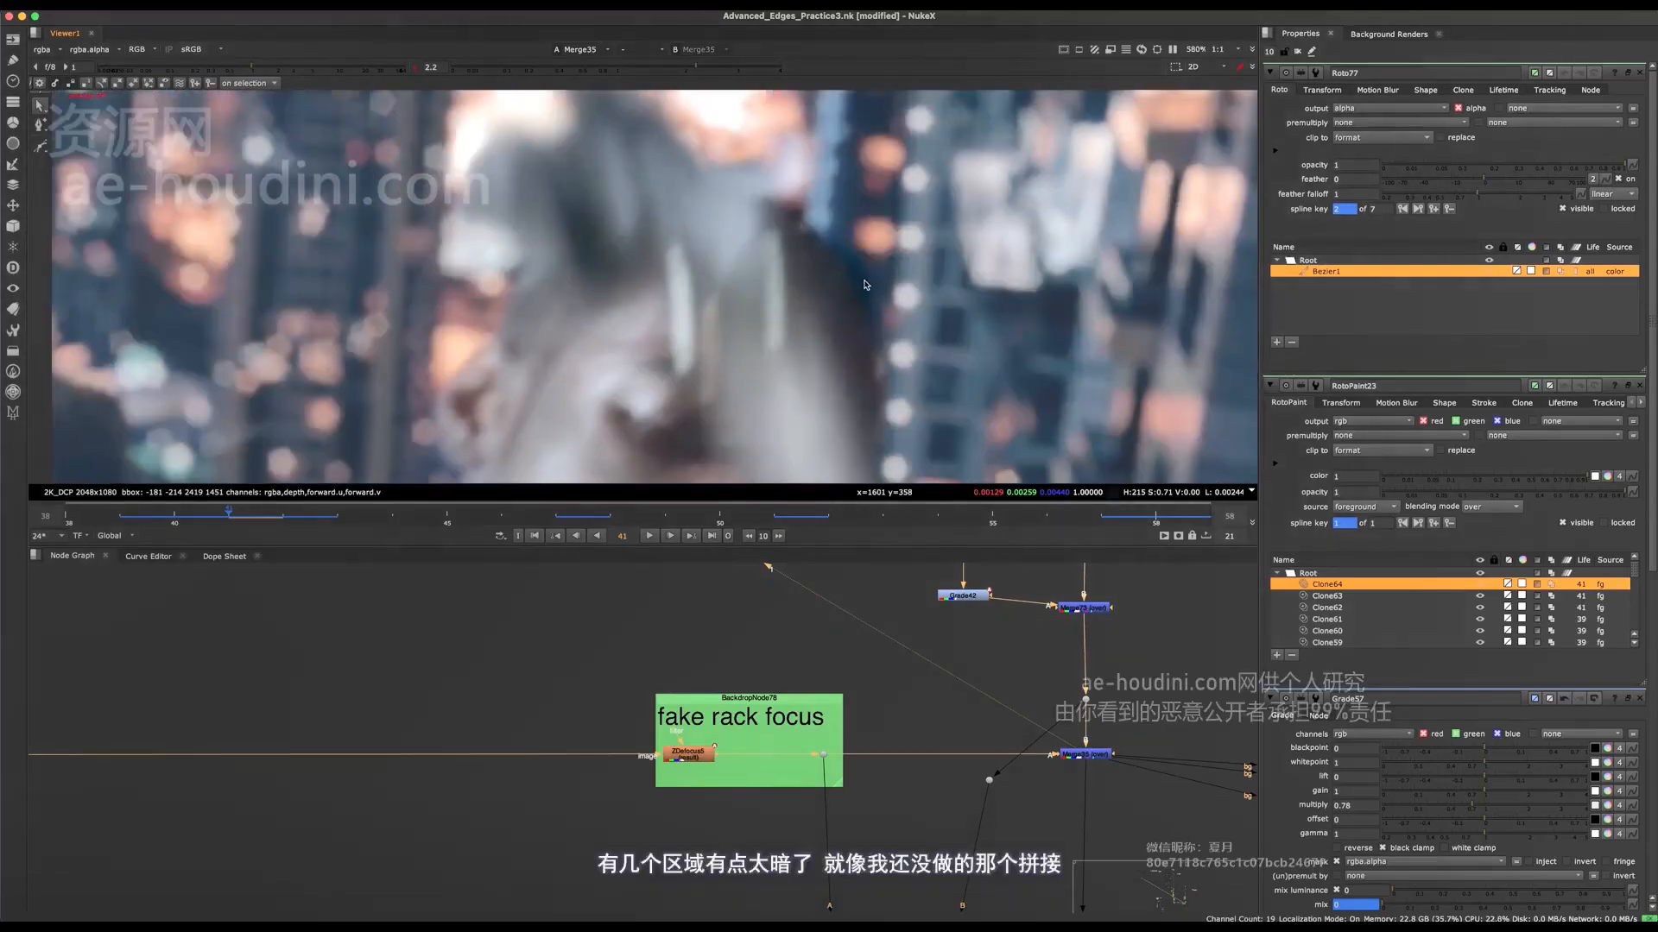
middle_drag(380, 458, 608, 402)
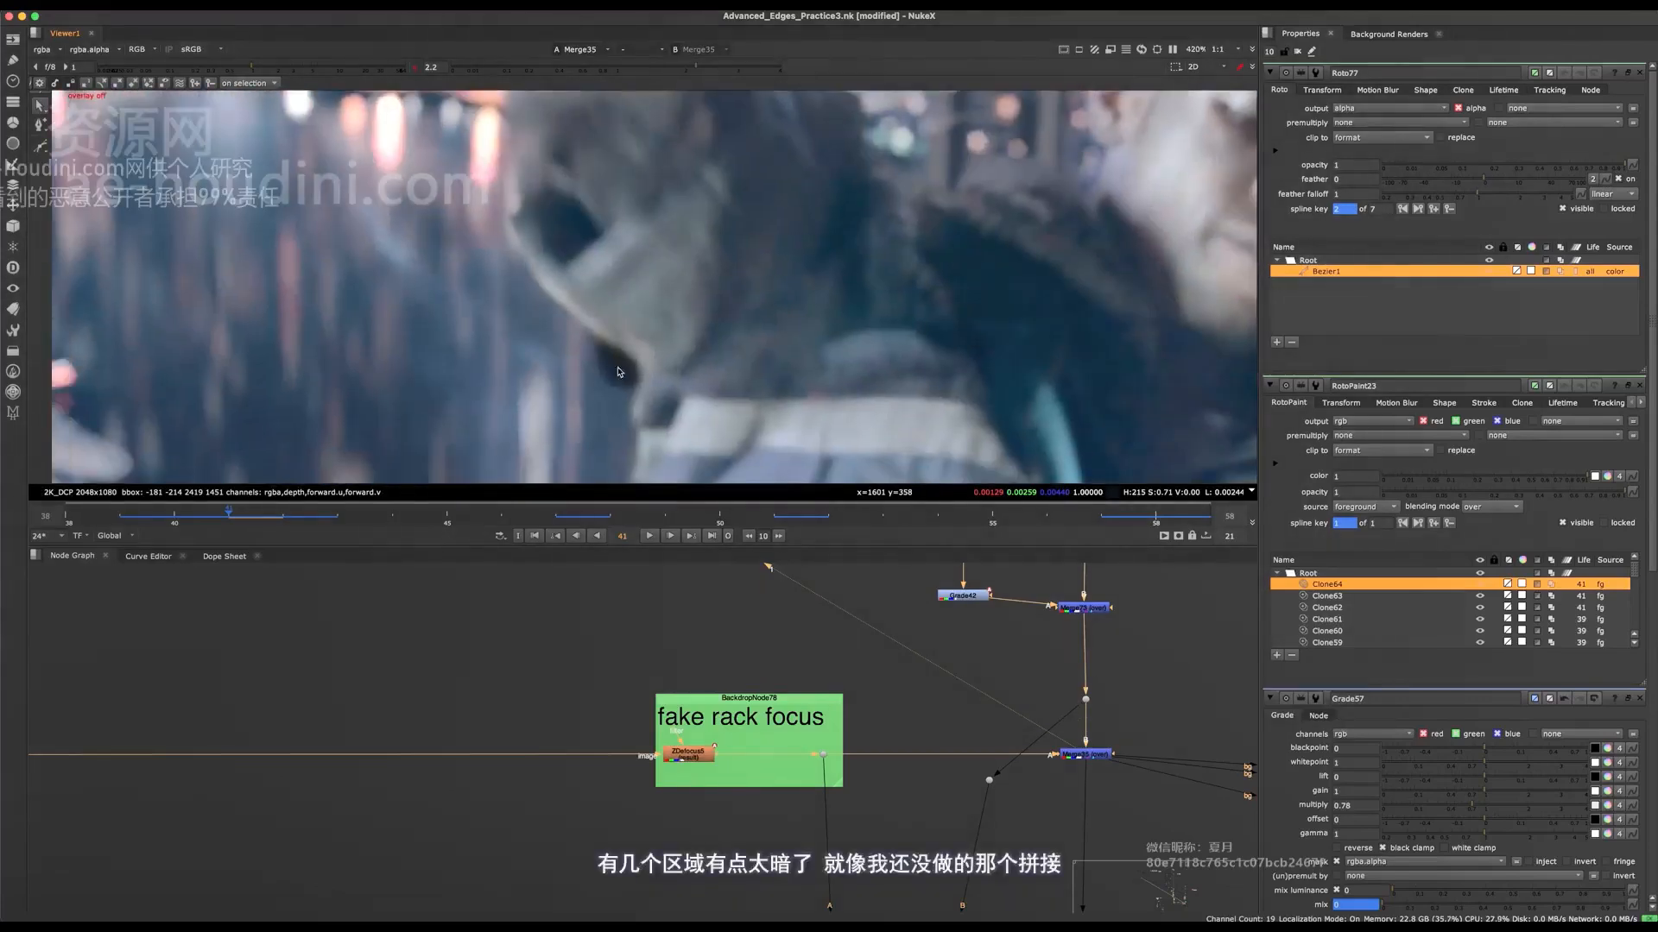
scroll(627, 378, down, 2)
key(f)
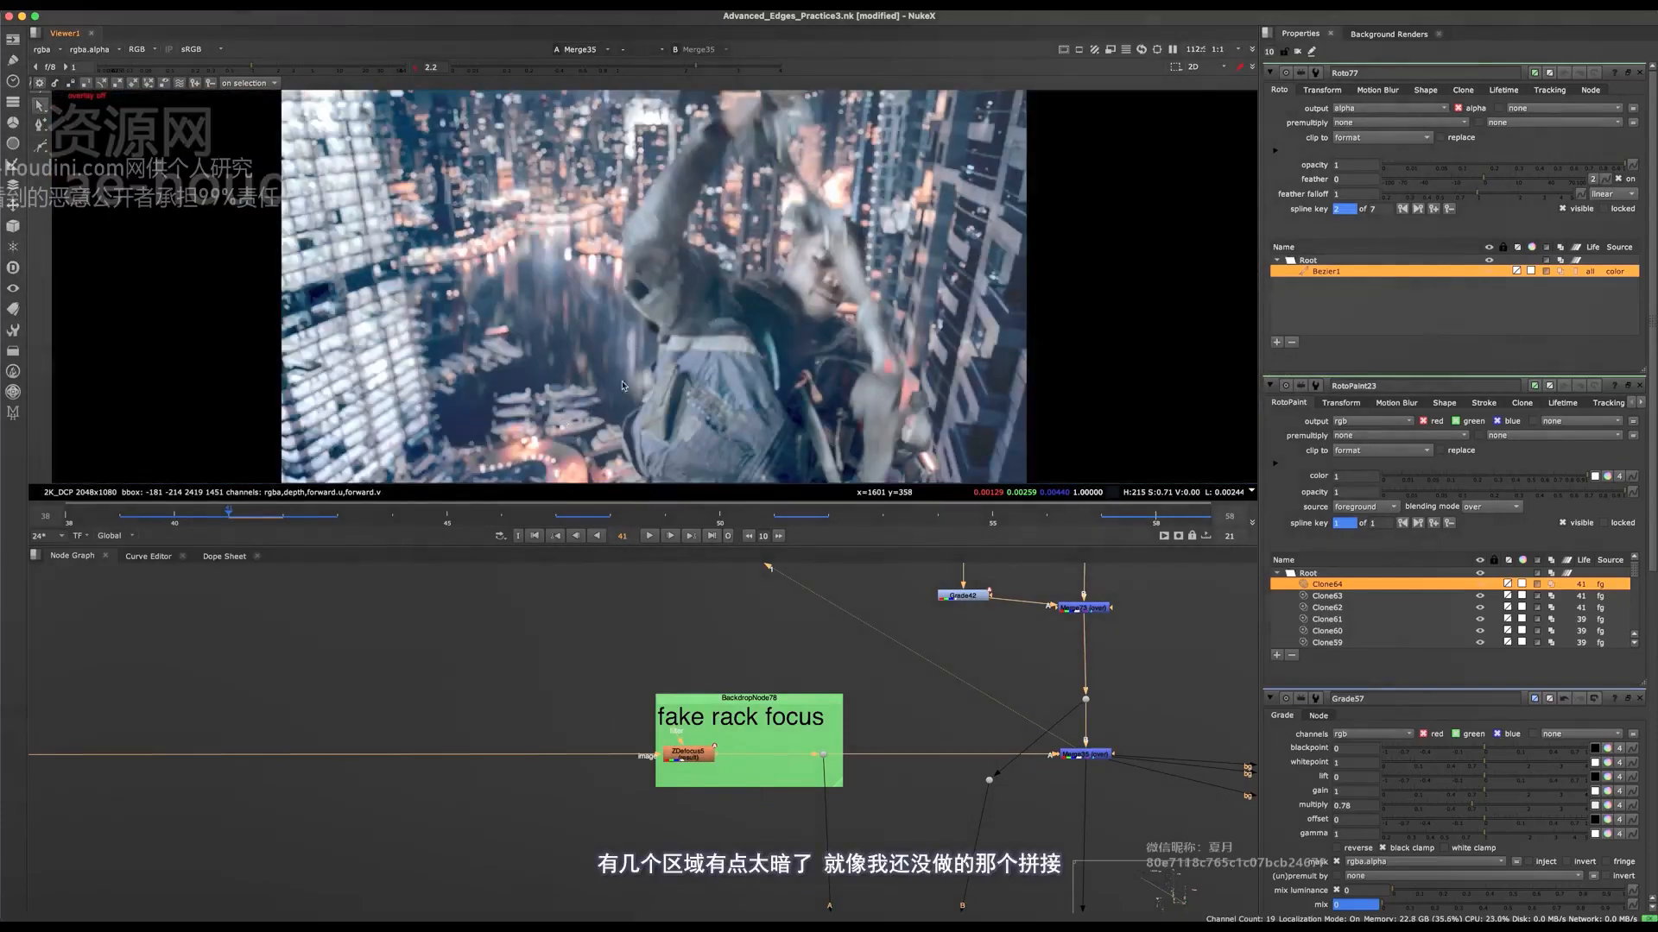
middle_drag(623, 386, 572, 368)
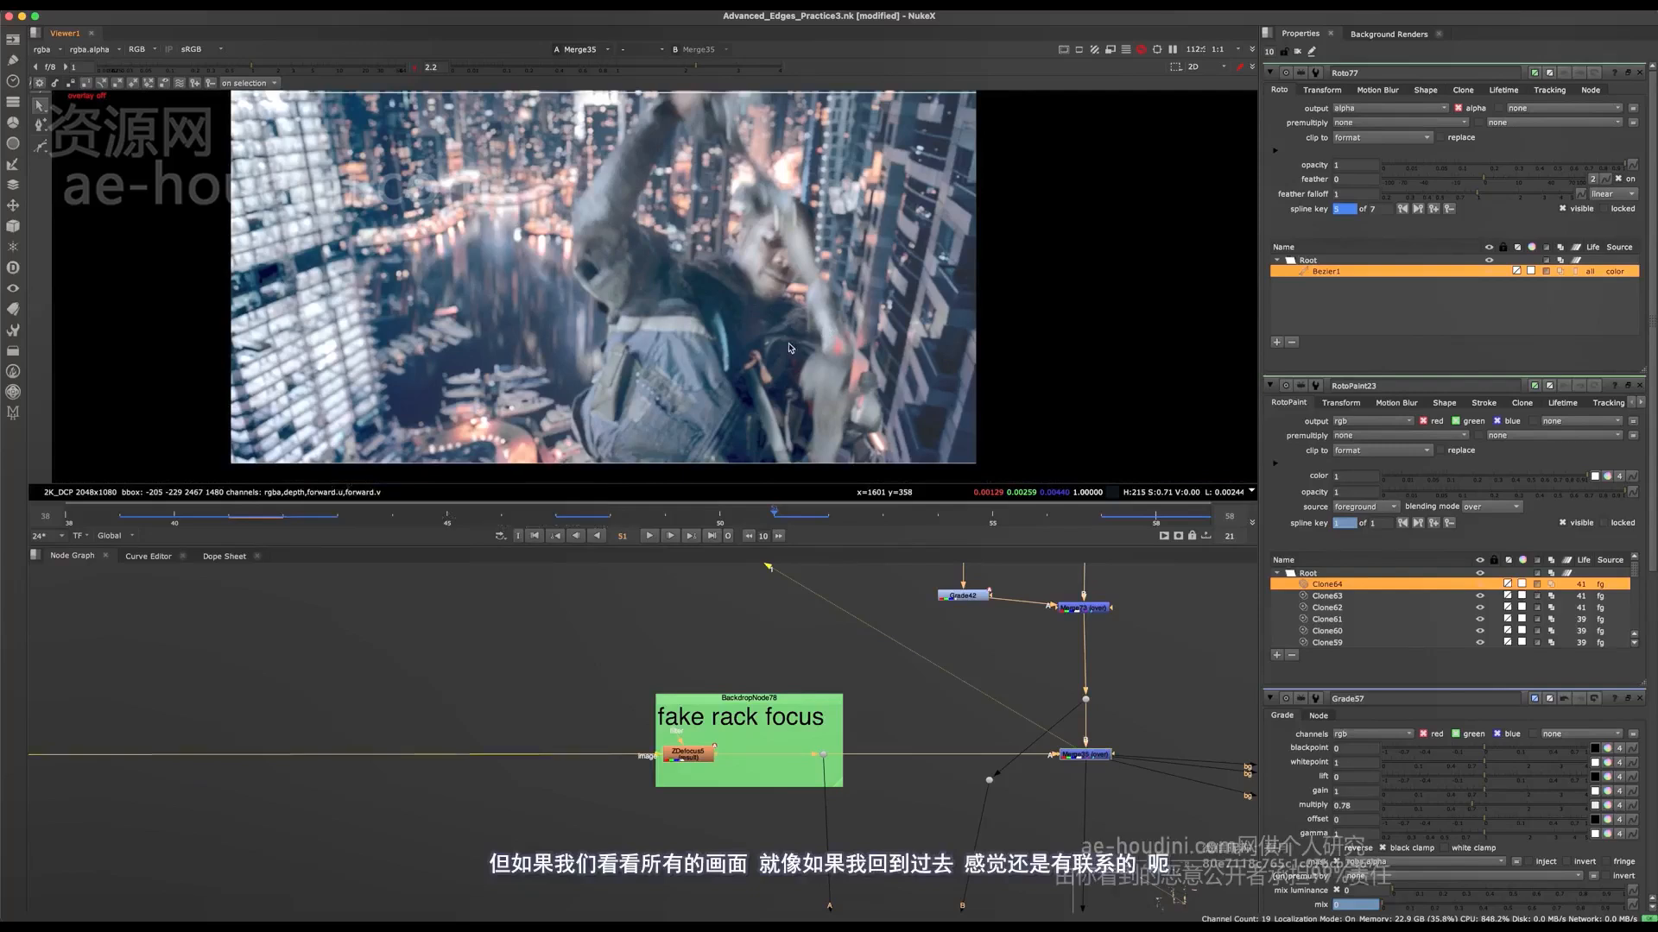
middle_drag(794, 280, 822, 302)
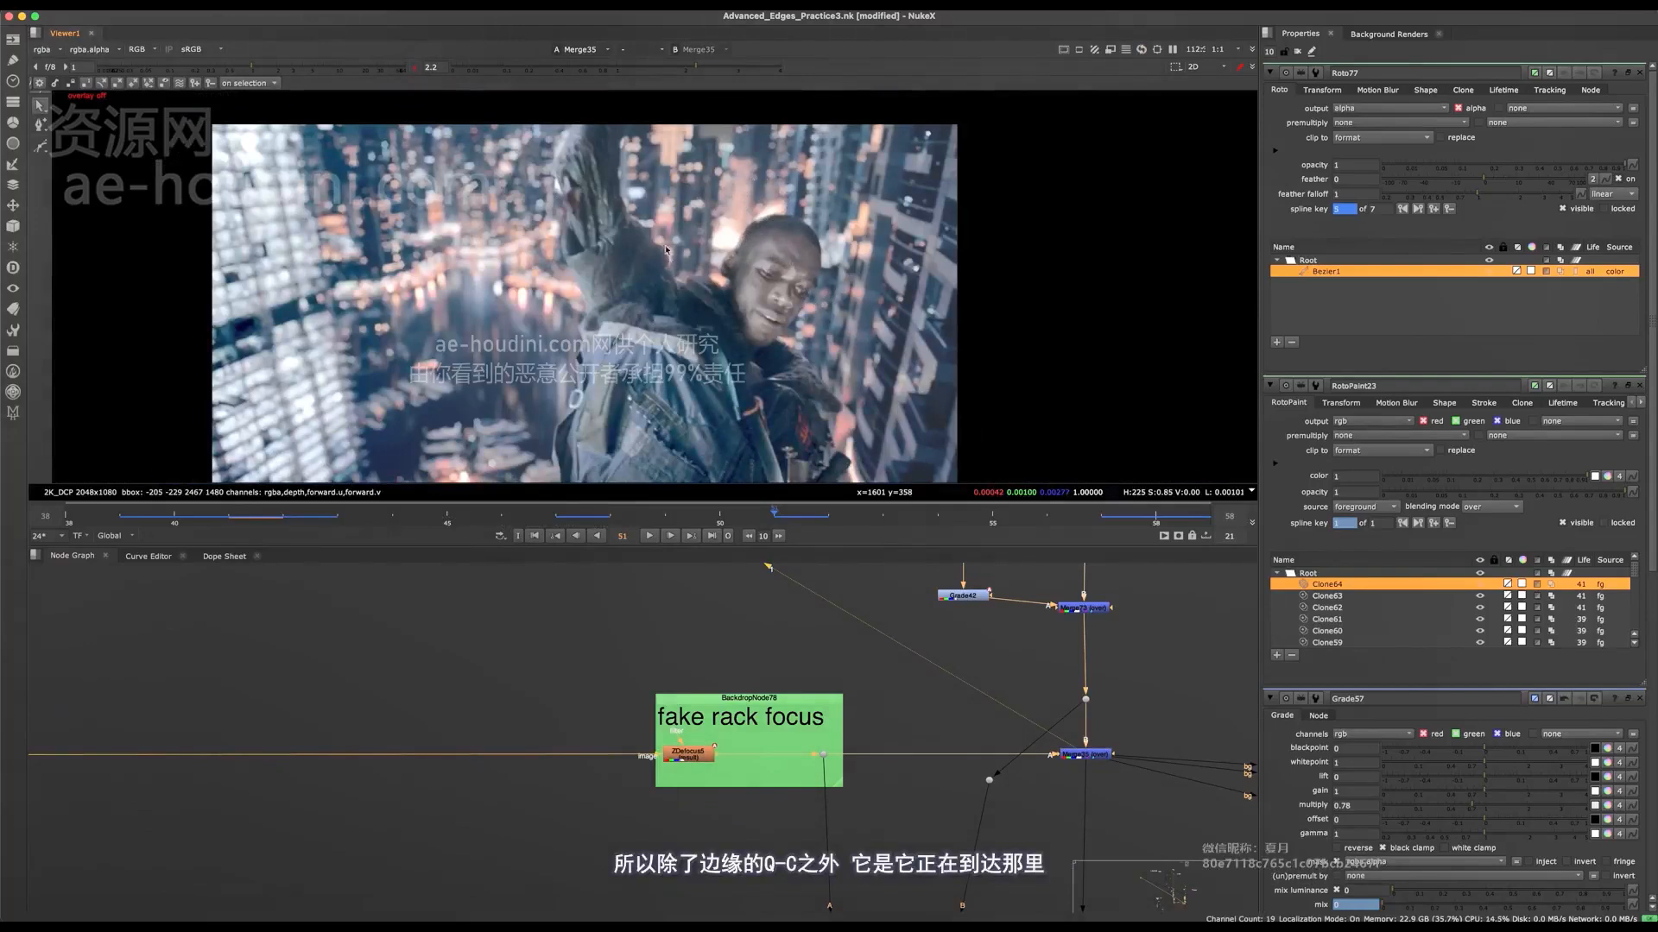
scroll(666, 250, down, 4)
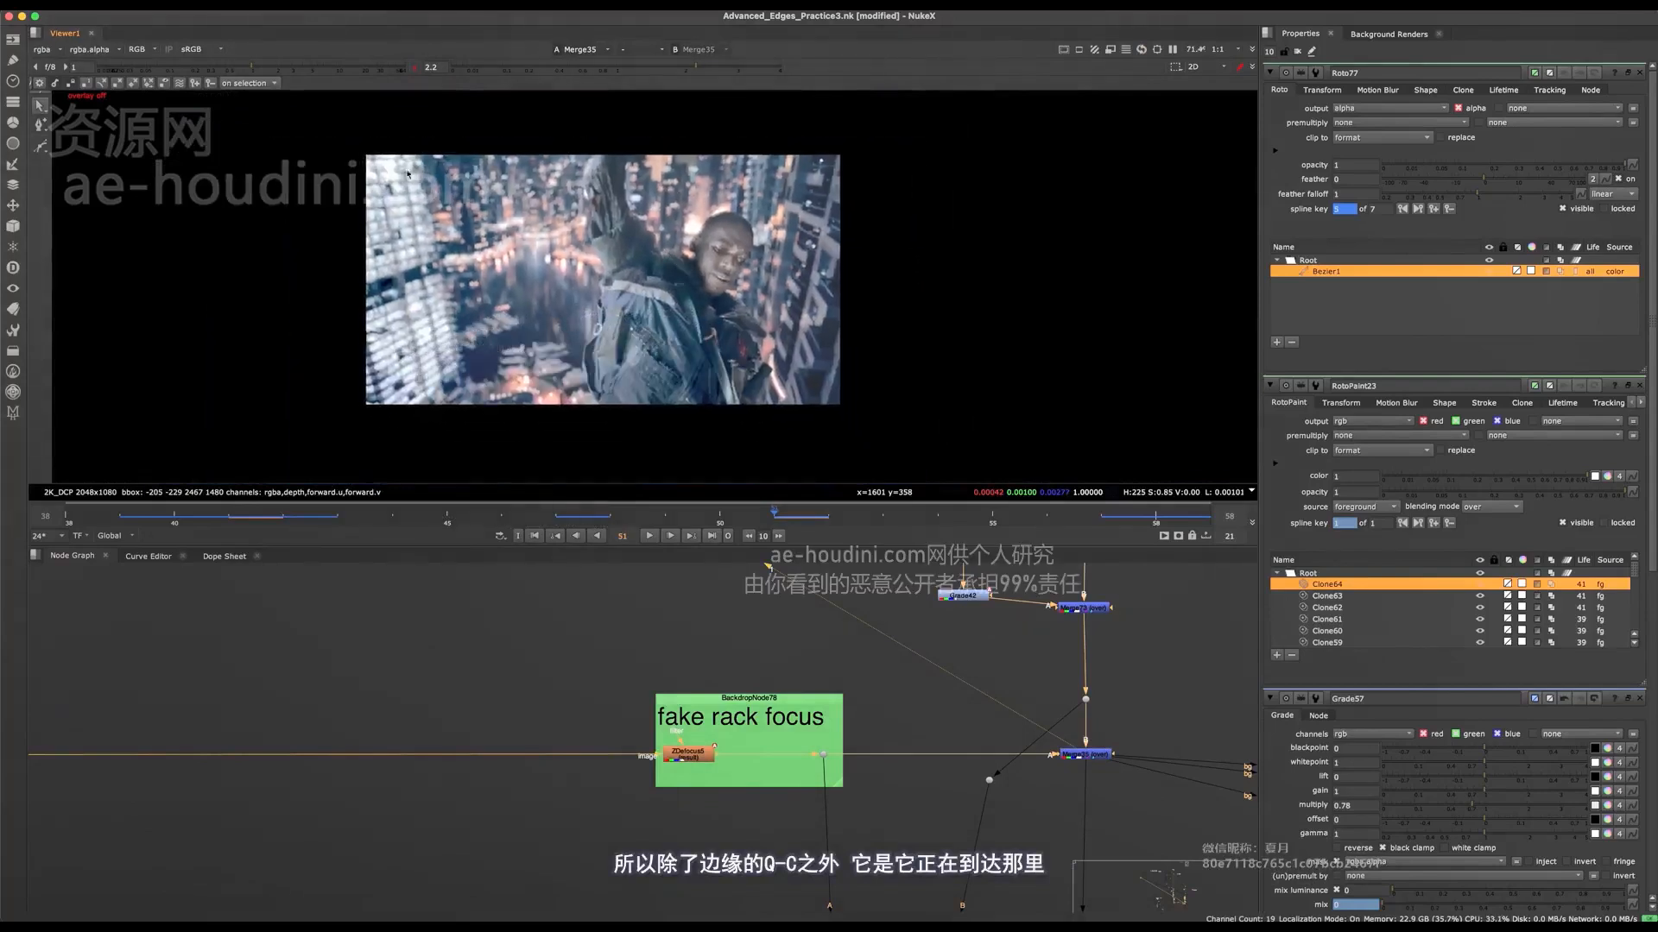
click(415, 66)
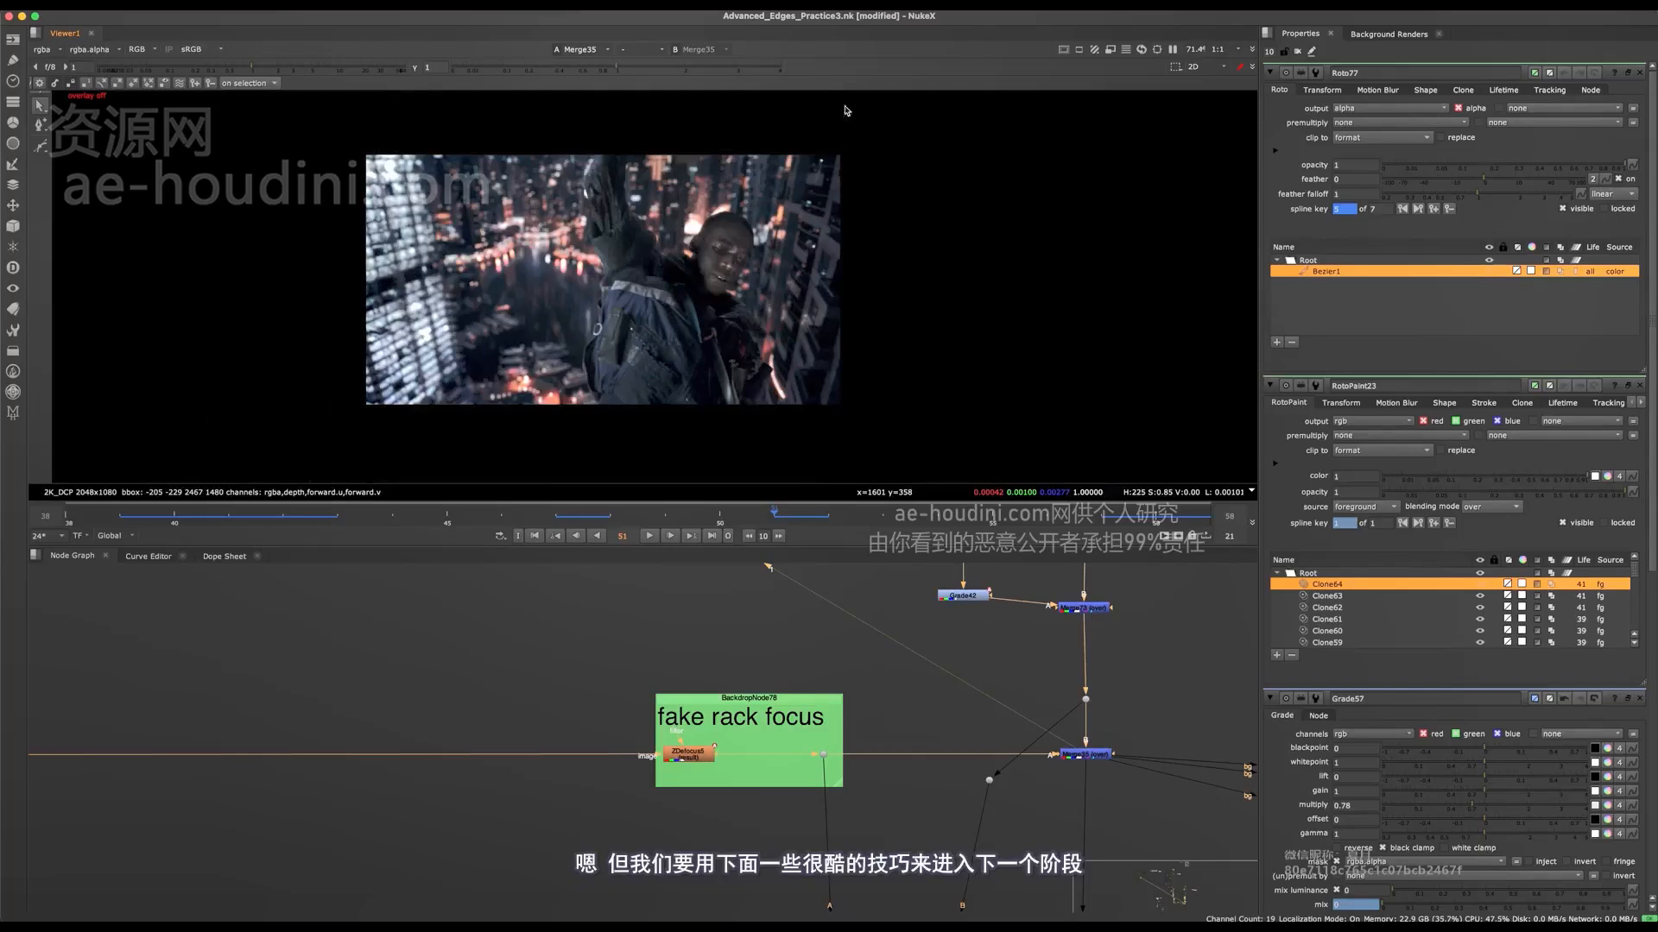
Step: View the output of Grade55 at the end of the composite, fitted to the viewer
middle_drag(827, 662, 598, 640)
middle_drag(787, 779, 691, 566)
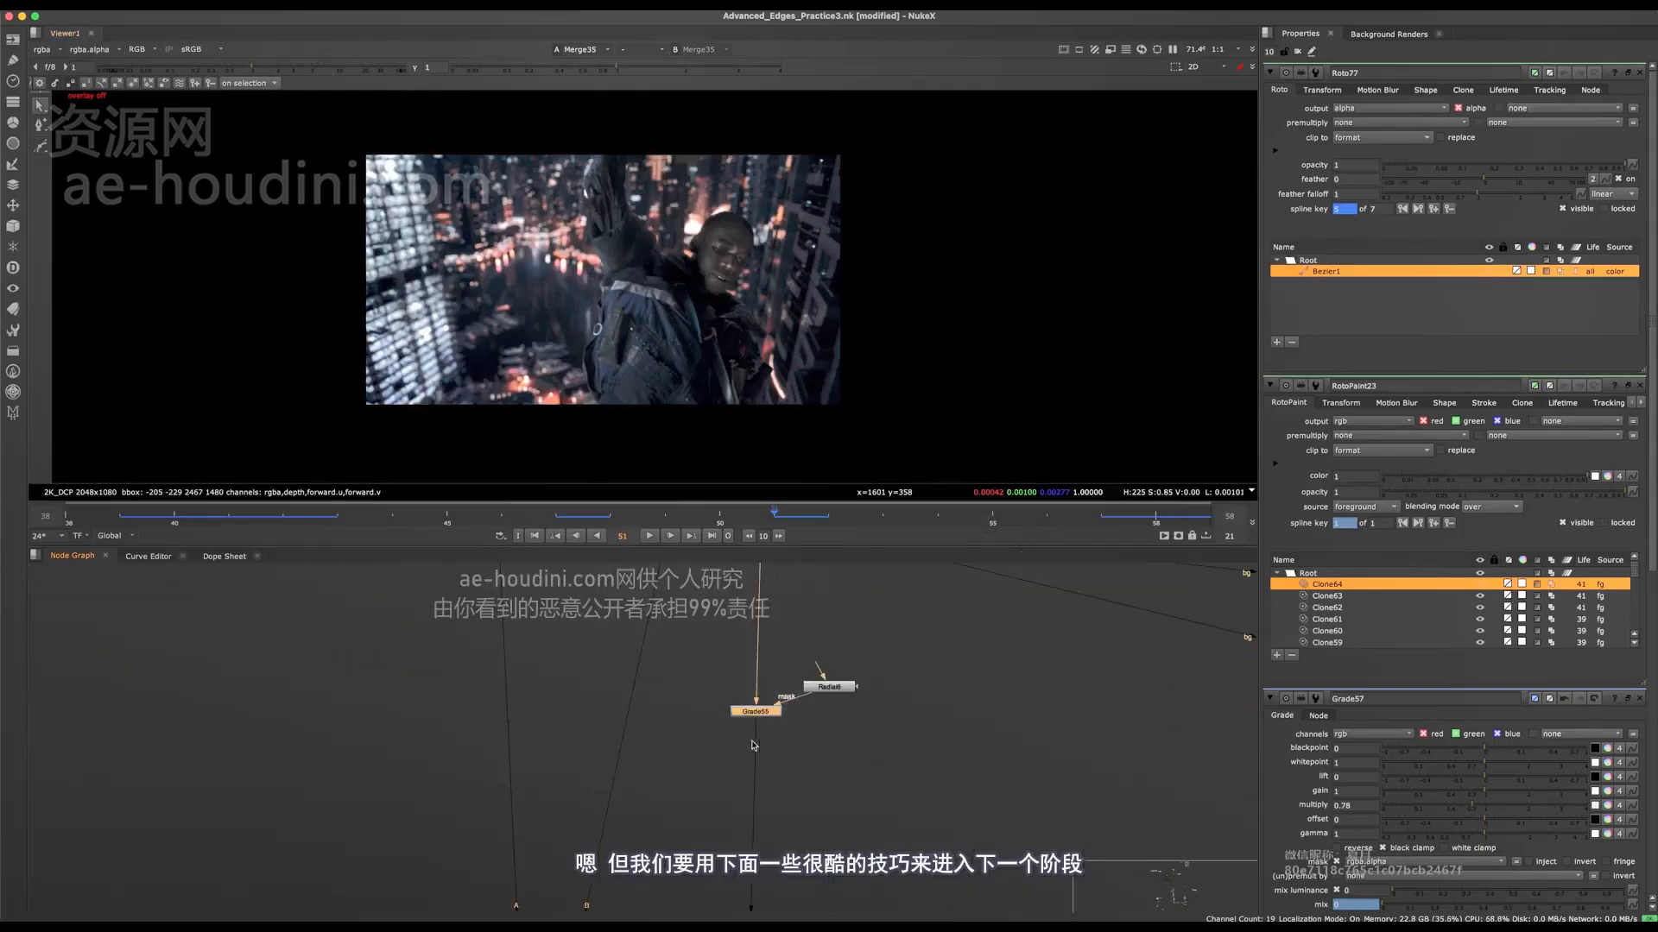
key(1)
click(789, 748)
middle_drag(814, 795, 800, 650)
drag(789, 635, 665, 768)
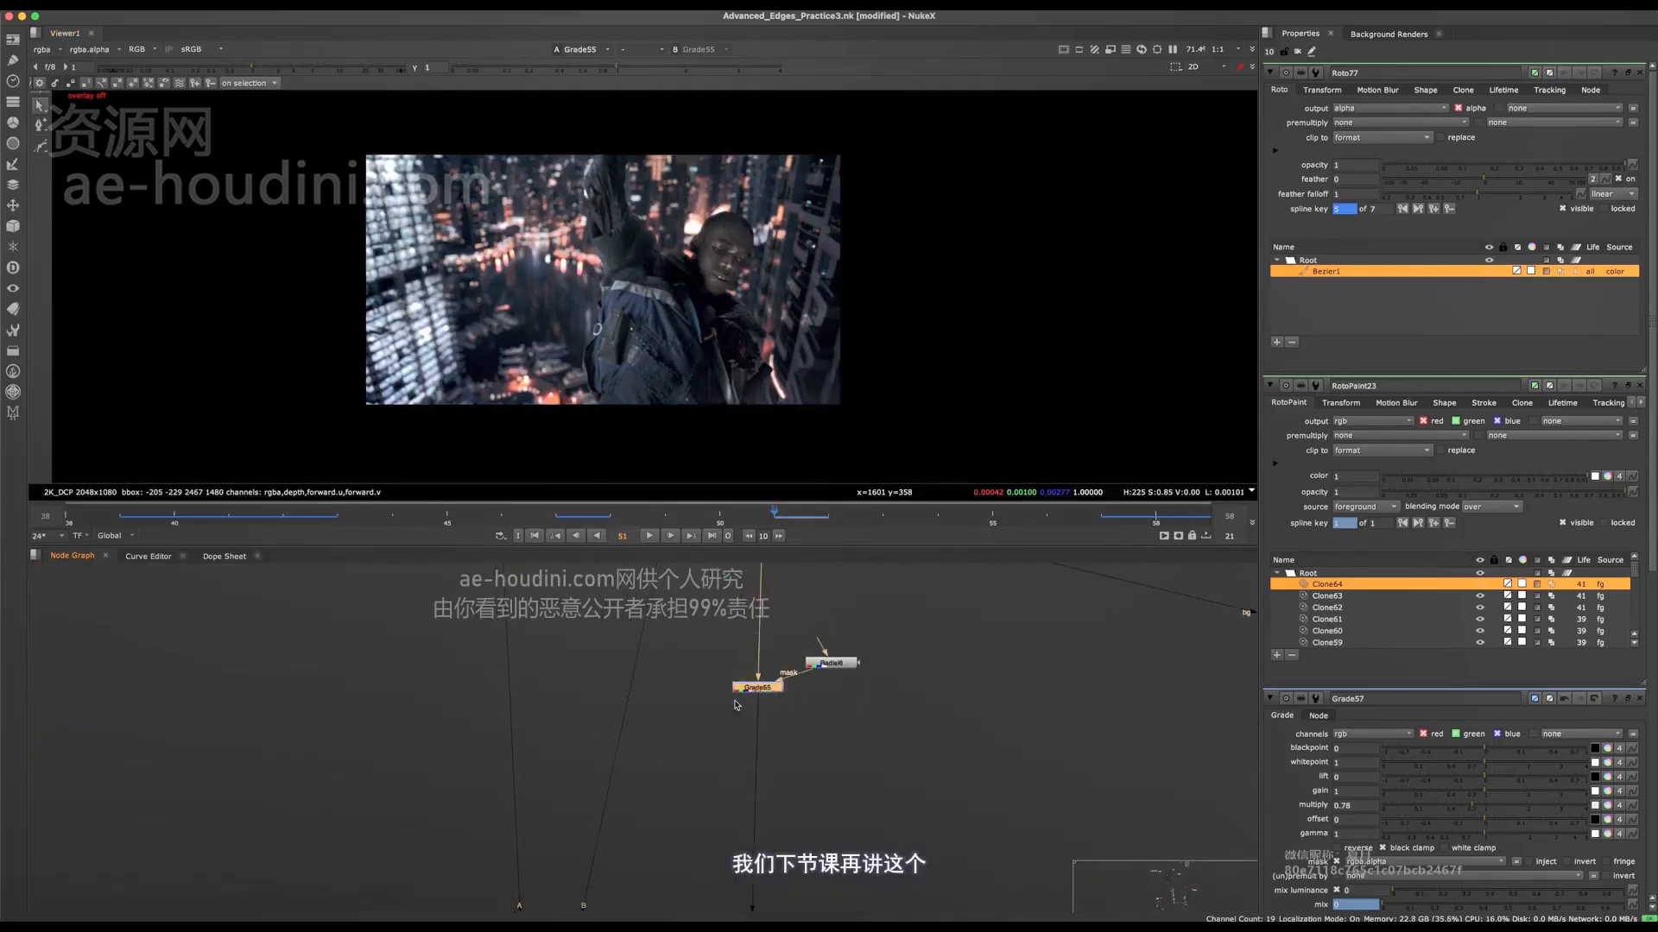
scroll(733, 302, up, 7)
key(f)
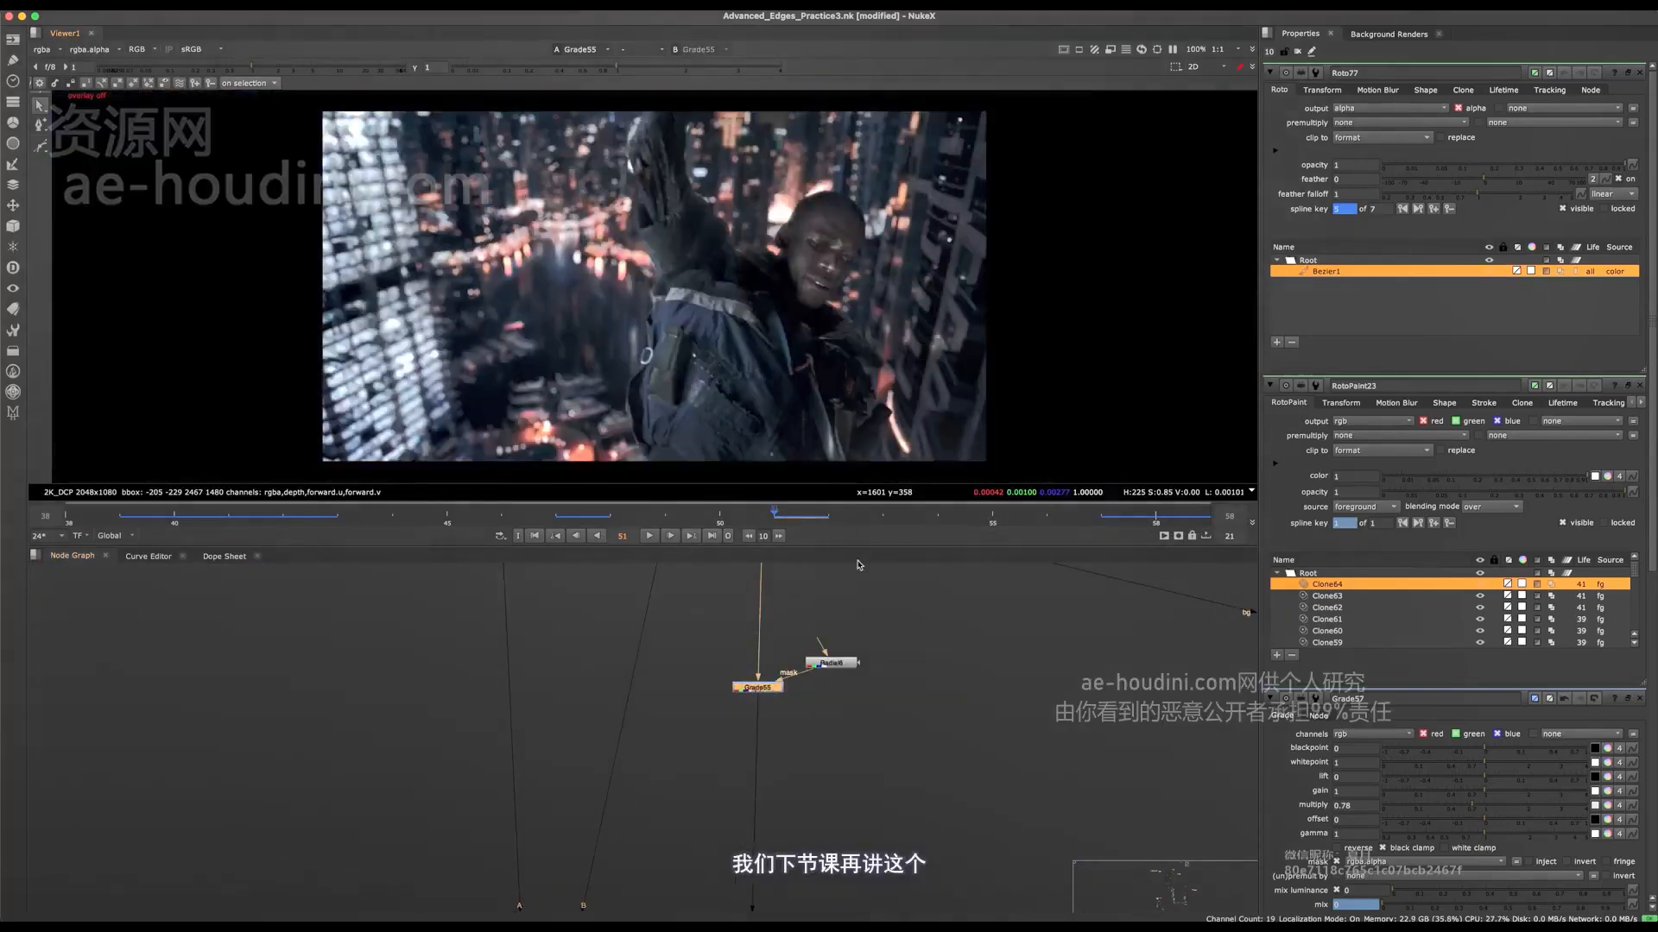